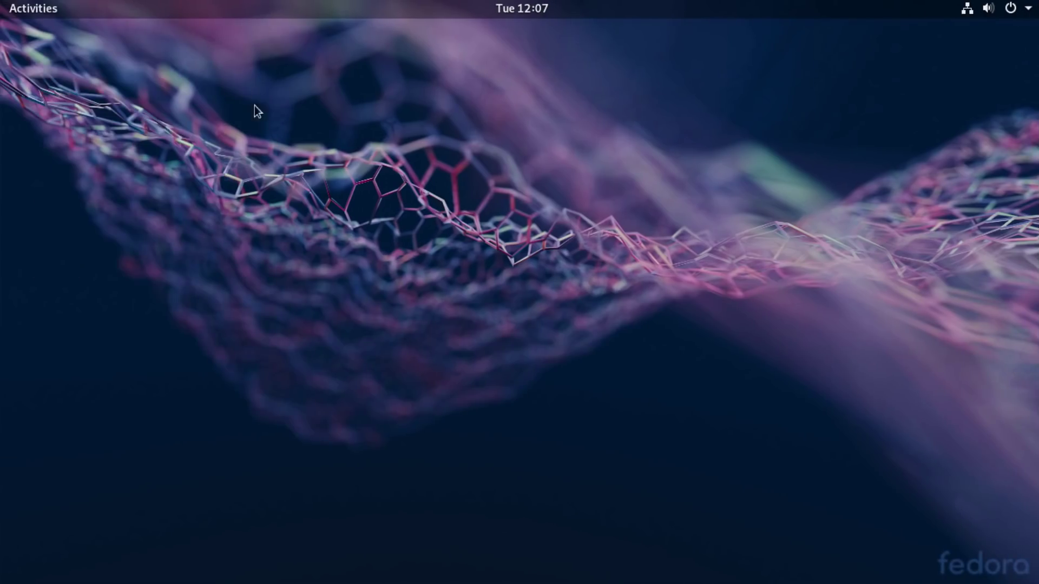
Step: Check the system details on the About page, then close Settings
{"action": "key", "text": "super"}
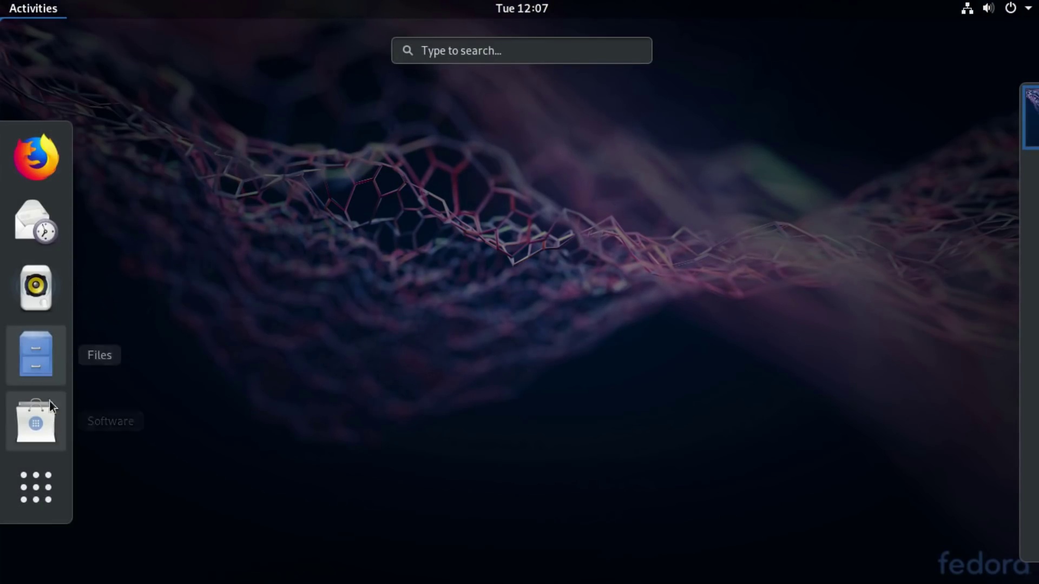
{"action": "type", "text": "about"}
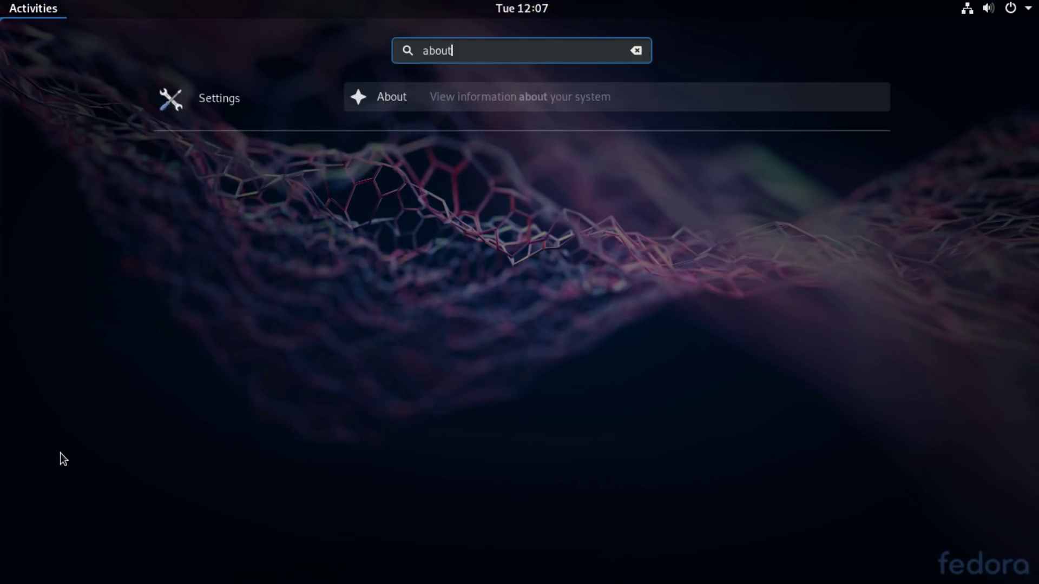
{"action": "key", "text": "Return"}
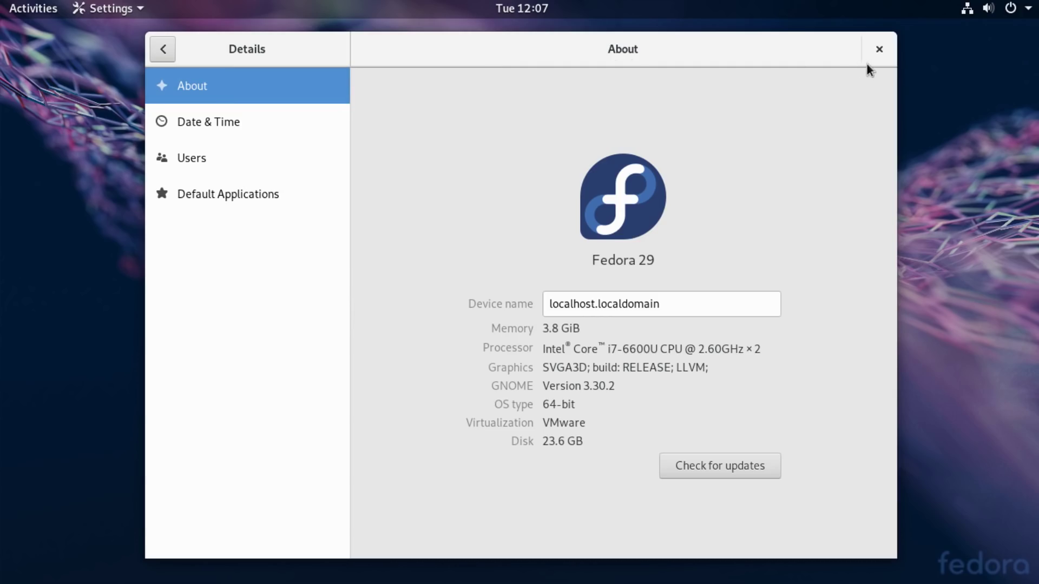
{"action": "left_click", "coordinate": [878, 50]}
Step: Run sudo hostnamectl set-hostname fedorabox in a new Terminal
{"action": "key", "text": "super"}
{"action": "type", "text": "term"}
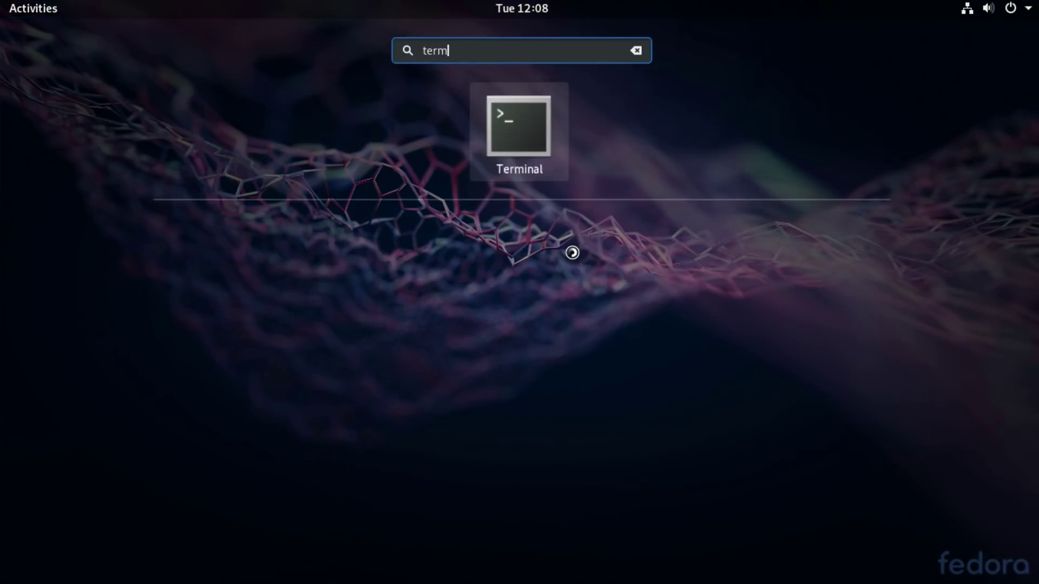
{"action": "key", "text": "Return"}
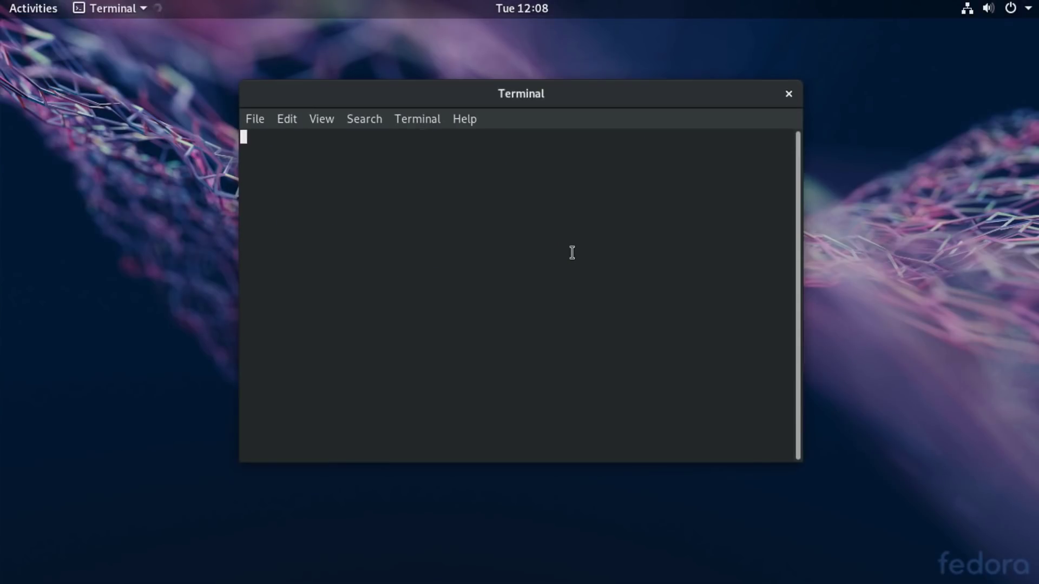
{"action": "type", "text": "sudo host"}
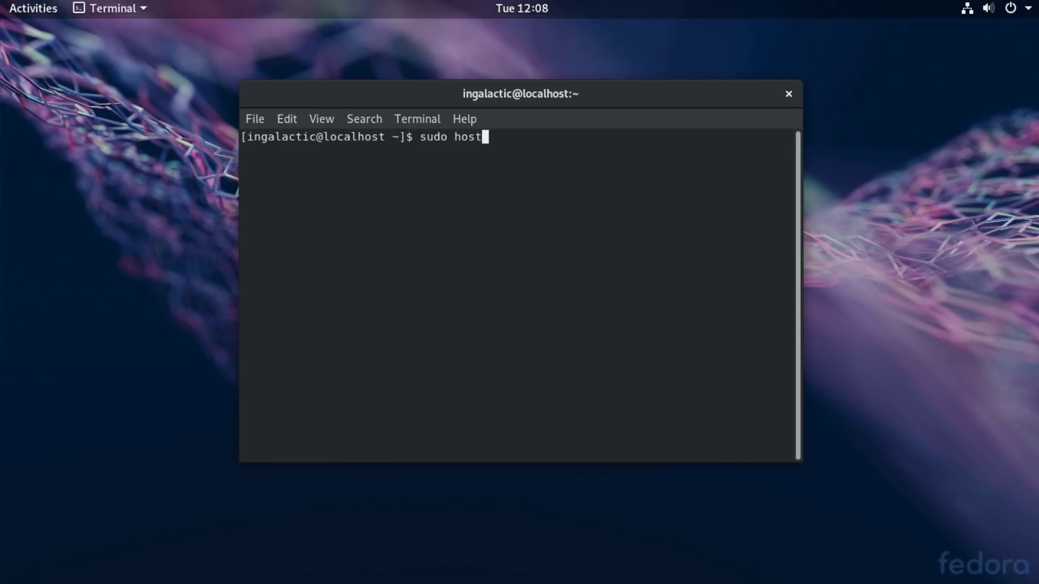
{"action": "type", "text": "namectl set-hostname fedorabox"}
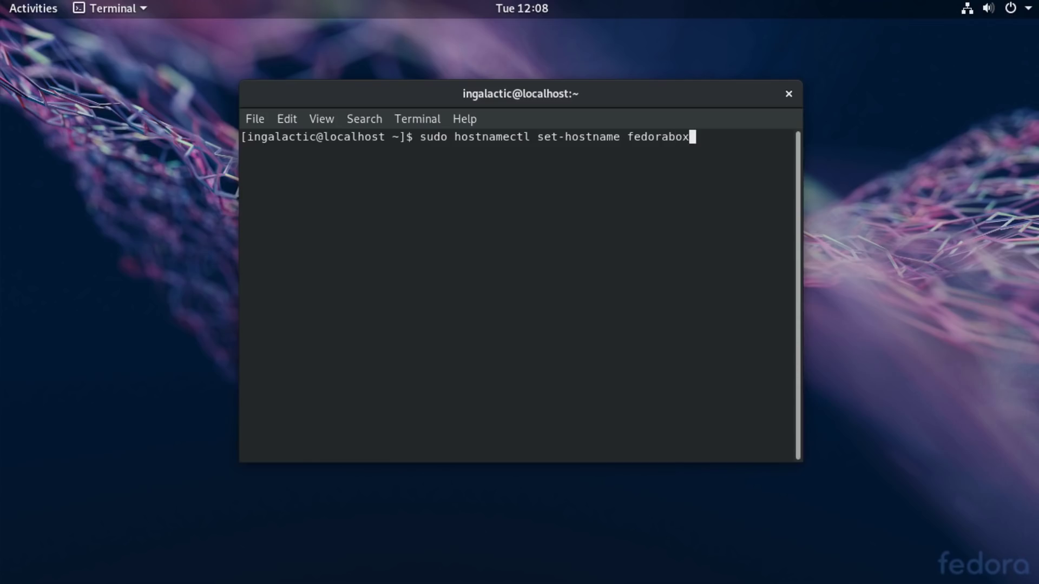
{"action": "key", "text": "Return"}
{"action": "key", "text": "Return"}
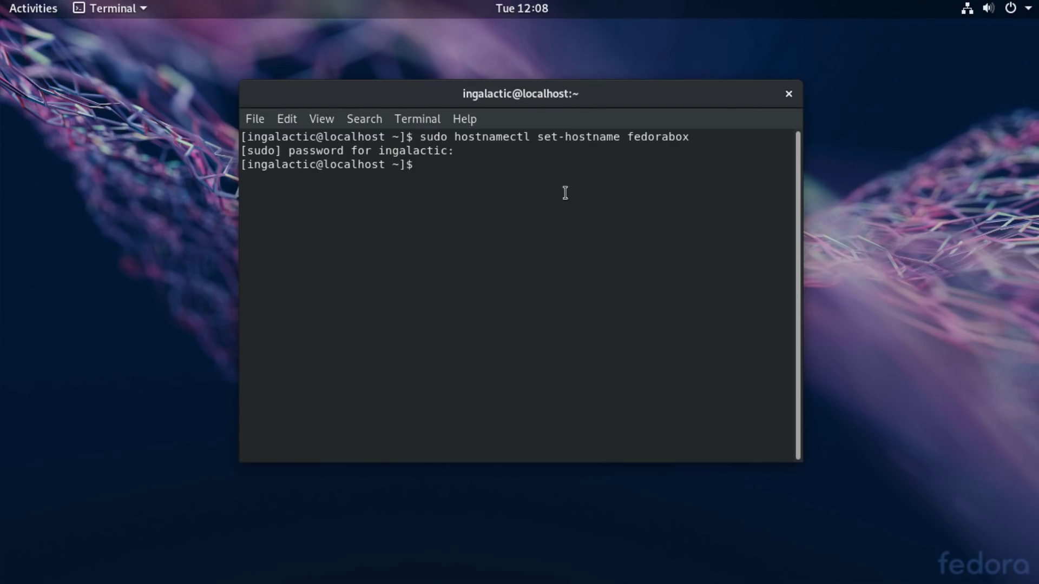
Step: Close Terminal and start a fresh one so the fedorabox prompt appears
{"action": "left_click", "coordinate": [788, 94]}
{"action": "key", "text": "super"}
{"action": "type", "text": "term"}
{"action": "key", "text": "Return"}
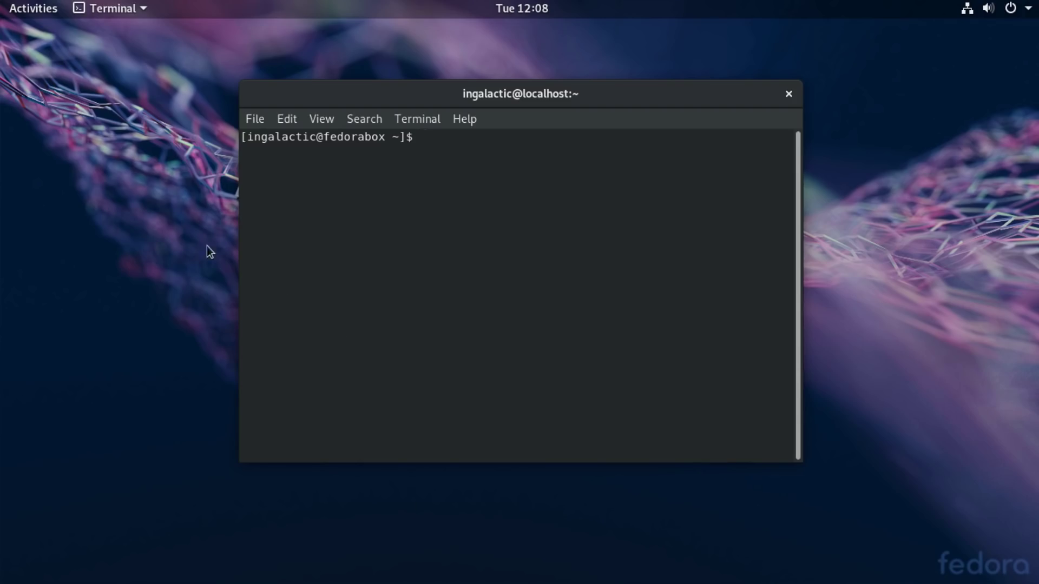
{"action": "left_click", "coordinate": [33, 8]}
Step: Launch Firefox, turn off Title Bar in Customize, and unmaximize the window
{"action": "left_click", "coordinate": [35, 124]}
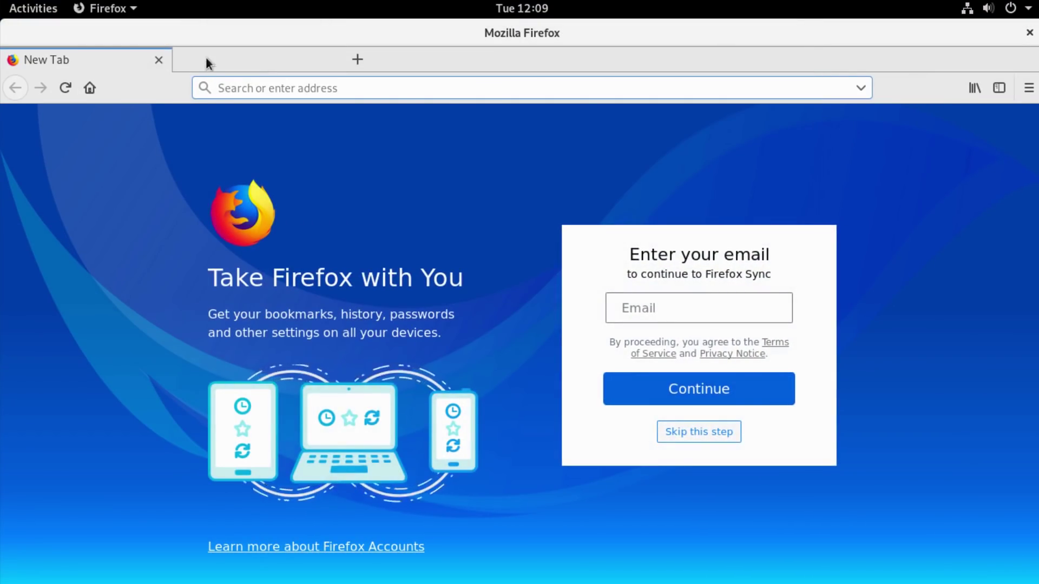
{"action": "left_click", "coordinate": [1028, 88]}
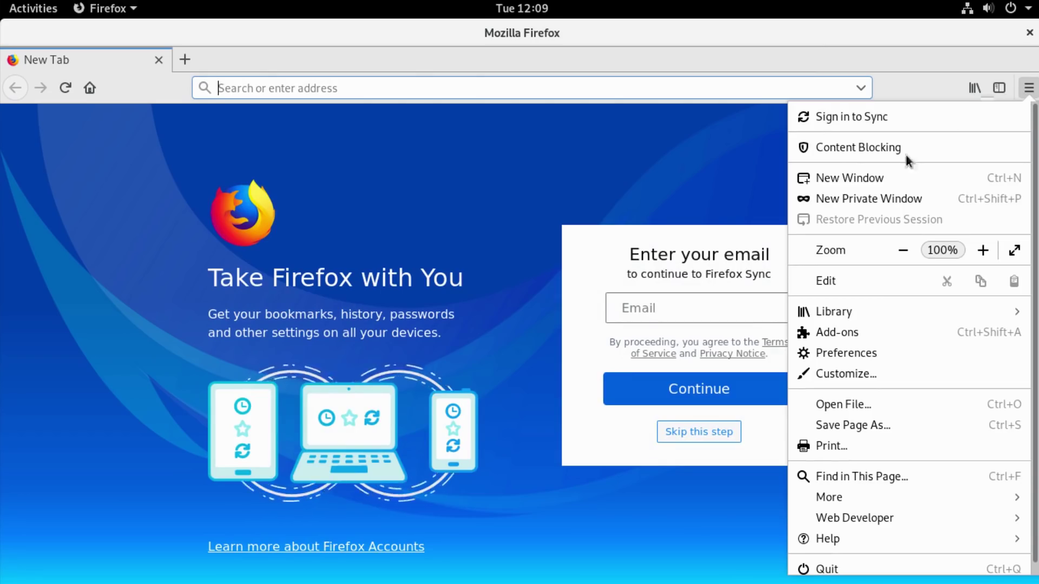
{"action": "left_click", "coordinate": [863, 378]}
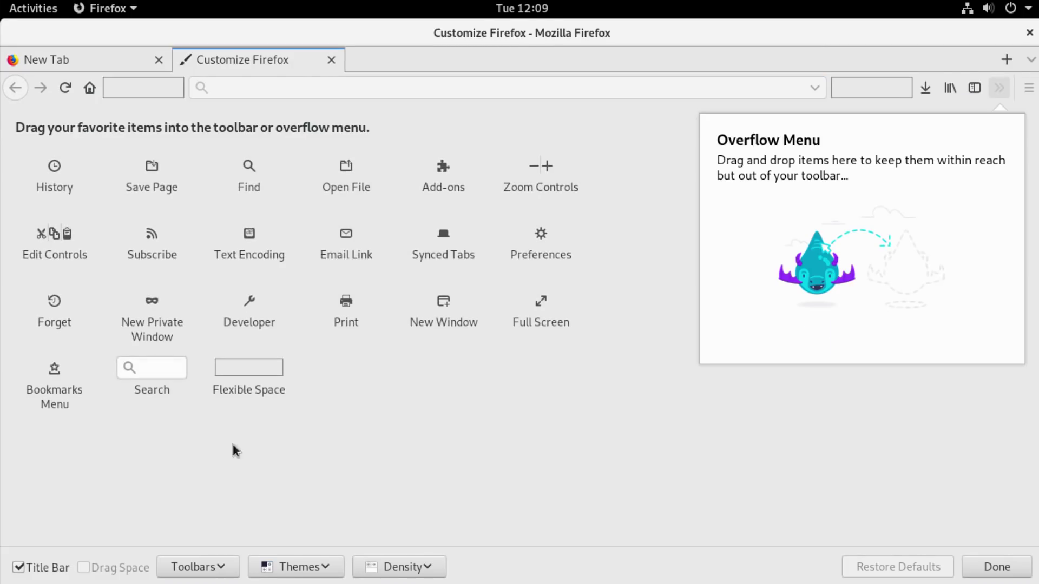
{"action": "left_click", "coordinate": [48, 569]}
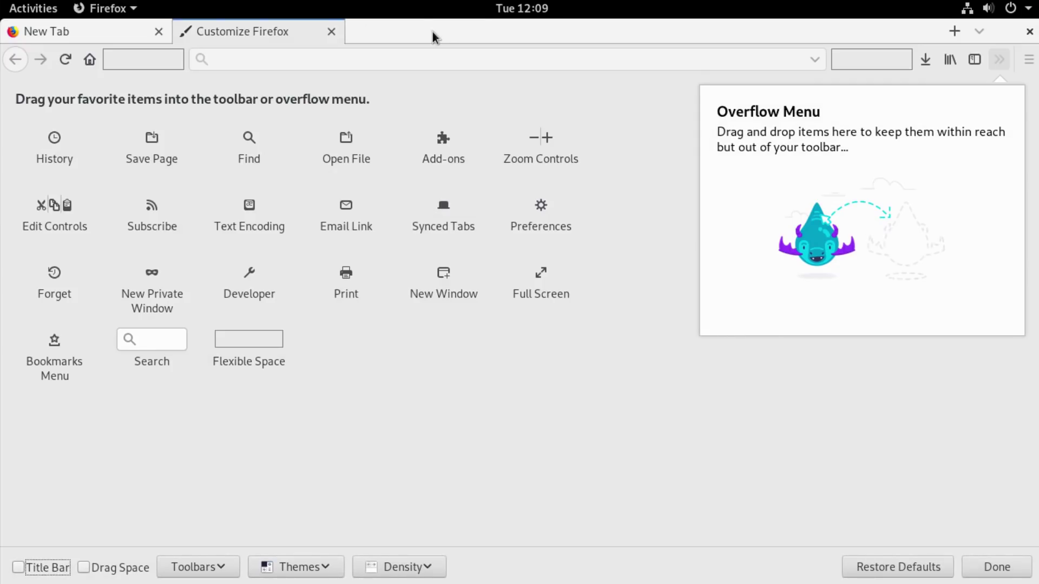
{"action": "left_click_drag", "start_coordinate": [445, 49], "coordinate": [419, 53]}
{"action": "left_click", "coordinate": [450, 50]}
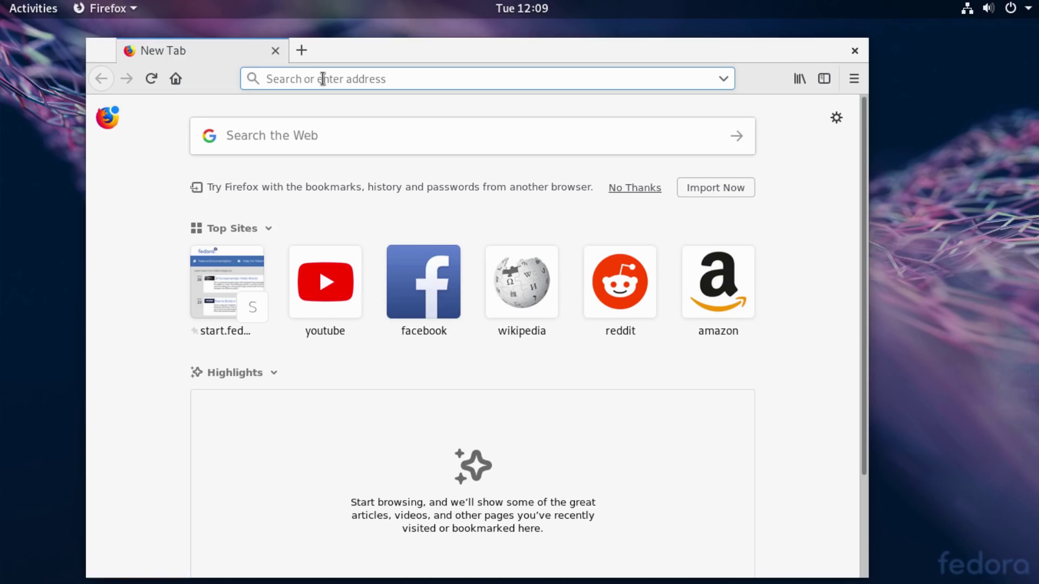
Step: Search 'rpmfusion fedora 29' and open the 'Configuration - RPM Fusion' result
{"action": "type", "text": "rpmfusion"}
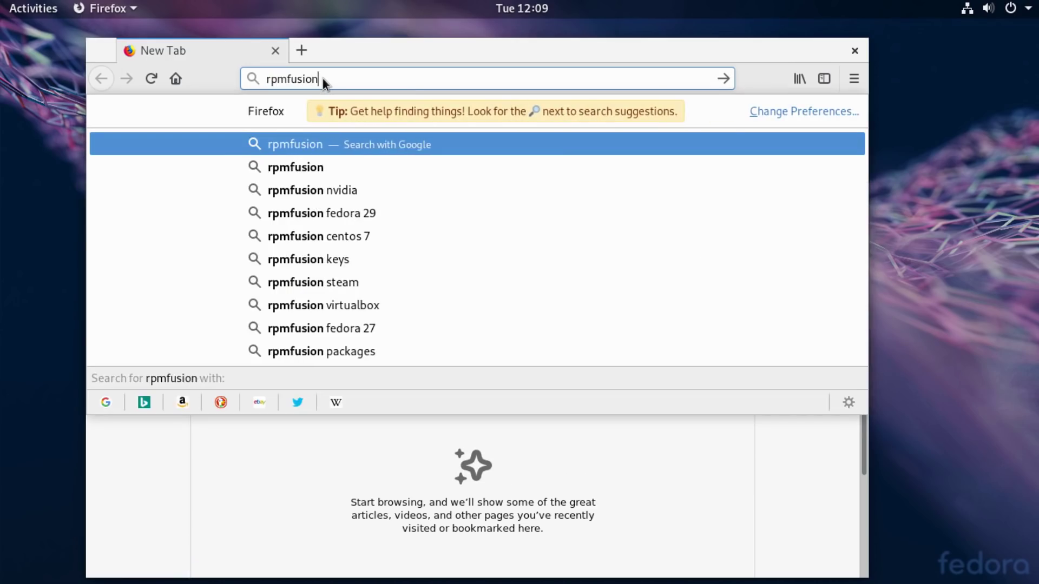
{"action": "type", "text": " fedora 29"}
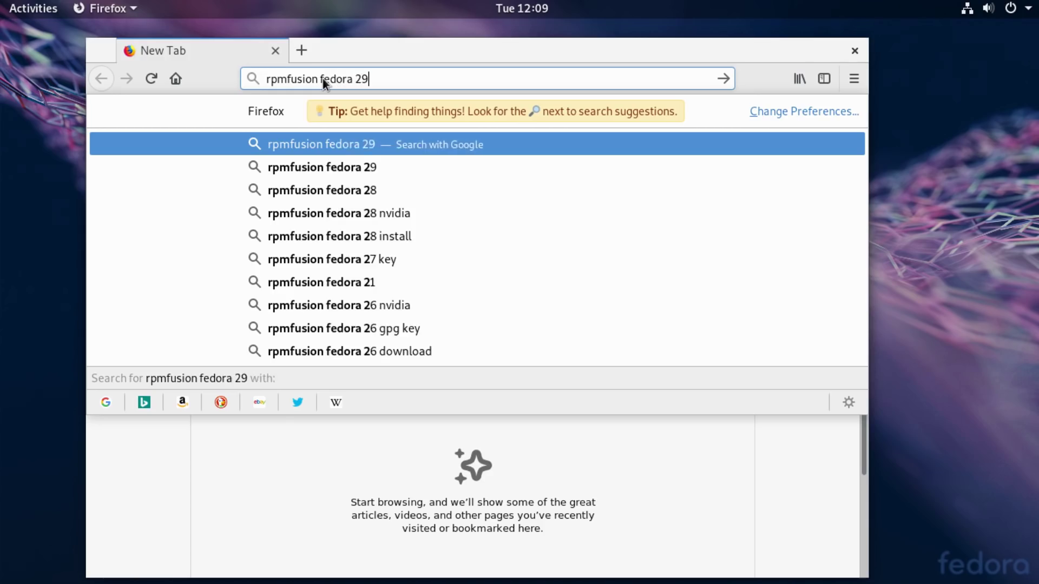
{"action": "key", "text": "Return"}
{"action": "left_click", "coordinate": [302, 239]}
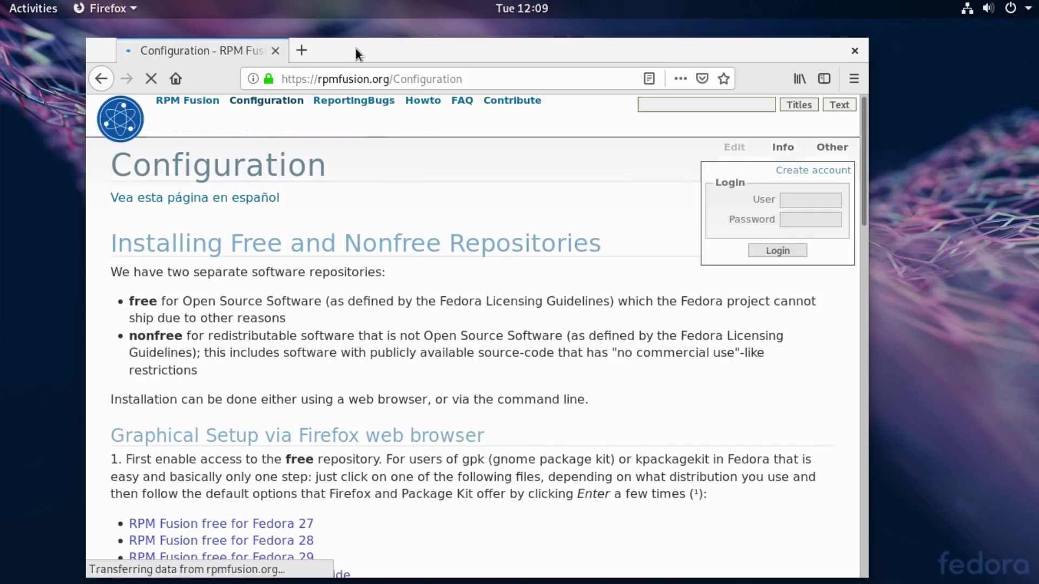
Step: Tile Firefox right and Terminal left, then select the Fedora dnf install command
{"action": "key", "text": "super+Right"}
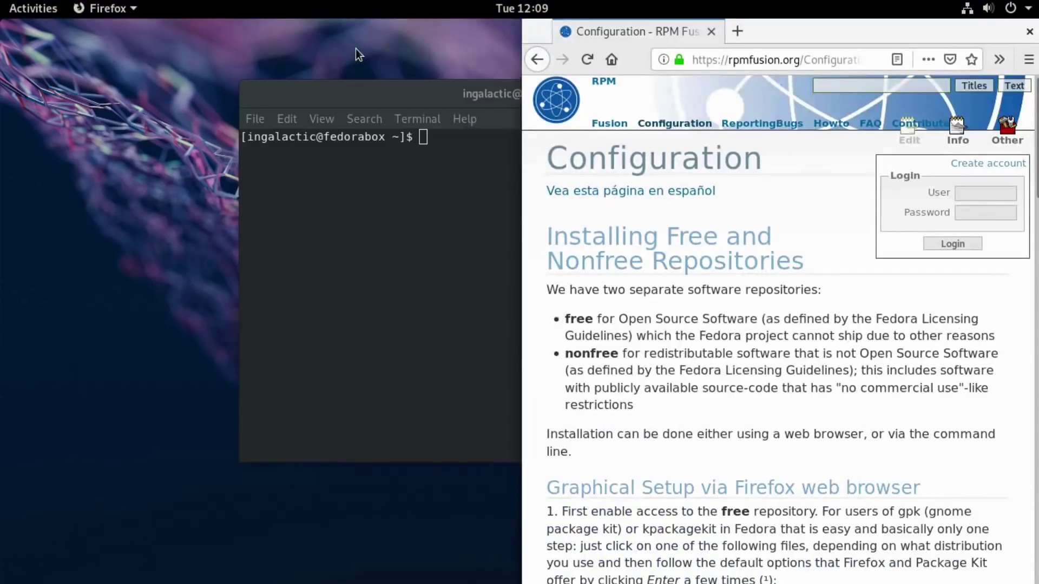
{"action": "left_click", "coordinate": [384, 233]}
{"action": "key", "text": "super+Left"}
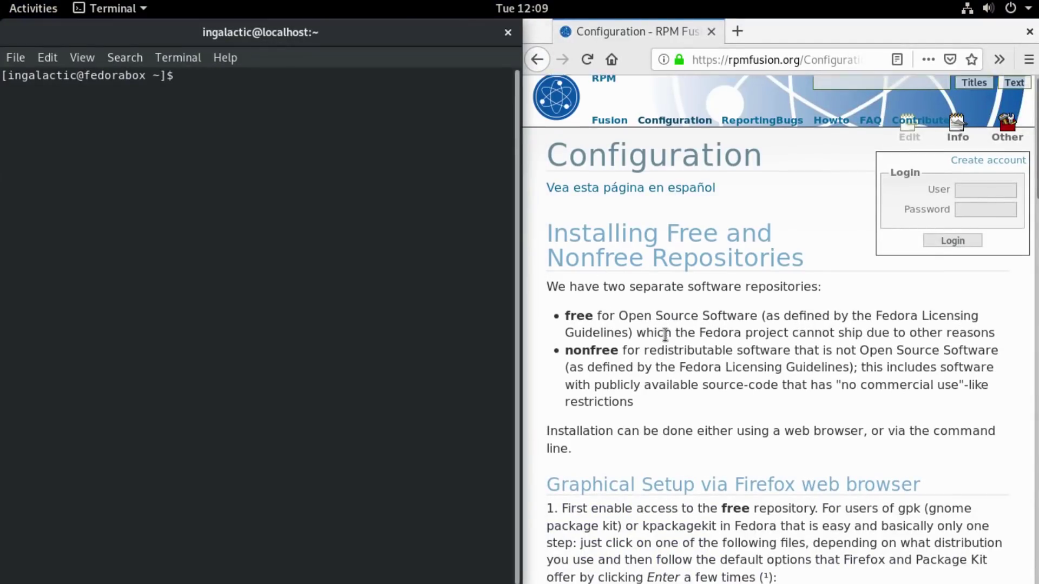
{"action": "scroll", "coordinate": [674, 336], "scroll_direction": "down", "scroll_amount": 5}
{"action": "scroll", "coordinate": [674, 337], "scroll_direction": "down", "scroll_amount": 11}
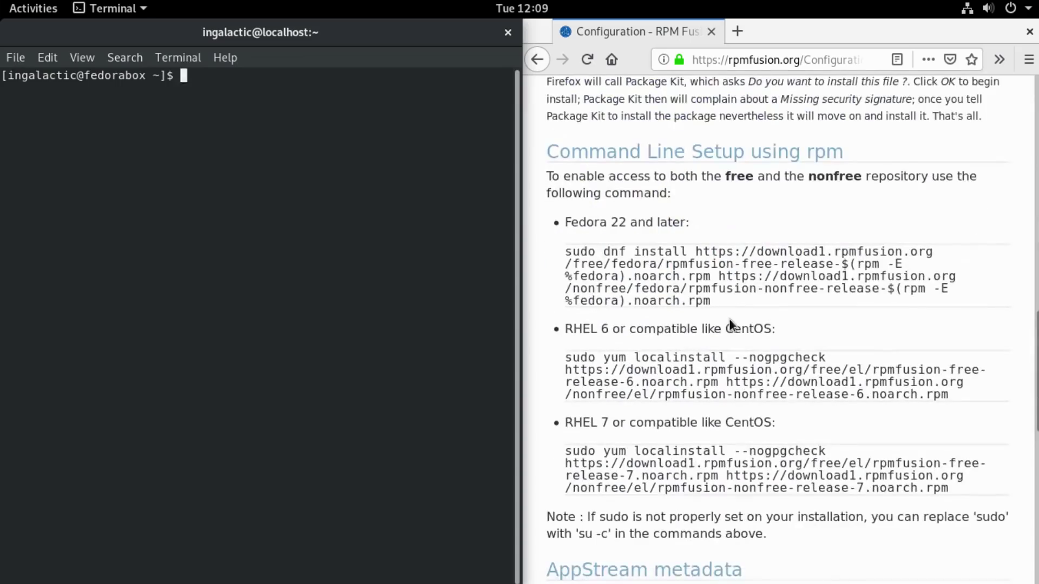
{"action": "left_click_drag", "start_coordinate": [726, 302], "coordinate": [550, 248]}
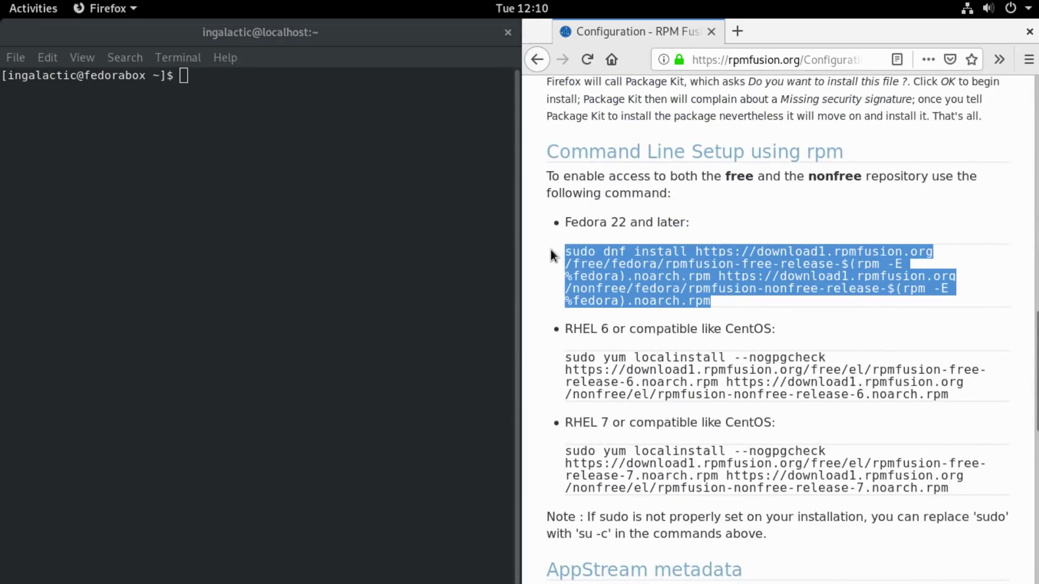
Step: Run the RPM Fusion install command, confirm with y, then start sudo dnf update
{"action": "middle_click", "coordinate": [245, 91]}
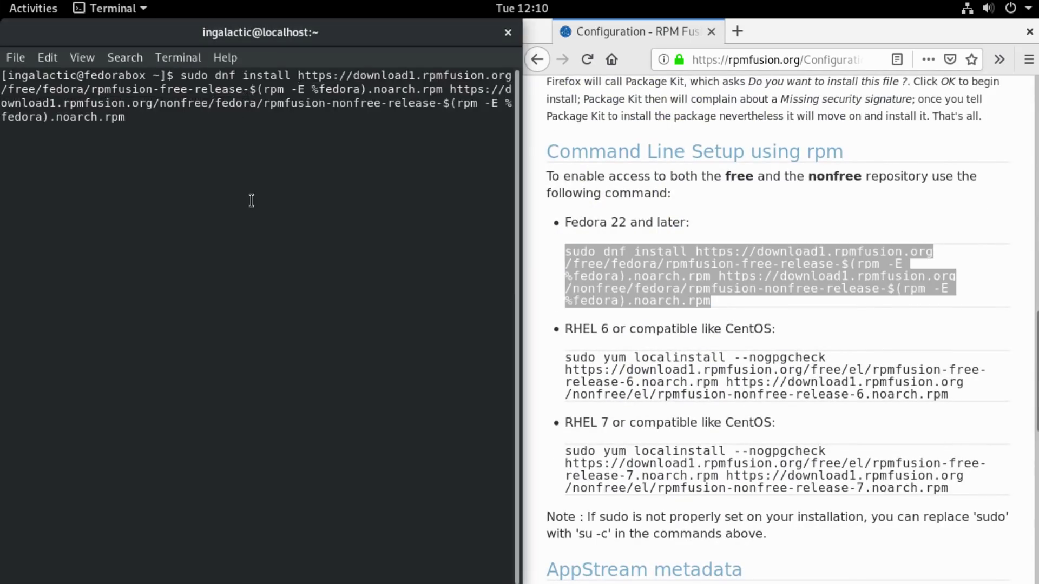
{"action": "key", "text": "Return"}
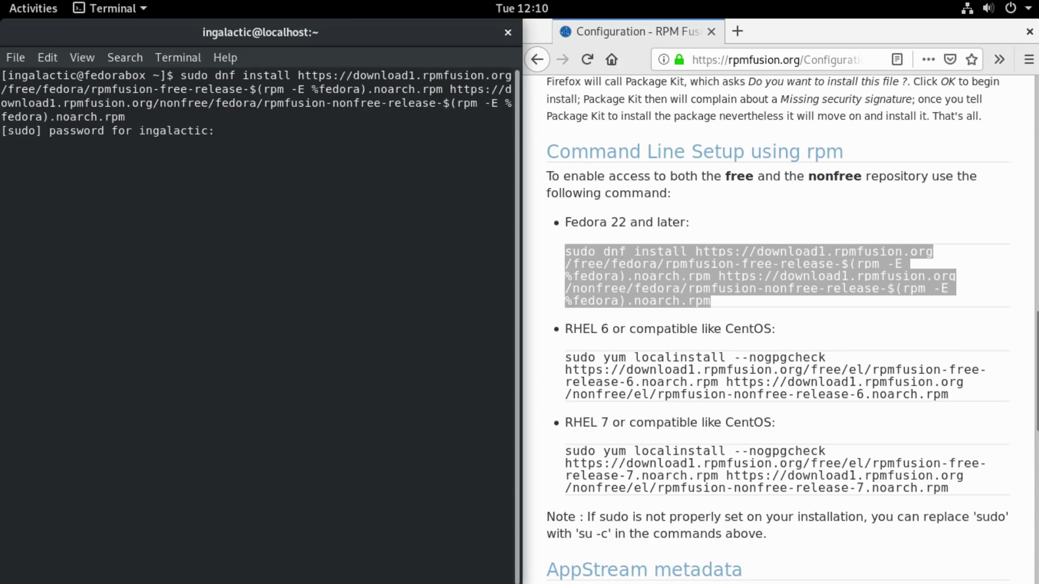
{"action": "key", "text": "Return"}
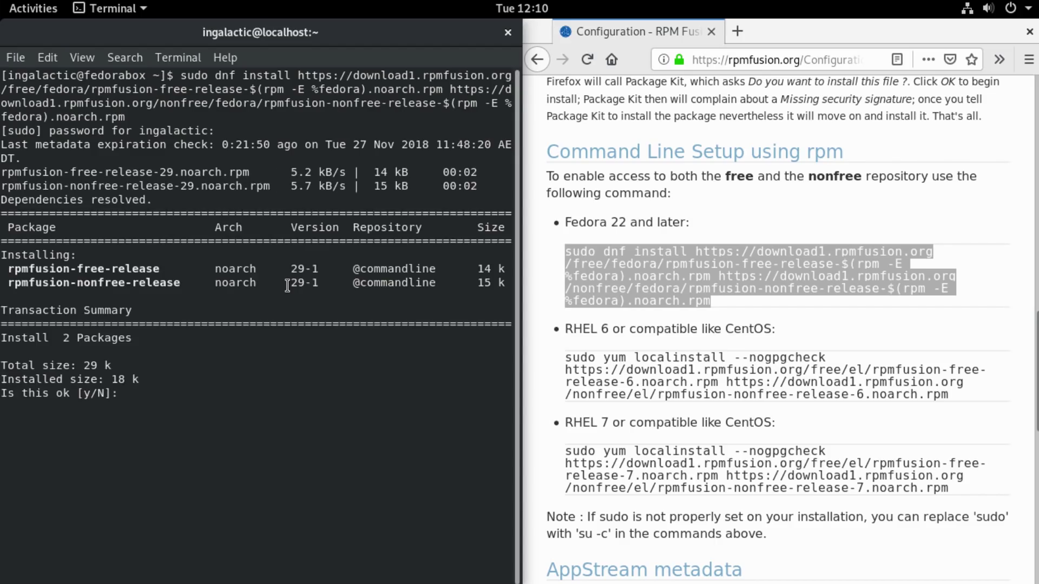
{"action": "type", "text": "y"}
{"action": "key", "text": "Return"}
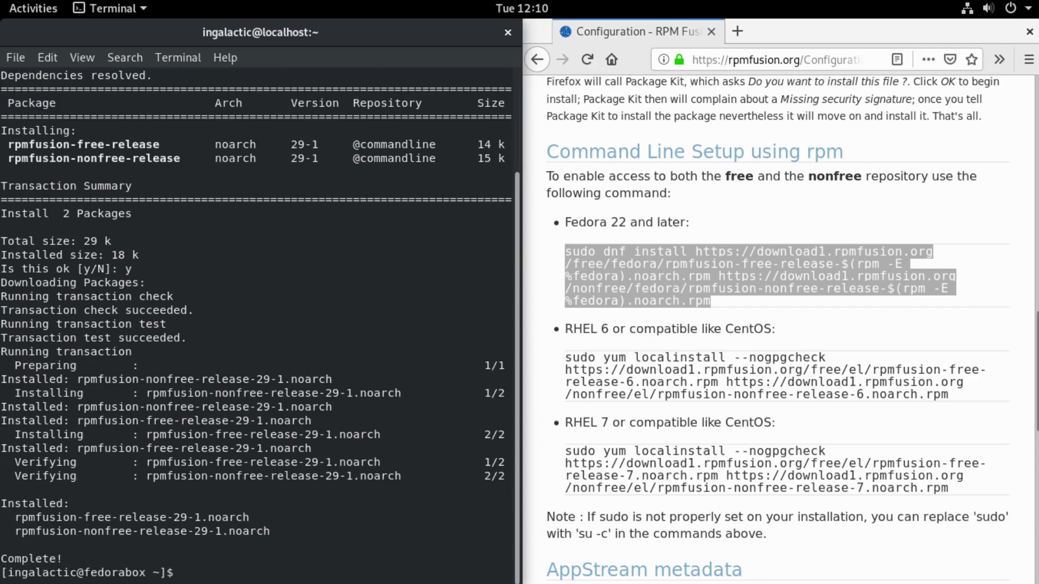
{"action": "type", "text": "sudo dnf update"}
{"action": "key", "text": "Return"}
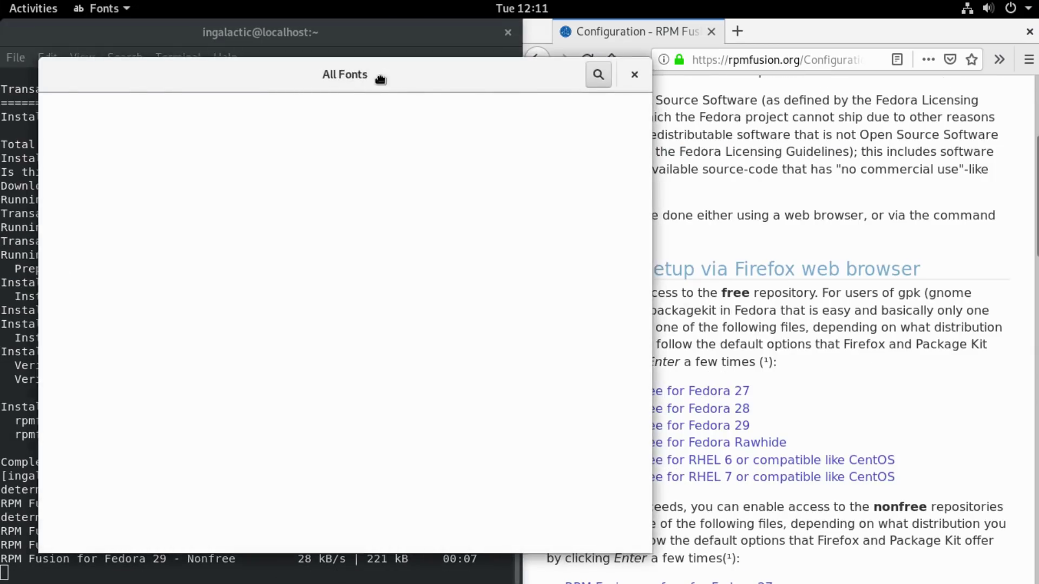
{"action": "left_click_drag", "start_coordinate": [406, 80], "coordinate": [530, 65]}
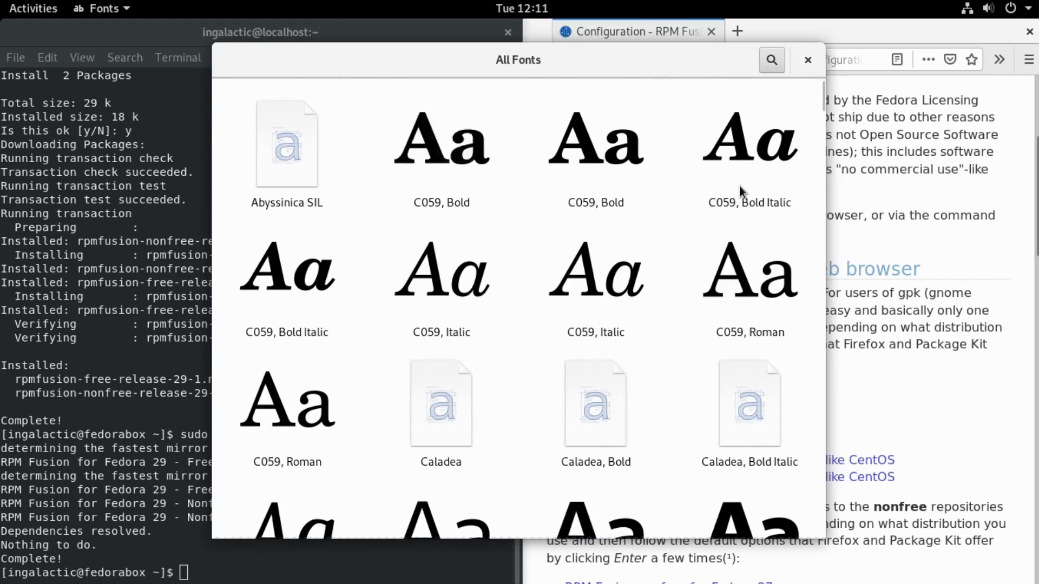
{"action": "scroll", "coordinate": [741, 184], "scroll_direction": "down", "scroll_amount": 5}
{"action": "scroll", "coordinate": [816, 149], "scroll_direction": "down", "scroll_amount": 5}
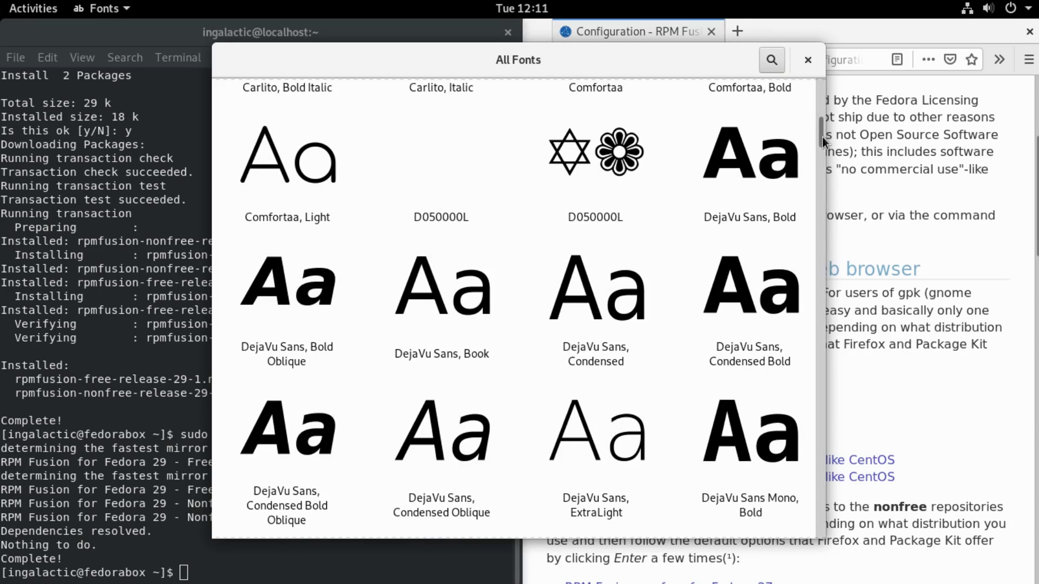
{"action": "left_click_drag", "start_coordinate": [823, 138], "coordinate": [808, 350]}
{"action": "key", "text": "super"}
Step: In Software, enable third-party repositories and open the Software Repositories list
{"action": "left_click", "coordinate": [38, 430]}
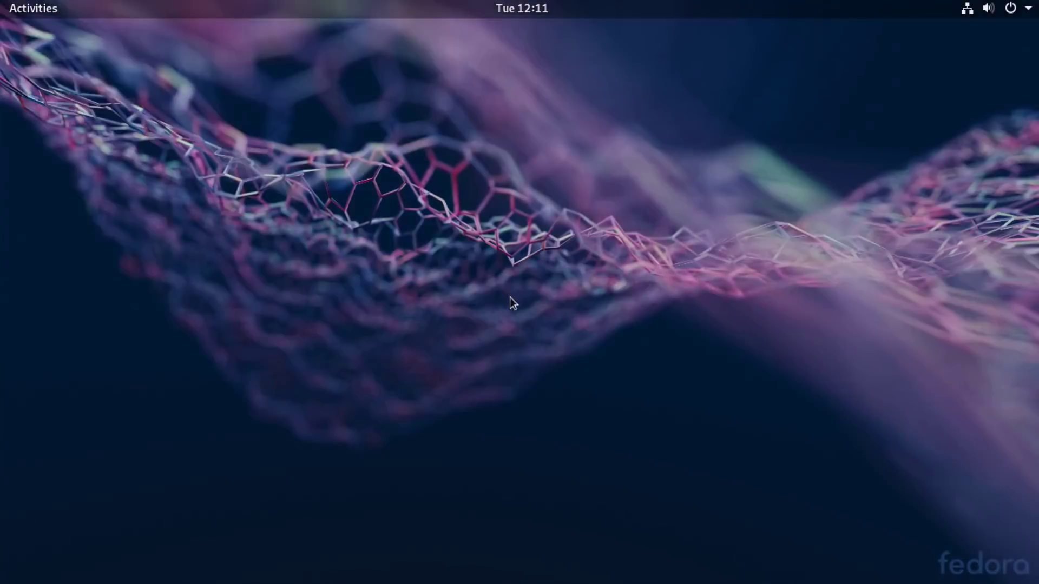
{"action": "left_click", "coordinate": [522, 436]}
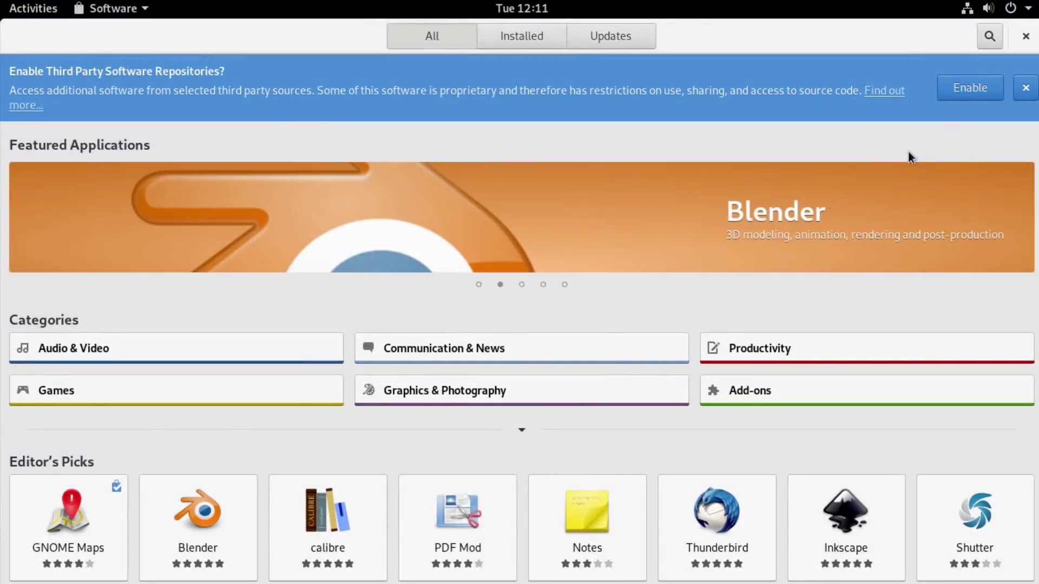
{"action": "left_click", "coordinate": [980, 90]}
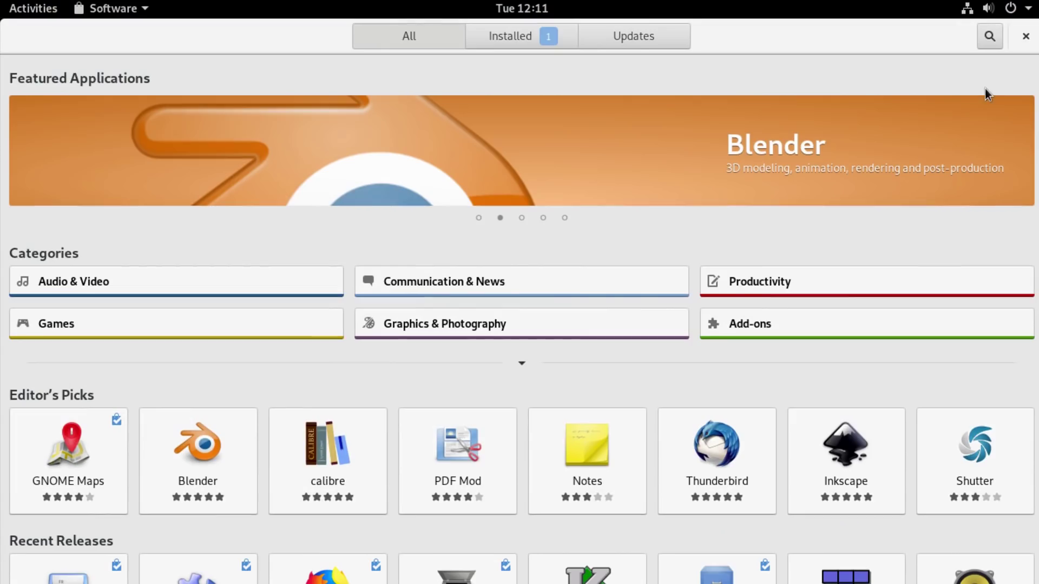
{"action": "left_click", "coordinate": [115, 6]}
{"action": "left_click", "coordinate": [137, 53]}
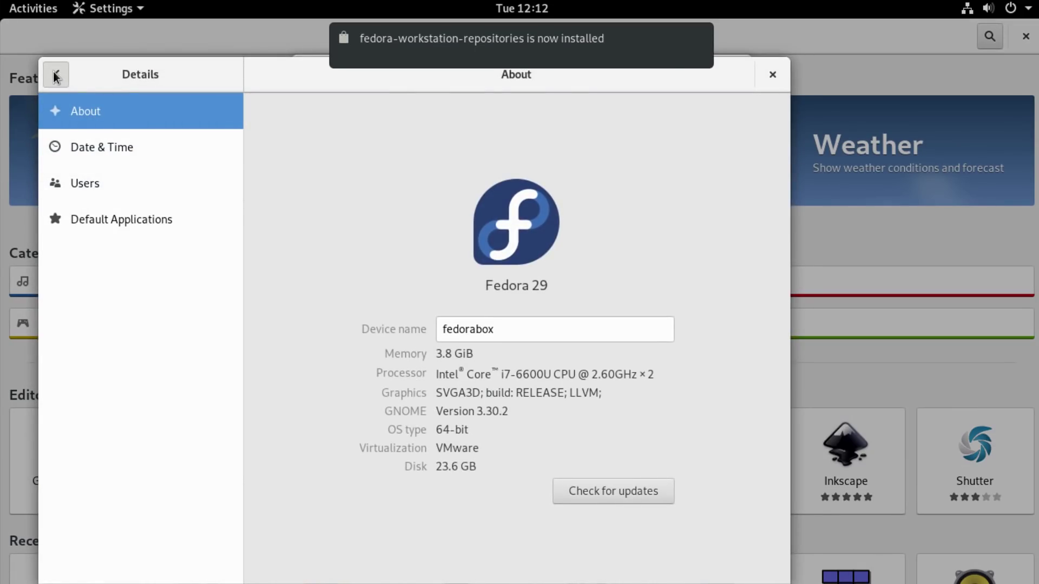
Step: In Devices > Color, start adding a profile to Virtual-1 Monitor, then cancel
{"action": "left_click", "coordinate": [53, 71]}
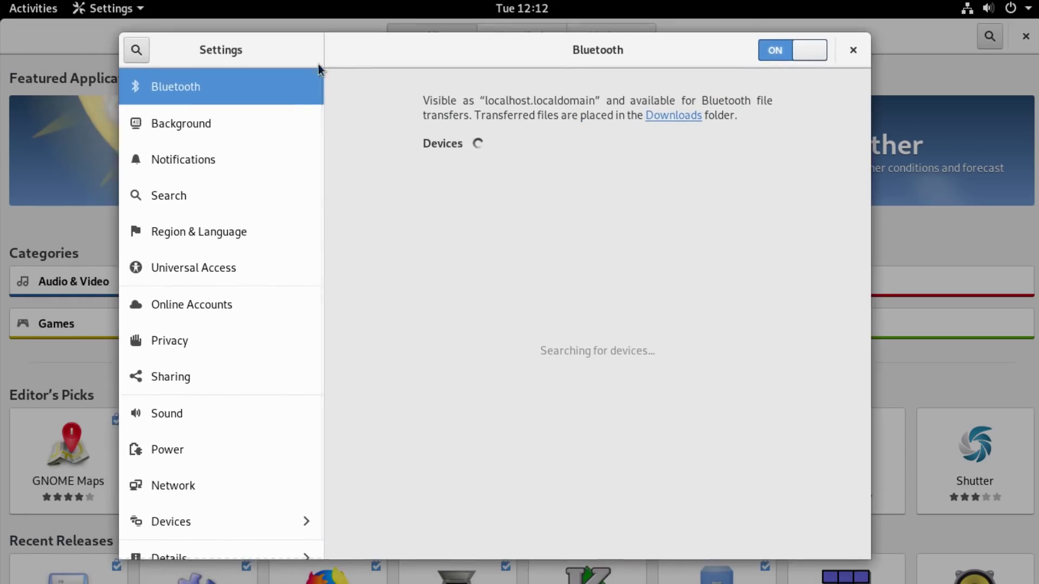
{"action": "scroll", "coordinate": [201, 369], "scroll_direction": "down", "scroll_amount": 1}
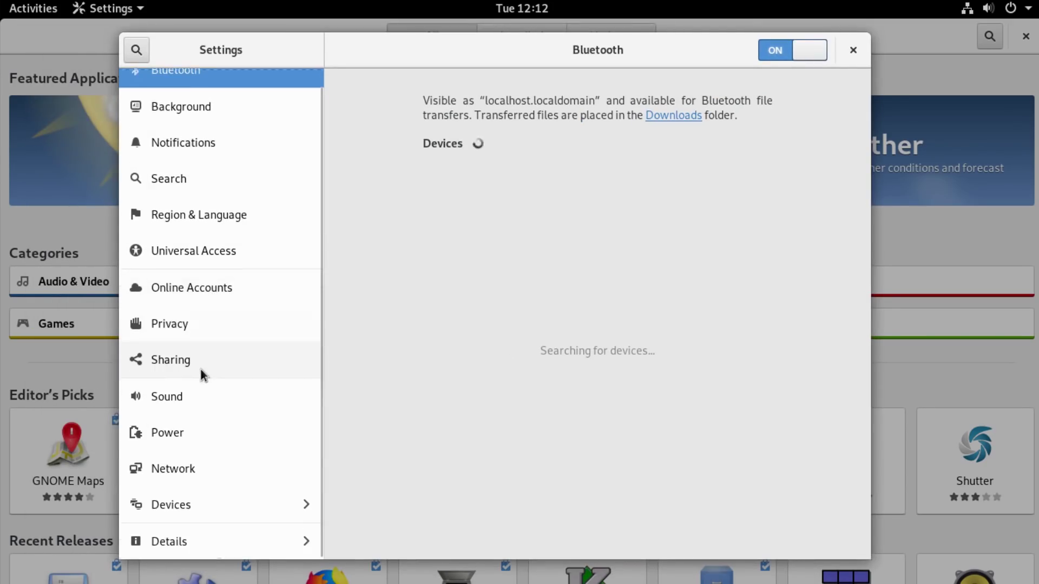
{"action": "left_click", "coordinate": [192, 519]}
{"action": "left_click", "coordinate": [236, 302]}
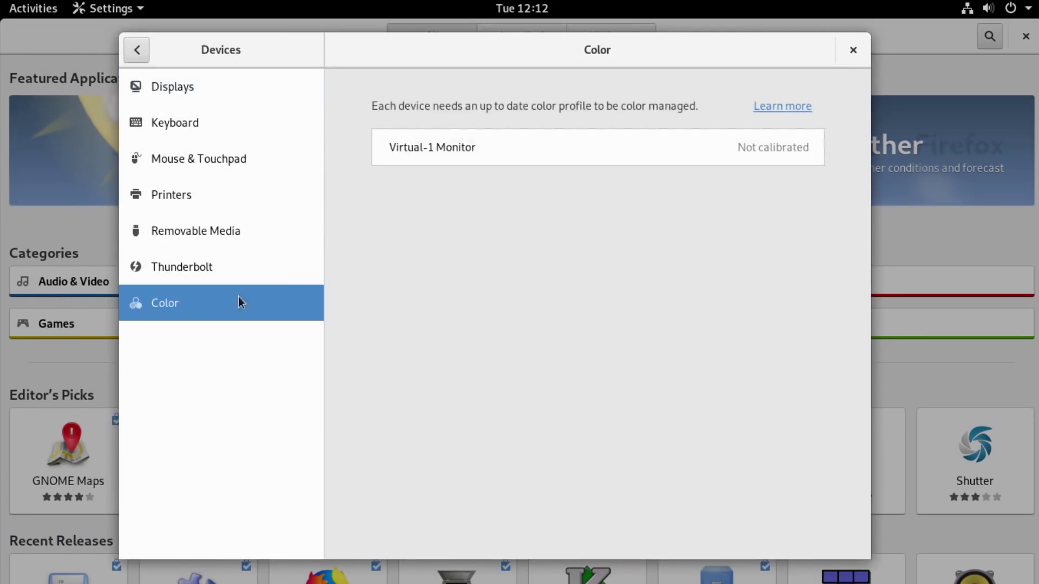
{"action": "left_click", "coordinate": [765, 154]}
{"action": "left_click", "coordinate": [697, 183]}
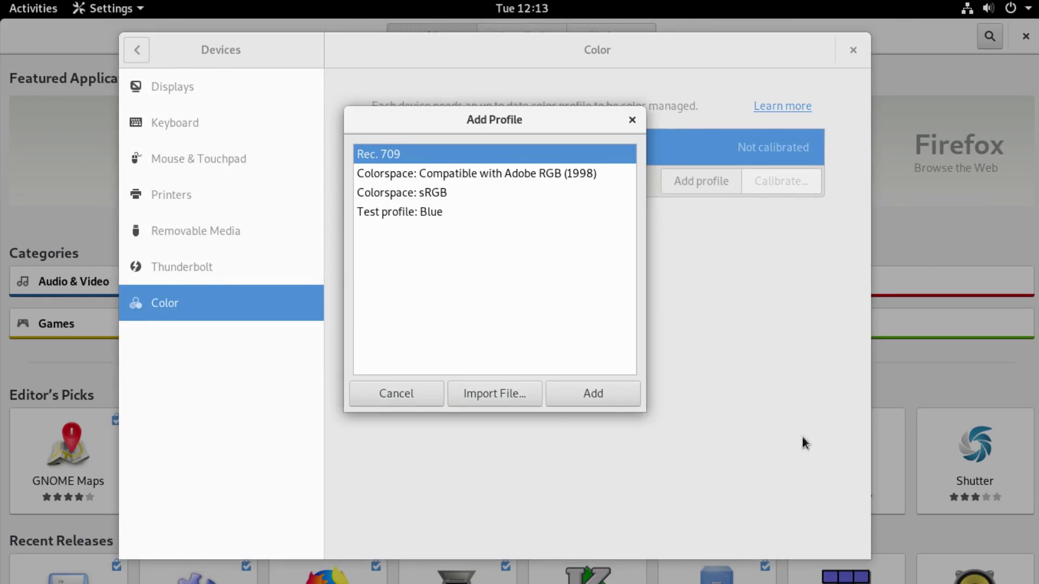
{"action": "left_click", "coordinate": [410, 396]}
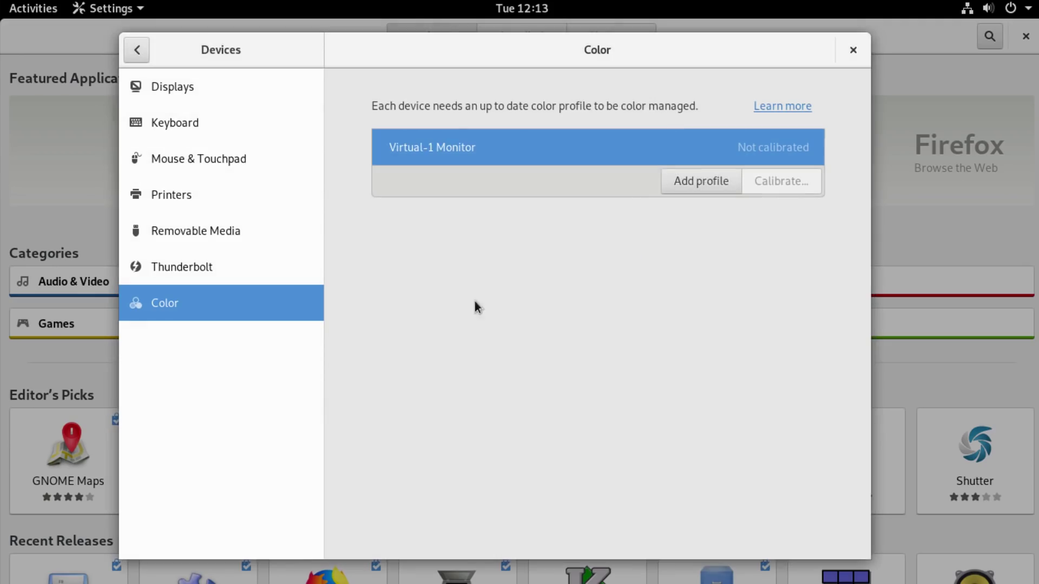
Step: View the Background settings, then close the Settings window
{"action": "left_click", "coordinate": [136, 50]}
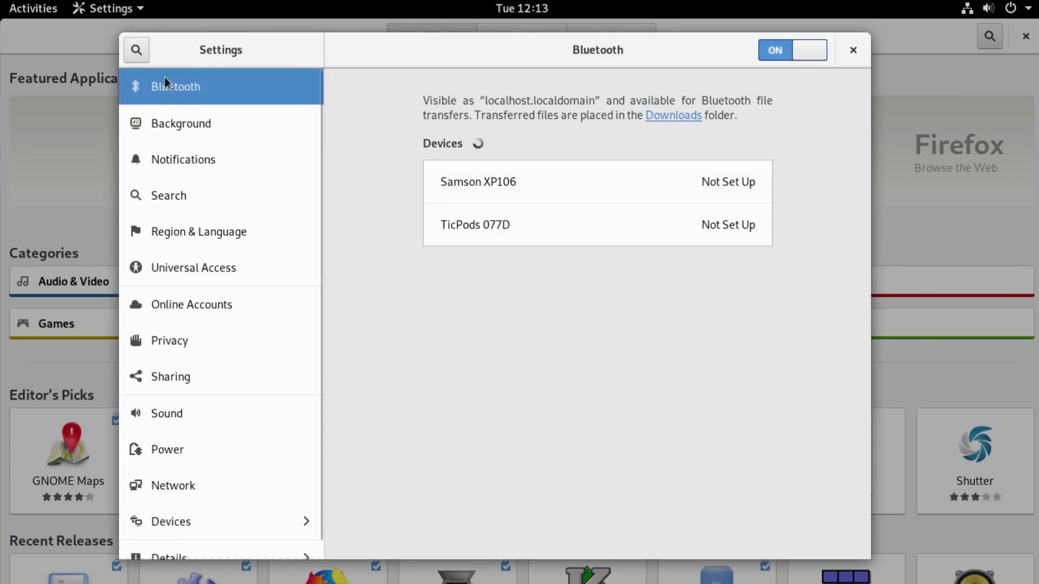
{"action": "left_click", "coordinate": [200, 138]}
{"action": "left_click", "coordinate": [894, 59]}
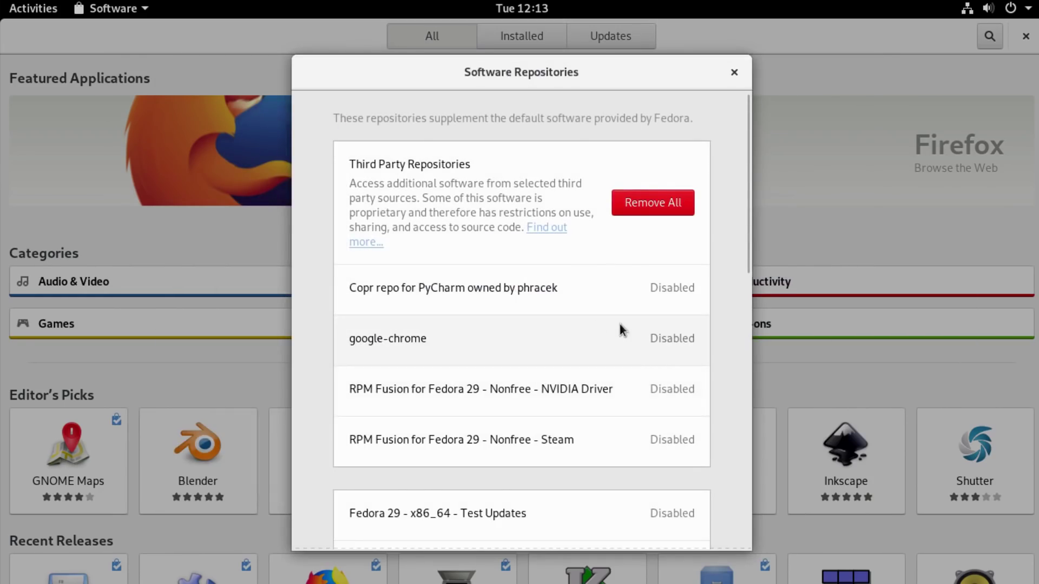
Step: Enable the google-chrome repository, authenticating with the account password
{"action": "scroll", "coordinate": [553, 378], "scroll_direction": "down", "scroll_amount": 5}
{"action": "scroll", "coordinate": [557, 377], "scroll_direction": "down", "scroll_amount": 10}
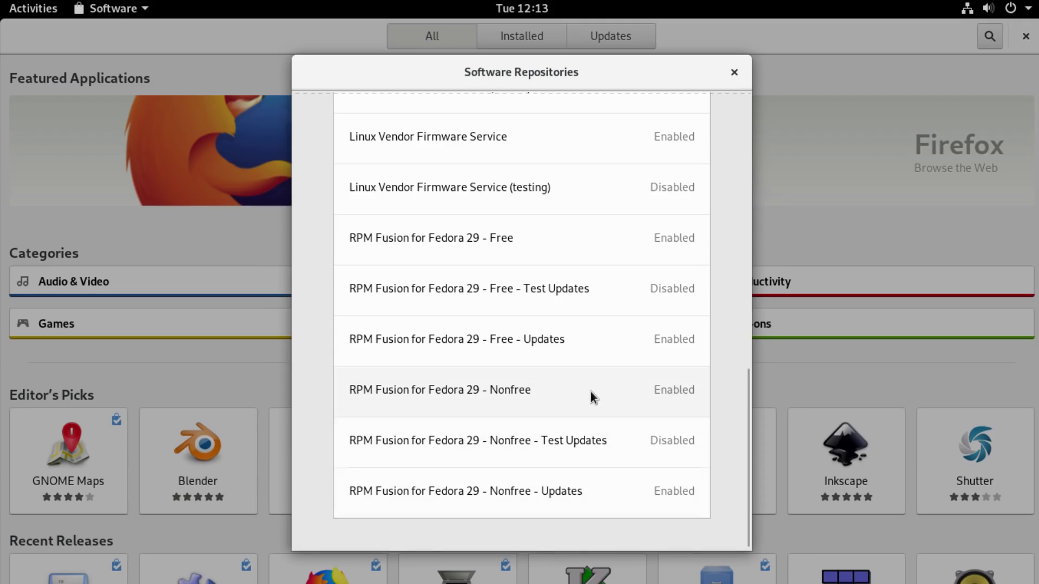
{"action": "scroll", "coordinate": [590, 392], "scroll_direction": "up", "scroll_amount": 12}
{"action": "scroll", "coordinate": [594, 380], "scroll_direction": "up", "scroll_amount": 3}
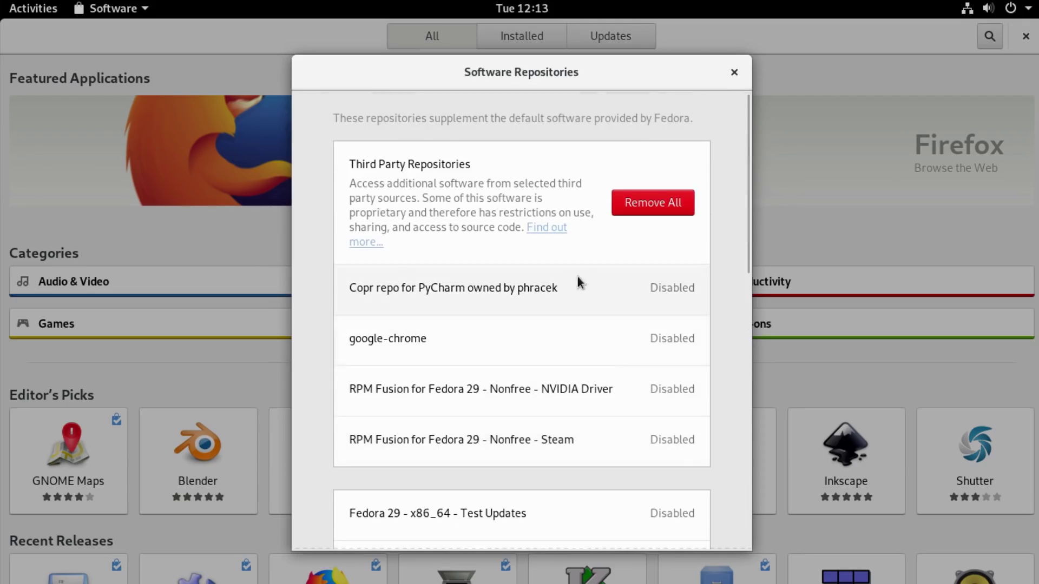
{"action": "left_click", "coordinate": [668, 336]}
{"action": "left_click", "coordinate": [402, 391]}
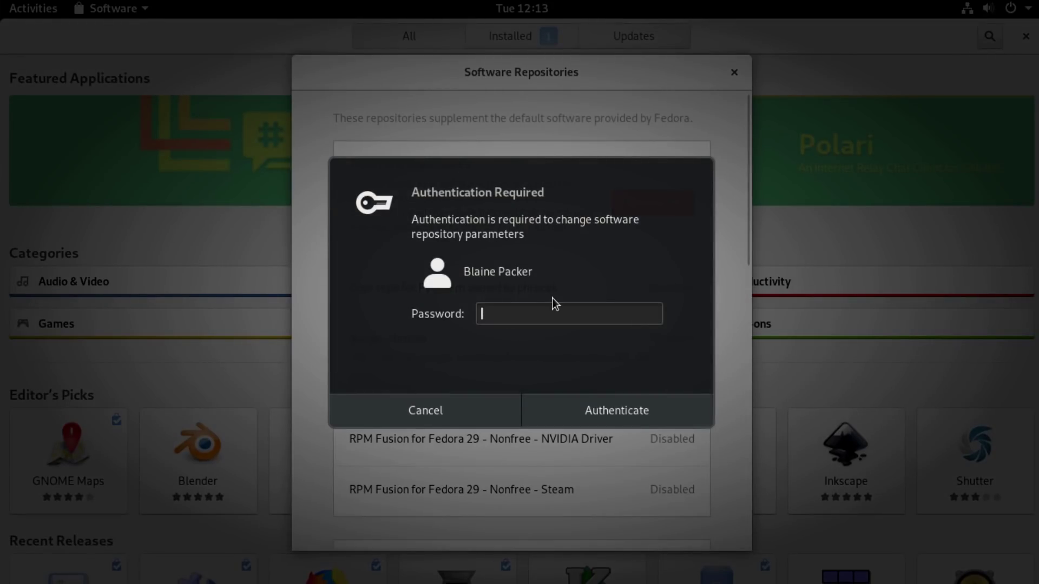
{"action": "type", "text": "*****"}
{"action": "key", "text": "Return"}
Step: Close the Software Repositories list to return to the software overview
{"action": "scroll", "coordinate": [583, 340], "scroll_direction": "down", "scroll_amount": 10}
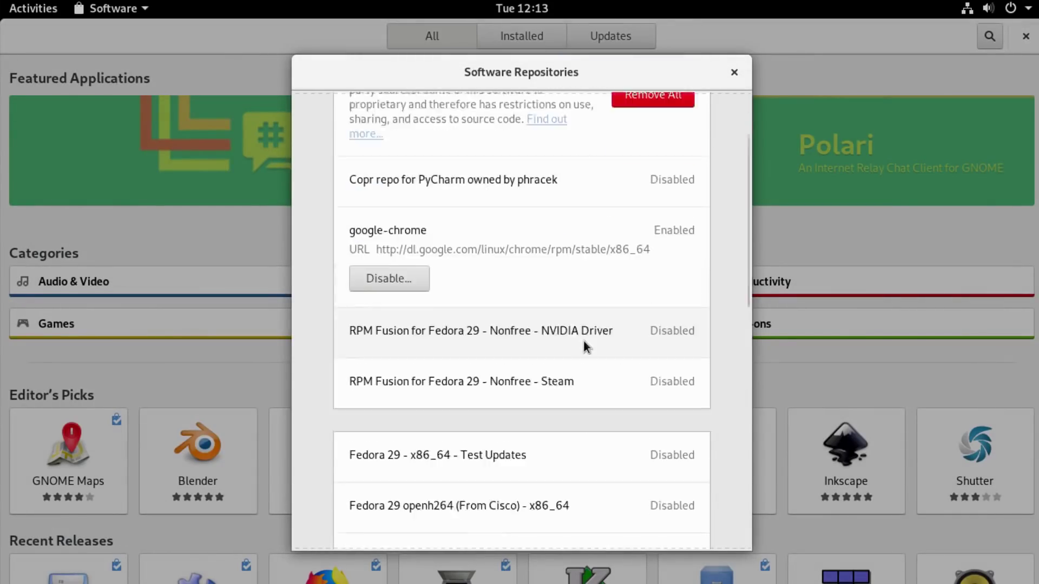
{"action": "scroll", "coordinate": [586, 341], "scroll_direction": "up", "scroll_amount": 5}
{"action": "scroll", "coordinate": [586, 342], "scroll_direction": "up", "scroll_amount": 3}
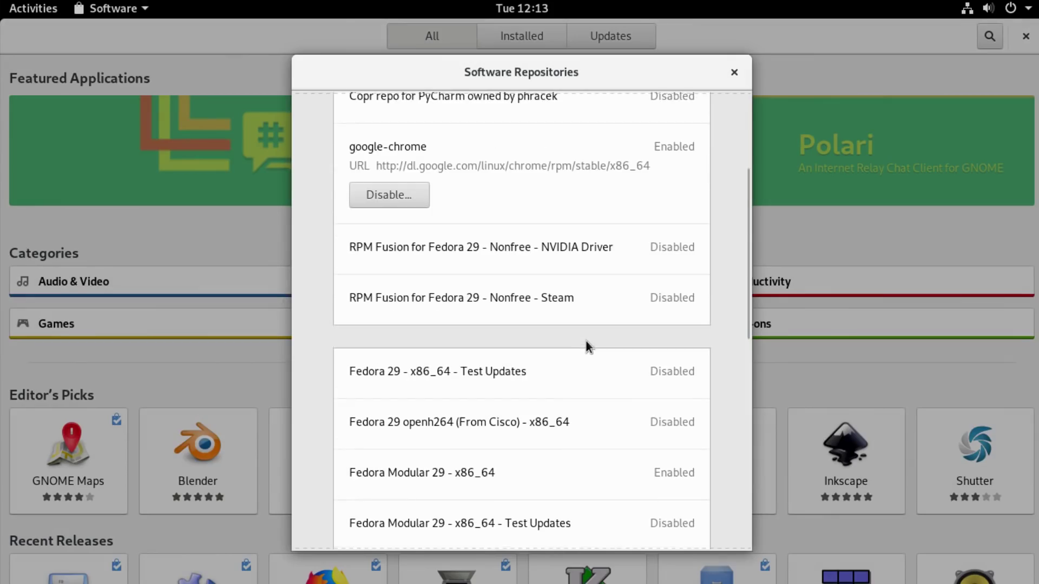
{"action": "scroll", "coordinate": [605, 269], "scroll_direction": "up", "scroll_amount": 4}
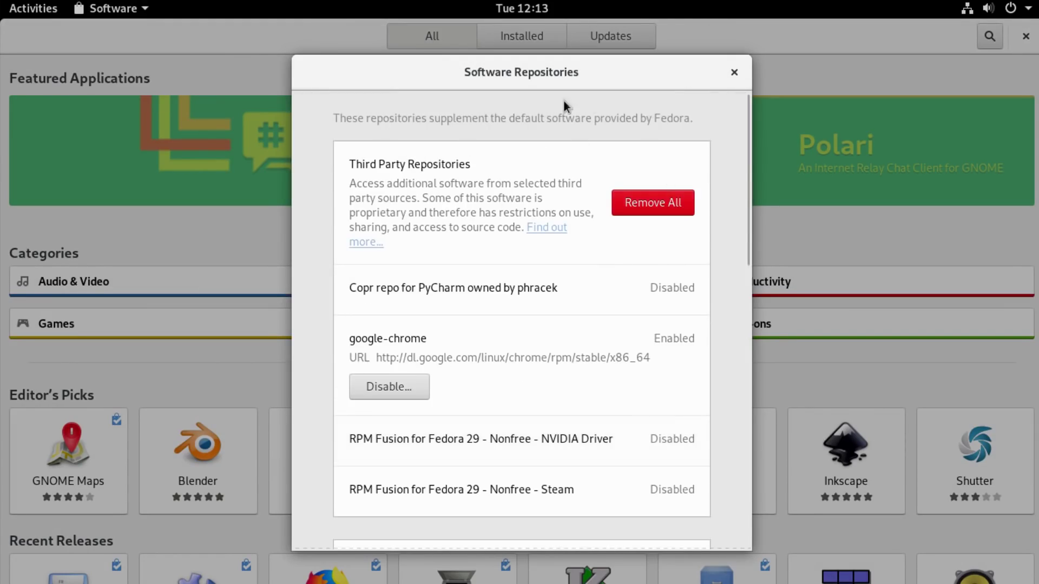
{"action": "left_click", "coordinate": [733, 73]}
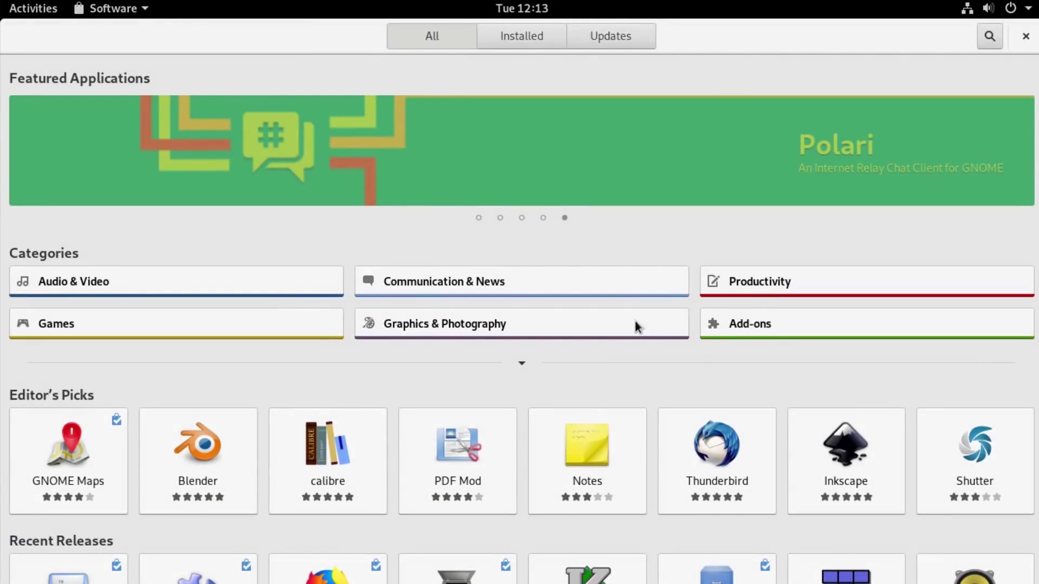
{"action": "left_click", "coordinate": [113, 8]}
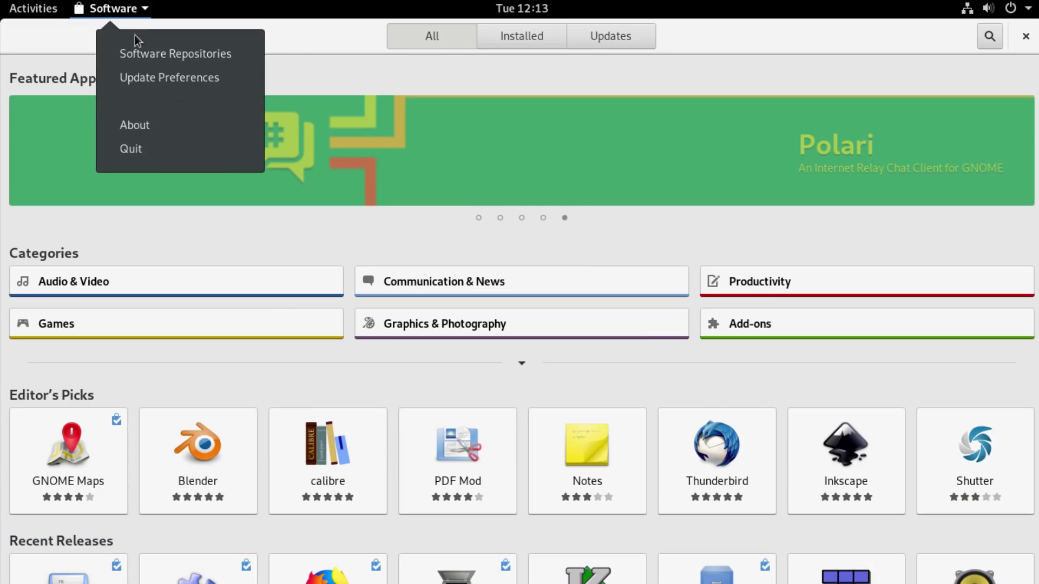
Step: Review Update Preferences without changes, then launch Firefox from Activities
{"action": "left_click", "coordinate": [147, 81]}
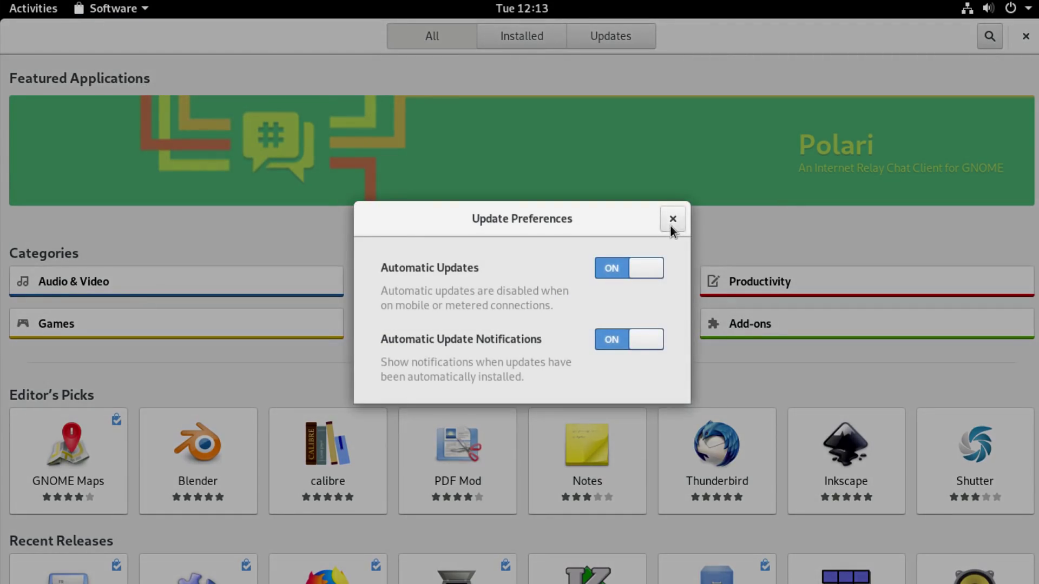
{"action": "left_click", "coordinate": [671, 220]}
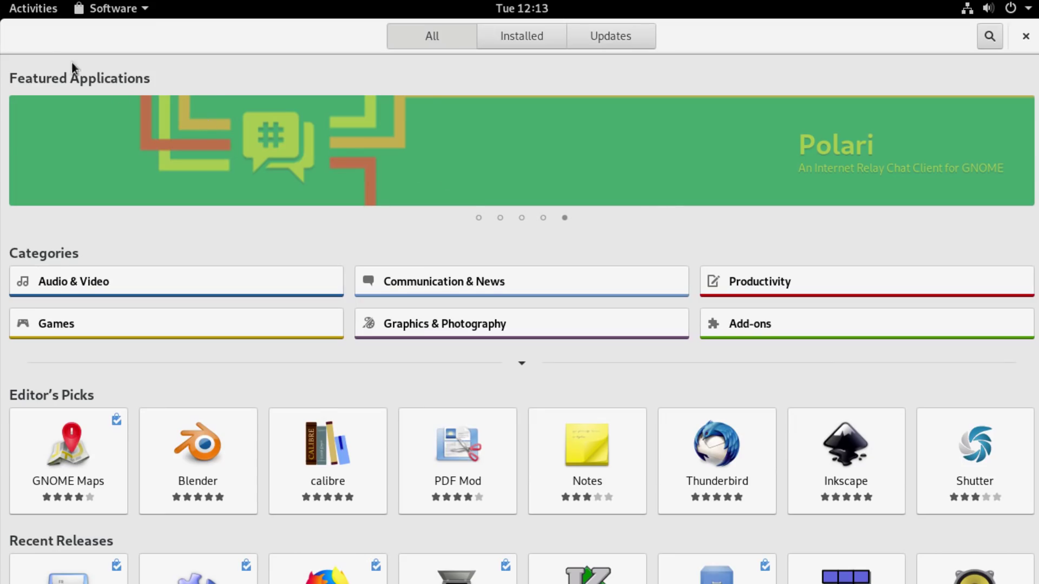
{"action": "left_click", "coordinate": [50, 15]}
{"action": "left_click", "coordinate": [34, 157]}
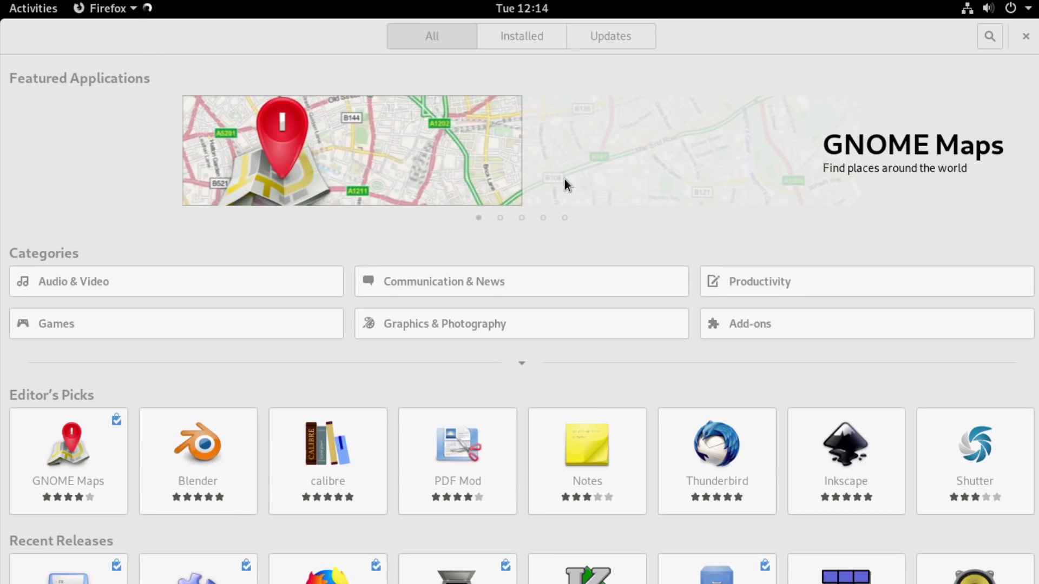
Step: Close GNOME Software, leaving Firefox on the Fedora Project start page
{"action": "scroll", "coordinate": [551, 355], "scroll_direction": "down", "scroll_amount": 5}
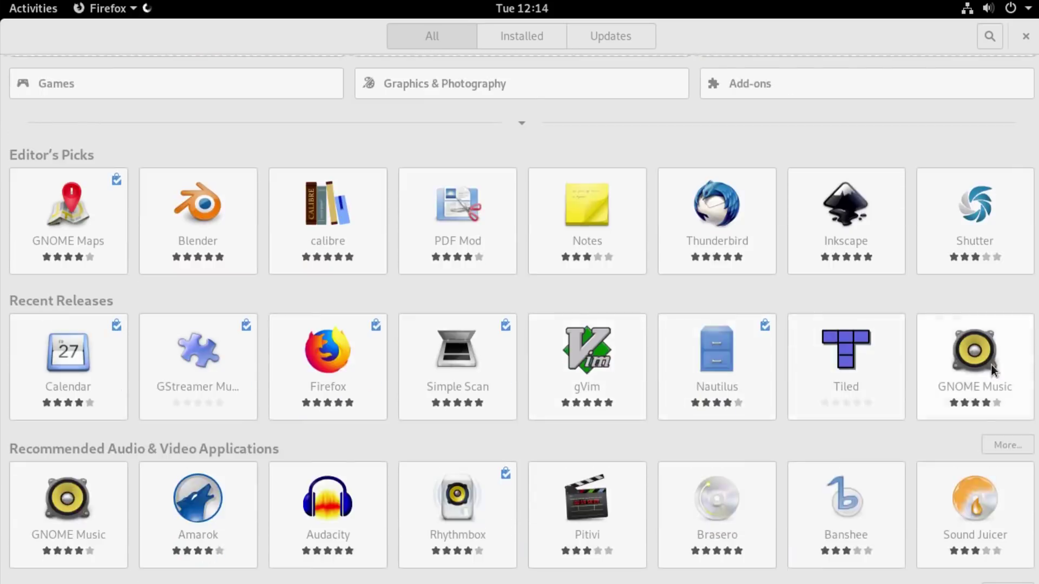
{"action": "scroll", "coordinate": [691, 397], "scroll_direction": "down", "scroll_amount": 3}
{"action": "scroll", "coordinate": [691, 396], "scroll_direction": "up", "scroll_amount": 10}
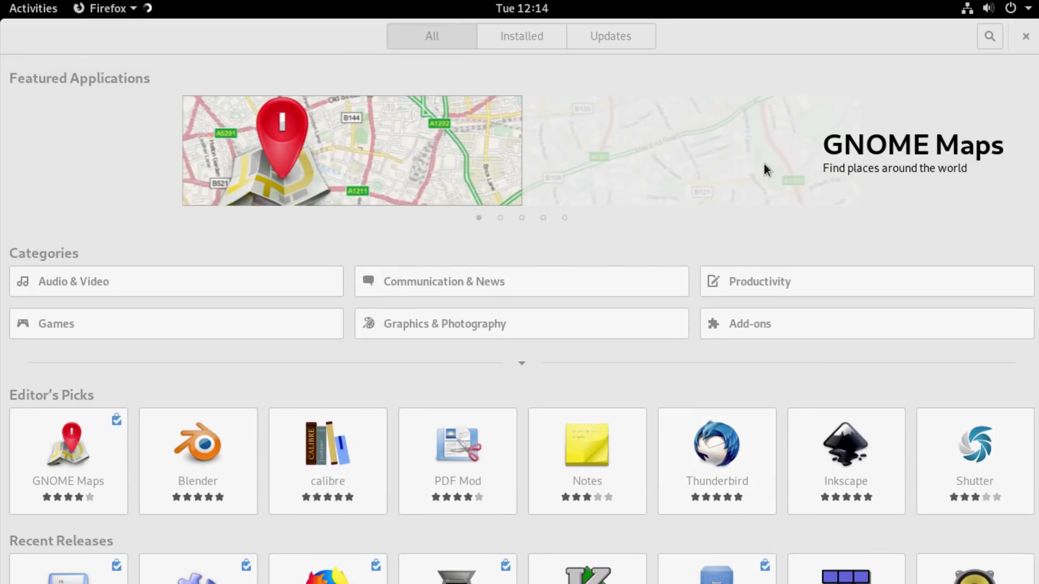
{"action": "left_click", "coordinate": [865, 49]}
{"action": "left_click", "coordinate": [1025, 36]}
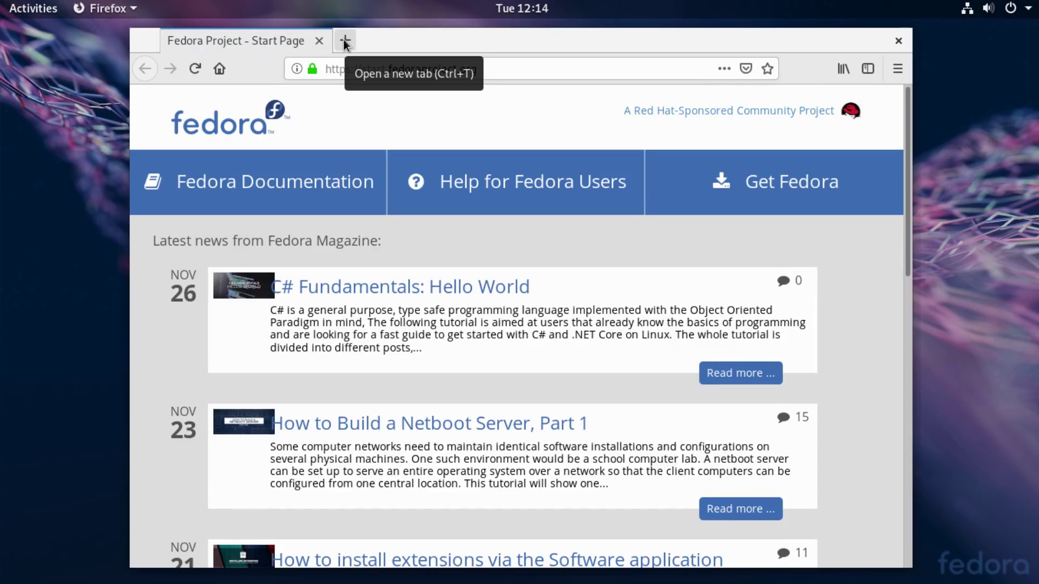
Step: Search 'gnome extensions firefox' and add GNOME Shell integration from addons.mozilla.org
{"action": "left_click", "coordinate": [349, 70]}
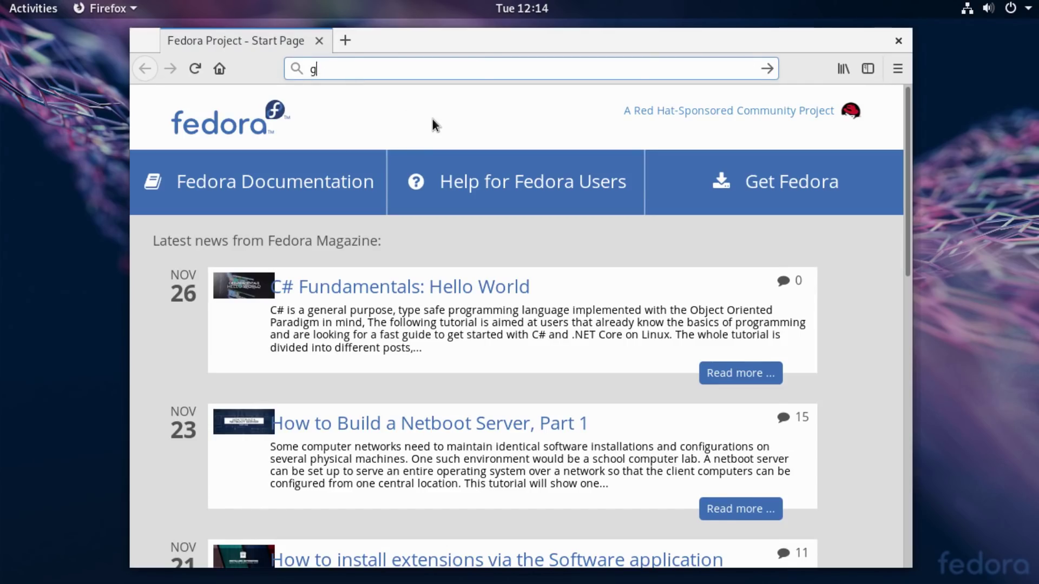
{"action": "type", "text": "gnome extensions firefox"}
{"action": "key", "text": "Return"}
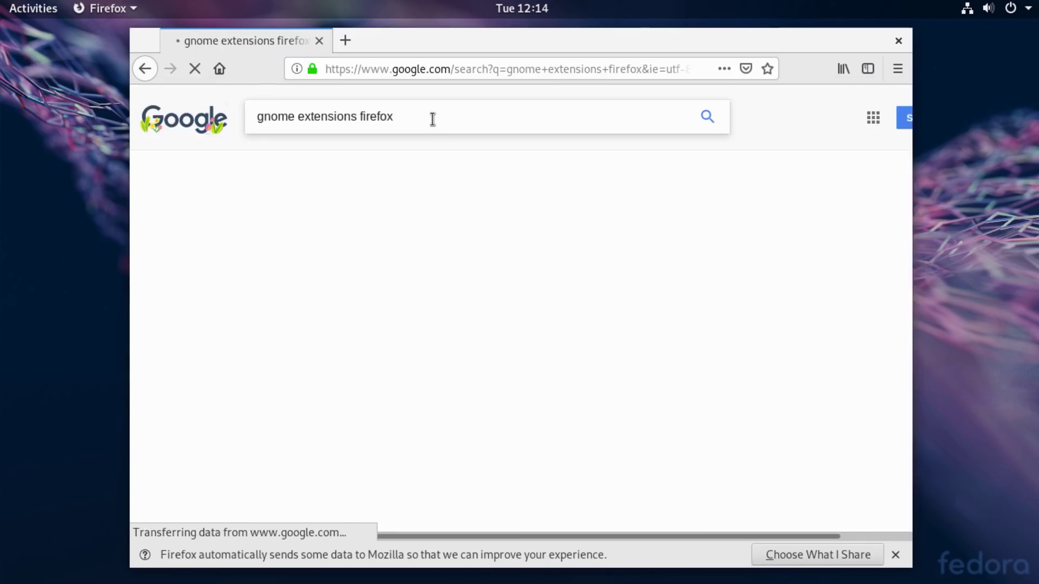
{"action": "left_click", "coordinate": [403, 233]}
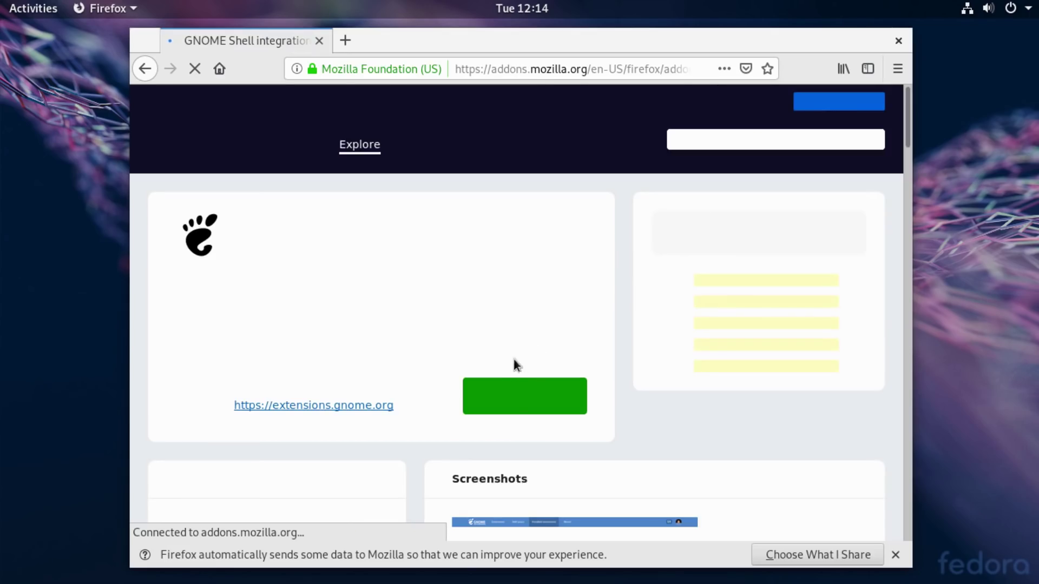
{"action": "left_click", "coordinate": [521, 399]}
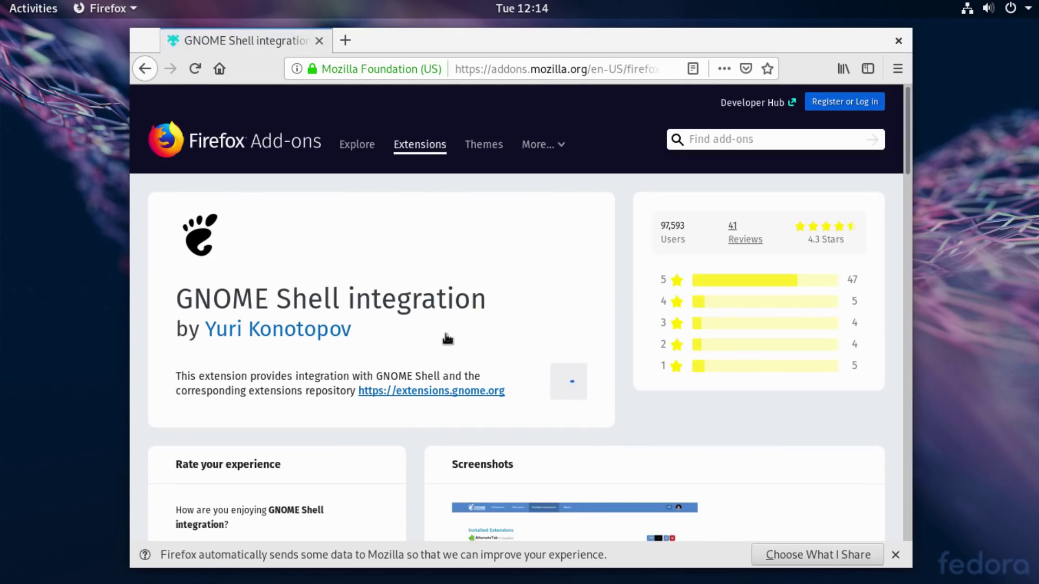
{"action": "left_click", "coordinate": [520, 227]}
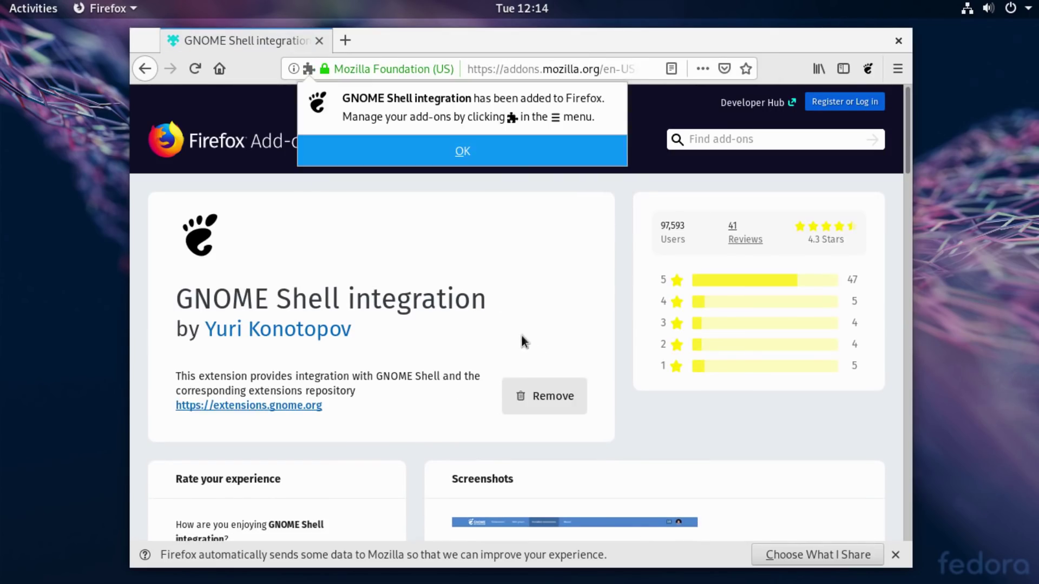
{"action": "left_click", "coordinate": [506, 160]}
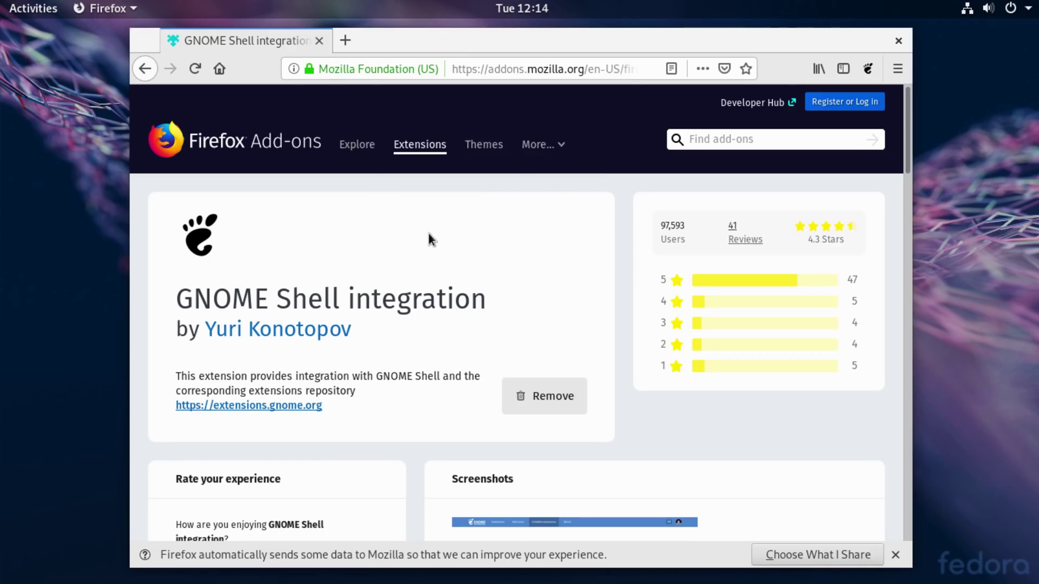
Step: Search 'flathub fedora' and open the Fedora Magazine Flathub install guide
{"action": "left_click", "coordinate": [343, 47]}
{"action": "left_click", "coordinate": [320, 40]}
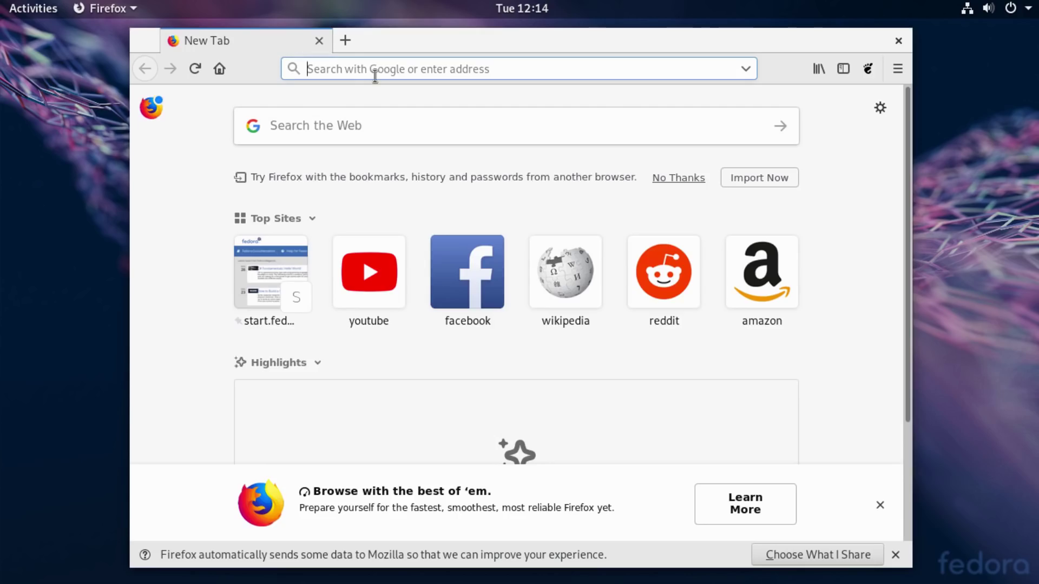
{"action": "type", "text": "flat"}
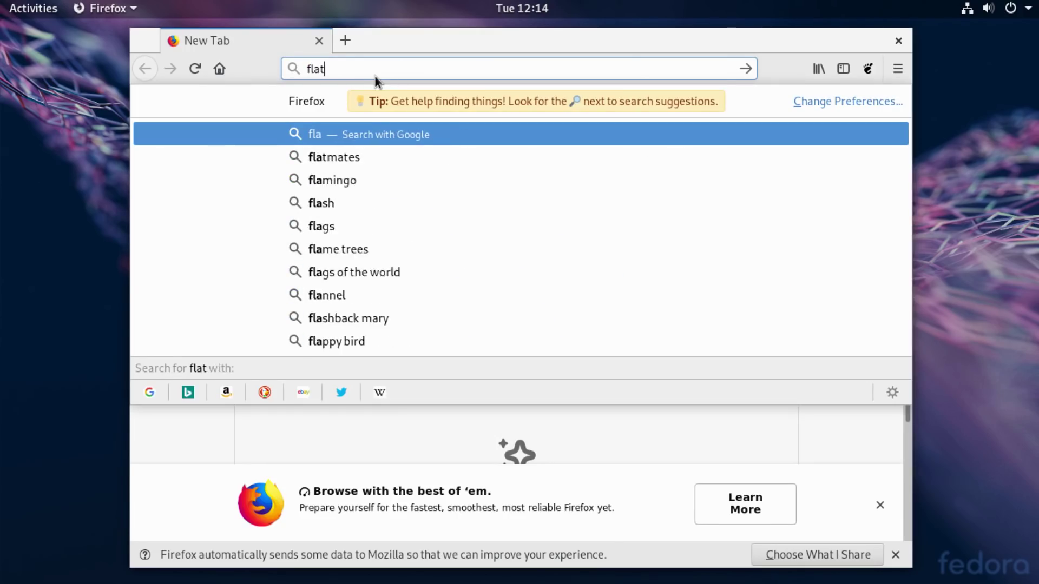
{"action": "type", "text": "hub fedora"}
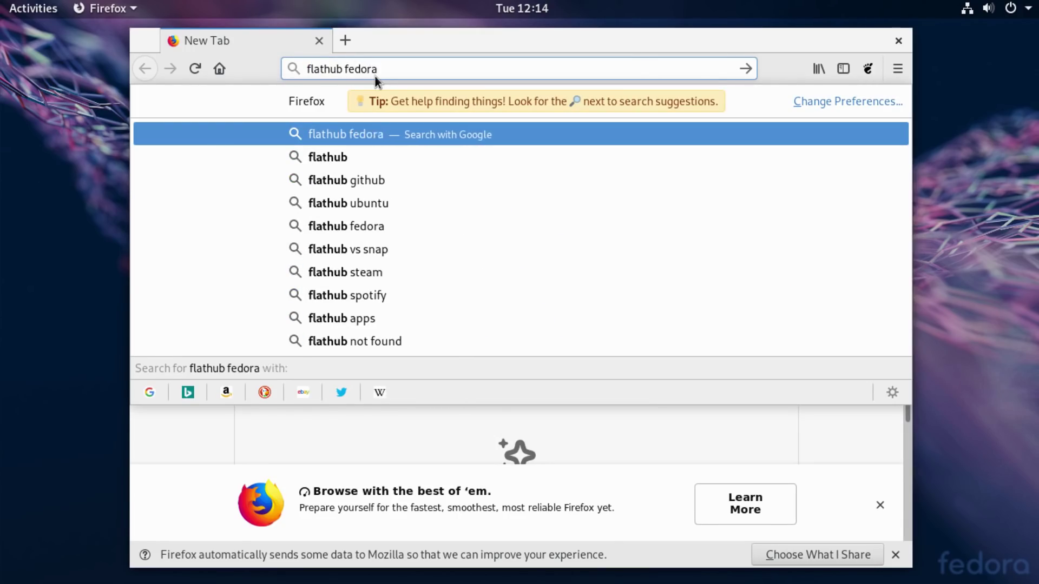
{"action": "key", "text": "Return"}
{"action": "left_click", "coordinate": [343, 227]}
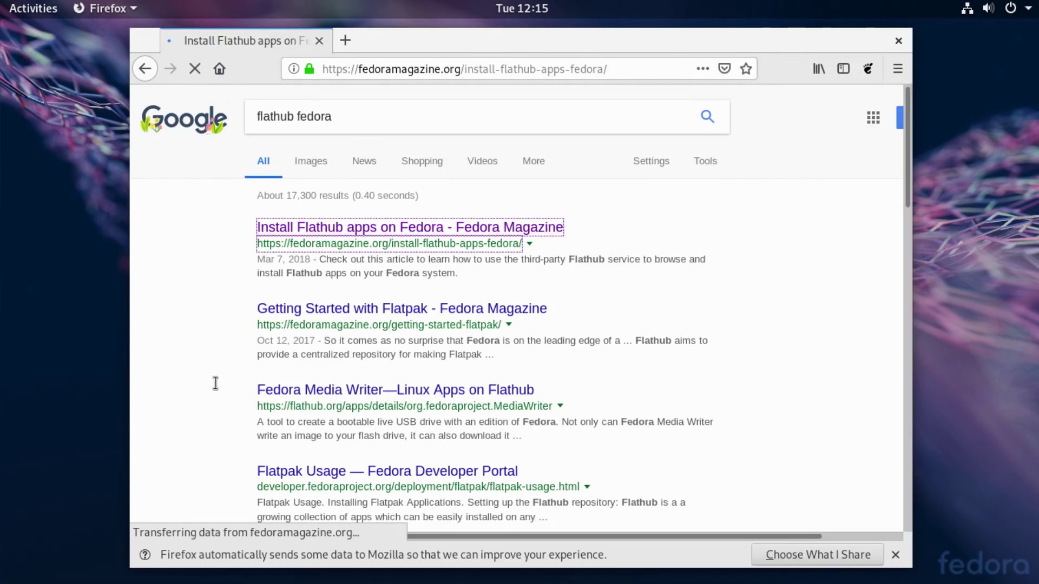
Step: Open the guide's flathub.flatpakrepo repository file link in Software Install
{"action": "scroll", "coordinate": [280, 372], "scroll_direction": "down", "scroll_amount": 10}
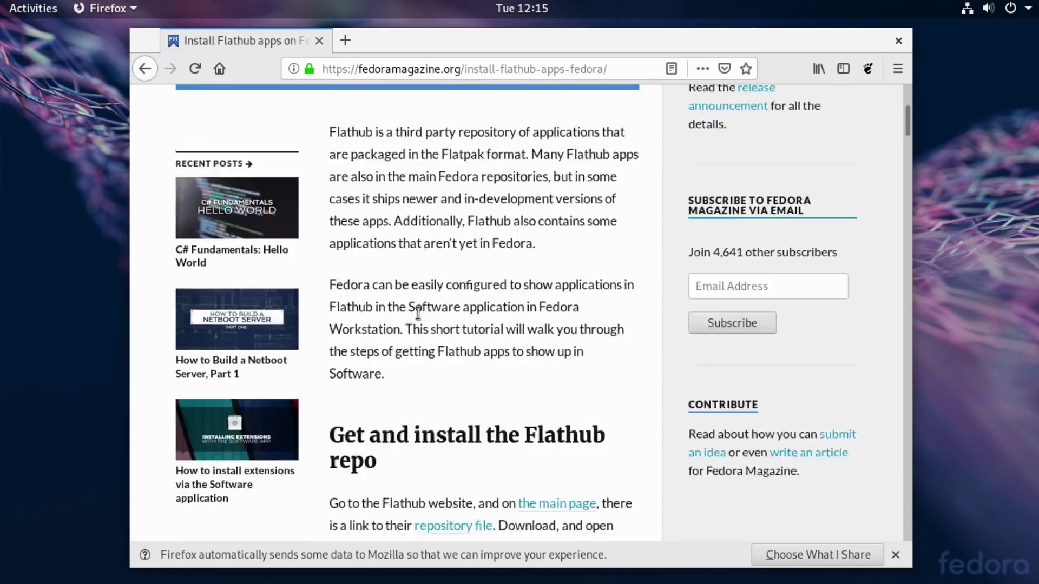
{"action": "scroll", "coordinate": [456, 314], "scroll_direction": "down", "scroll_amount": 5}
{"action": "scroll", "coordinate": [295, 347], "scroll_direction": "up", "scroll_amount": 1}
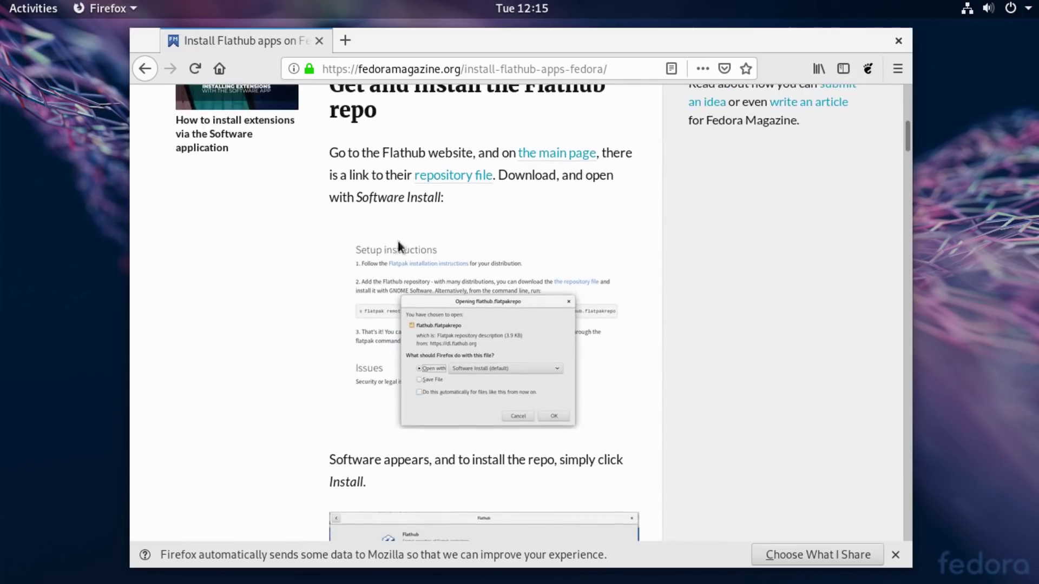
{"action": "left_click", "coordinate": [448, 179]}
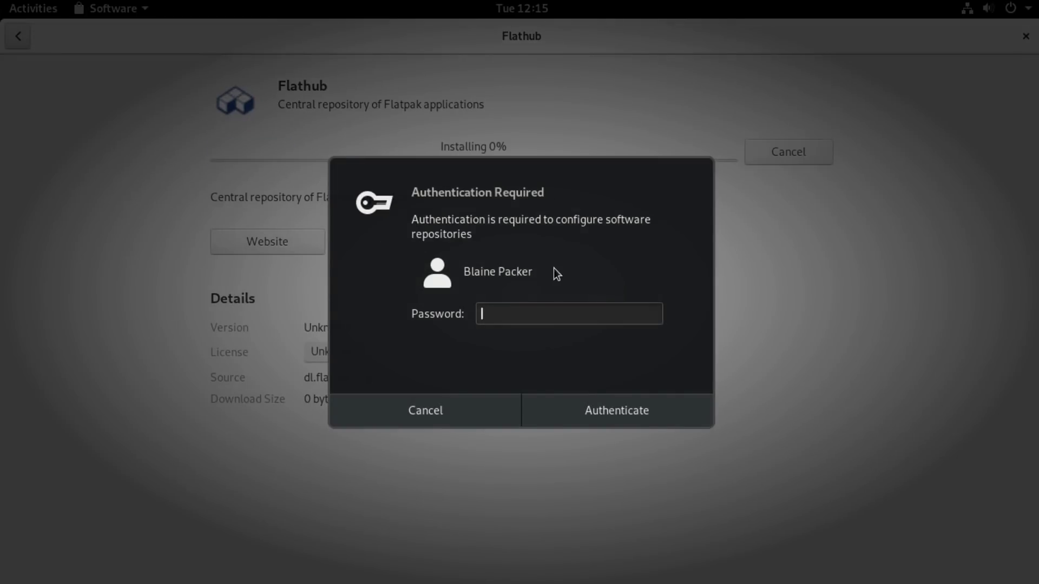
Step: Authorize the Flathub repository install with the account password, then return to the software overview
{"action": "type", "text": "******"}
{"action": "key", "text": "Return"}
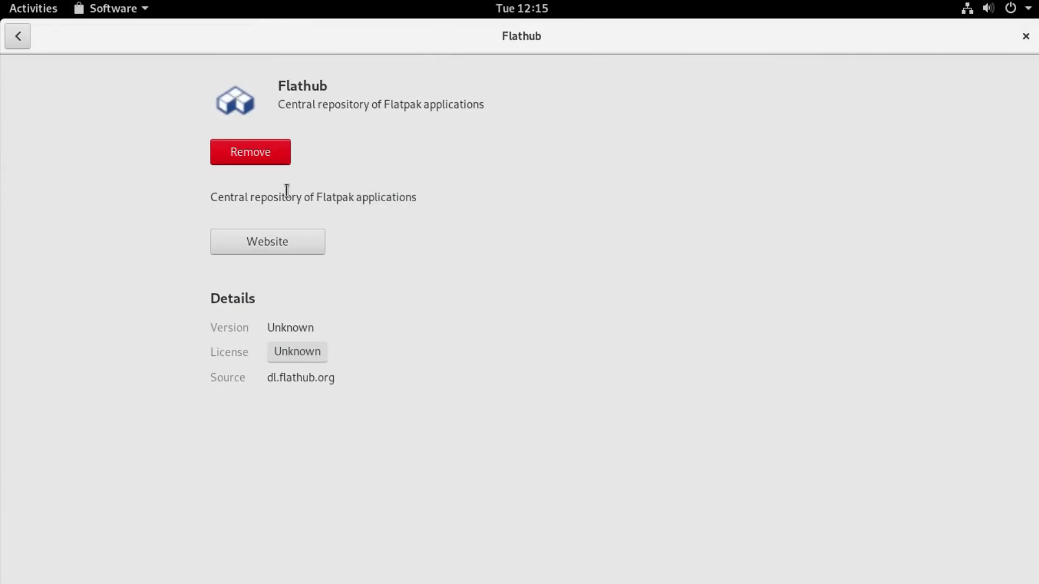
{"action": "left_click", "coordinate": [19, 35]}
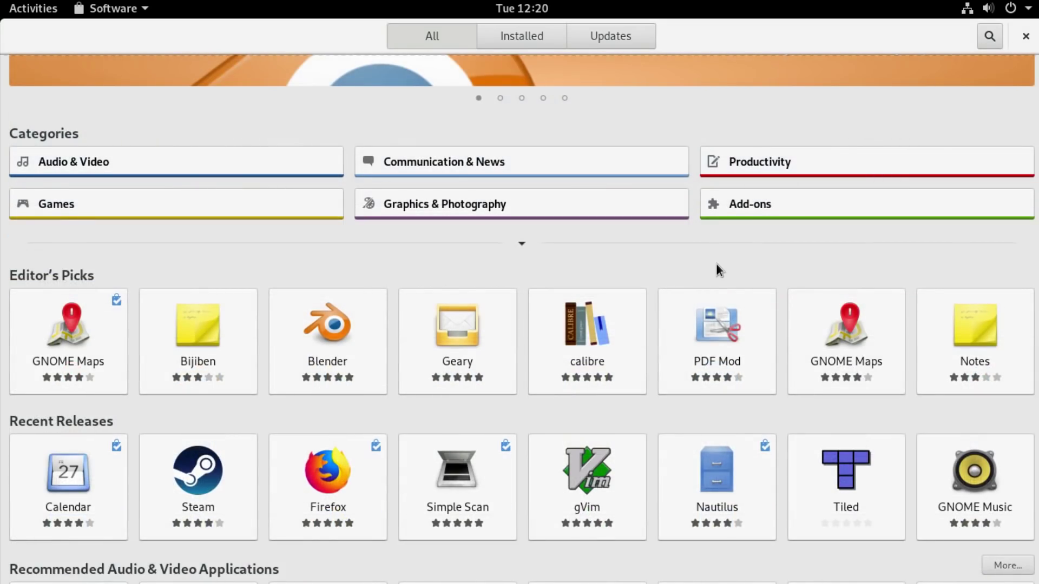
{"action": "scroll", "coordinate": [716, 264], "scroll_direction": "down", "scroll_amount": 4}
{"action": "scroll", "coordinate": [692, 319], "scroll_direction": "up", "scroll_amount": 6}
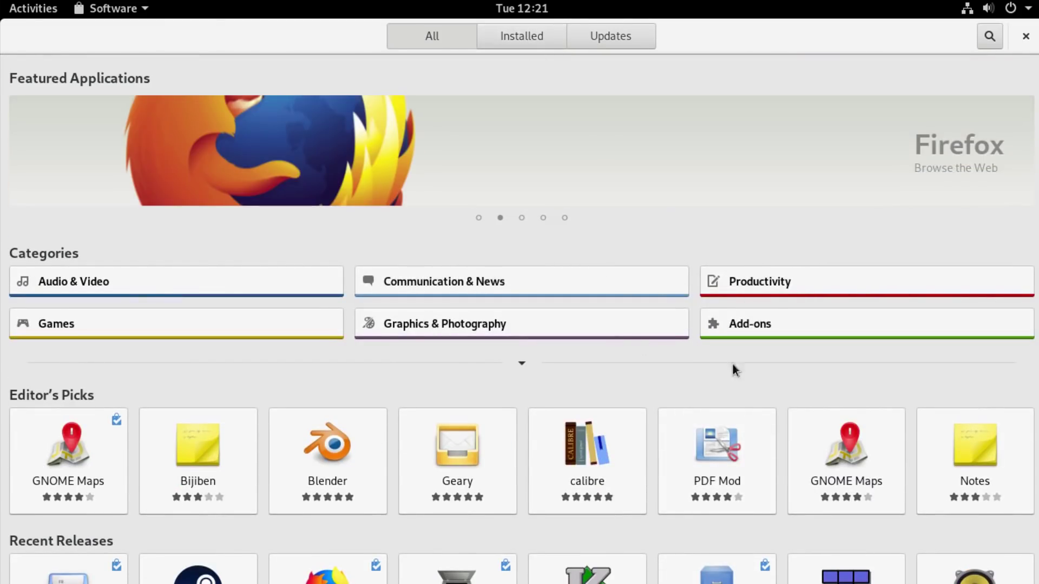
Step: Browse the Add-ons tabs for fonts, drivers, shell extensions, localization and input sources, ending on Codecs
{"action": "left_click", "coordinate": [758, 324]}
{"action": "left_click", "coordinate": [240, 76]}
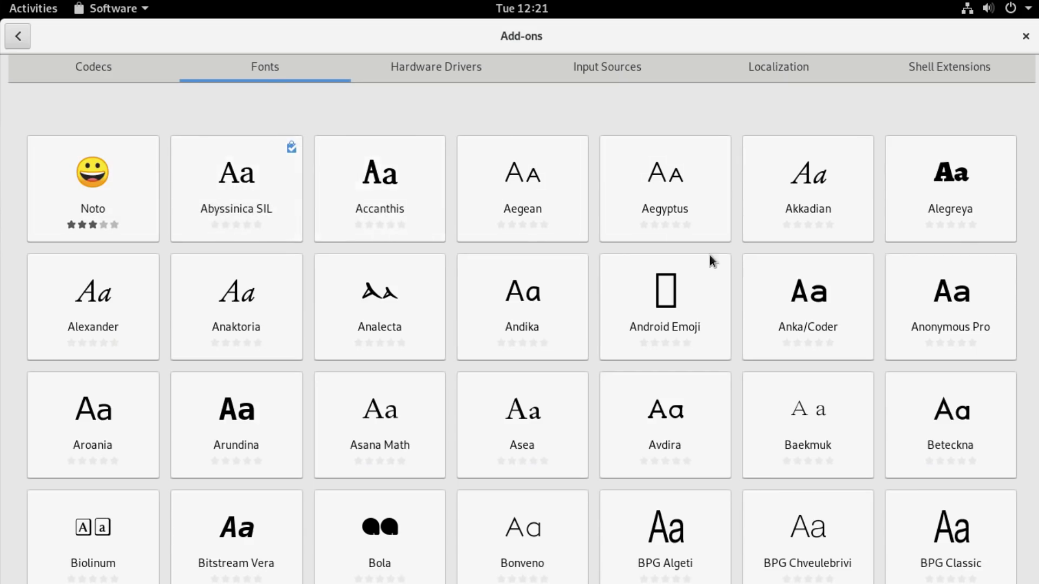
{"action": "scroll", "coordinate": [632, 297], "scroll_direction": "down", "scroll_amount": 3}
{"action": "scroll", "coordinate": [632, 297], "scroll_direction": "down", "scroll_amount": 2}
{"action": "scroll", "coordinate": [632, 300], "scroll_direction": "up", "scroll_amount": 5}
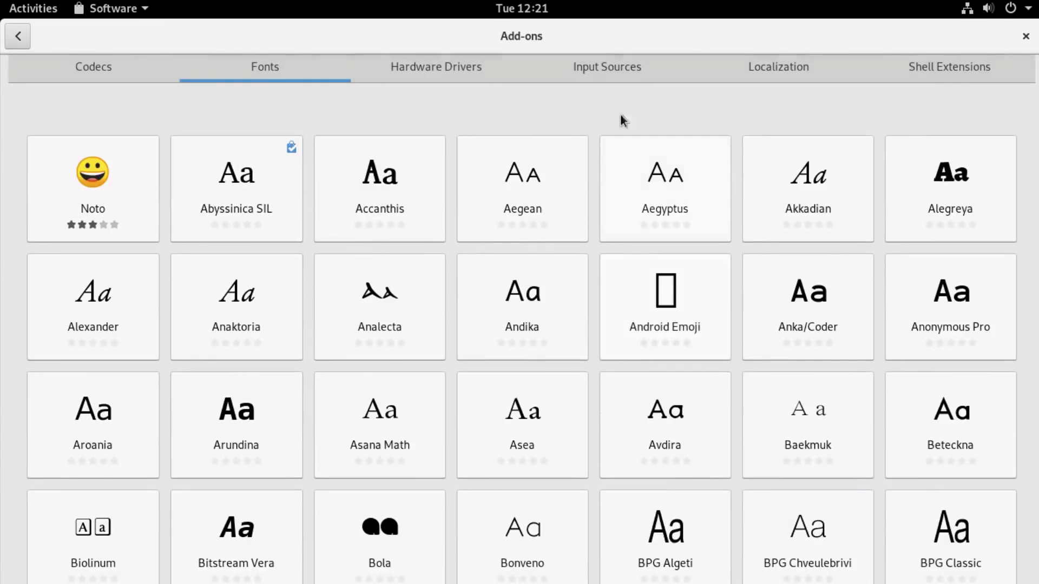
{"action": "left_click", "coordinate": [453, 66]}
{"action": "left_click", "coordinate": [946, 76]}
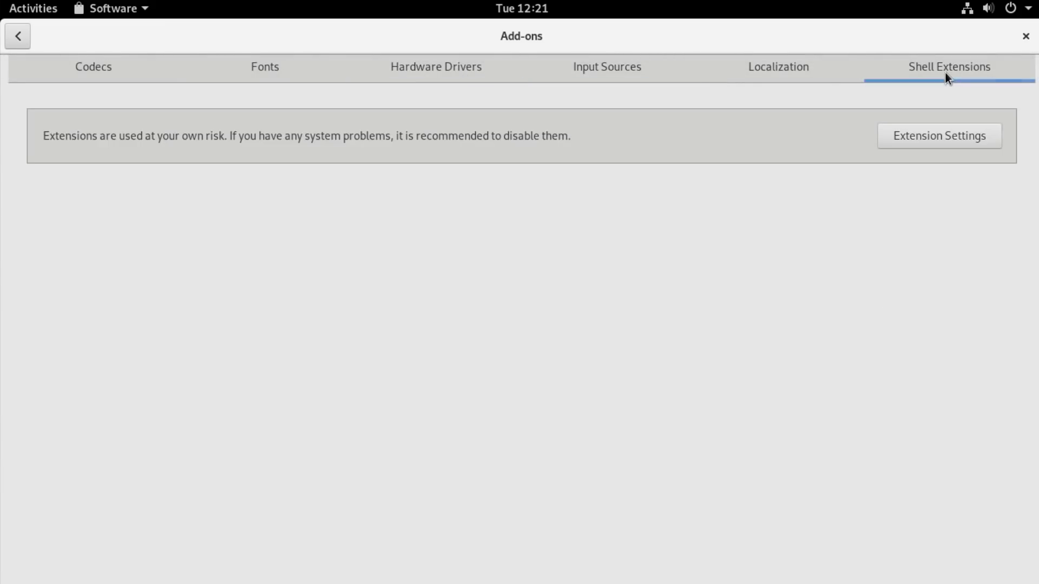
{"action": "left_click", "coordinate": [780, 70]}
{"action": "left_click", "coordinate": [606, 70]}
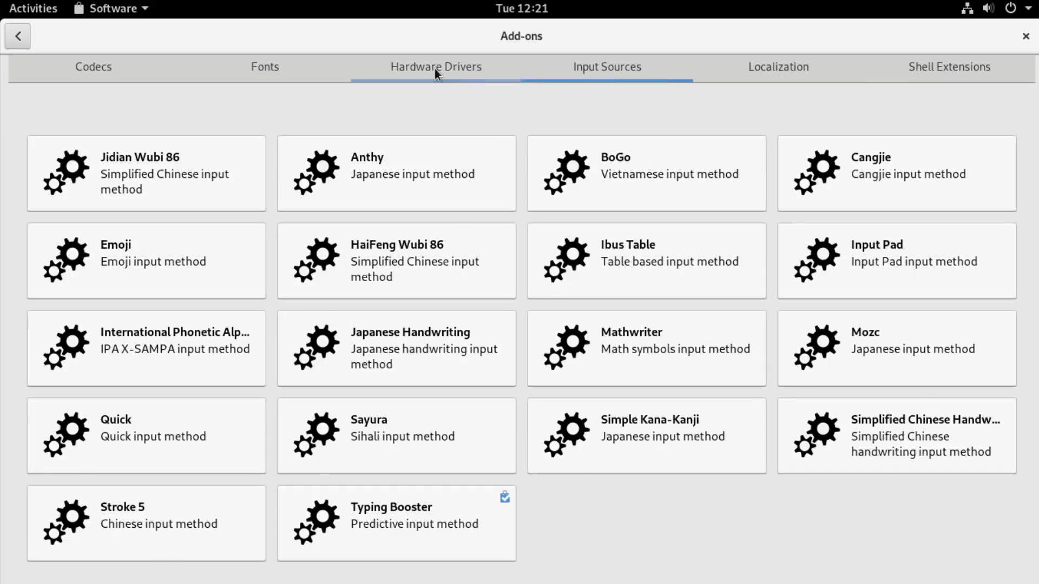
{"action": "left_click", "coordinate": [434, 68]}
{"action": "left_click", "coordinate": [268, 72]}
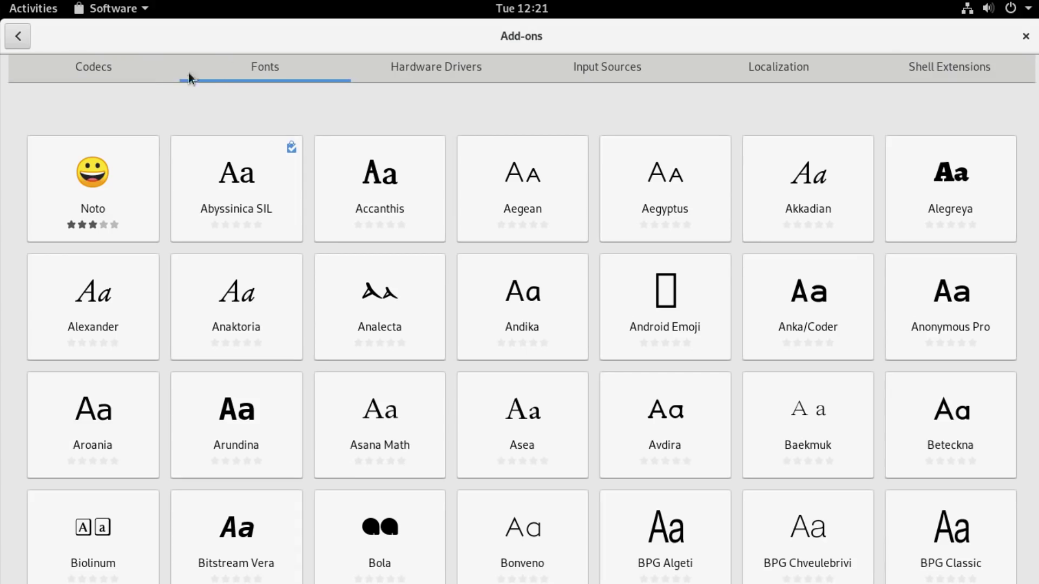
{"action": "left_click", "coordinate": [112, 70]}
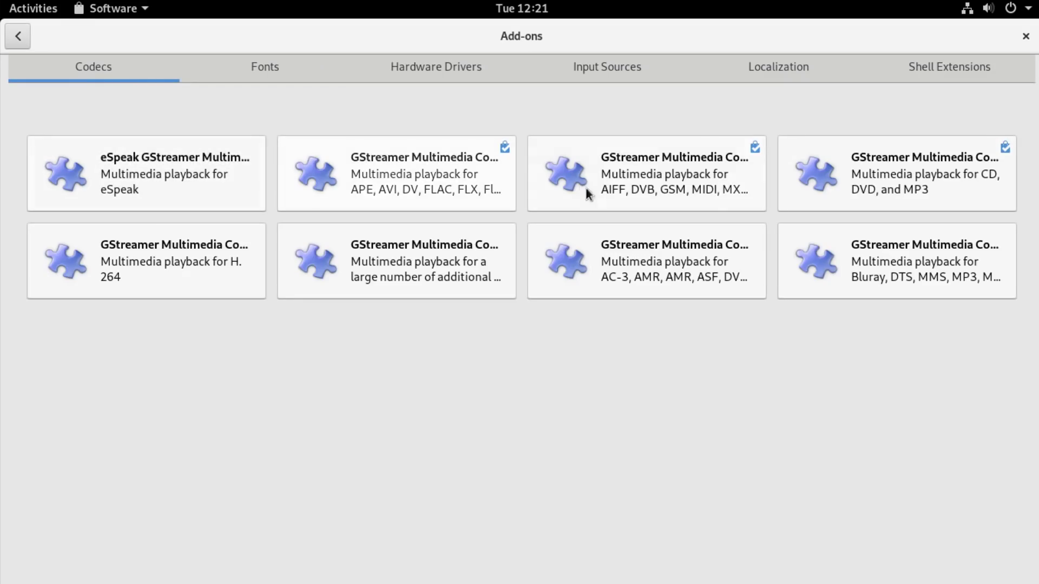
Step: Install the Non Free and libav GStreamer codecs; the License Issues codecs fail as unsupported
{"action": "left_click", "coordinate": [863, 290]}
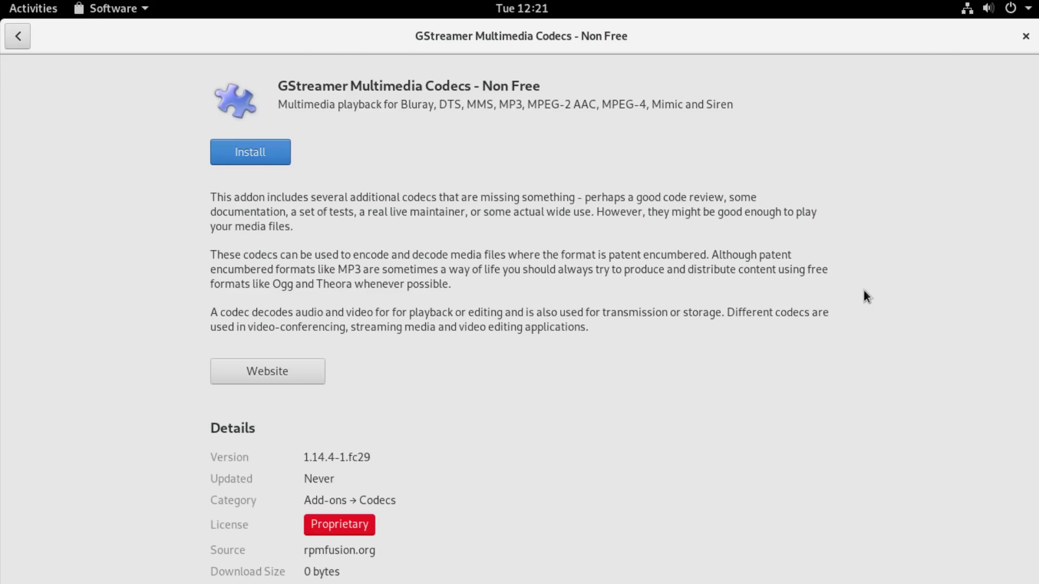
{"action": "left_click", "coordinate": [254, 147]}
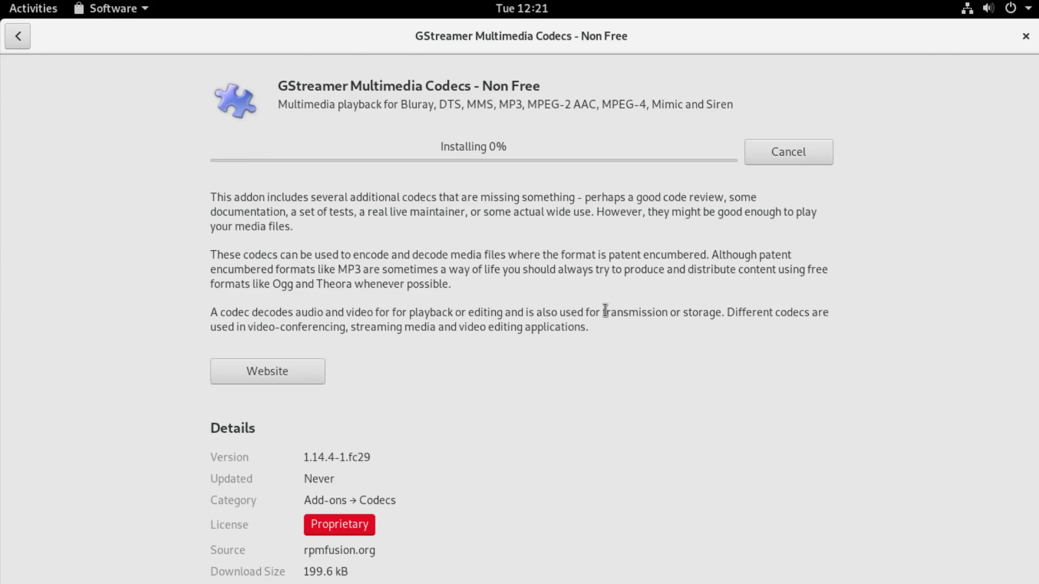
{"action": "left_click", "coordinate": [17, 36]}
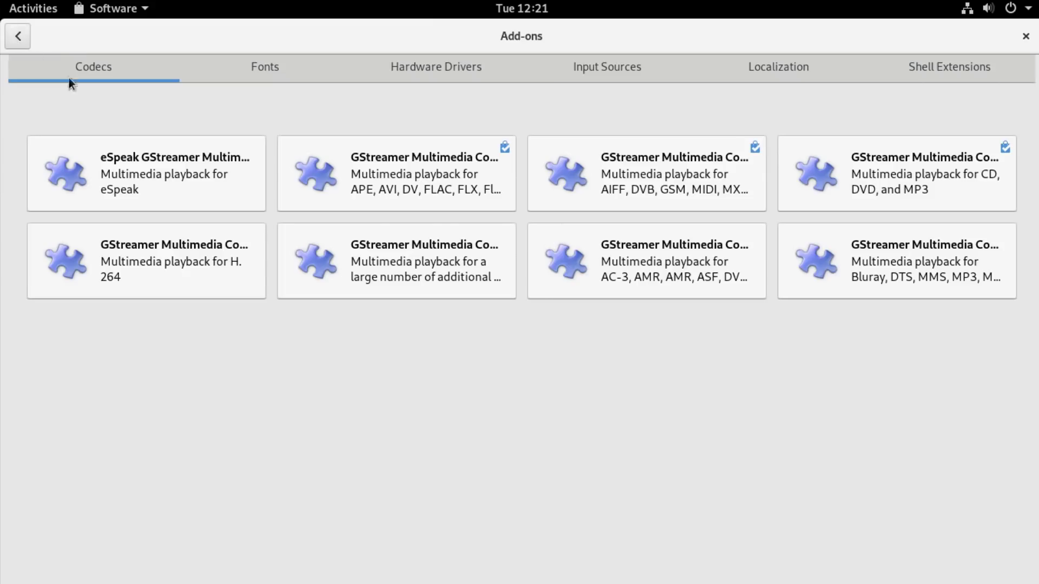
{"action": "left_click", "coordinate": [390, 277]}
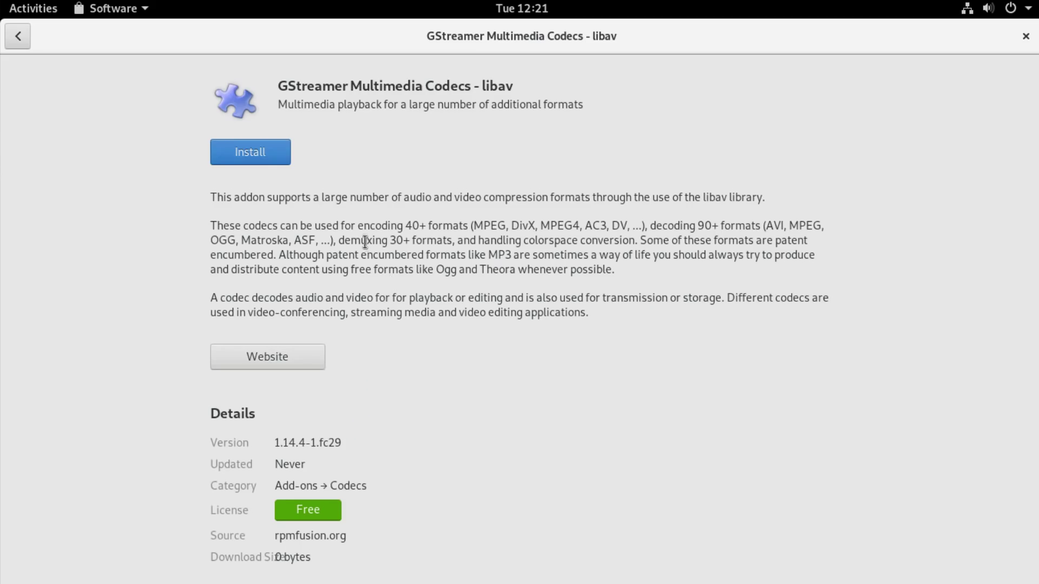
{"action": "left_click", "coordinate": [260, 156]}
{"action": "left_click", "coordinate": [26, 46]}
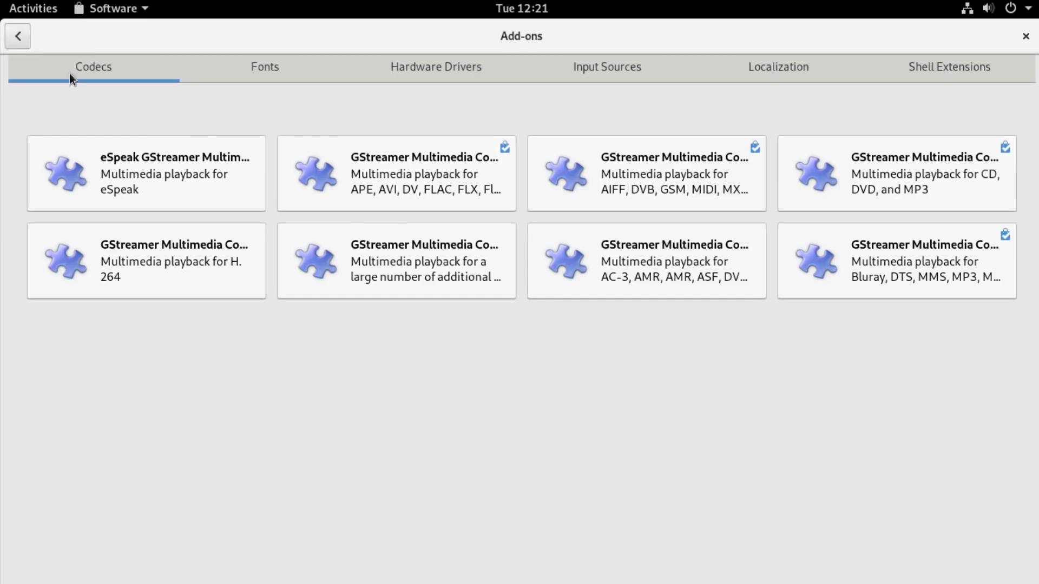
{"action": "left_click", "coordinate": [662, 268]}
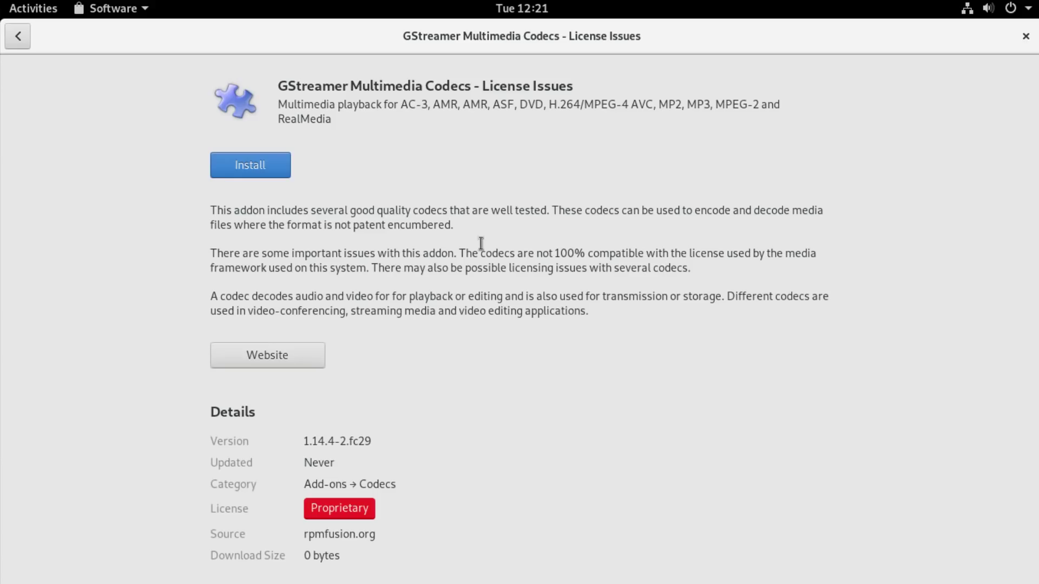
{"action": "left_click", "coordinate": [248, 165]}
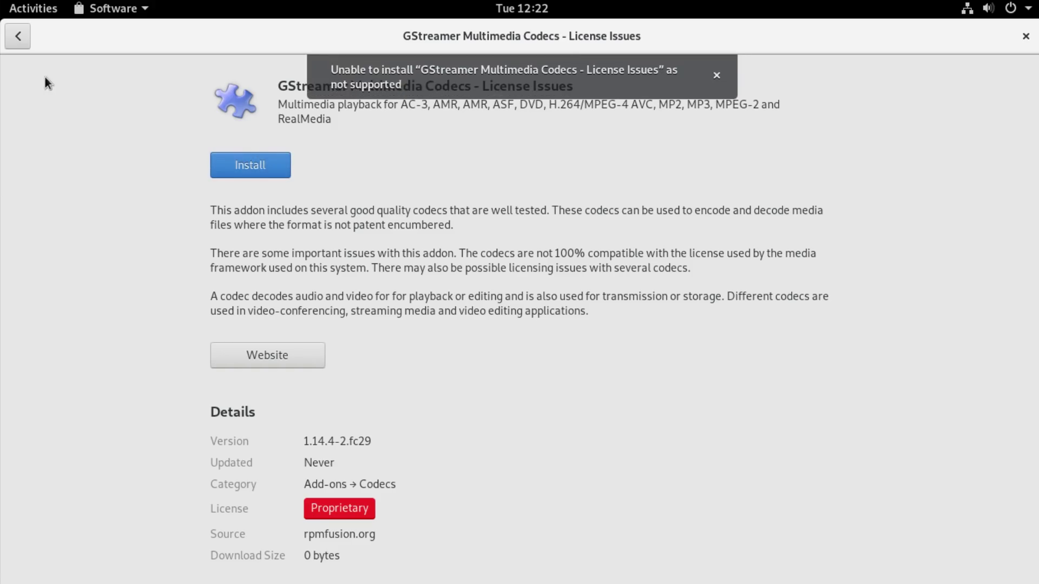
{"action": "left_click", "coordinate": [18, 37]}
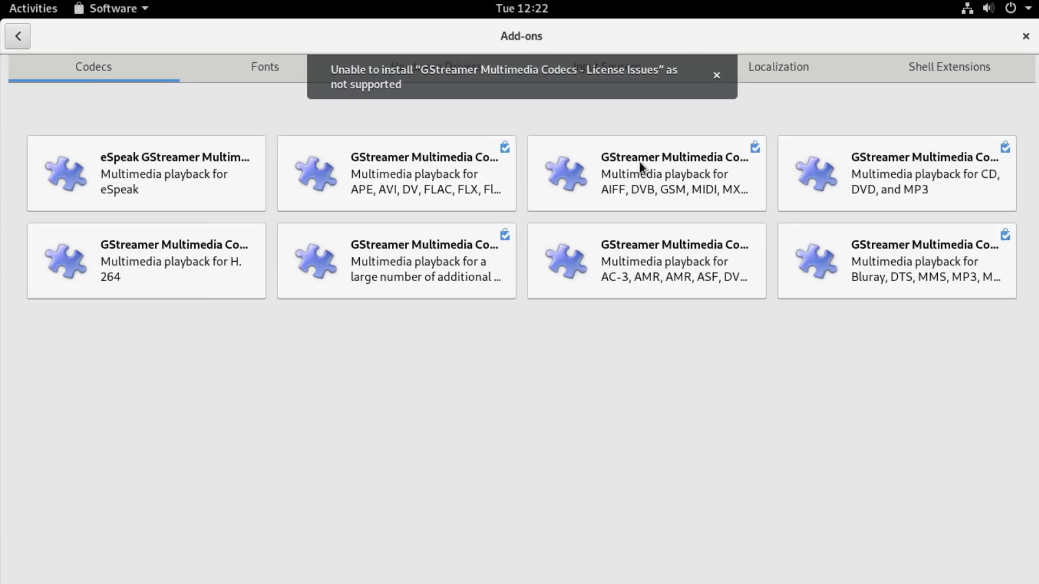
Step: Return to the overview, dismiss the install error, and open the Productivity category
{"action": "left_click", "coordinate": [18, 37]}
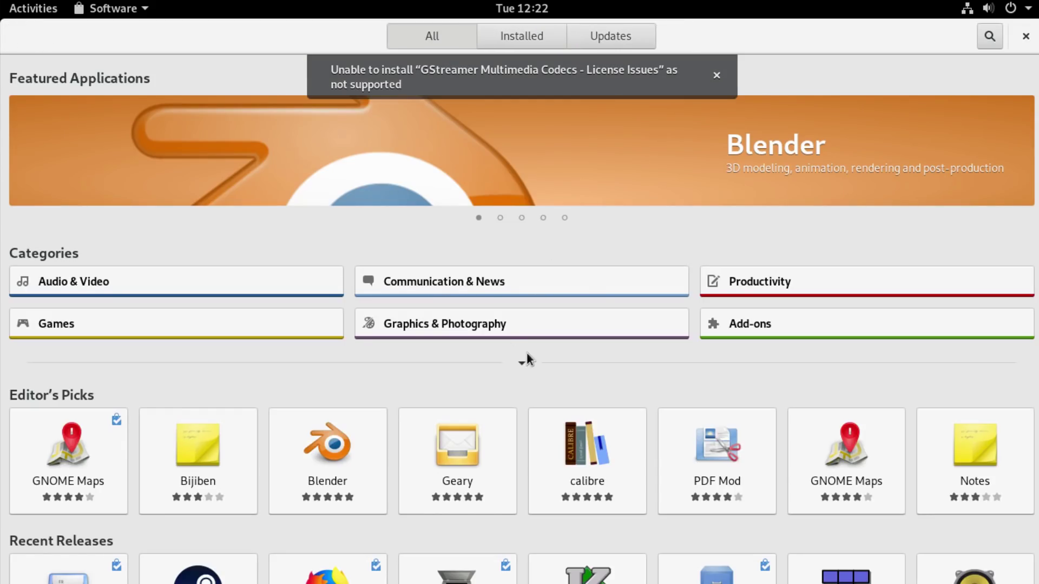
{"action": "left_click", "coordinate": [716, 75]}
{"action": "left_click", "coordinate": [741, 284]}
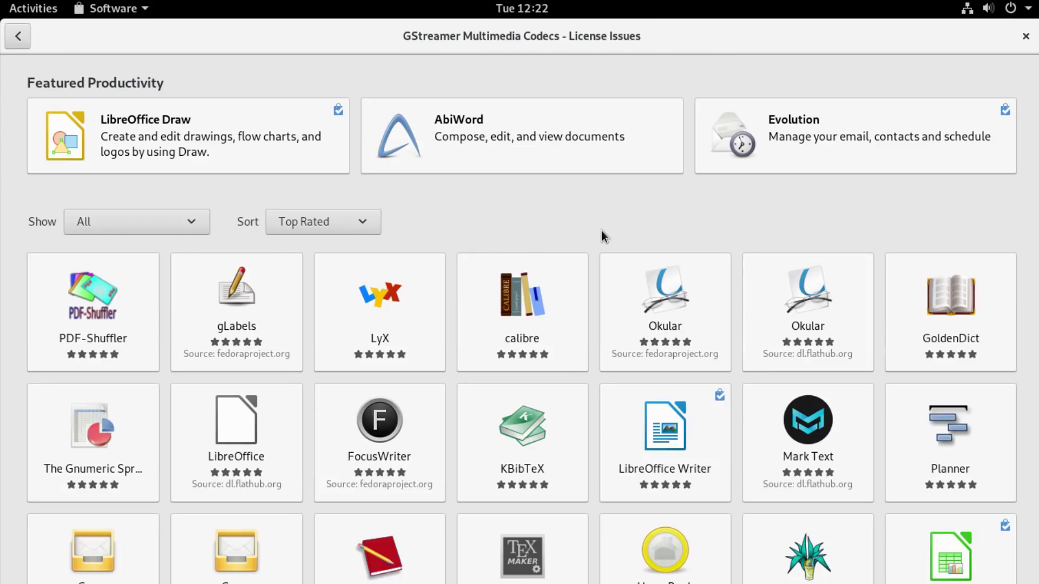
Step: Look through LibreOffice's details page, then return to the Productivity app list
{"action": "scroll", "coordinate": [432, 386], "scroll_direction": "down", "scroll_amount": 2}
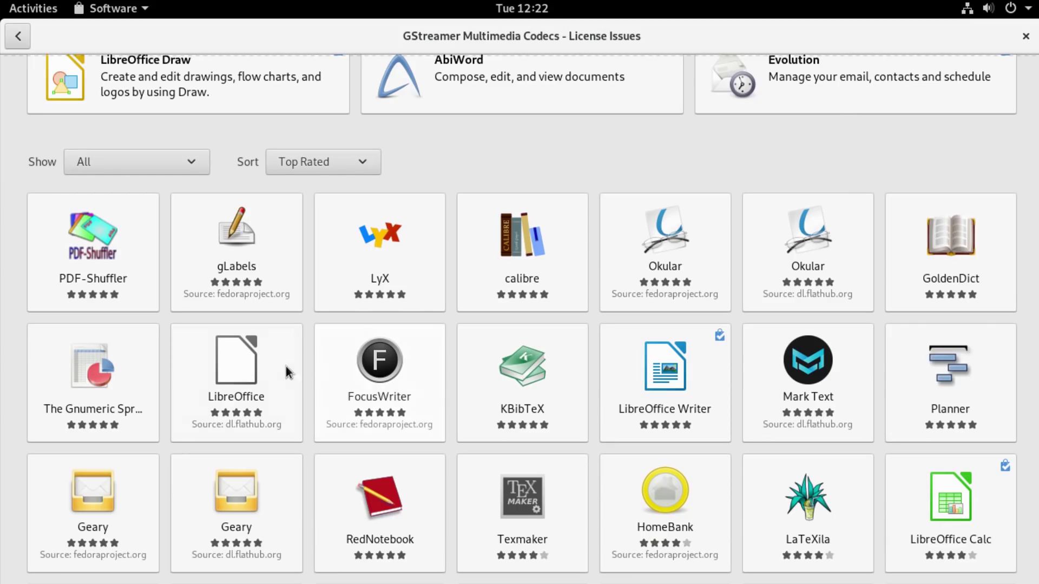
{"action": "left_click", "coordinate": [248, 375]}
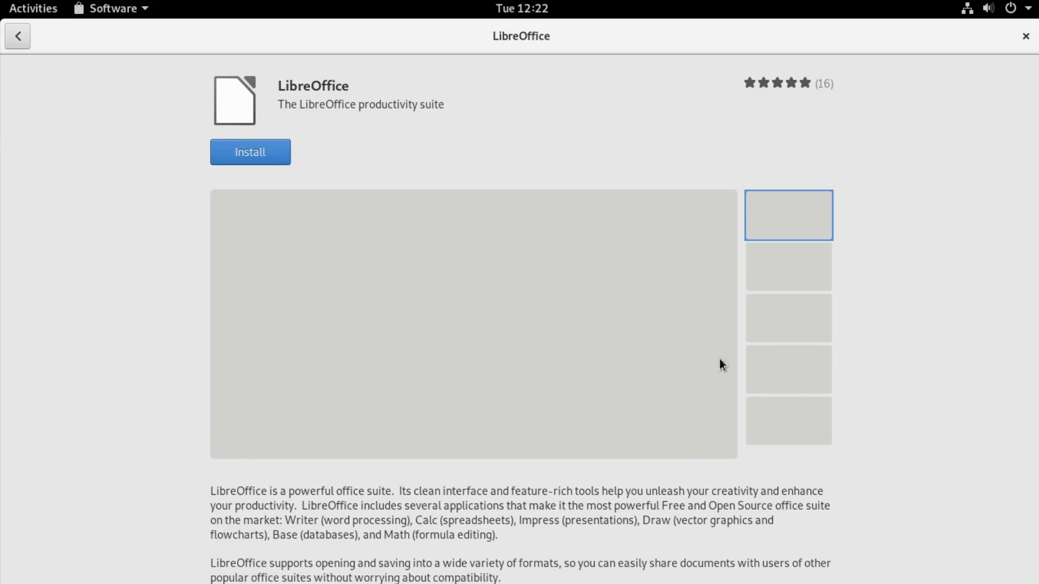
{"action": "scroll", "coordinate": [168, 395], "scroll_direction": "down", "scroll_amount": 5}
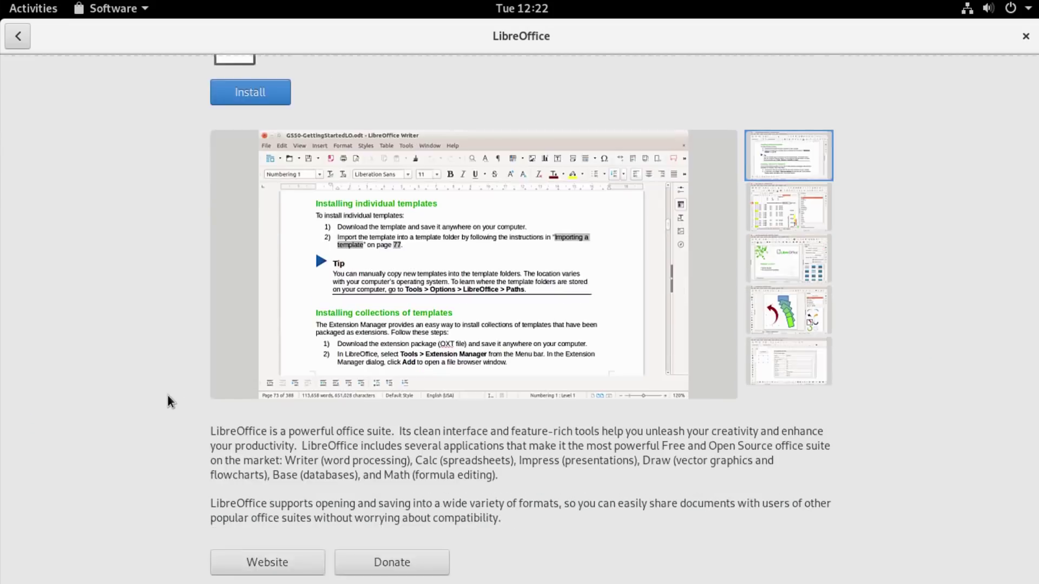
{"action": "scroll", "coordinate": [170, 392], "scroll_direction": "down", "scroll_amount": 6}
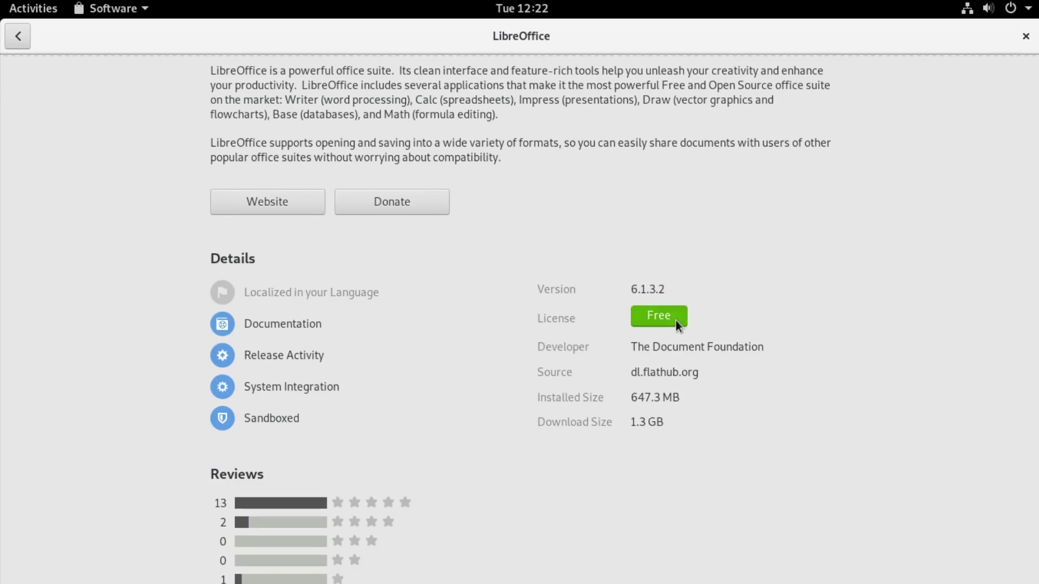
{"action": "scroll", "coordinate": [576, 447], "scroll_direction": "up", "scroll_amount": 11}
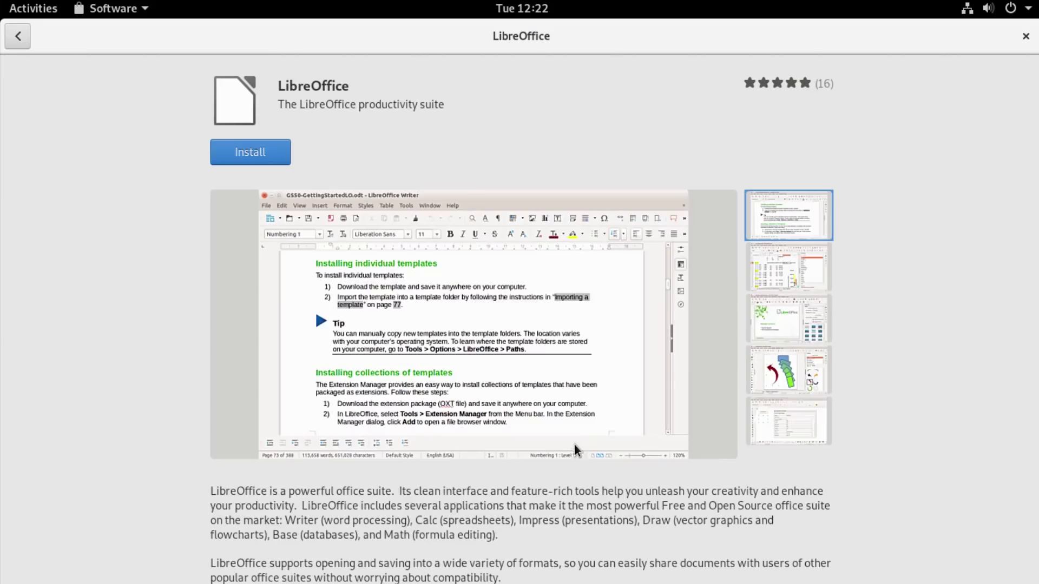
{"action": "left_click", "coordinate": [22, 35]}
{"action": "scroll", "coordinate": [649, 92], "scroll_direction": "up", "scroll_amount": 1}
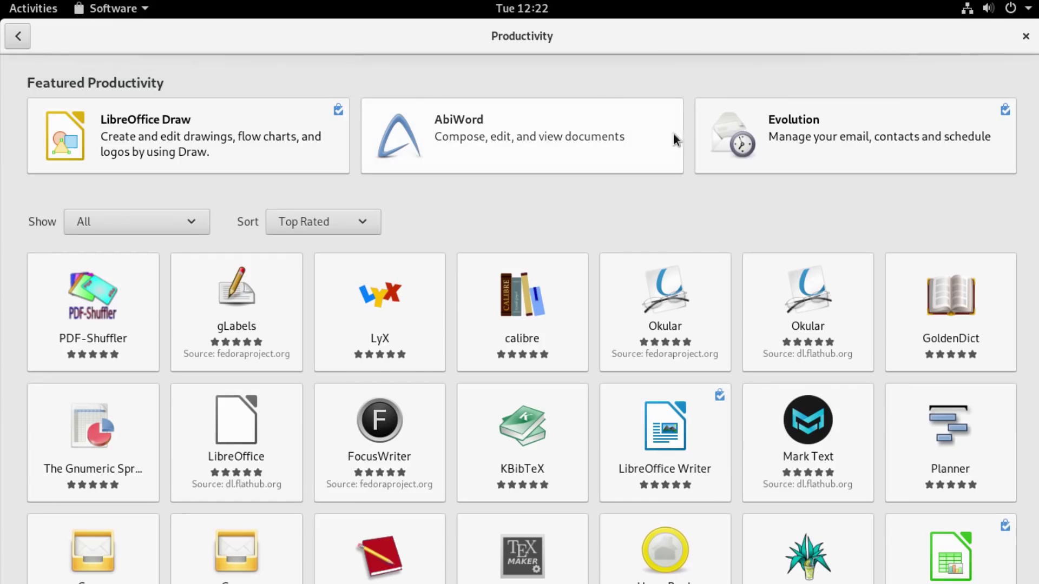
Step: Search for 'discord', view the Discord details page, then clear the search text
{"action": "left_click", "coordinate": [20, 38]}
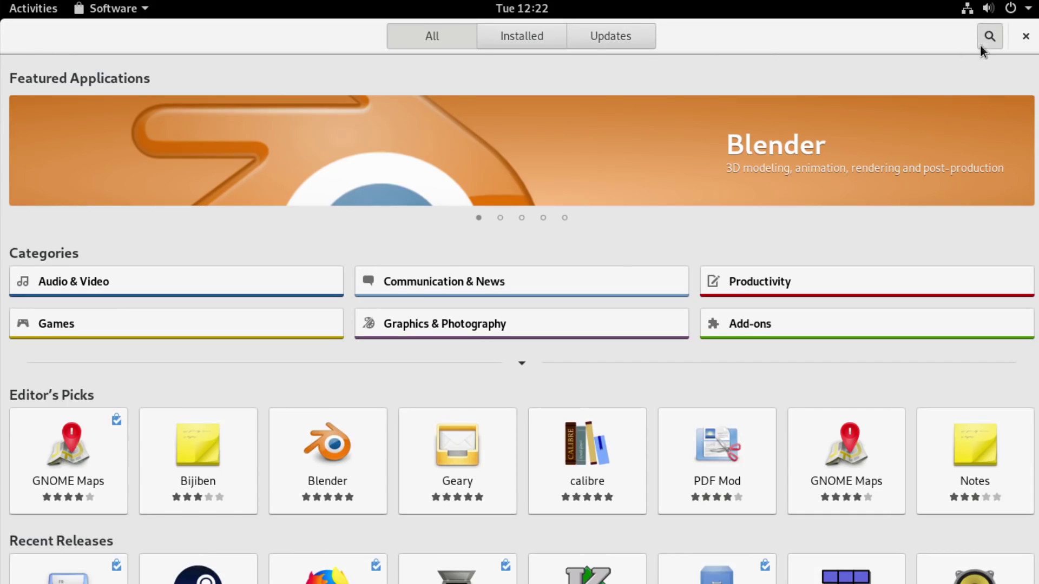
{"action": "left_click", "coordinate": [986, 40]}
{"action": "type", "text": "discord"}
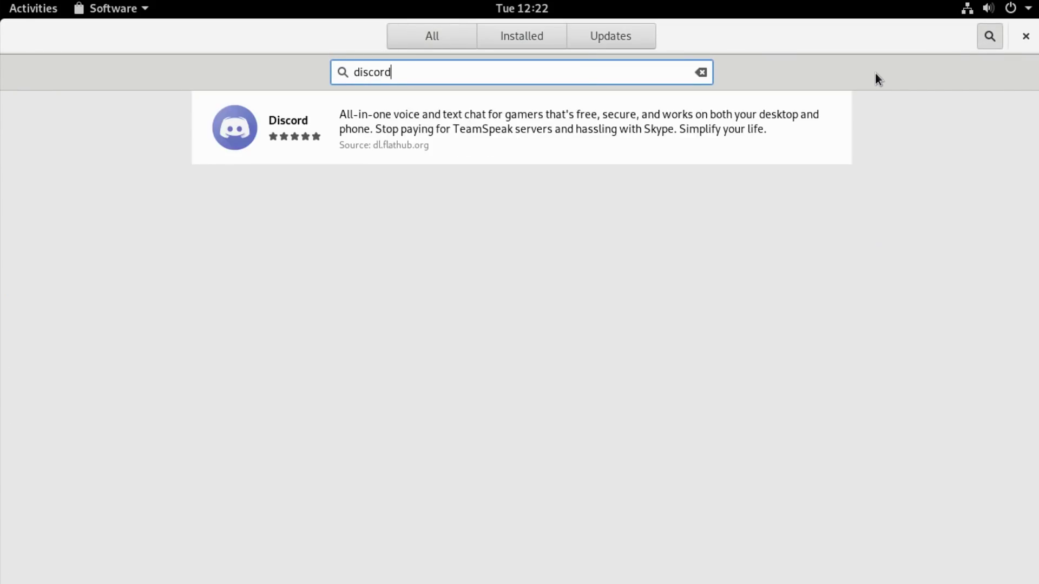
{"action": "left_click", "coordinate": [721, 132]}
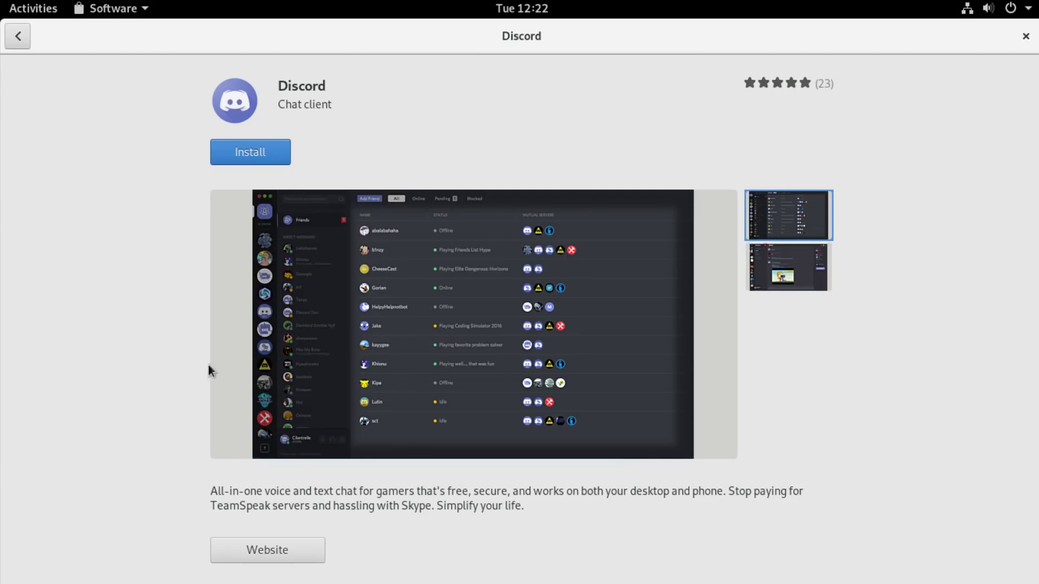
{"action": "left_click", "coordinate": [17, 37]}
{"action": "left_click", "coordinate": [705, 72]}
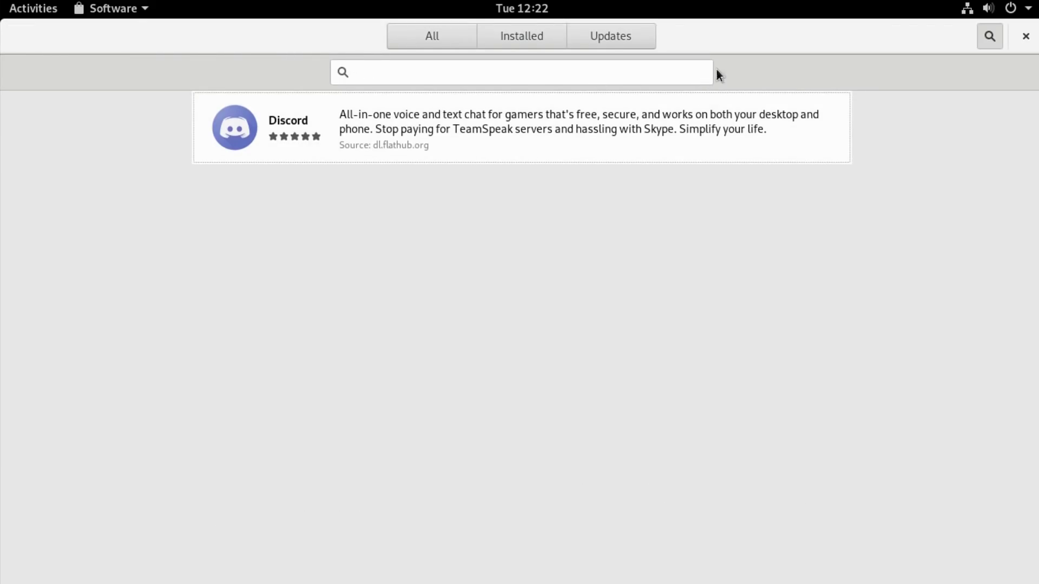
Step: Close Software and launch Settings from an Activities search for 'sett', opening its Search panel
{"action": "left_click", "coordinate": [1024, 36]}
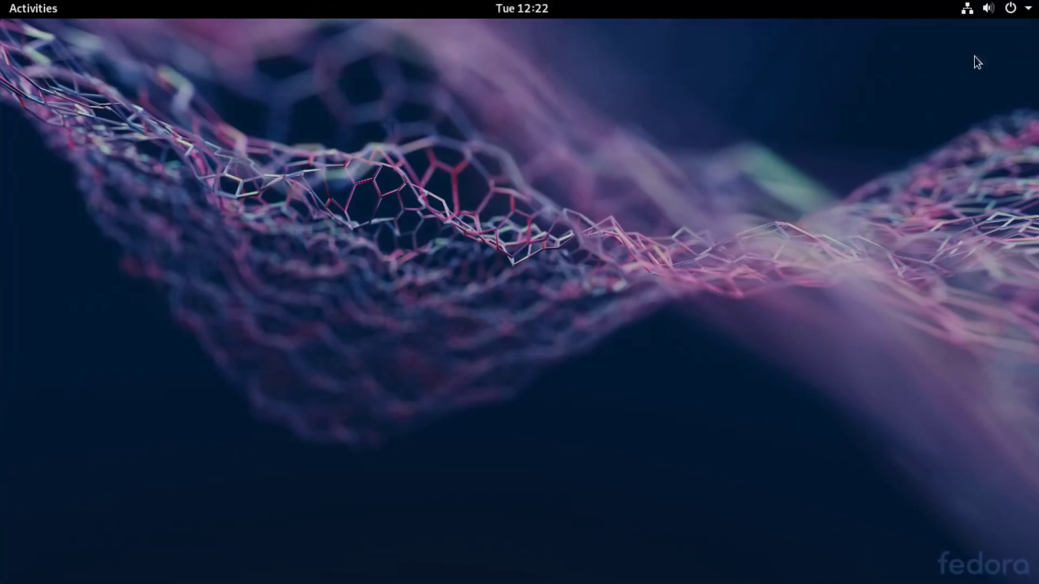
{"action": "left_click", "coordinate": [8, 8]}
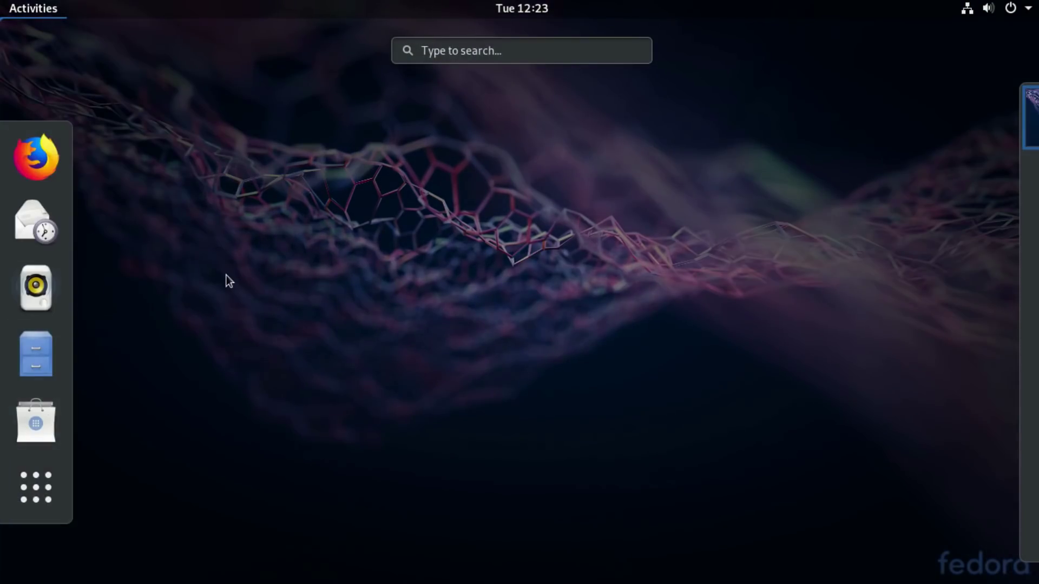
{"action": "type", "text": "sett"}
{"action": "left_click", "coordinate": [547, 134]}
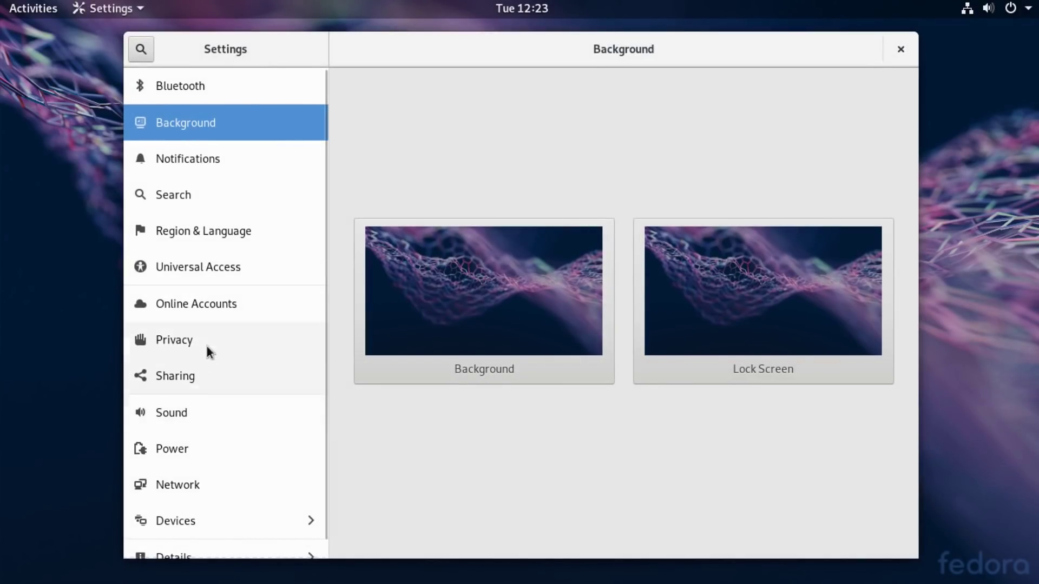
{"action": "left_click", "coordinate": [198, 195]}
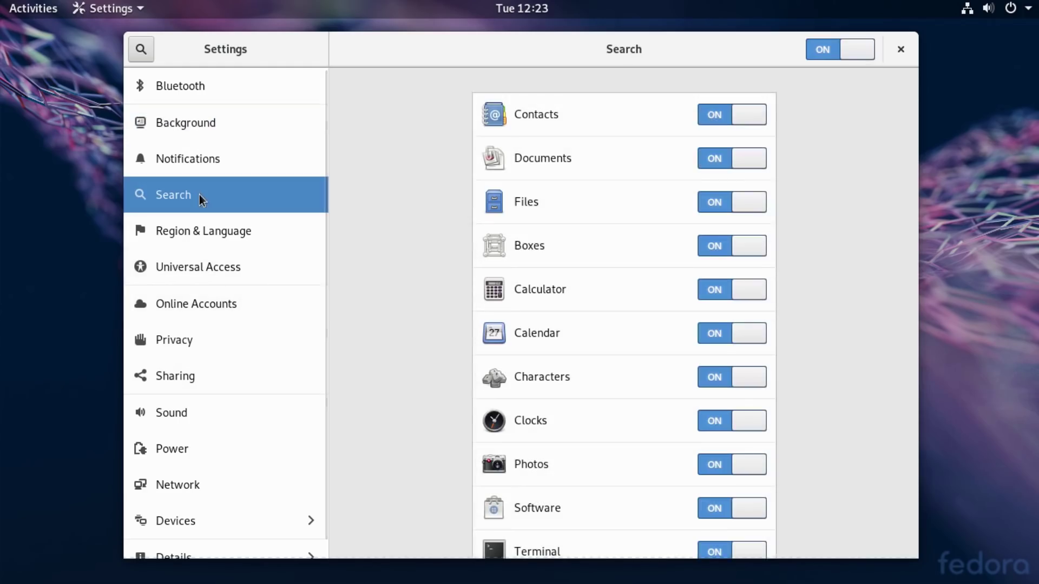
Step: Turn off search results for Files, Documents, Boxes, Characters, Clocks, Photos, Software, Terminal and Contacts
{"action": "left_click", "coordinate": [742, 200]}
{"action": "left_click", "coordinate": [741, 164]}
{"action": "left_click", "coordinate": [743, 247]}
{"action": "scroll", "coordinate": [752, 289], "scroll_direction": "down", "scroll_amount": 2}
{"action": "left_click", "coordinate": [753, 324]}
{"action": "left_click", "coordinate": [752, 366]}
{"action": "left_click", "coordinate": [740, 407]}
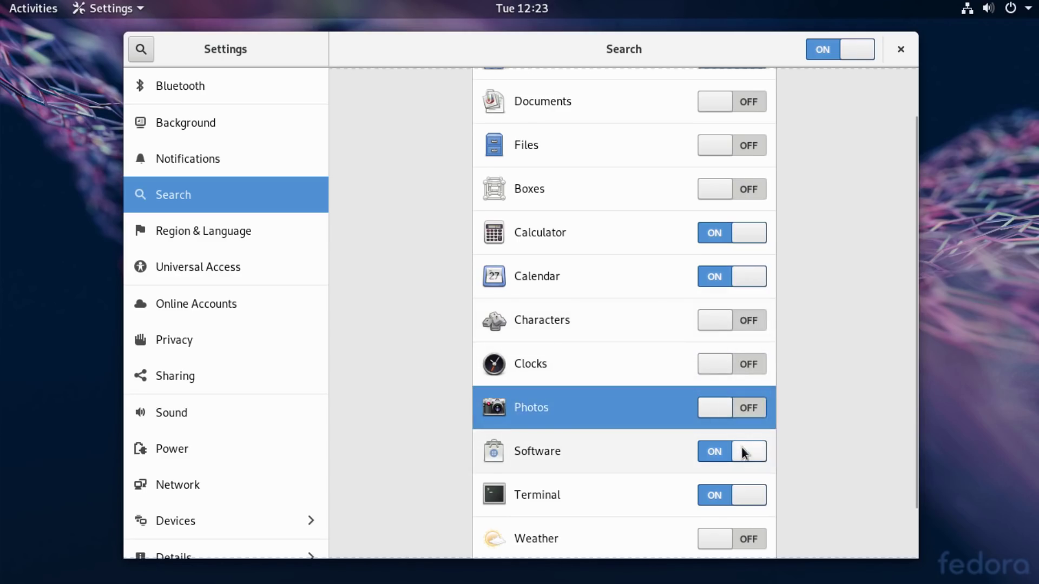
{"action": "scroll", "coordinate": [740, 446], "scroll_direction": "down", "scroll_amount": 2}
{"action": "left_click", "coordinate": [740, 401]}
{"action": "left_click", "coordinate": [742, 436]}
{"action": "scroll", "coordinate": [728, 433], "scroll_direction": "up", "scroll_amount": 4}
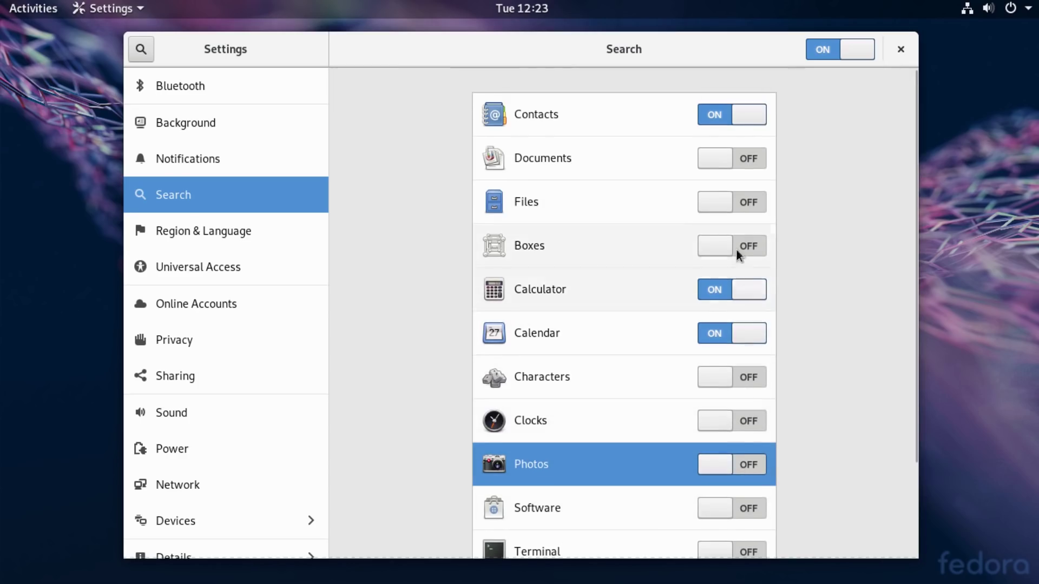
{"action": "left_click", "coordinate": [744, 110]}
{"action": "scroll", "coordinate": [698, 257], "scroll_direction": "down", "scroll_amount": 4}
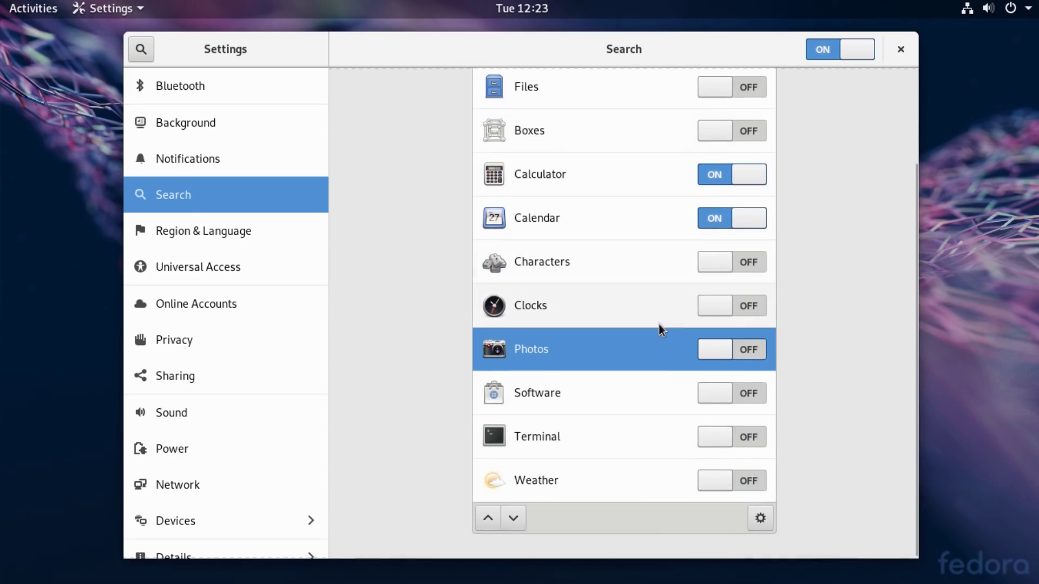
Step: In Search Locations, switch off Pictures, Documents, Downloads, Music, Home and Videos under Places
{"action": "left_click", "coordinate": [758, 517]}
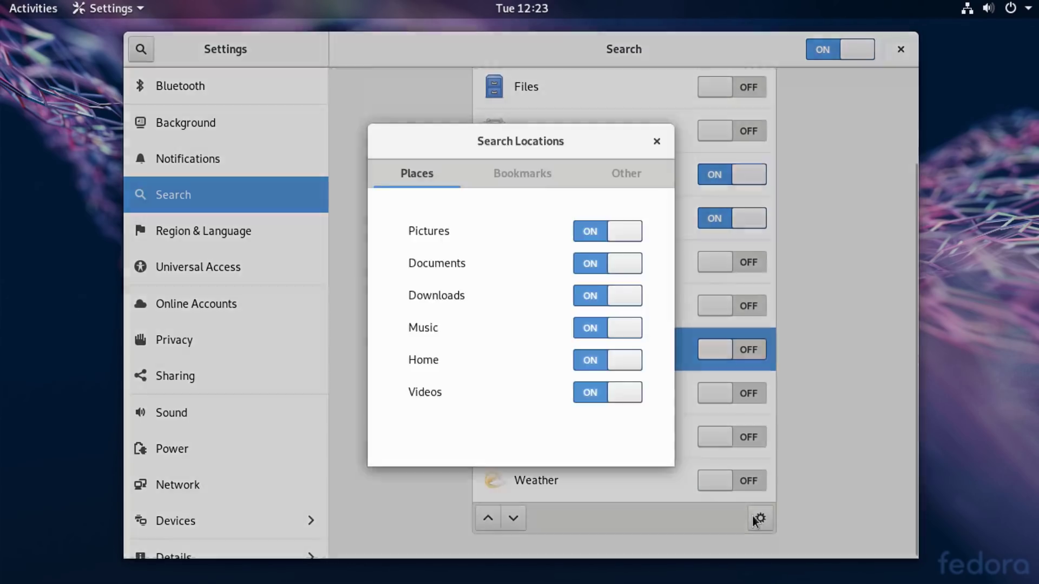
{"action": "left_click", "coordinate": [504, 181]}
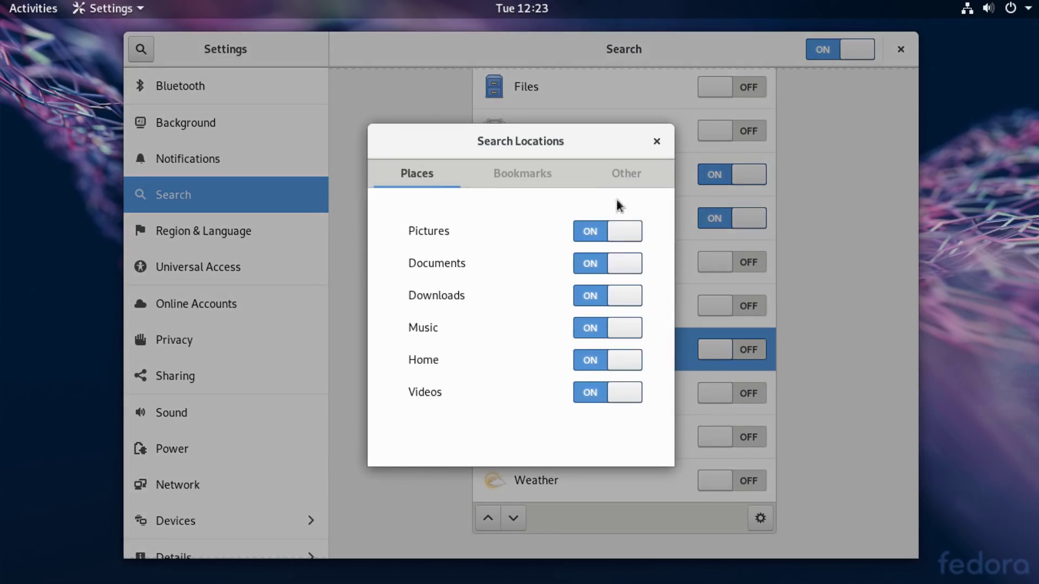
{"action": "left_click", "coordinate": [619, 238]}
{"action": "left_click", "coordinate": [617, 263]}
{"action": "left_click", "coordinate": [613, 297]}
{"action": "left_click", "coordinate": [616, 328]}
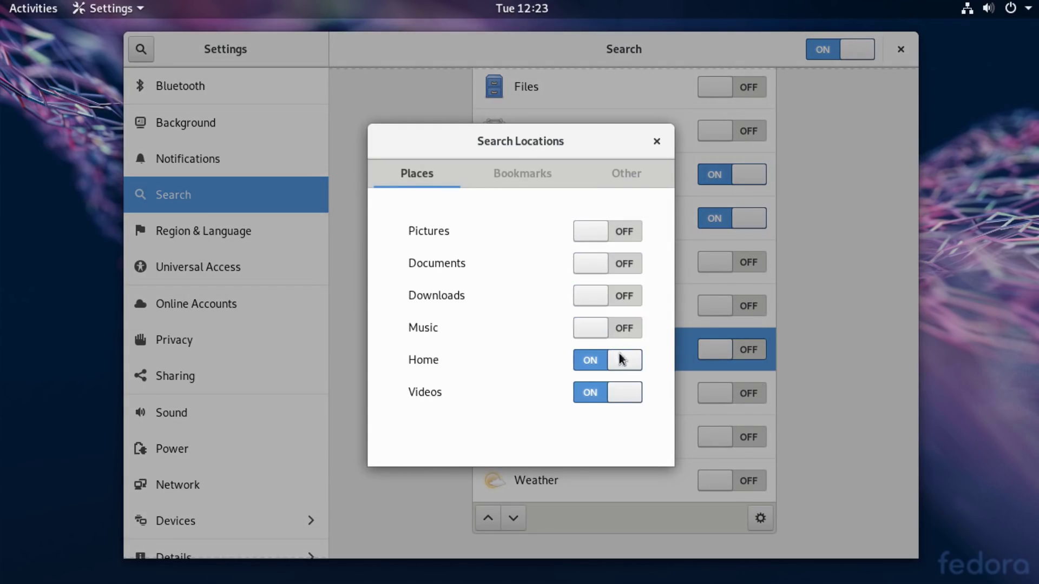
{"action": "left_click", "coordinate": [619, 360]}
{"action": "left_click", "coordinate": [618, 393]}
Step: Exclude Desktop under Other locations and close the Search Locations dialog
{"action": "left_click", "coordinate": [486, 170]}
{"action": "scroll", "coordinate": [531, 175], "scroll_direction": "down", "scroll_amount": 1}
{"action": "left_click", "coordinate": [531, 175]}
{"action": "left_click", "coordinate": [629, 174]}
{"action": "left_click", "coordinate": [618, 206]}
{"action": "left_click", "coordinate": [656, 141]}
{"action": "scroll", "coordinate": [613, 262], "scroll_direction": "up", "scroll_amount": 3}
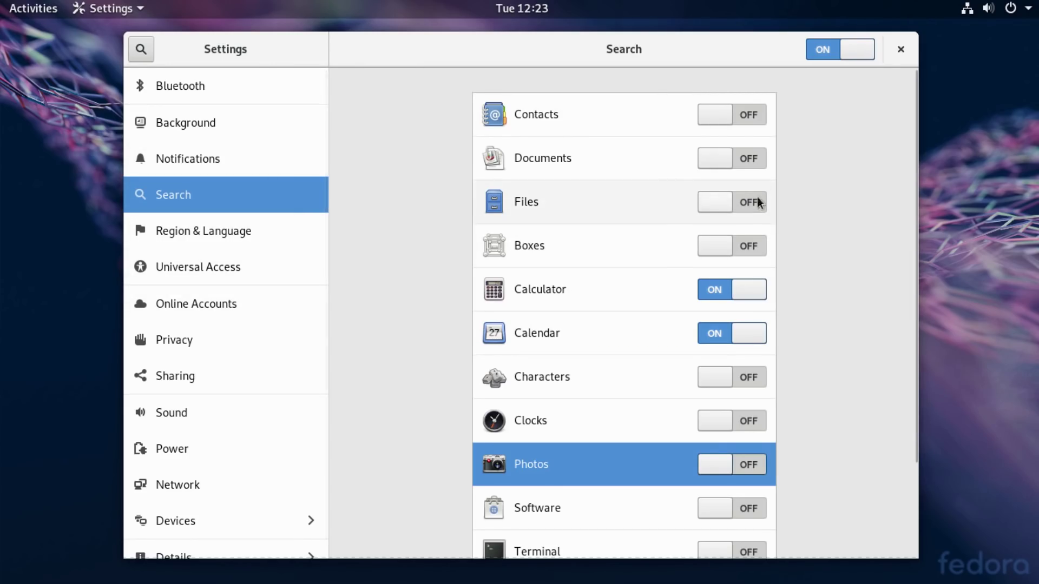
Step: Close Settings, search Software for 'tweak', install GNOME Tweaks, and clear the search
{"action": "left_click", "coordinate": [902, 54]}
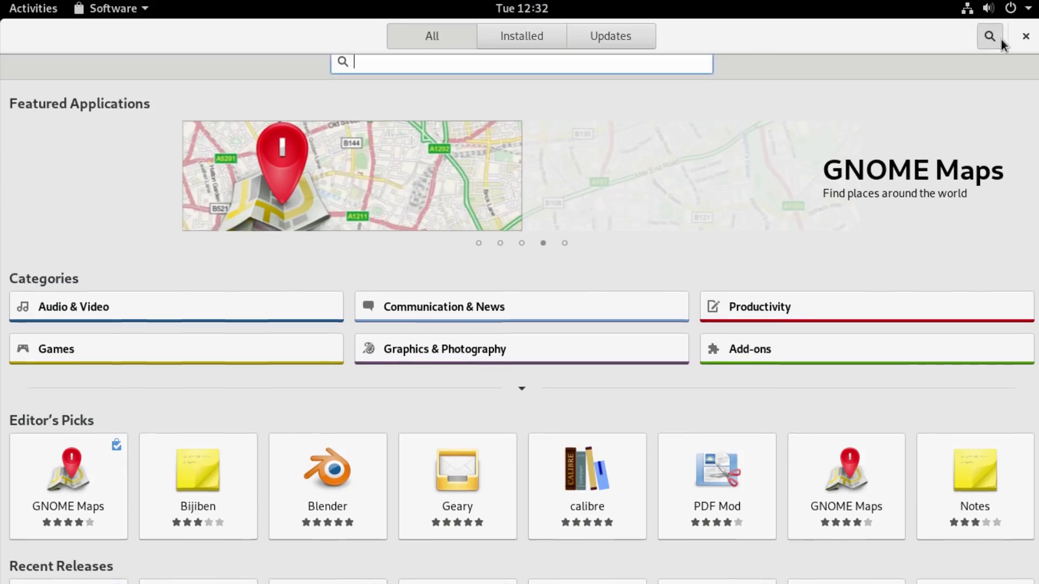
{"action": "type", "text": "tweak"}
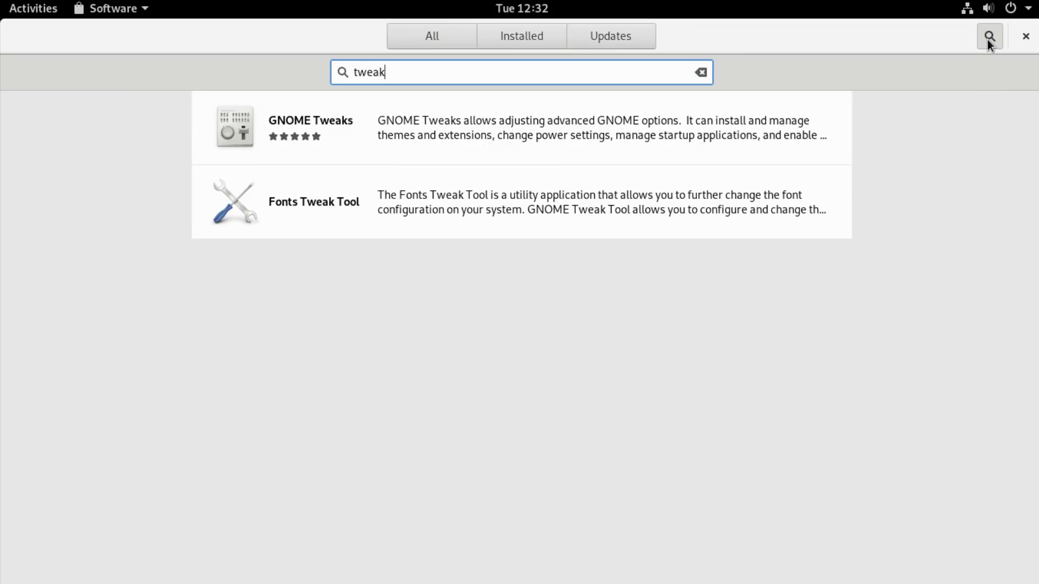
{"action": "left_click", "coordinate": [740, 120]}
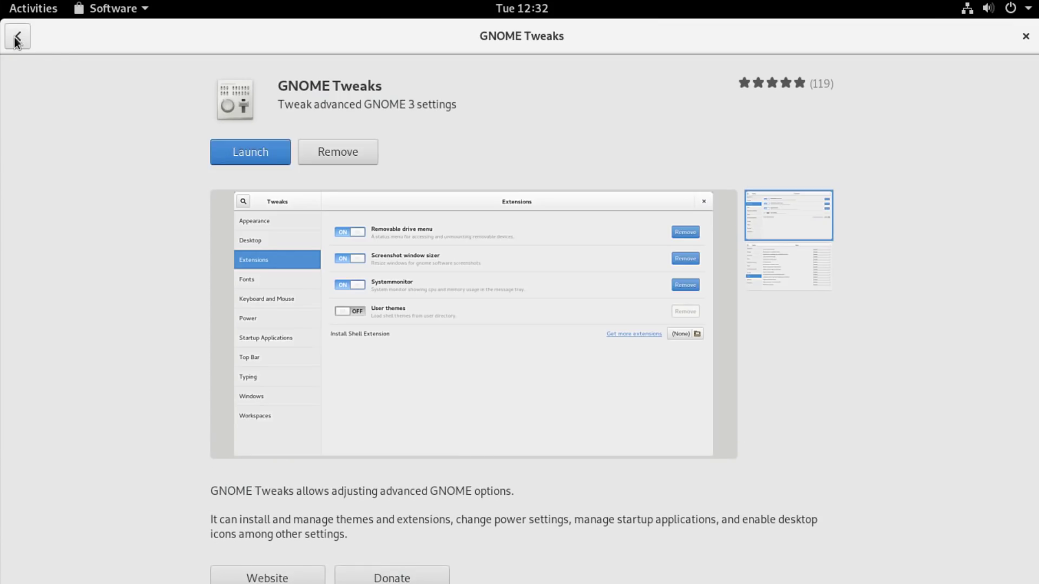
{"action": "left_click", "coordinate": [18, 38]}
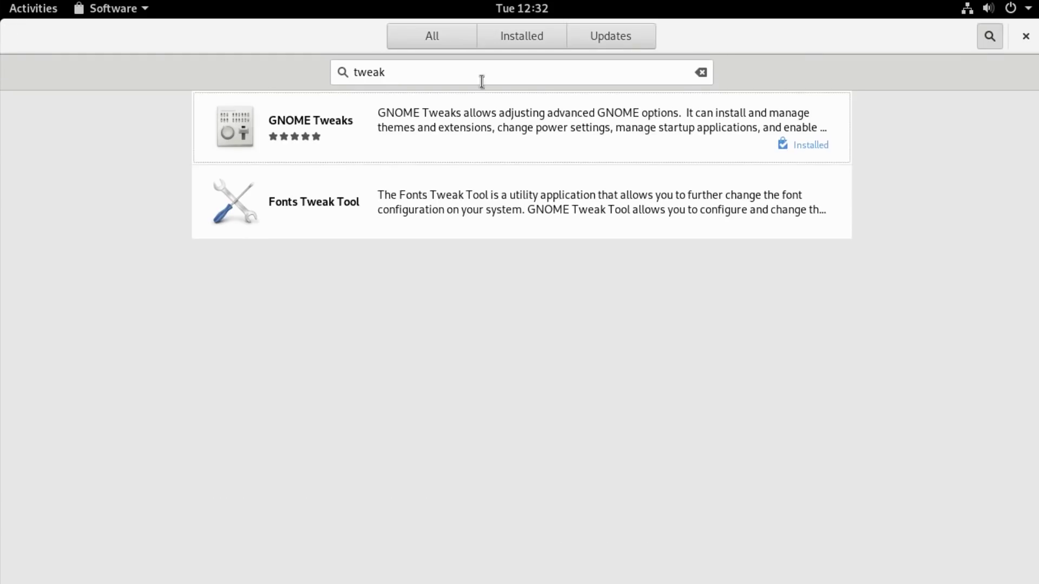
{"action": "left_click", "coordinate": [700, 72]}
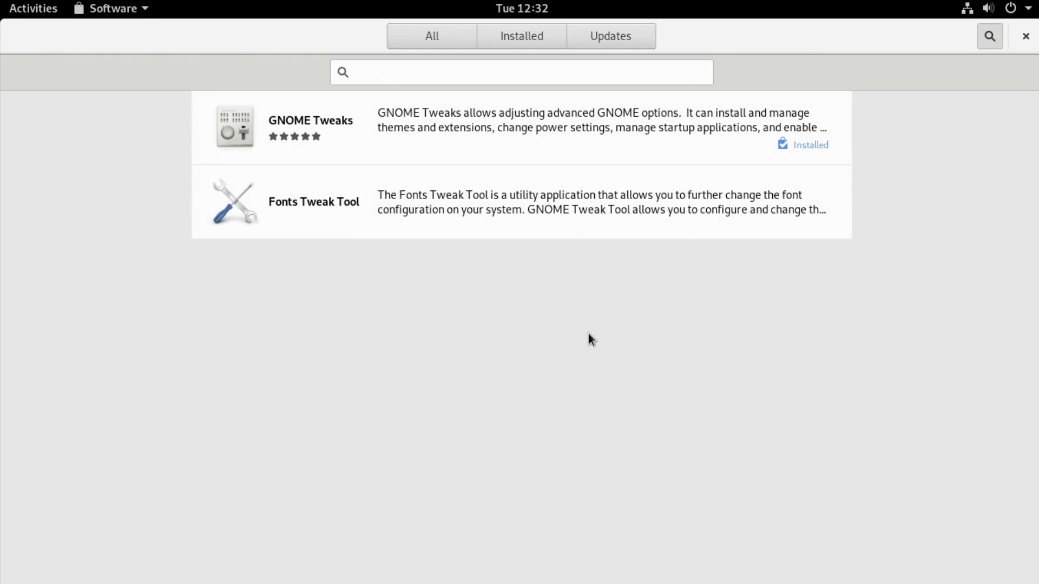
Step: Switch to the extensions site in Firefox and try switching on Pomodoro, confirming its install
{"action": "key", "text": "alt+Tab"}
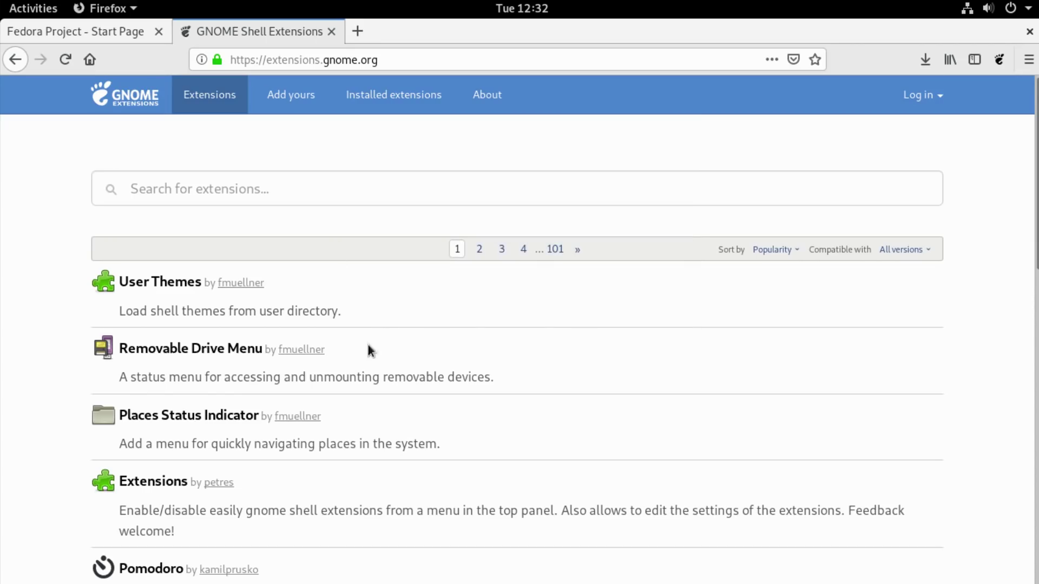
{"action": "scroll", "coordinate": [493, 431], "scroll_direction": "down", "scroll_amount": 4}
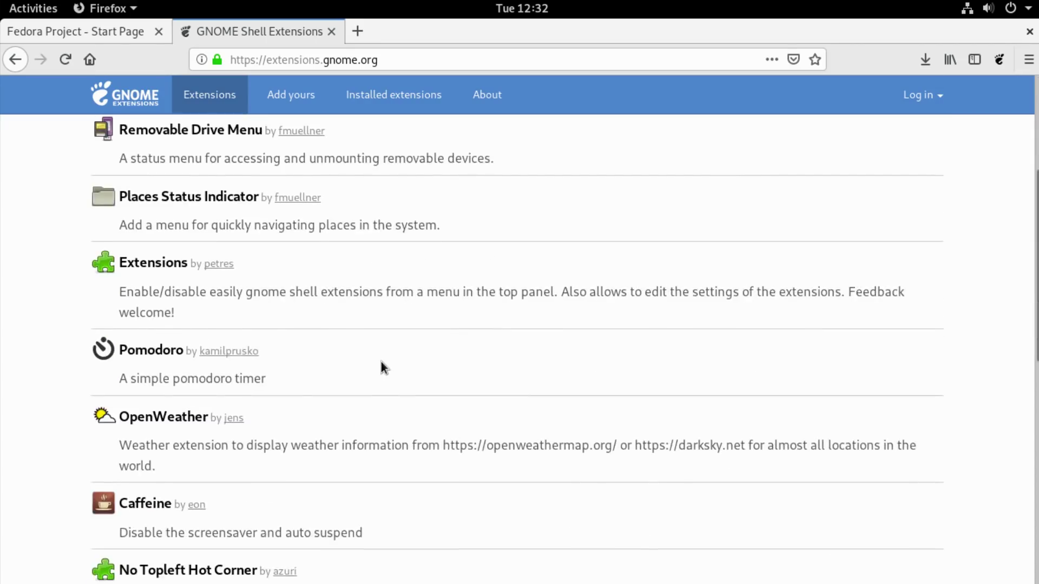
{"action": "left_click", "coordinate": [151, 352]}
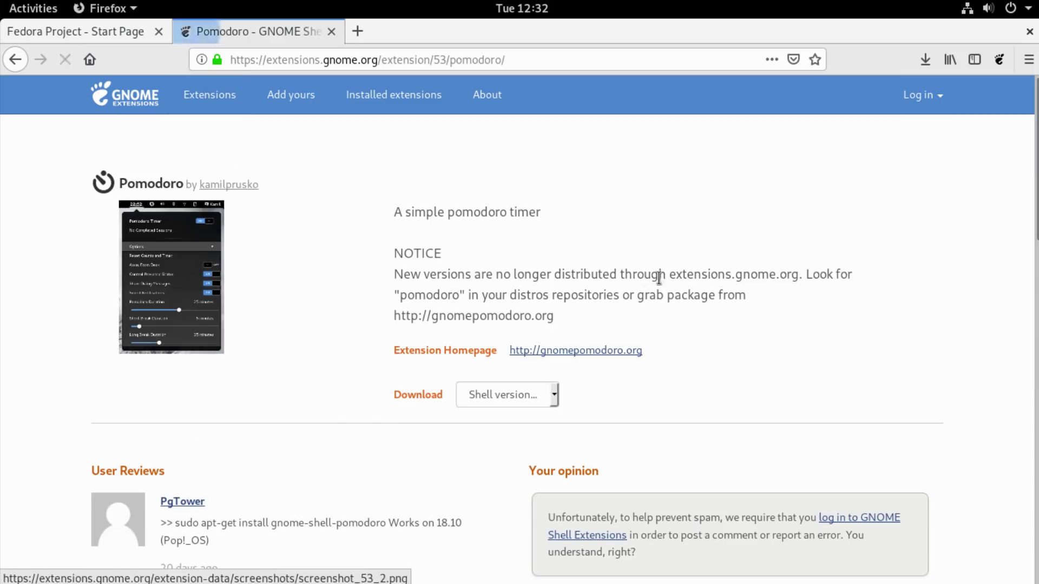
{"action": "left_click", "coordinate": [868, 187]}
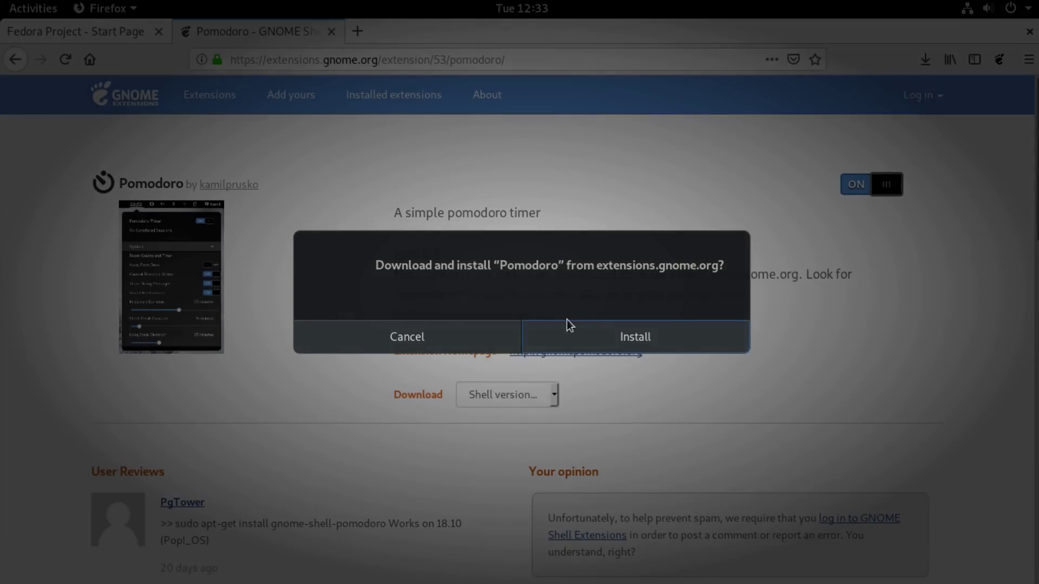
{"action": "left_click", "coordinate": [576, 338]}
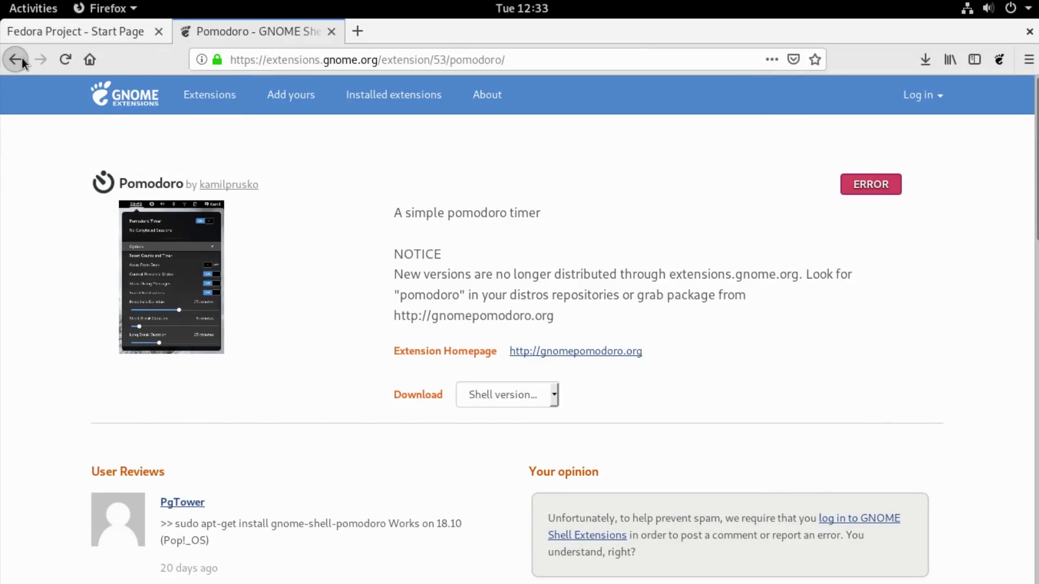
Step: Install and enable OpenWeather, then return to the extensions list
{"action": "scroll", "coordinate": [241, 231], "scroll_direction": "down", "scroll_amount": 3}
{"action": "left_click", "coordinate": [123, 330]}
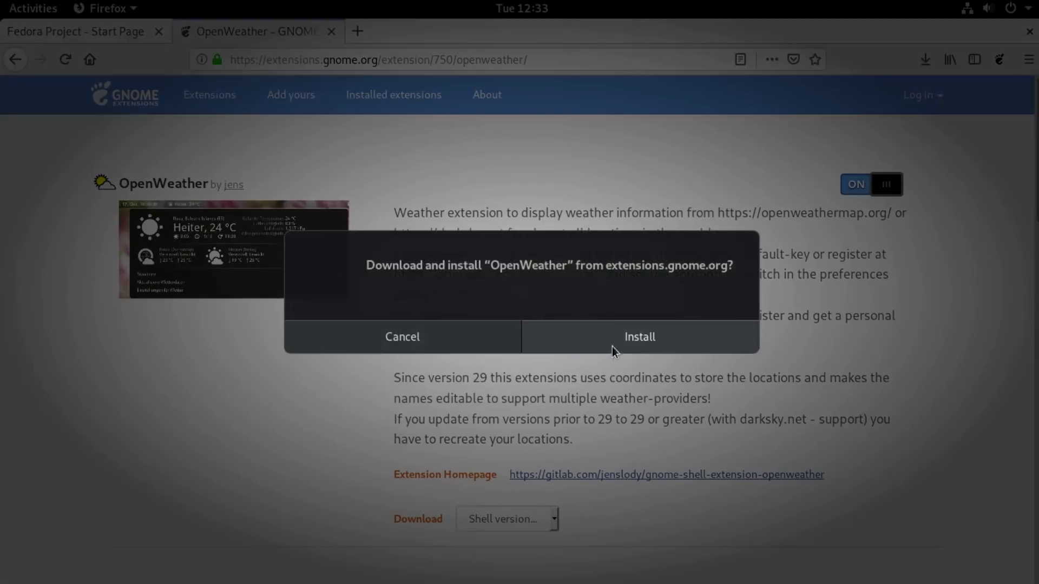
{"action": "left_click", "coordinate": [639, 340]}
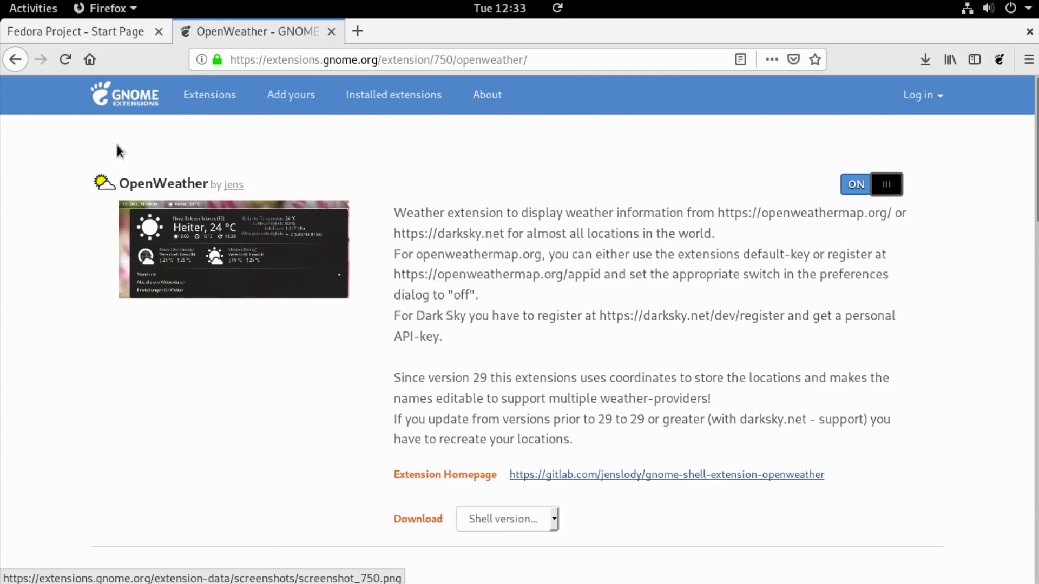
{"action": "left_click", "coordinate": [15, 59]}
{"action": "scroll", "coordinate": [453, 404], "scroll_direction": "down", "scroll_amount": 5}
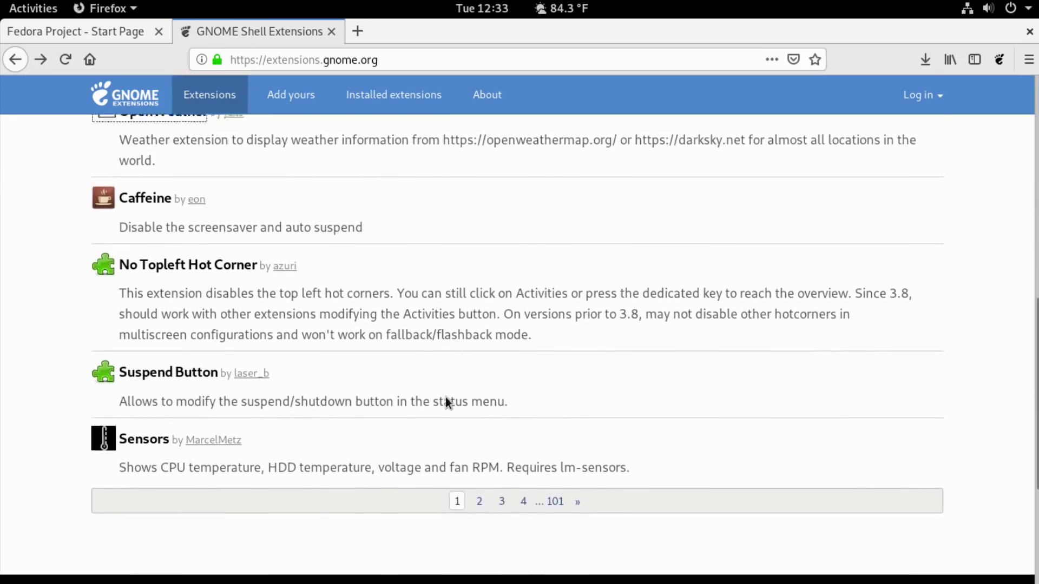
{"action": "scroll", "coordinate": [437, 373], "scroll_direction": "down", "scroll_amount": 1}
{"action": "scroll", "coordinate": [436, 373], "scroll_direction": "up", "scroll_amount": 10}
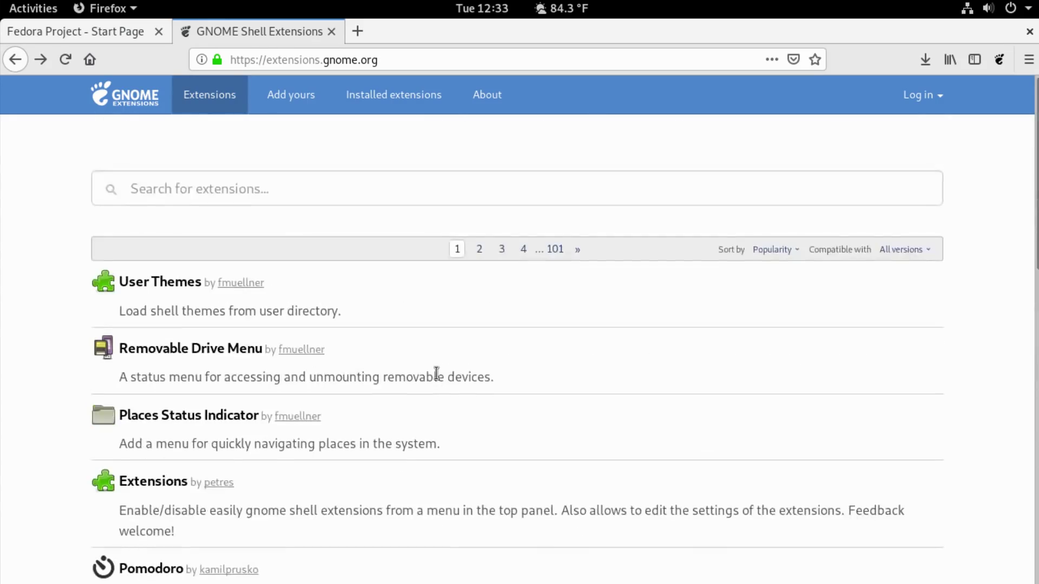
Step: Search extensions for 'dash', switch on Dash to Dock and confirm its install, then go back
{"action": "left_click", "coordinate": [395, 191]}
{"action": "type", "text": "dash to"}
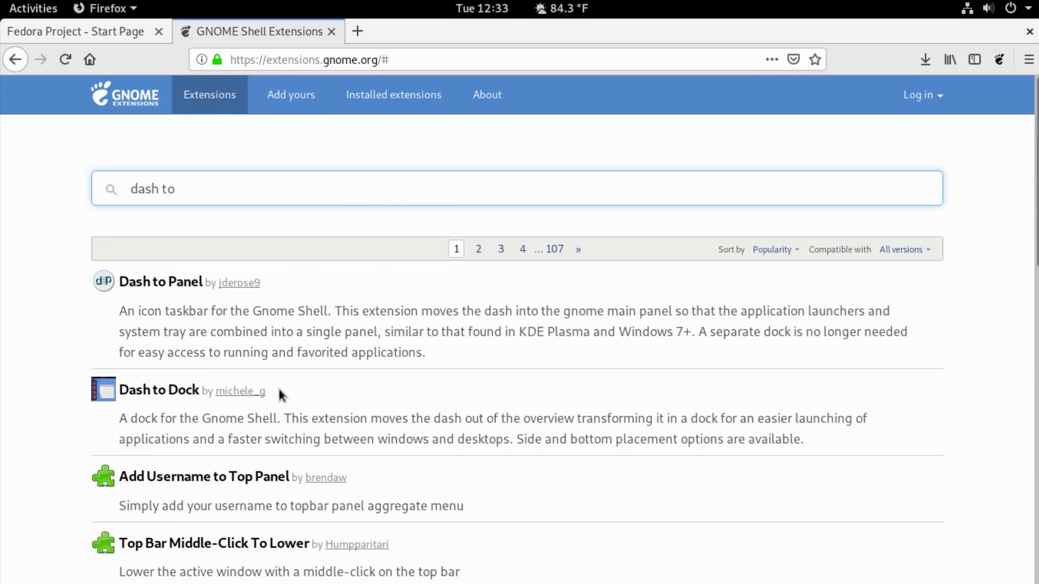
{"action": "left_click", "coordinate": [162, 392]}
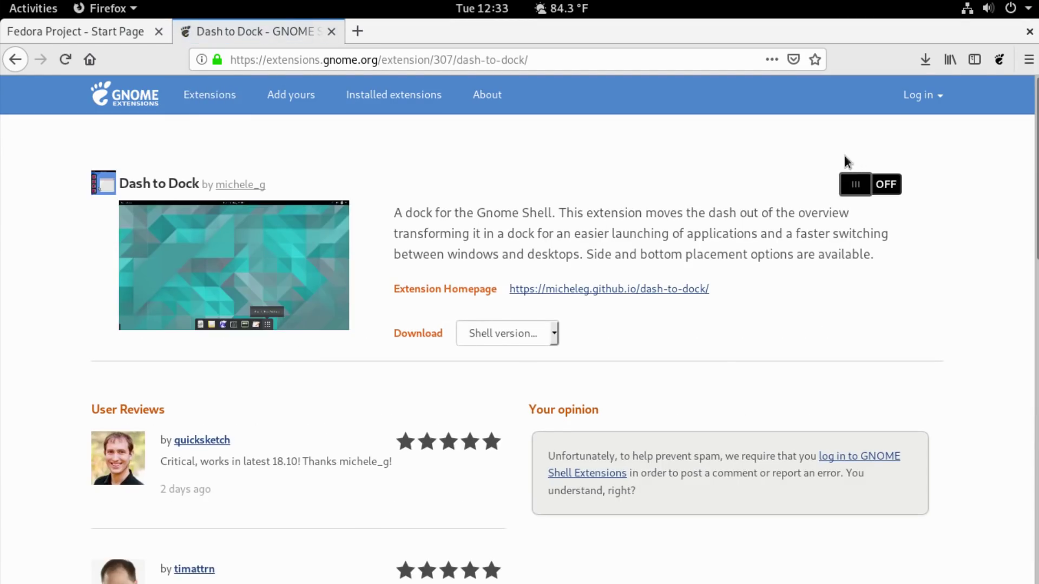
{"action": "left_click", "coordinate": [856, 186]}
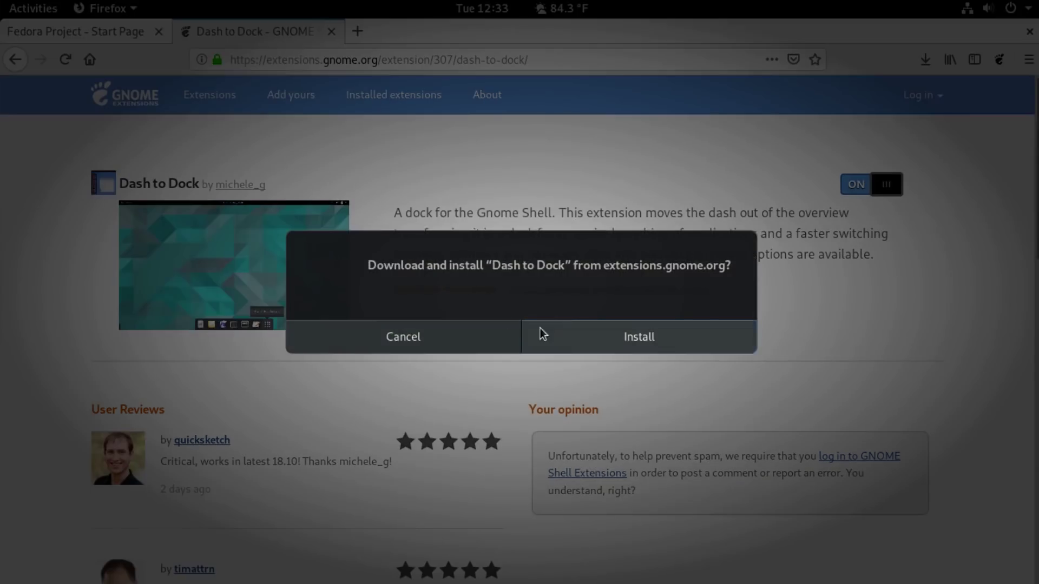
{"action": "left_click", "coordinate": [583, 333]}
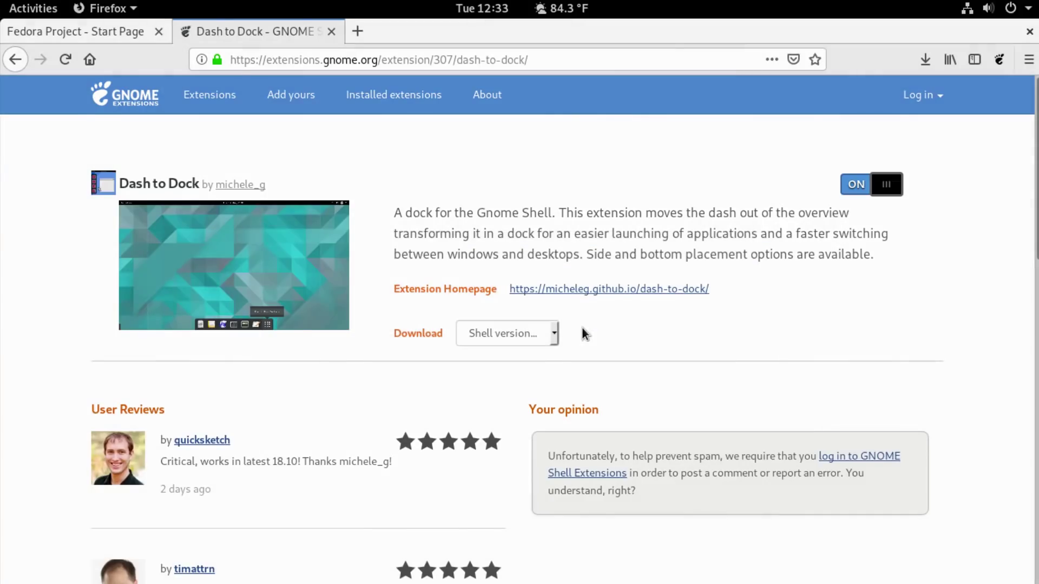
{"action": "left_click", "coordinate": [15, 59]}
{"action": "scroll", "coordinate": [323, 395], "scroll_direction": "down", "scroll_amount": 1}
{"action": "scroll", "coordinate": [331, 412], "scroll_direction": "down", "scroll_amount": 3}
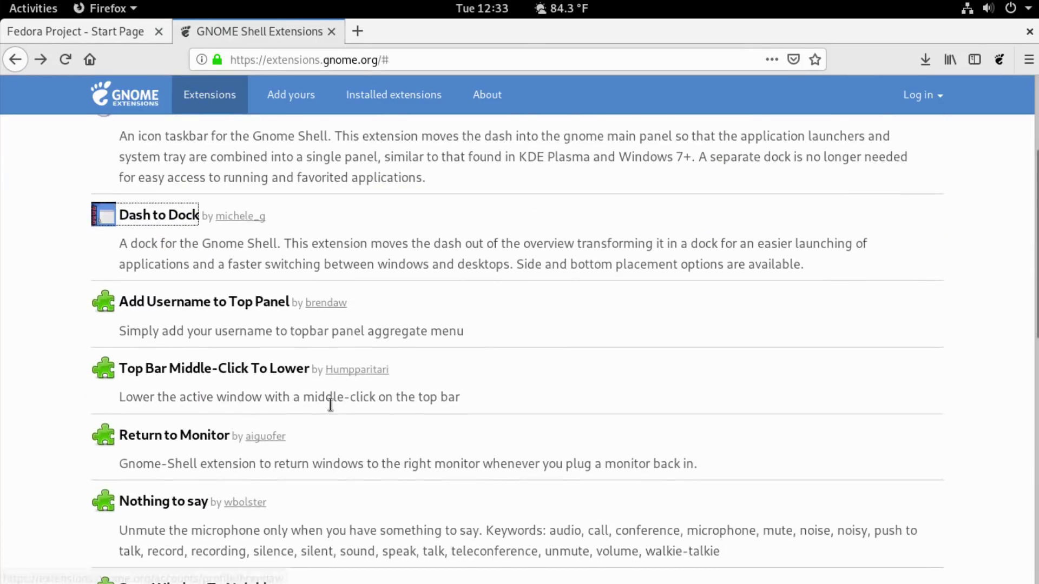
{"action": "scroll", "coordinate": [331, 404], "scroll_direction": "down", "scroll_amount": 7}
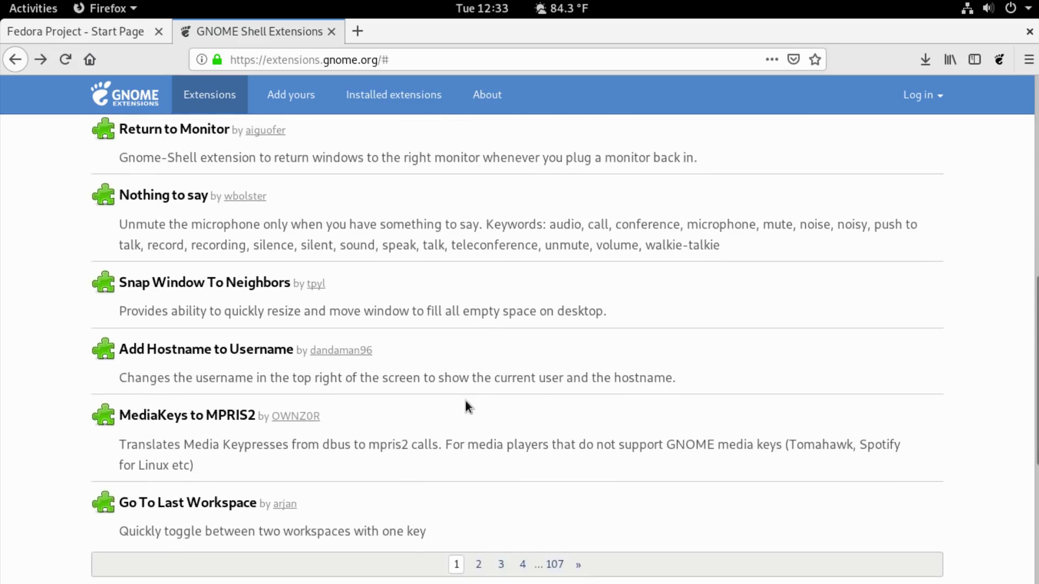
{"action": "scroll", "coordinate": [465, 401], "scroll_direction": "up", "scroll_amount": 10}
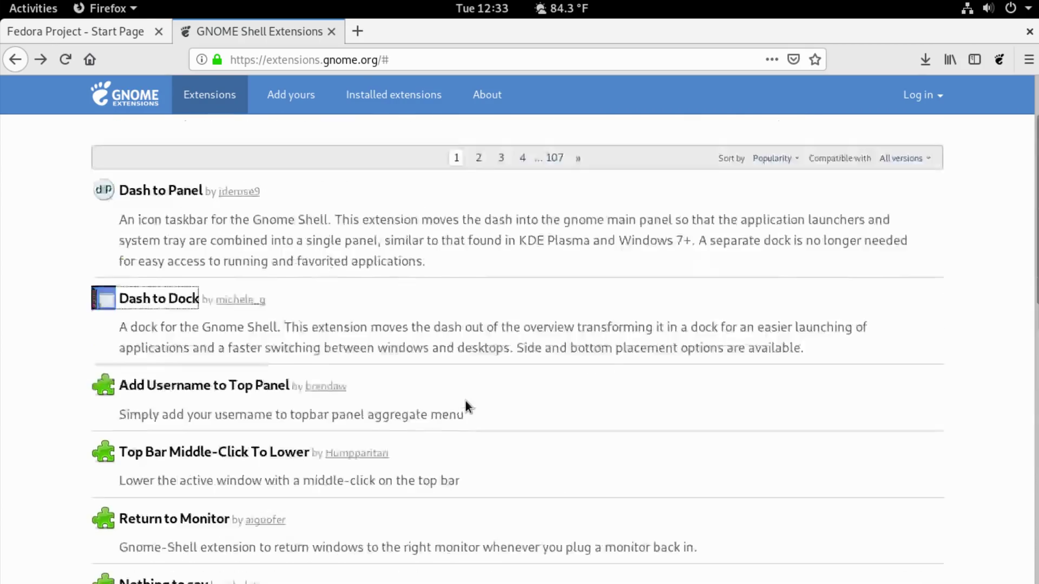
Step: Replace the extension search with 'tra' and open the Tray Icons extension page
{"action": "left_click", "coordinate": [190, 184]}
{"action": "triple_click", "coordinate": [174, 178]}
{"action": "key", "text": "BackSpace"}
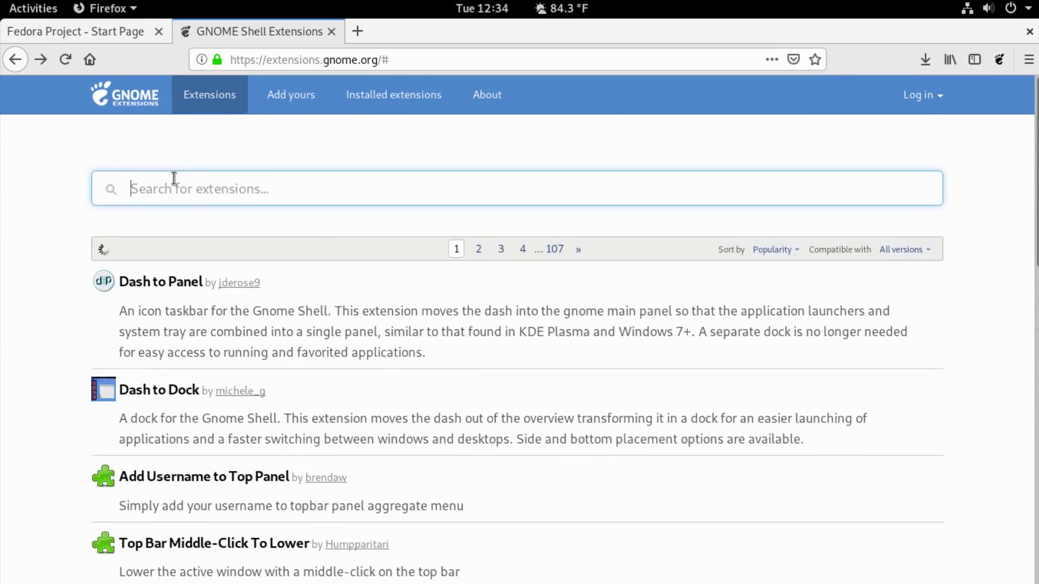
{"action": "type", "text": "tray"}
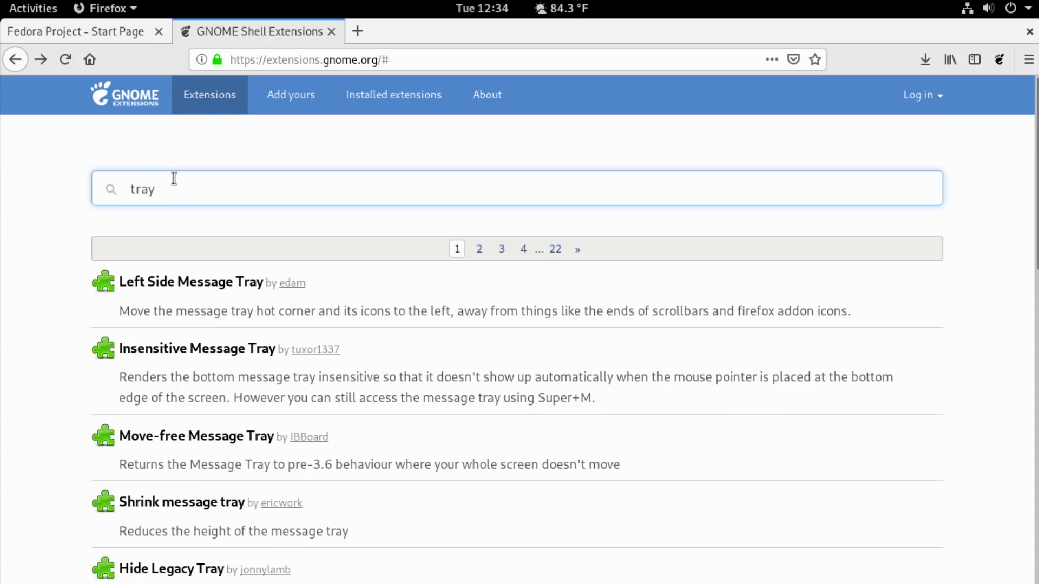
{"action": "scroll", "coordinate": [420, 435], "scroll_direction": "down", "scroll_amount": 5}
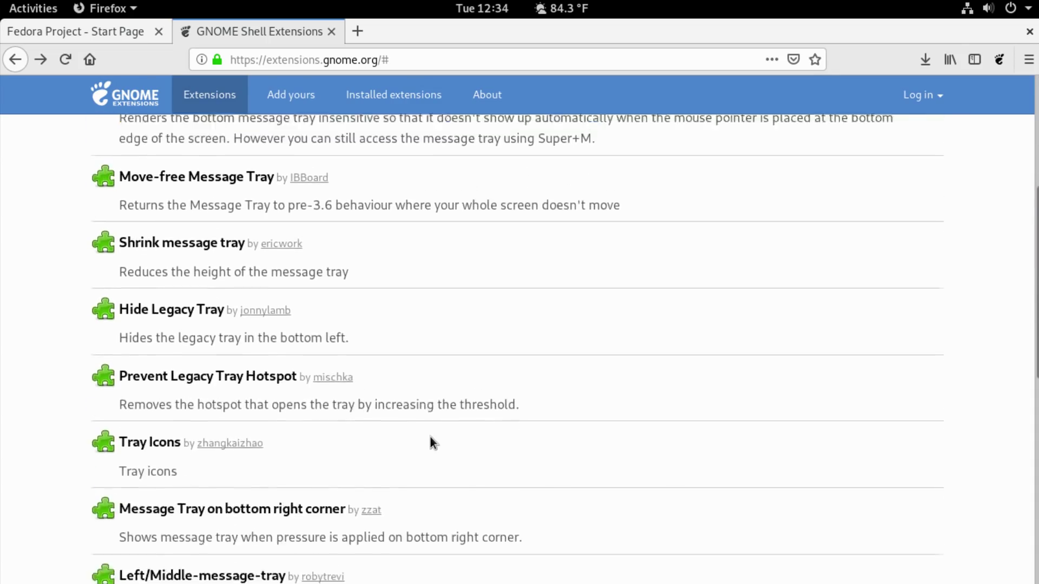
{"action": "scroll", "coordinate": [430, 438], "scroll_direction": "down", "scroll_amount": 3}
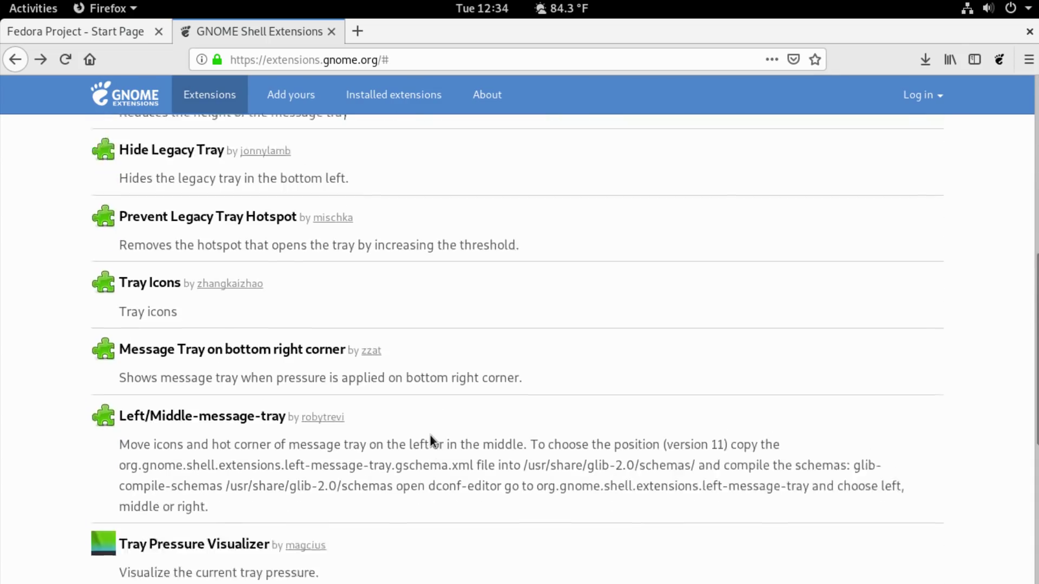
{"action": "scroll", "coordinate": [430, 436], "scroll_direction": "up", "scroll_amount": 1}
{"action": "left_click", "coordinate": [144, 267]}
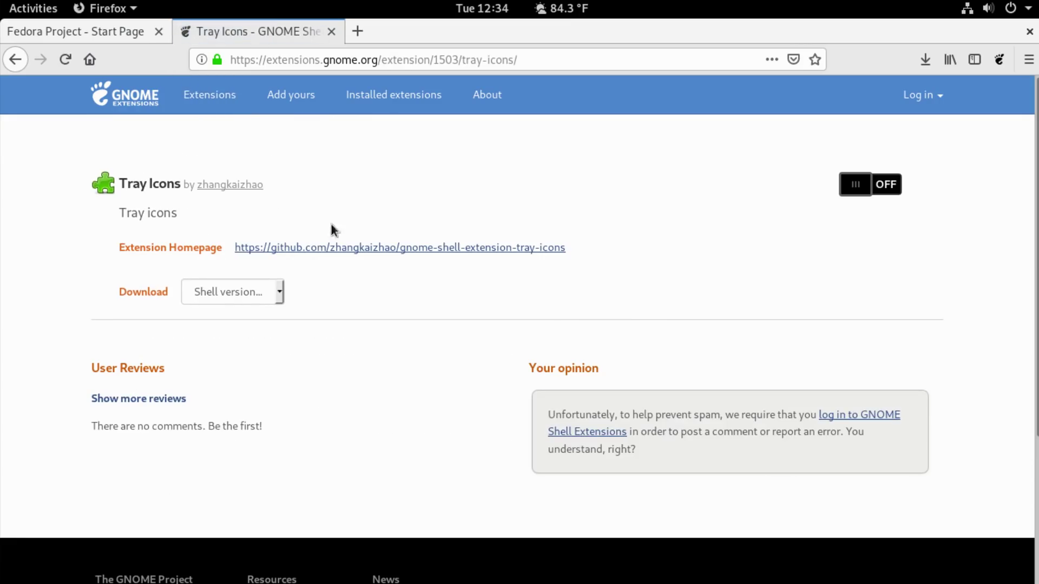
Step: Open Tray Icons' GitHub homepage in a new tab, view it, then return to the tray results
{"action": "middle_click", "coordinate": [352, 250]}
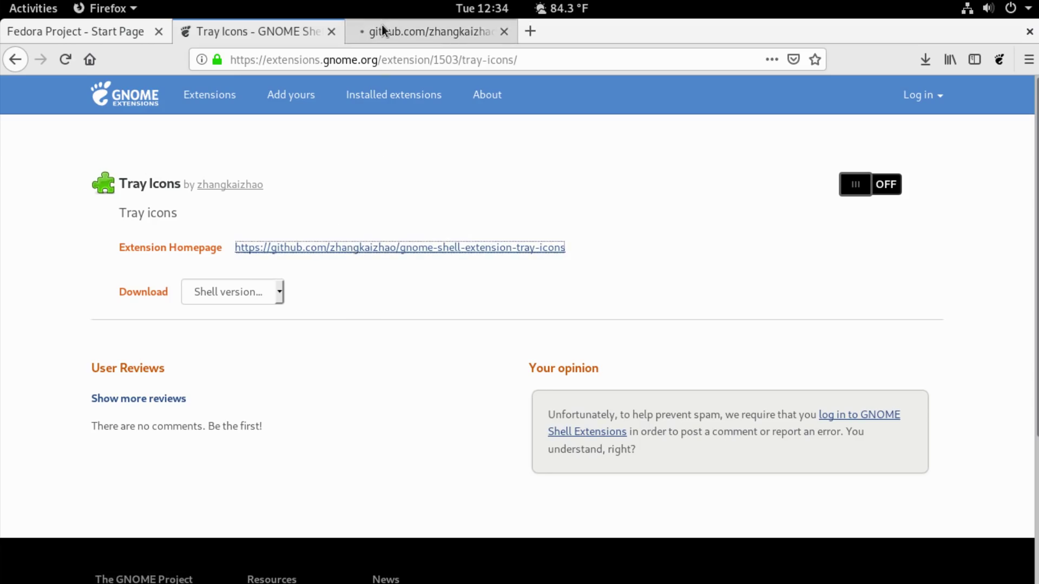
{"action": "left_click", "coordinate": [381, 25]}
{"action": "scroll", "coordinate": [249, 424], "scroll_direction": "down", "scroll_amount": 5}
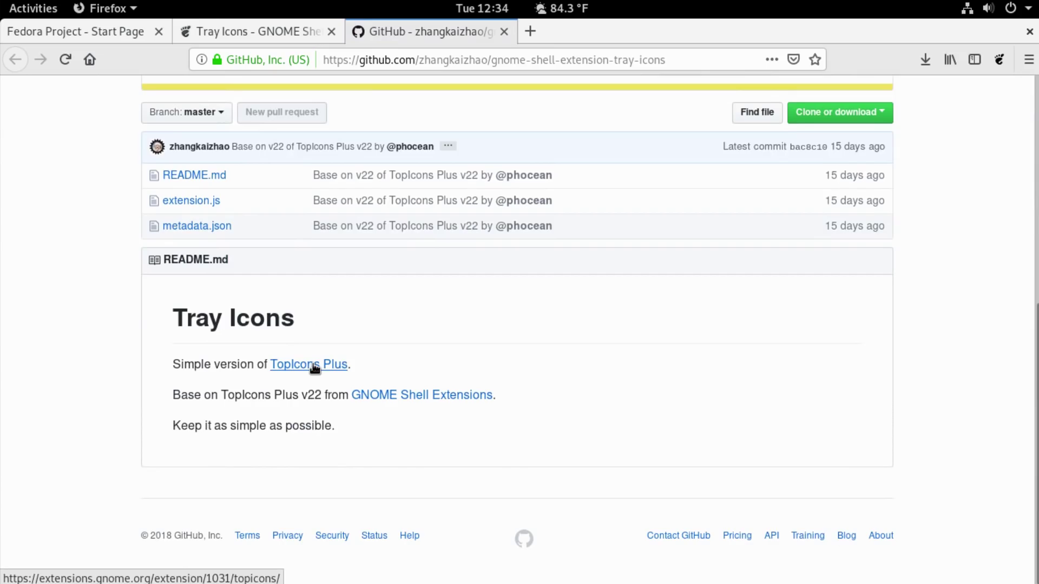
{"action": "left_click", "coordinate": [260, 31]}
{"action": "left_click", "coordinate": [16, 59]}
{"action": "left_click", "coordinate": [175, 184]}
{"action": "key", "text": "ctrl+a"}
Step: Search extensions for 'top icons' and install the Tray Icons extension
{"action": "type", "text": "top icons"}
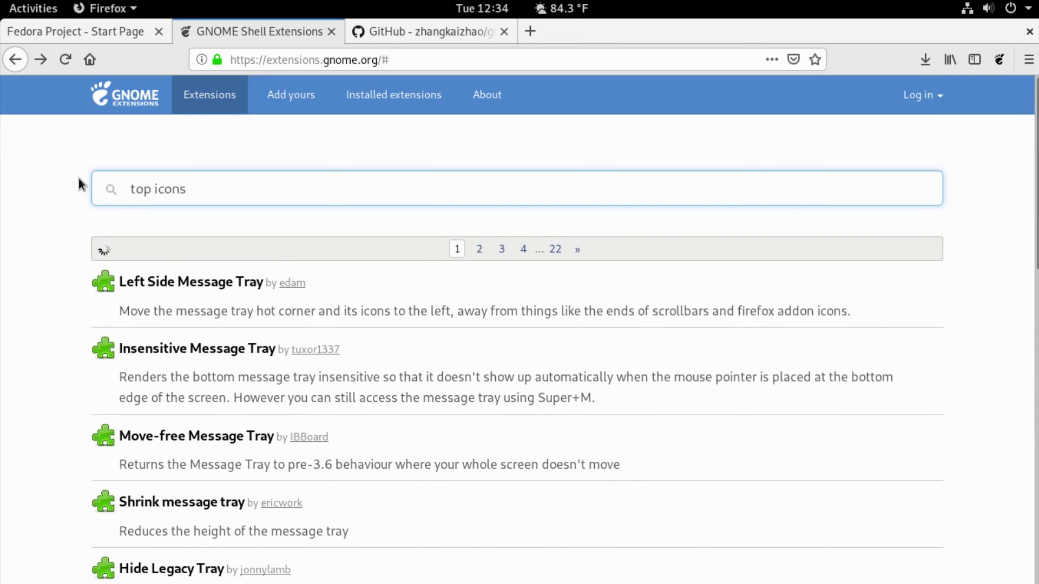
{"action": "scroll", "coordinate": [401, 437], "scroll_direction": "down", "scroll_amount": 4}
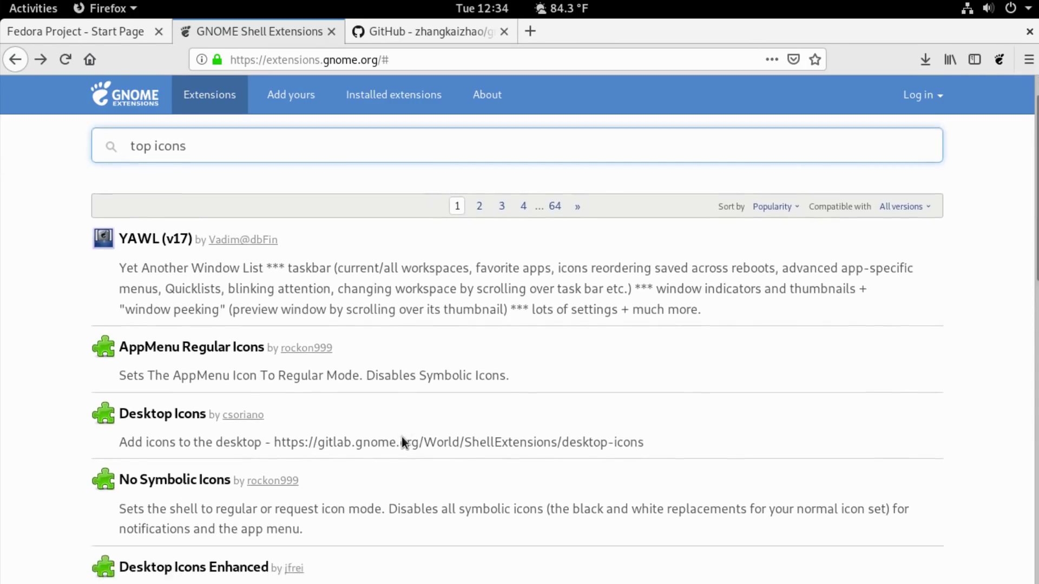
{"action": "scroll", "coordinate": [402, 437], "scroll_direction": "down", "scroll_amount": 13}
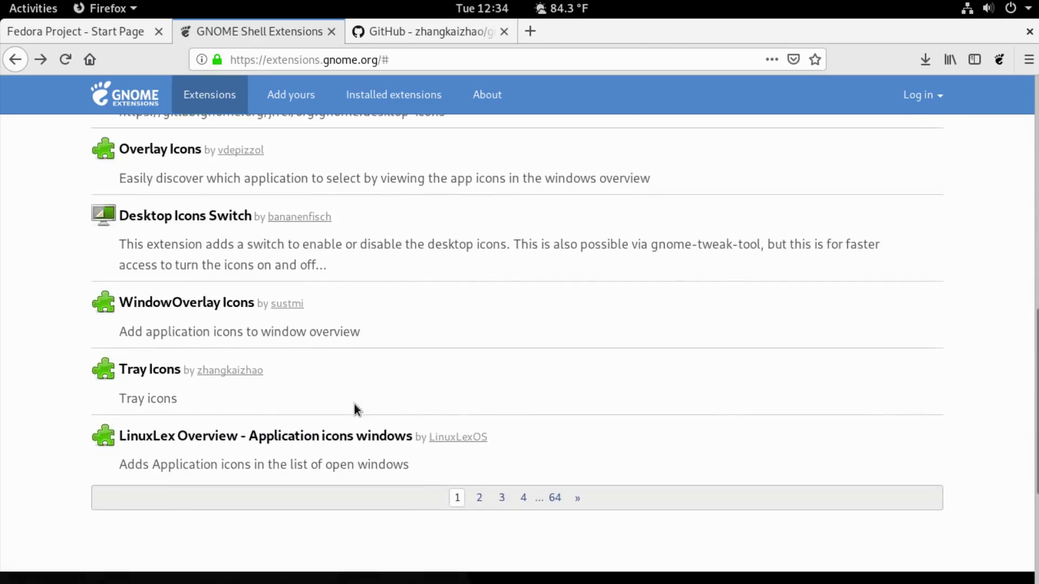
{"action": "left_click", "coordinate": [148, 371]}
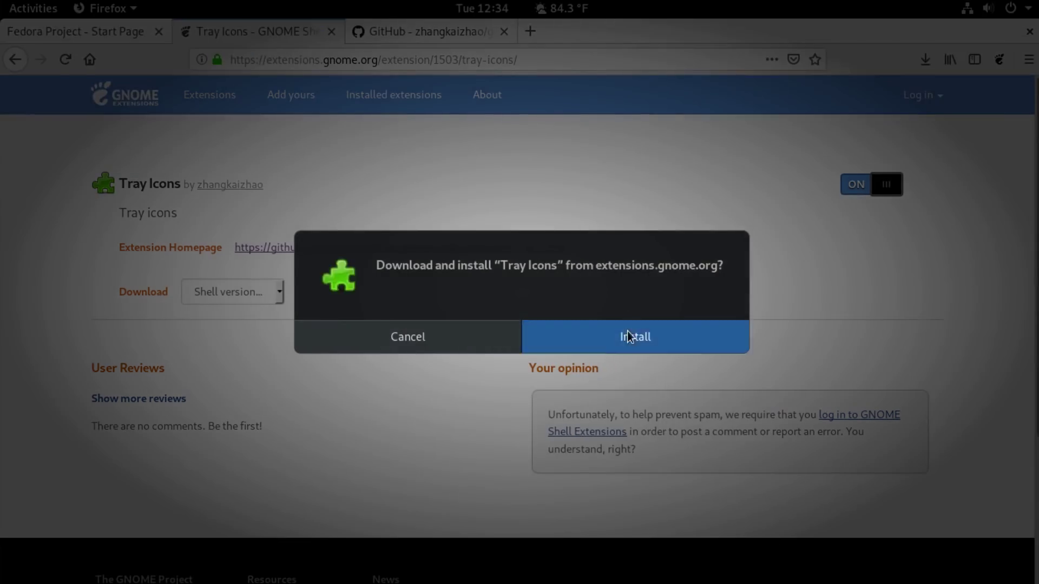
{"action": "left_click", "coordinate": [627, 335]}
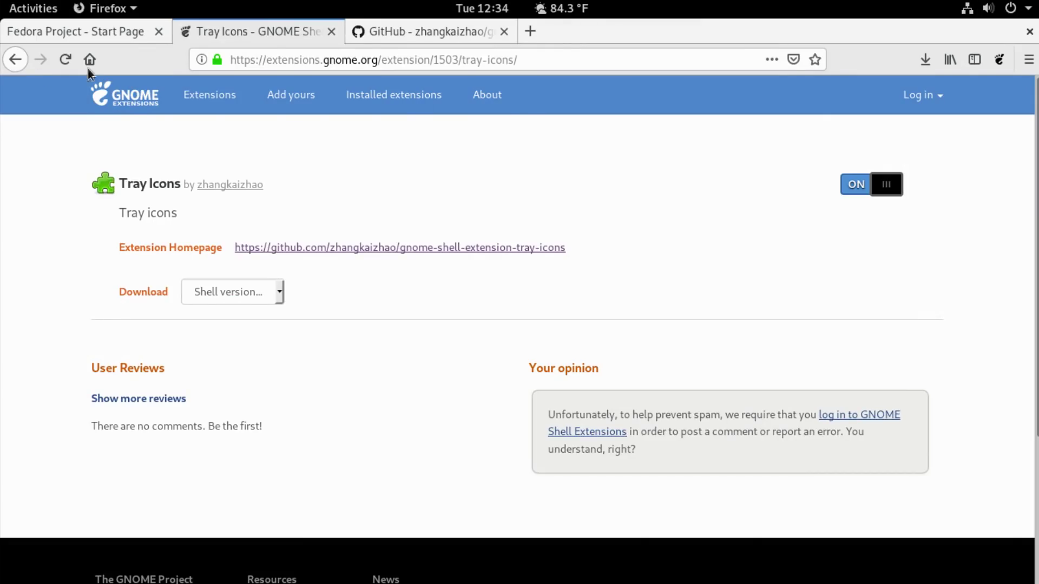
Step: Search extensions for 'menu' and view the Gno-Menu extension's enlarged screenshot
{"action": "left_click", "coordinate": [16, 61]}
{"action": "scroll", "coordinate": [285, 295], "scroll_direction": "up", "scroll_amount": 10}
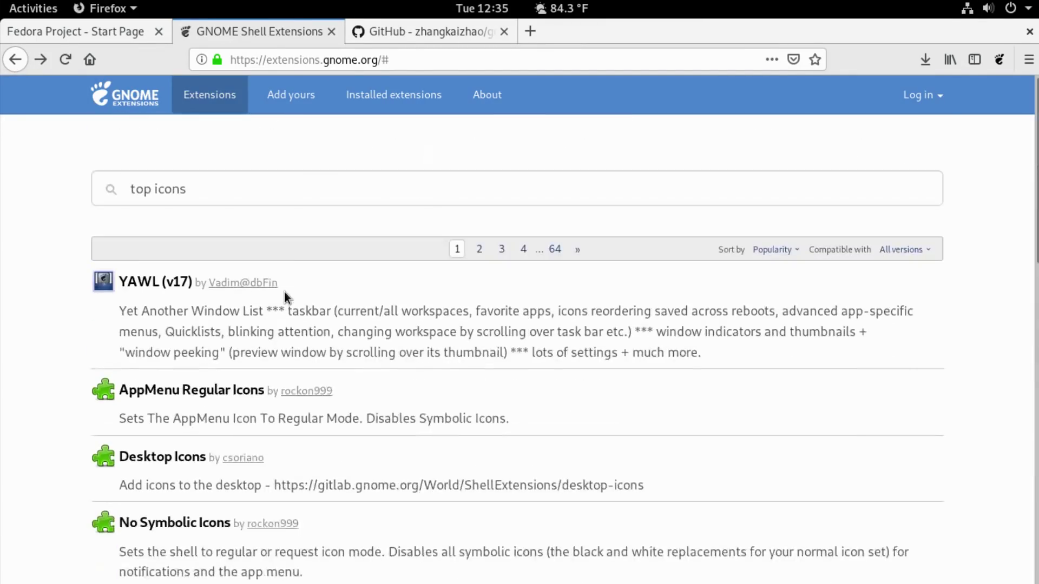
{"action": "triple_click", "coordinate": [173, 175]}
{"action": "type", "text": "menu"}
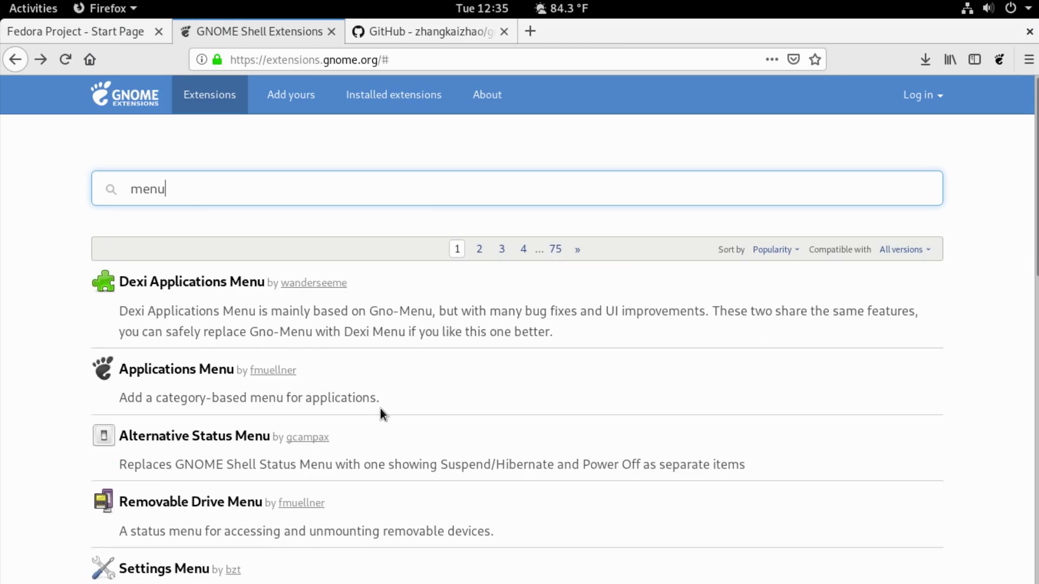
{"action": "scroll", "coordinate": [380, 411], "scroll_direction": "down", "scroll_amount": 3}
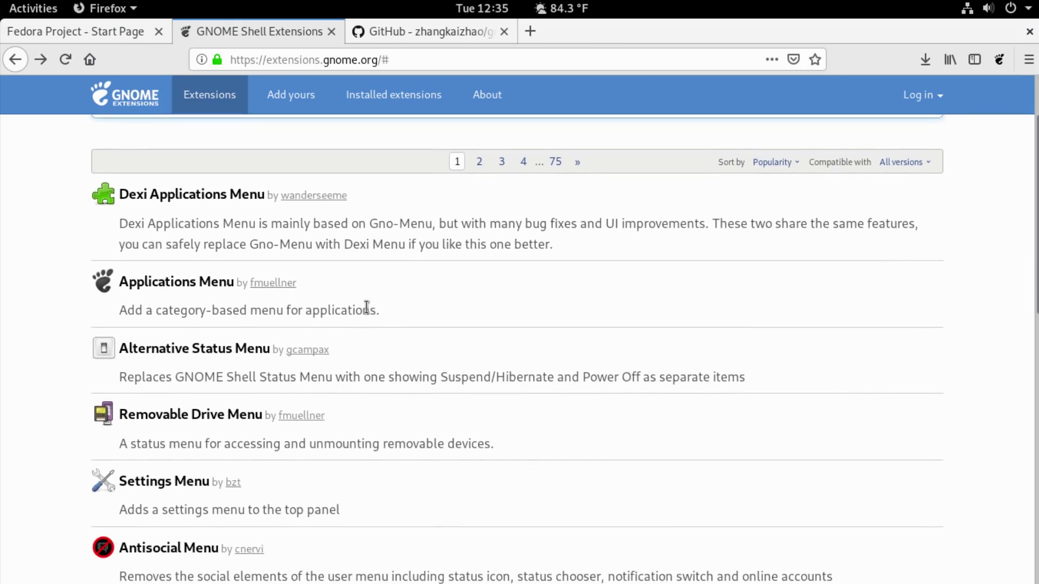
{"action": "scroll", "coordinate": [317, 383], "scroll_direction": "down", "scroll_amount": 4}
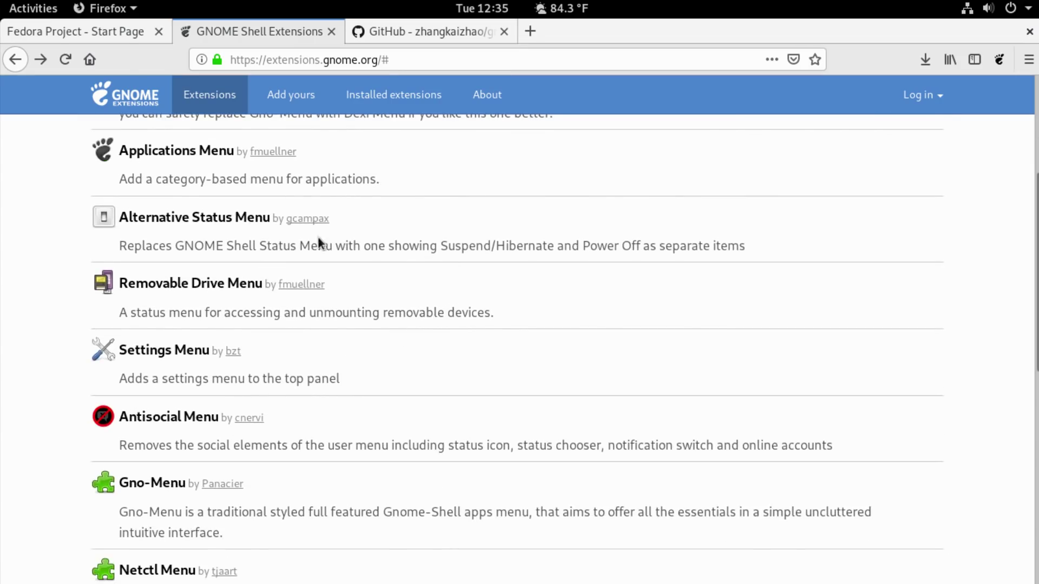
{"action": "scroll", "coordinate": [324, 281], "scroll_direction": "up", "scroll_amount": 7}
{"action": "scroll", "coordinate": [282, 487], "scroll_direction": "down", "scroll_amount": 15}
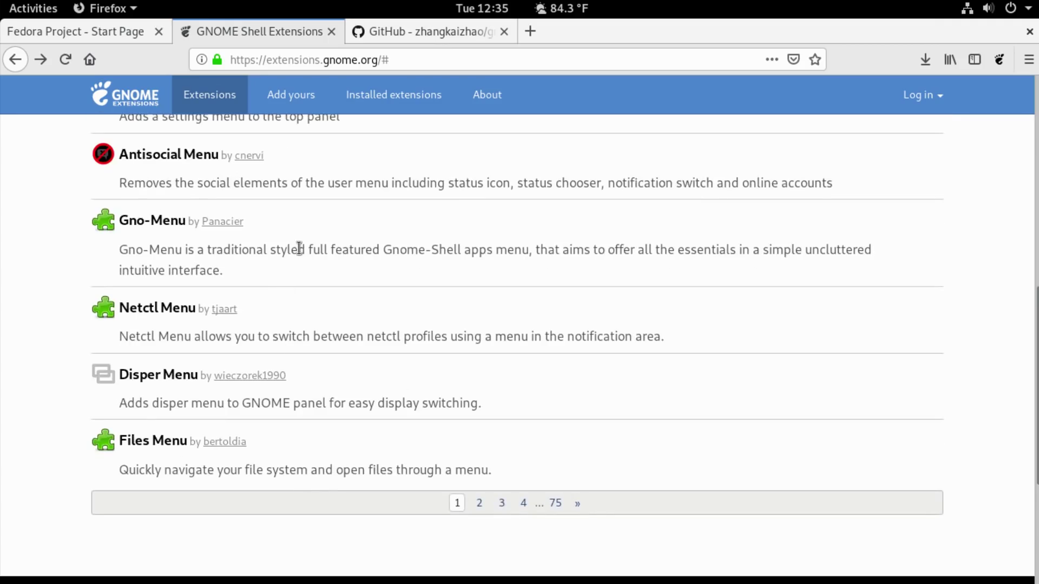
{"action": "left_click", "coordinate": [174, 221]}
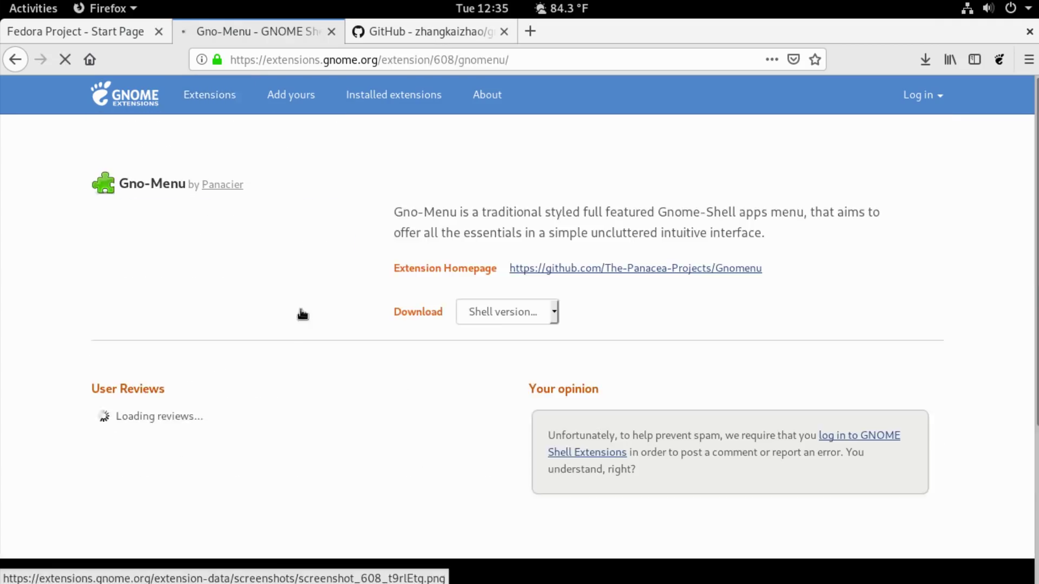
{"action": "left_click", "coordinate": [302, 311]}
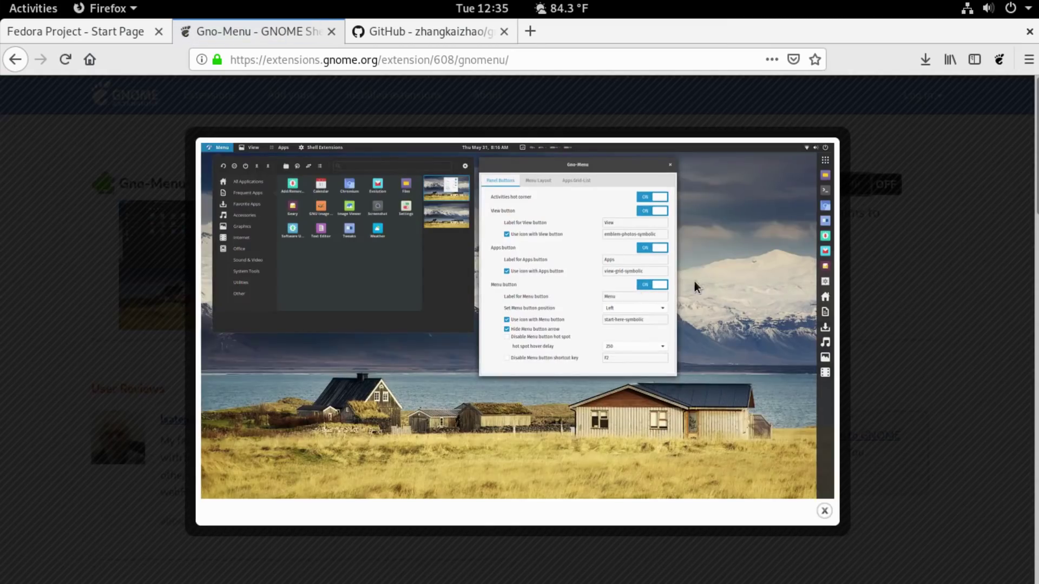
{"action": "left_click", "coordinate": [878, 165]}
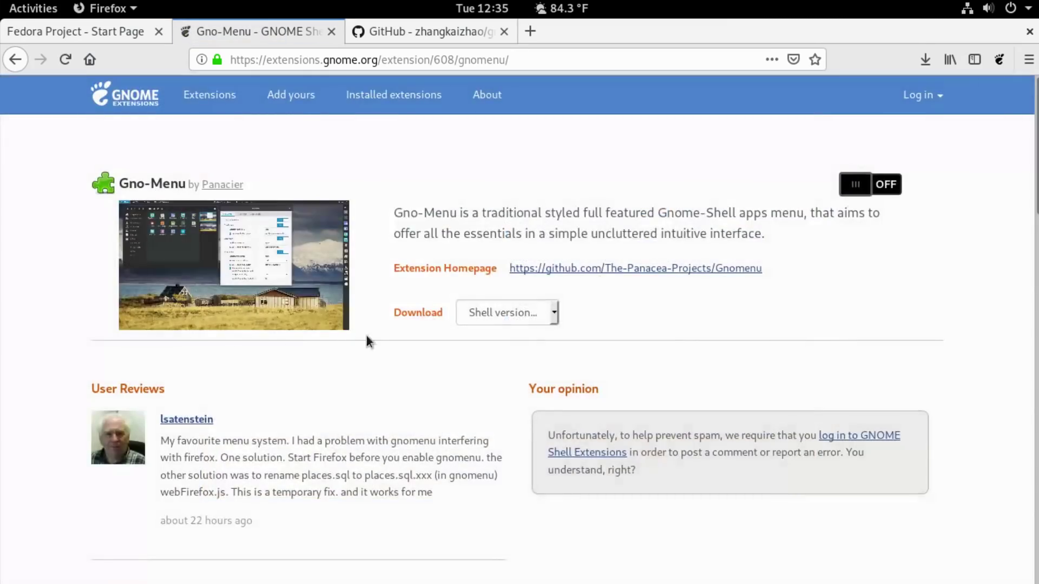
Step: Open the Applications Menu extension page and view its enlarged screenshot
{"action": "left_click", "coordinate": [14, 64]}
{"action": "scroll", "coordinate": [211, 309], "scroll_direction": "up", "scroll_amount": 5}
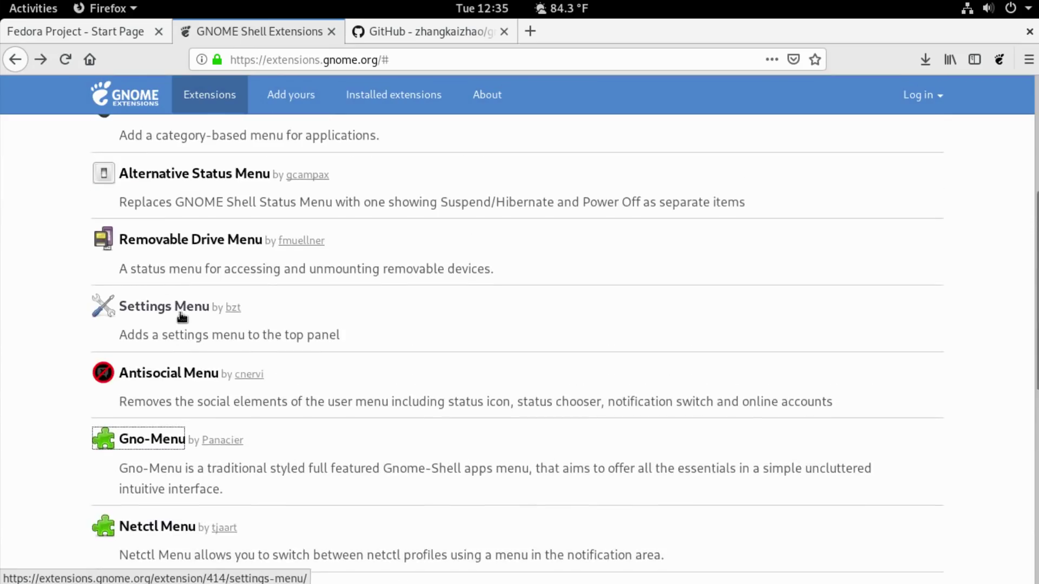
{"action": "scroll", "coordinate": [182, 394], "scroll_direction": "up", "scroll_amount": 2}
{"action": "left_click", "coordinate": [185, 328]}
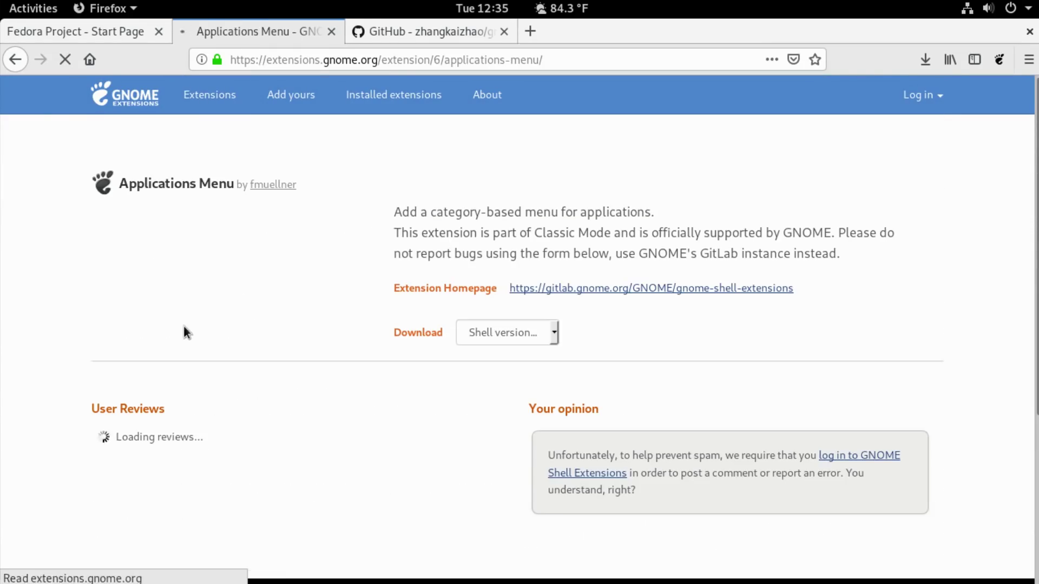
{"action": "left_click", "coordinate": [225, 278]}
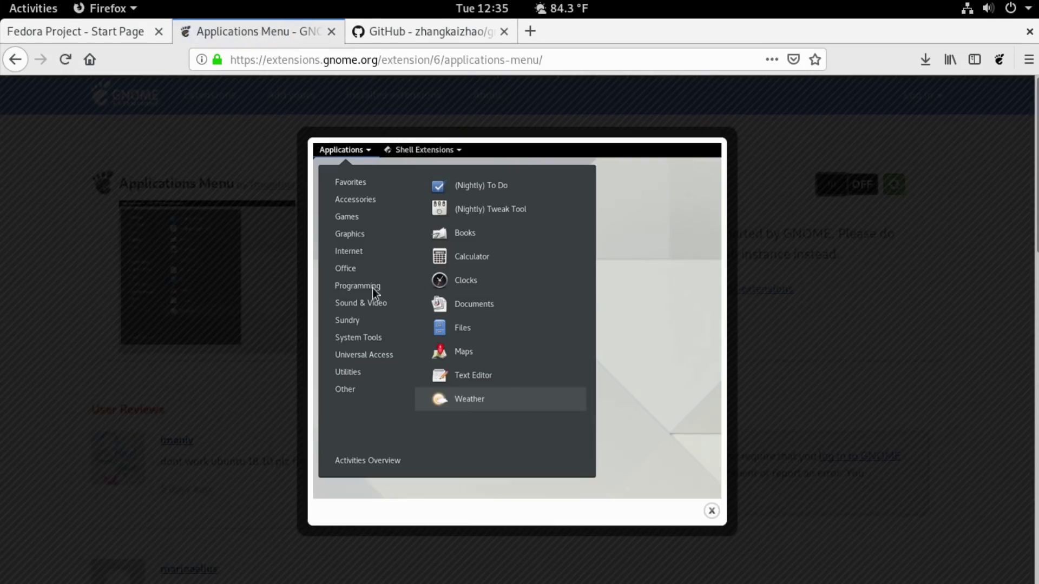
{"action": "left_click", "coordinate": [700, 230]}
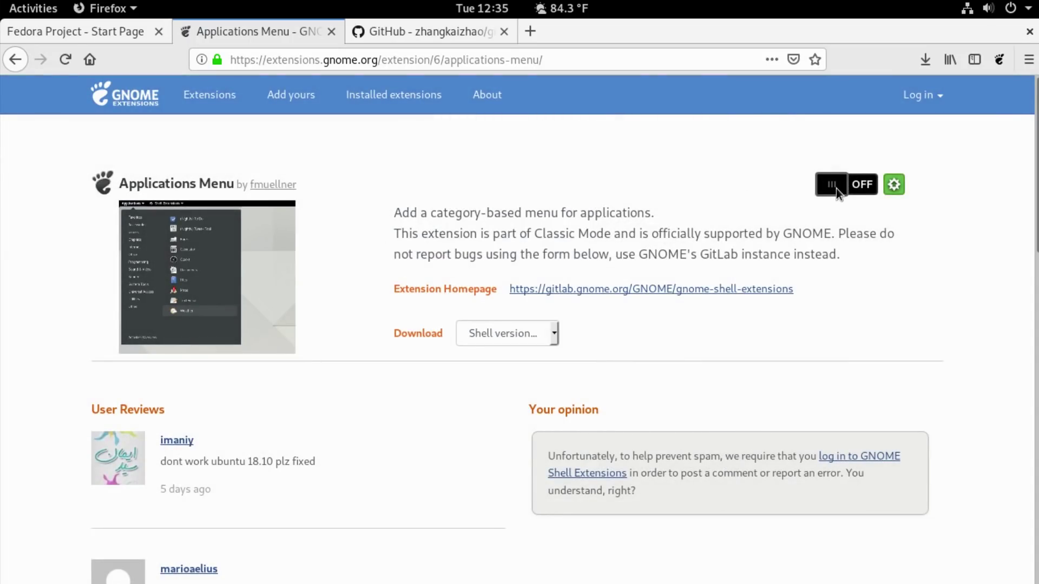
Step: Close the GitHub tab and return to the 'menu' search results
{"action": "left_click", "coordinate": [397, 34]}
{"action": "left_click", "coordinate": [310, 30]}
{"action": "middle_click", "coordinate": [418, 33]}
{"action": "left_click", "coordinate": [15, 60]}
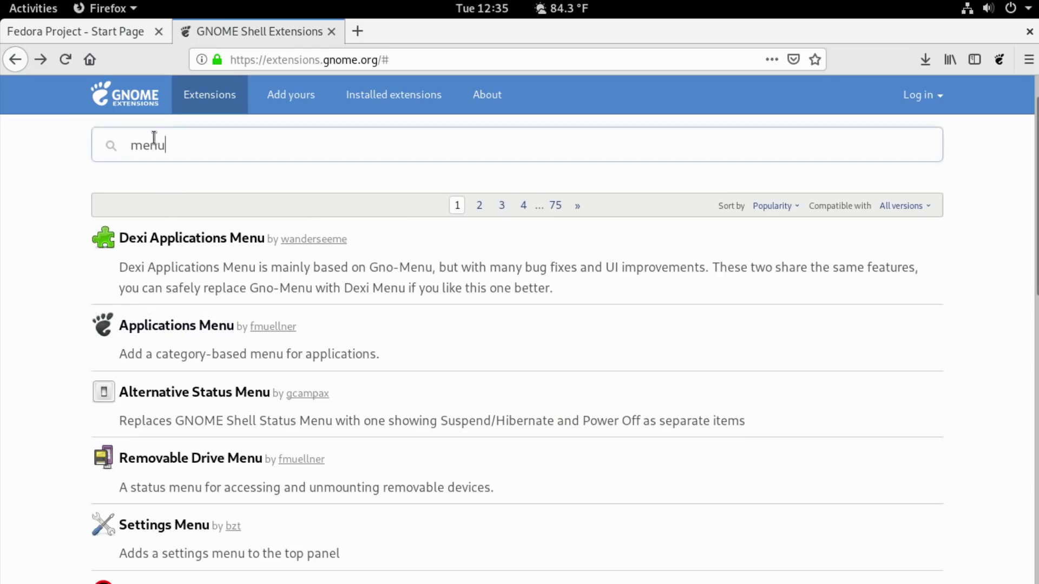
Step: Search 'activity' and install Activities Configurator with its toggle switched on
{"action": "double_click", "coordinate": [134, 135]}
{"action": "type", "text": "activit"}
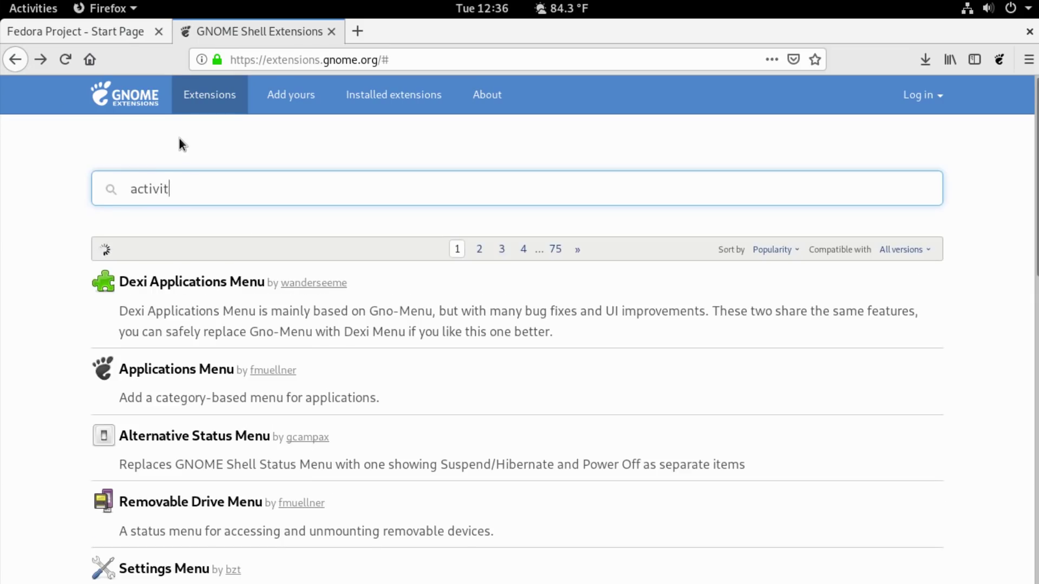
{"action": "type", "text": "y"}
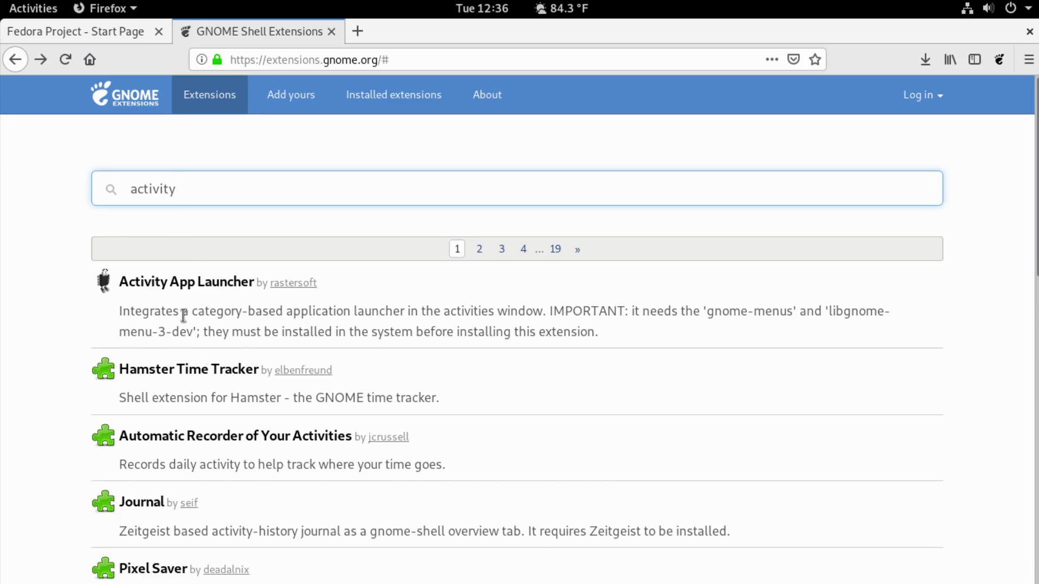
{"action": "scroll", "coordinate": [216, 375], "scroll_direction": "down", "scroll_amount": 8}
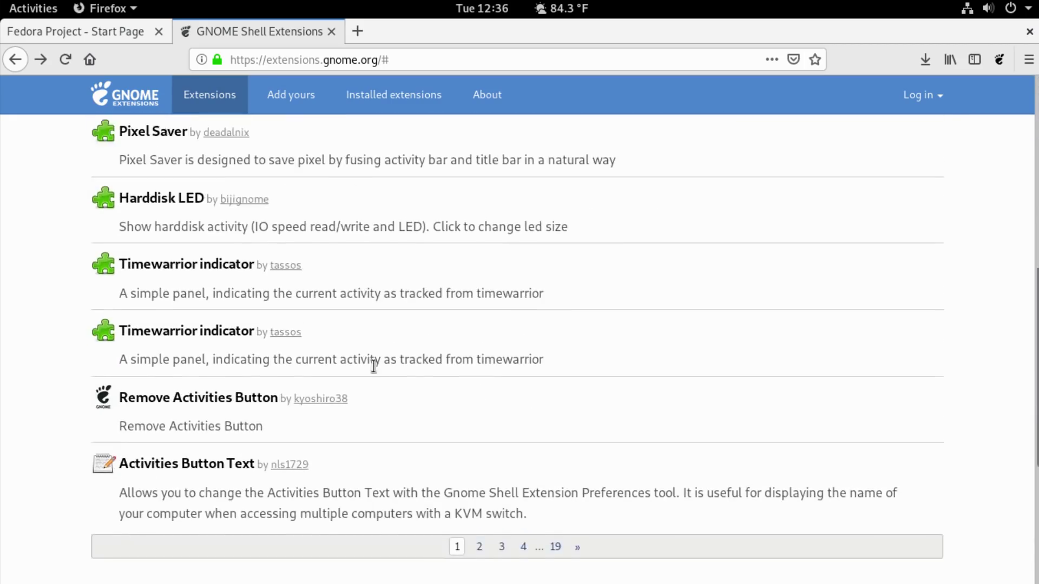
{"action": "scroll", "coordinate": [379, 375], "scroll_direction": "down", "scroll_amount": 2}
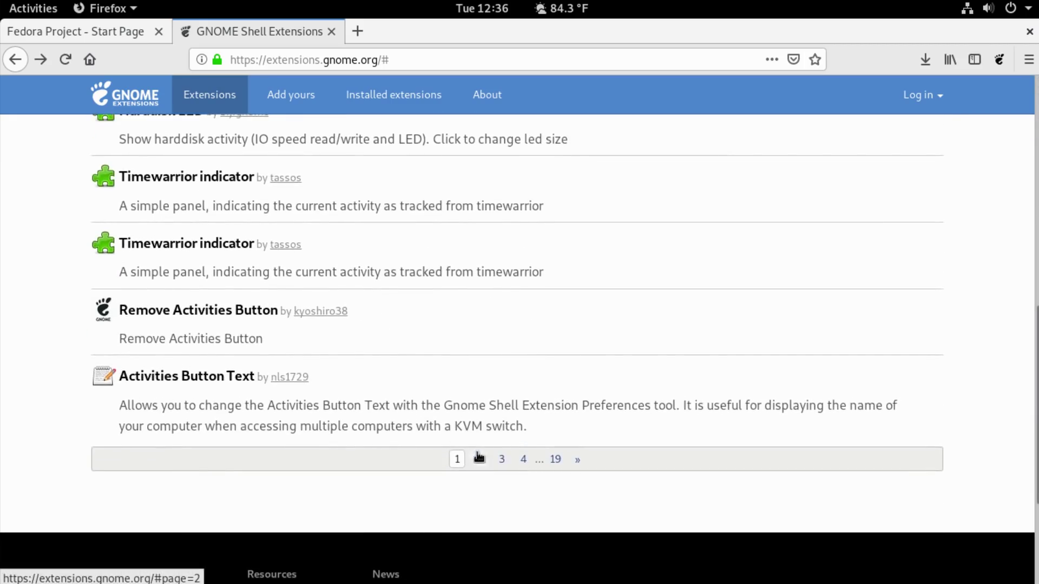
{"action": "scroll", "coordinate": [465, 433], "scroll_direction": "up", "scroll_amount": 10}
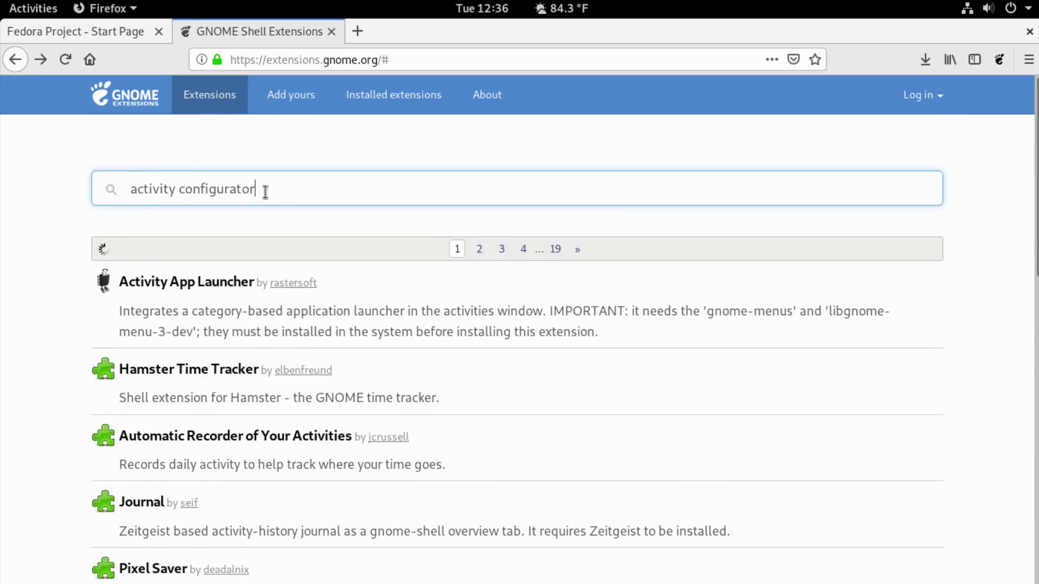
{"action": "left_click", "coordinate": [201, 284]}
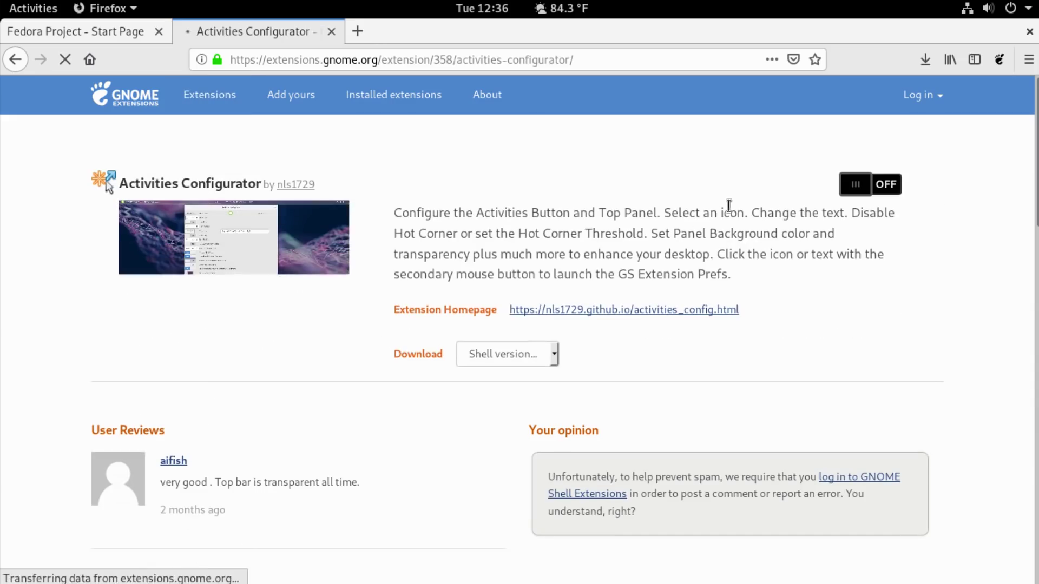
{"action": "left_click", "coordinate": [863, 186]}
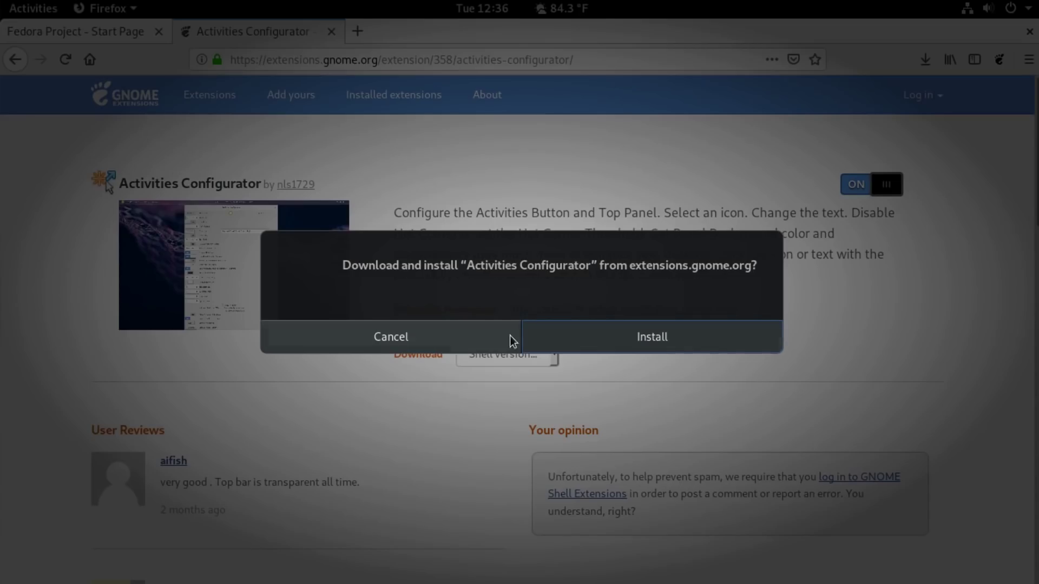
{"action": "left_click", "coordinate": [511, 341]}
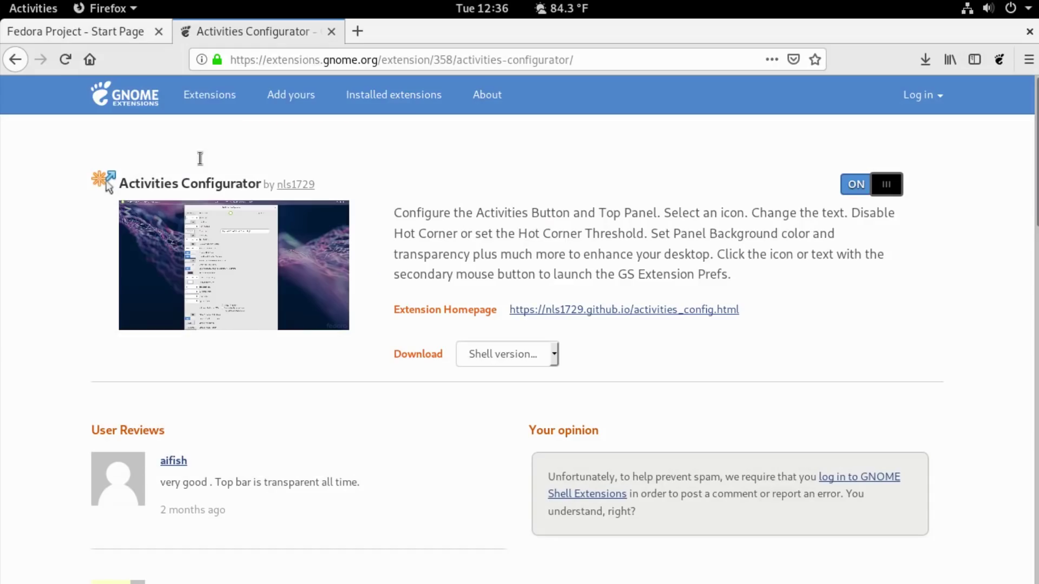
Step: Look at the TLP Switcher extension page, then close its tab
{"action": "left_click", "coordinate": [16, 61]}
{"action": "scroll", "coordinate": [162, 313], "scroll_direction": "down", "scroll_amount": 1}
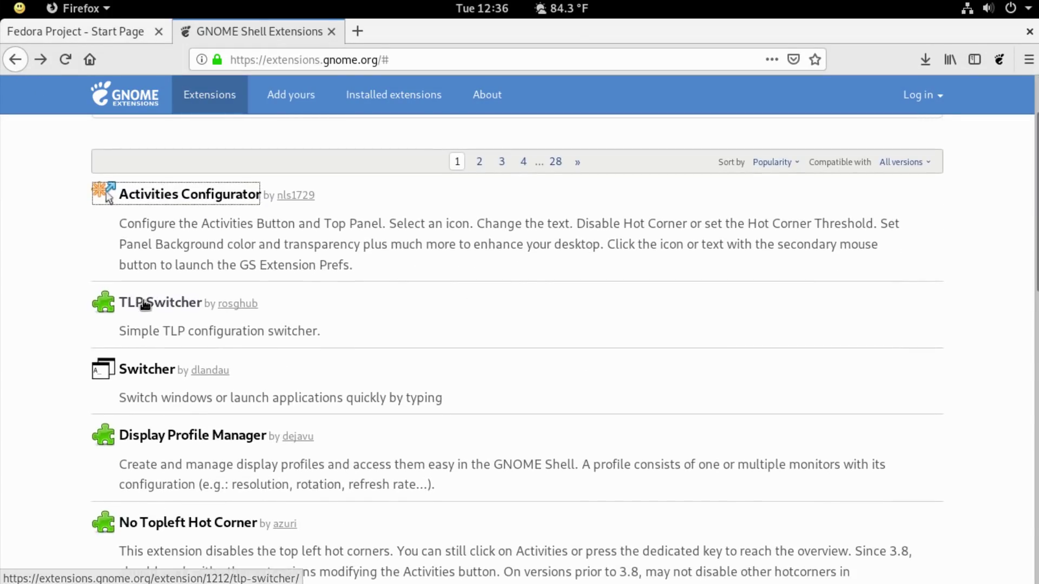
{"action": "left_click", "coordinate": [147, 307]}
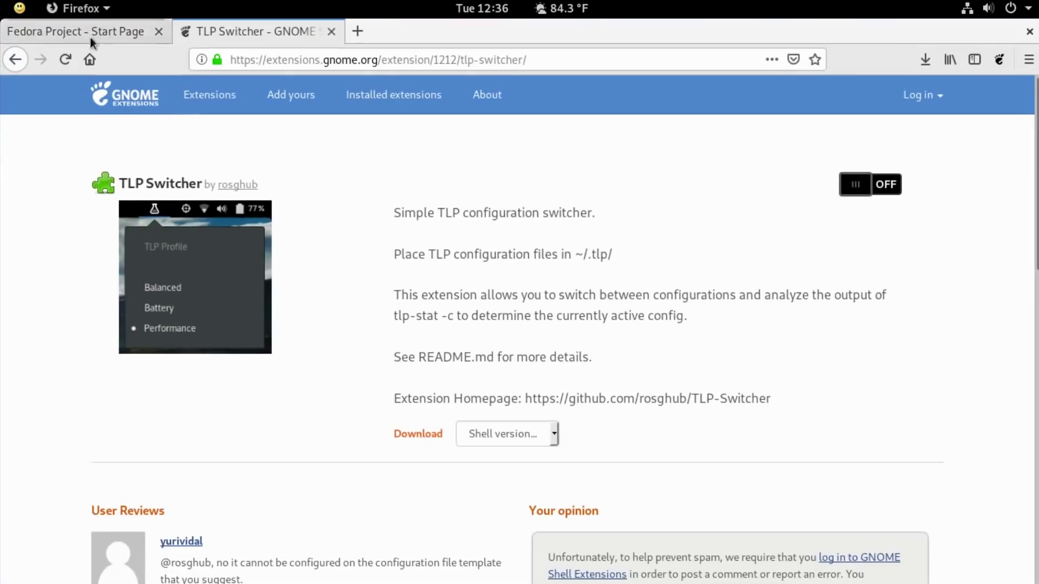
{"action": "middle_click", "coordinate": [239, 34]}
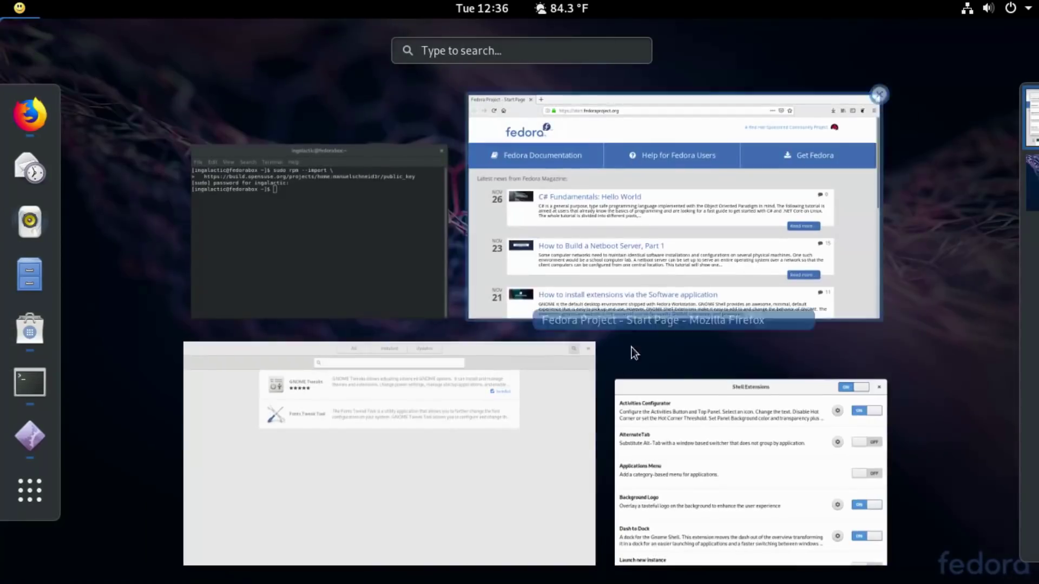
Step: Switch the Background Logo extension off in the Shell Extensions window
{"action": "left_click", "coordinate": [633, 352]}
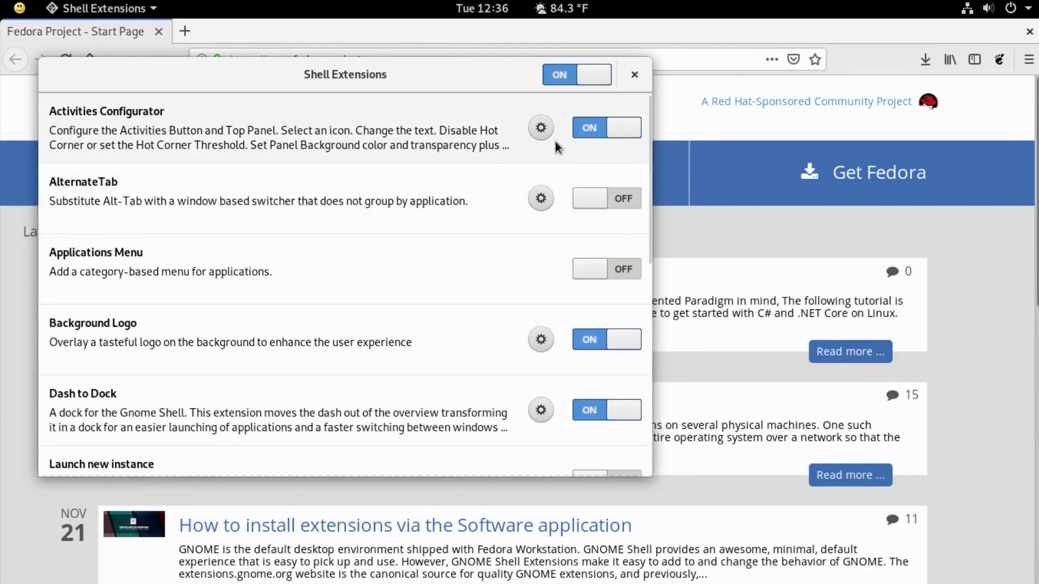
{"action": "scroll", "coordinate": [458, 310], "scroll_direction": "down", "scroll_amount": 10}
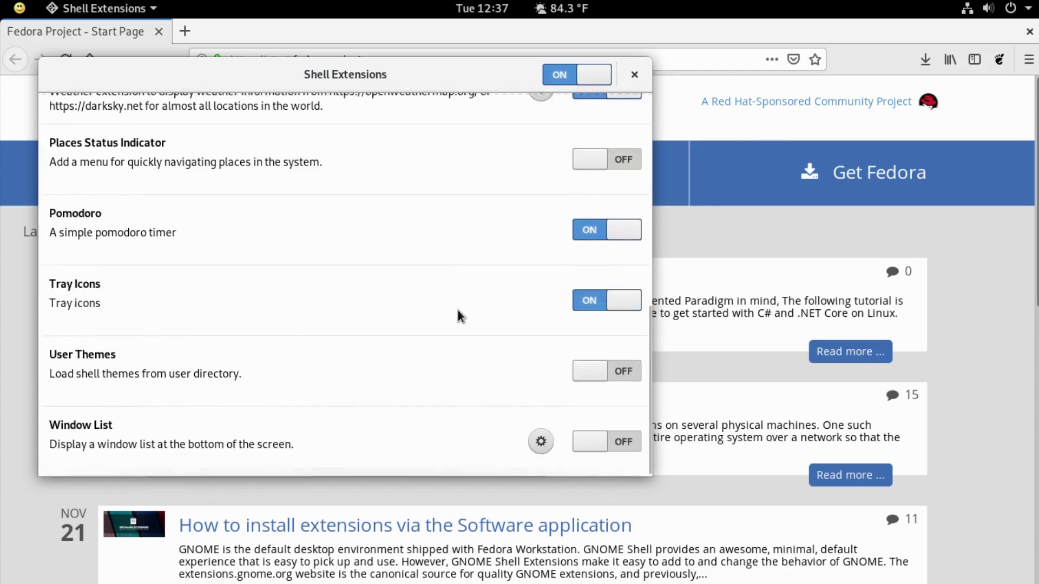
{"action": "scroll", "coordinate": [449, 427], "scroll_direction": "up", "scroll_amount": 2}
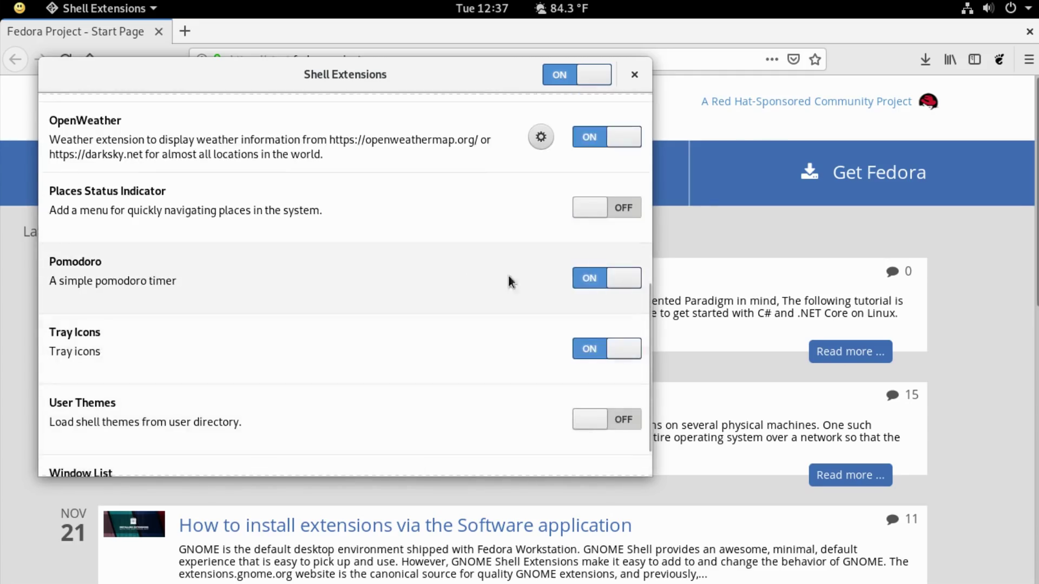
{"action": "scroll", "coordinate": [466, 216], "scroll_direction": "up", "scroll_amount": 3}
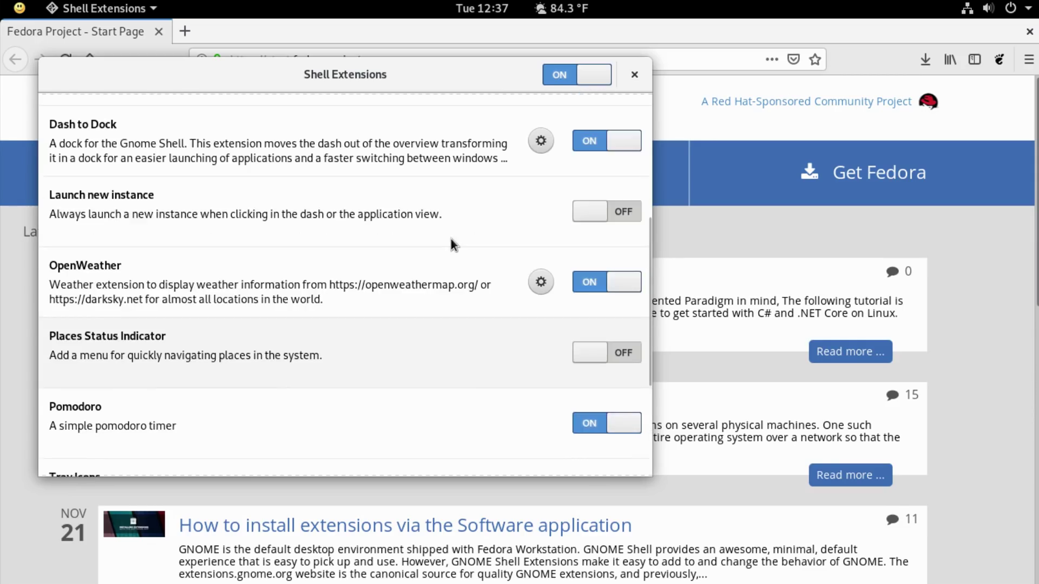
{"action": "scroll", "coordinate": [468, 234], "scroll_direction": "up", "scroll_amount": 1}
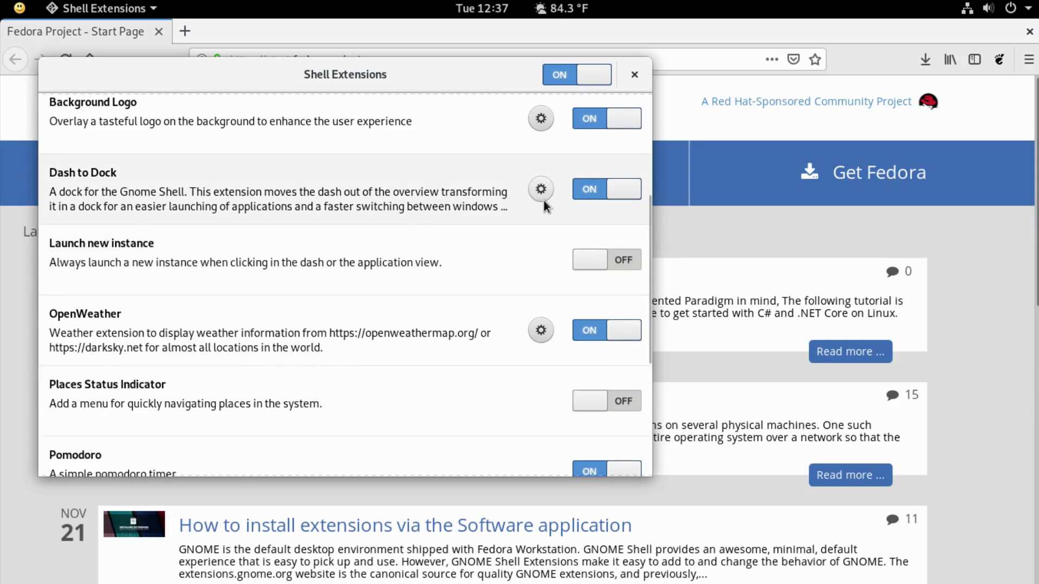
{"action": "scroll", "coordinate": [487, 190], "scroll_direction": "up", "scroll_amount": 1}
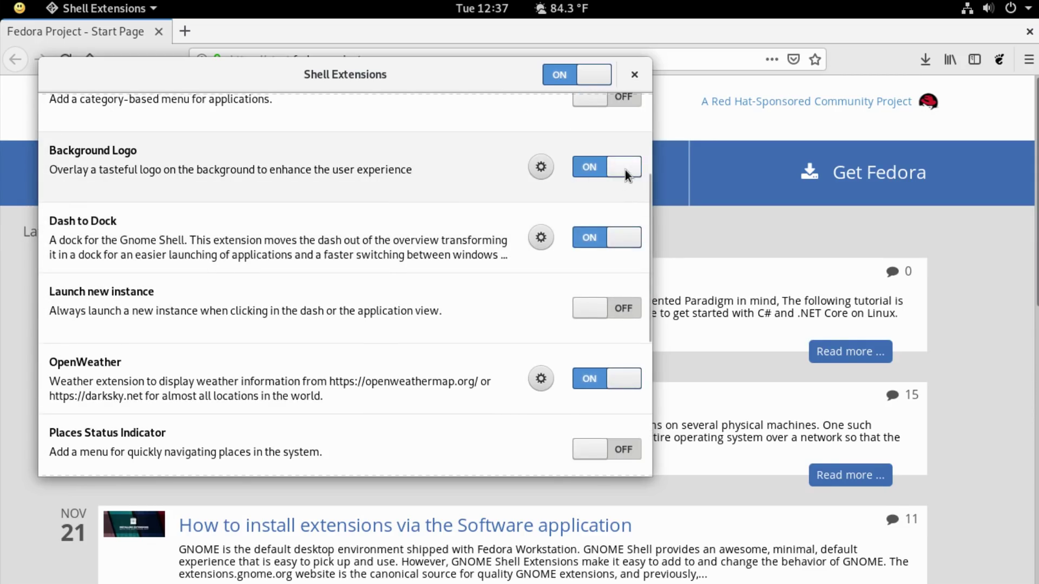
{"action": "left_click", "coordinate": [625, 170]}
{"action": "scroll", "coordinate": [335, 225], "scroll_direction": "up", "scroll_amount": 1}
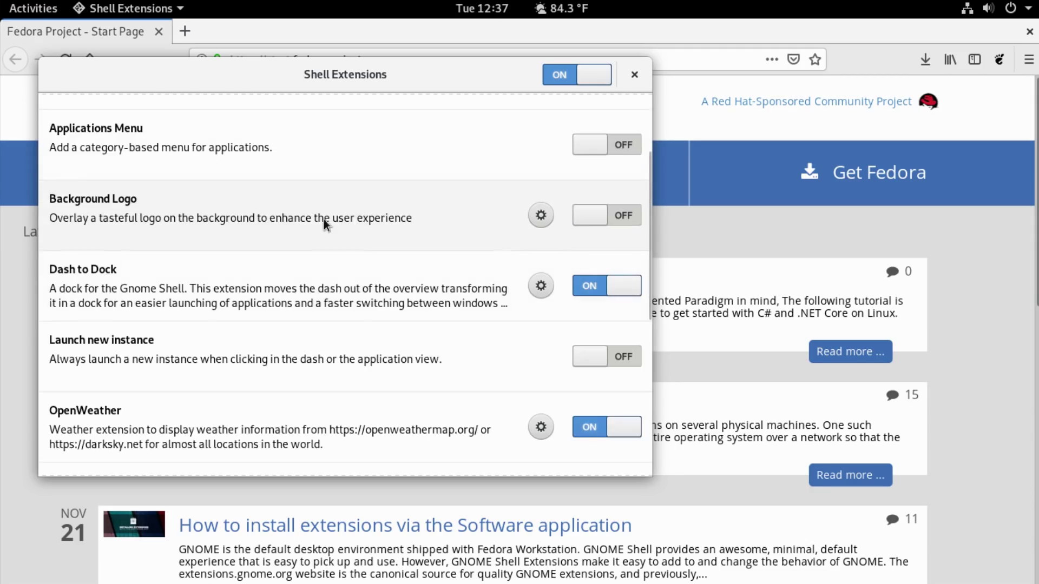
{"action": "scroll", "coordinate": [442, 220], "scroll_direction": "up", "scroll_amount": 3}
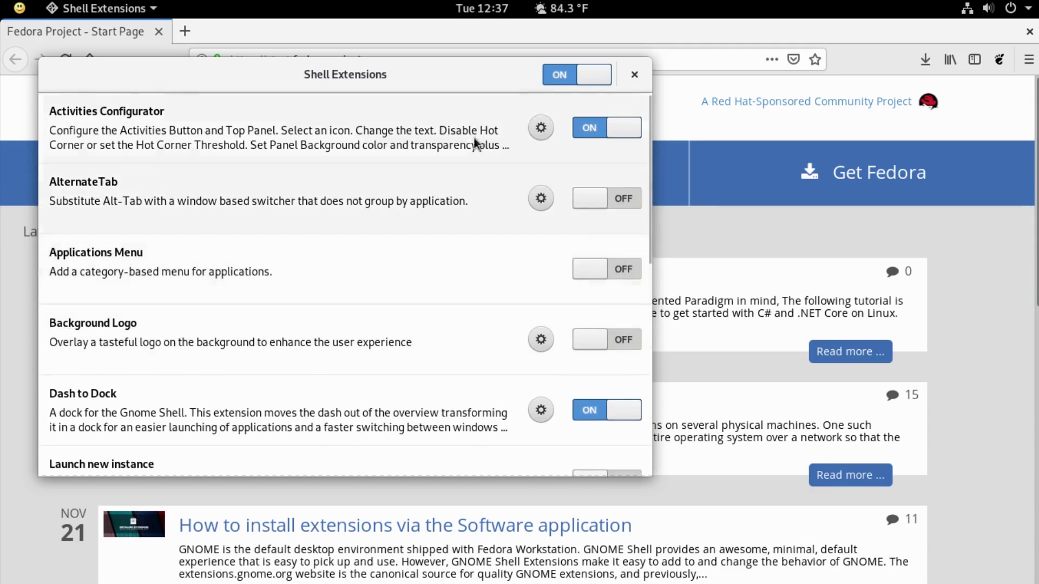
{"action": "left_click", "coordinate": [538, 130]}
{"action": "left_click_drag", "start_coordinate": [201, 38], "coordinate": [386, 50]}
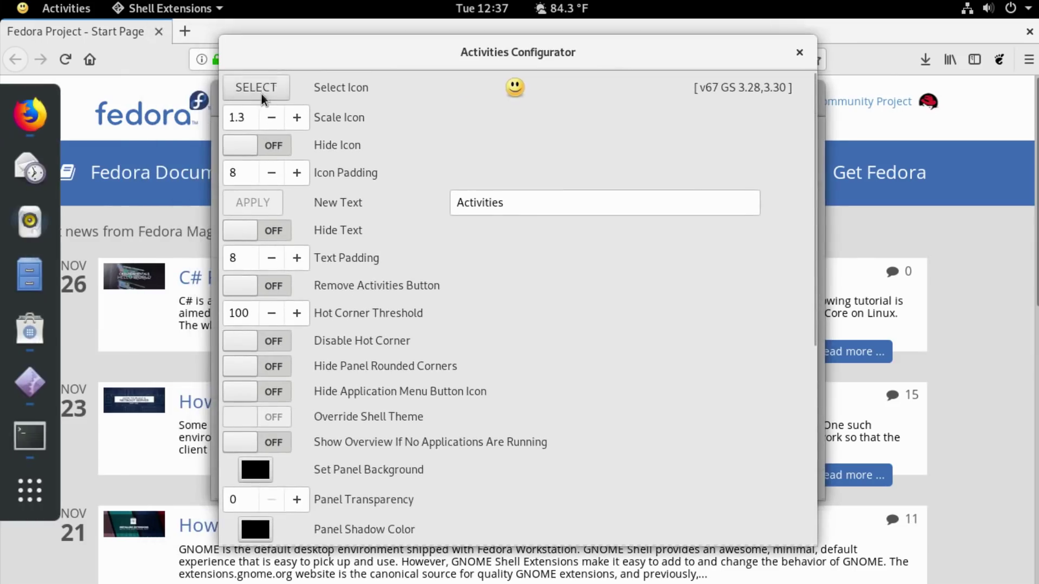
{"action": "left_click", "coordinate": [249, 88]}
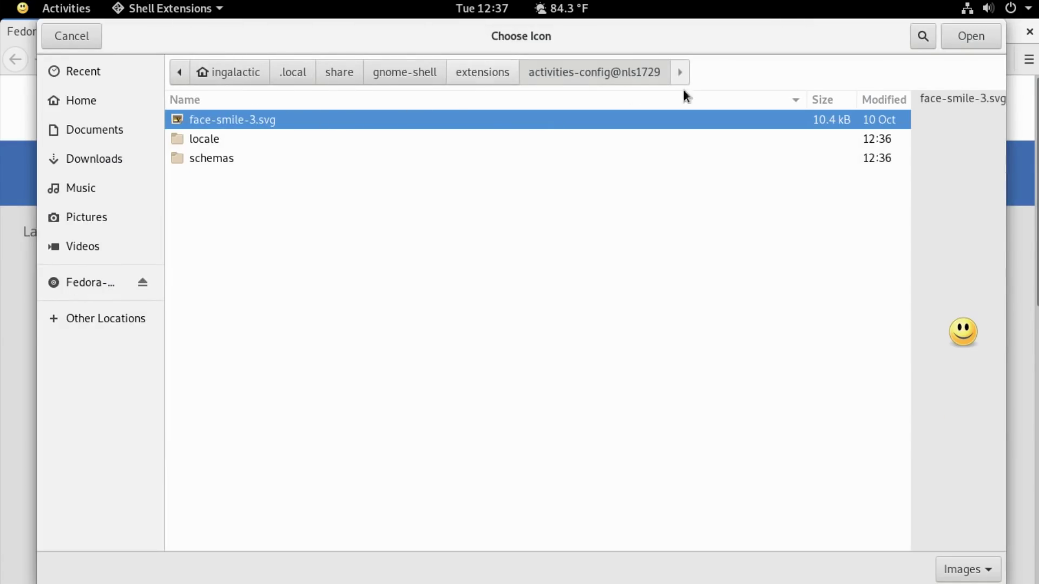
{"action": "left_click", "coordinate": [83, 43]}
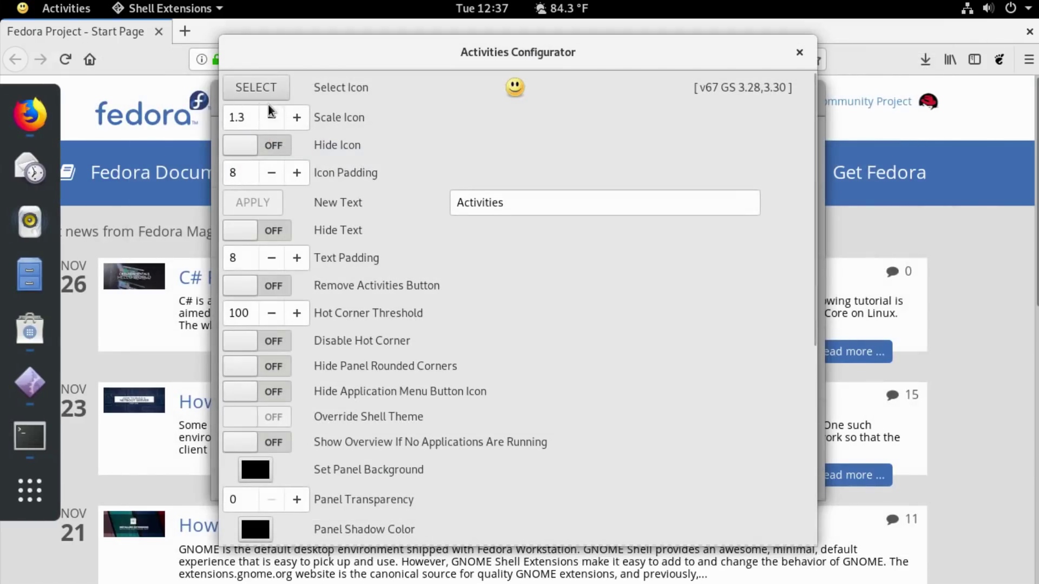
{"action": "scroll", "coordinate": [383, 333], "scroll_direction": "down", "scroll_amount": 10}
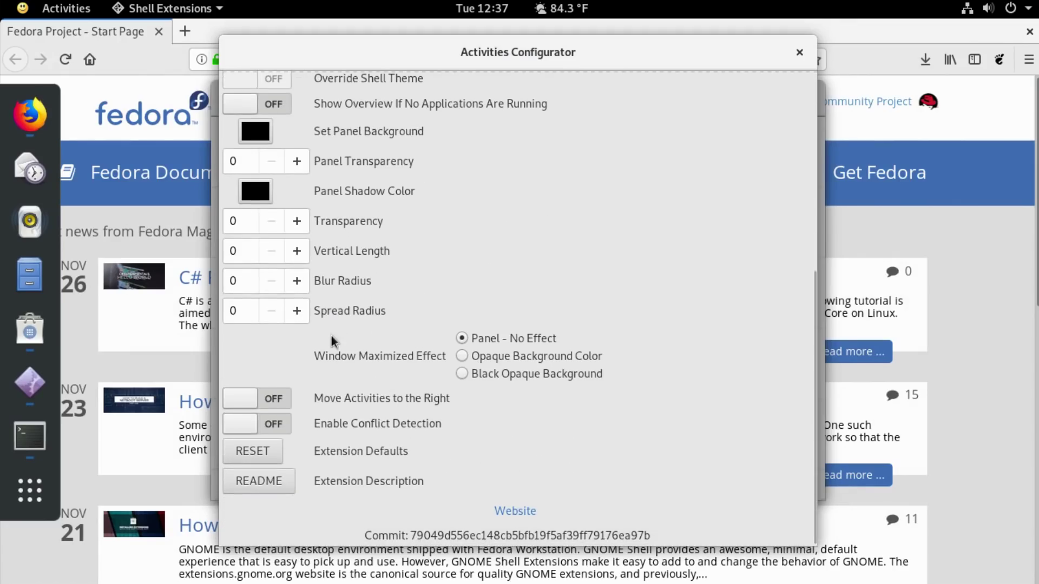
{"action": "scroll", "coordinate": [535, 445], "scroll_direction": "up", "scroll_amount": 10}
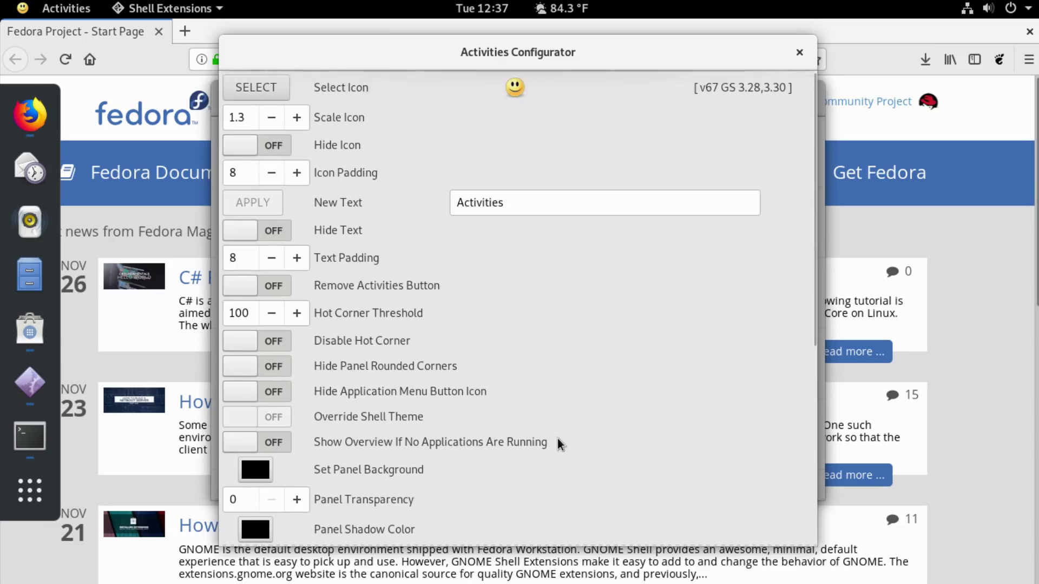
{"action": "left_click", "coordinate": [799, 53]}
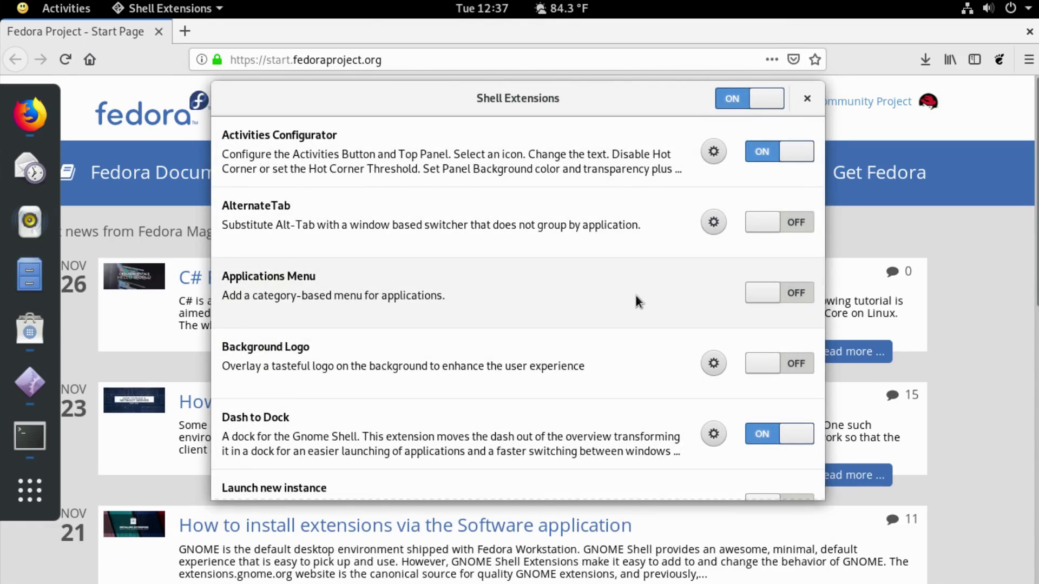
{"action": "scroll", "coordinate": [635, 296], "scroll_direction": "down", "scroll_amount": 5}
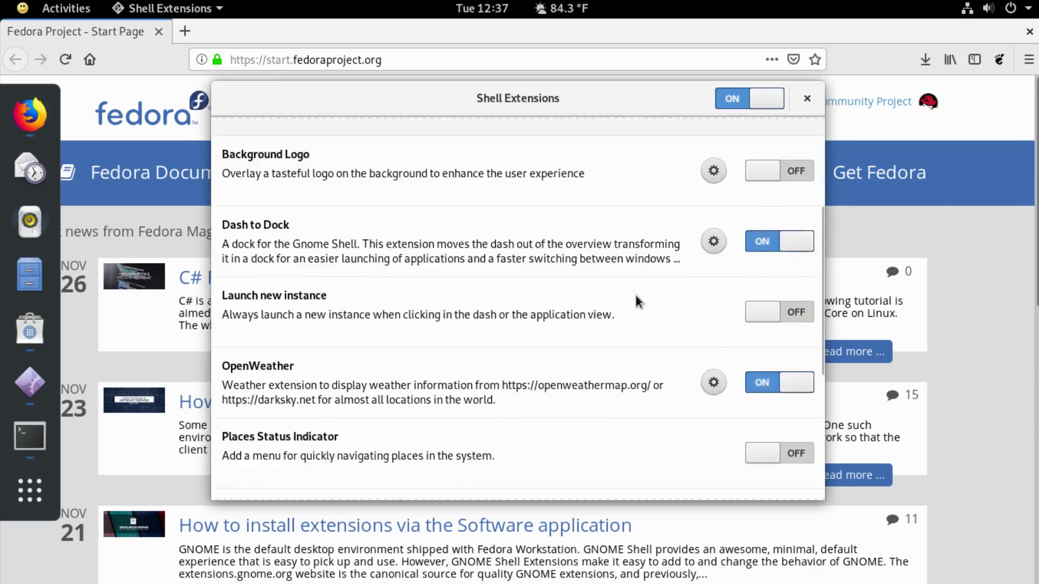
Step: Search 'flat remix gnome fedora copr' and open the flat-remix-gnome GitHub repository
{"action": "scroll", "coordinate": [635, 297], "scroll_direction": "down", "scroll_amount": 3}
{"action": "key", "text": "ctrl+l"}
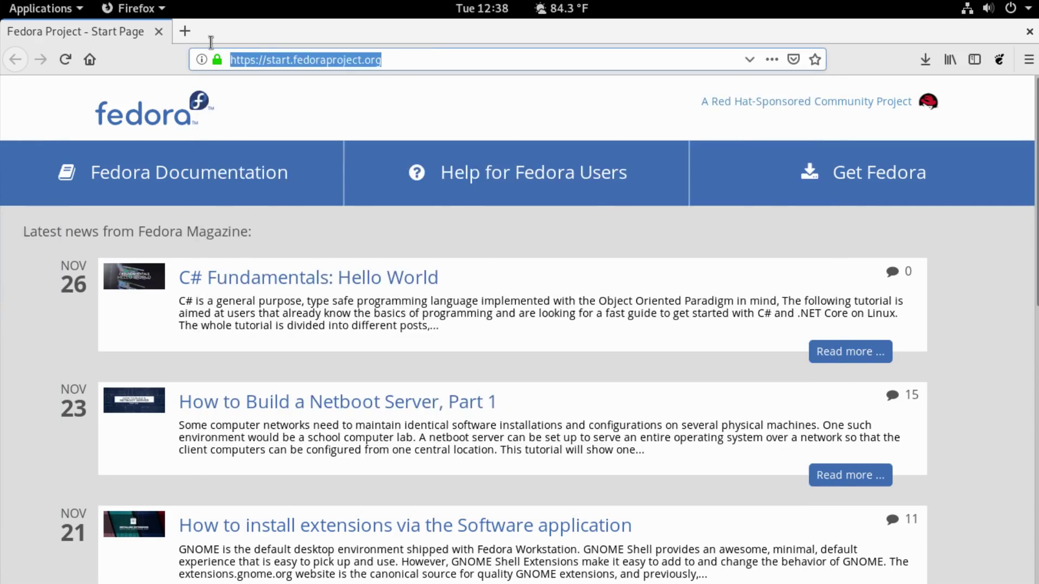
{"action": "type", "text": "fla"}
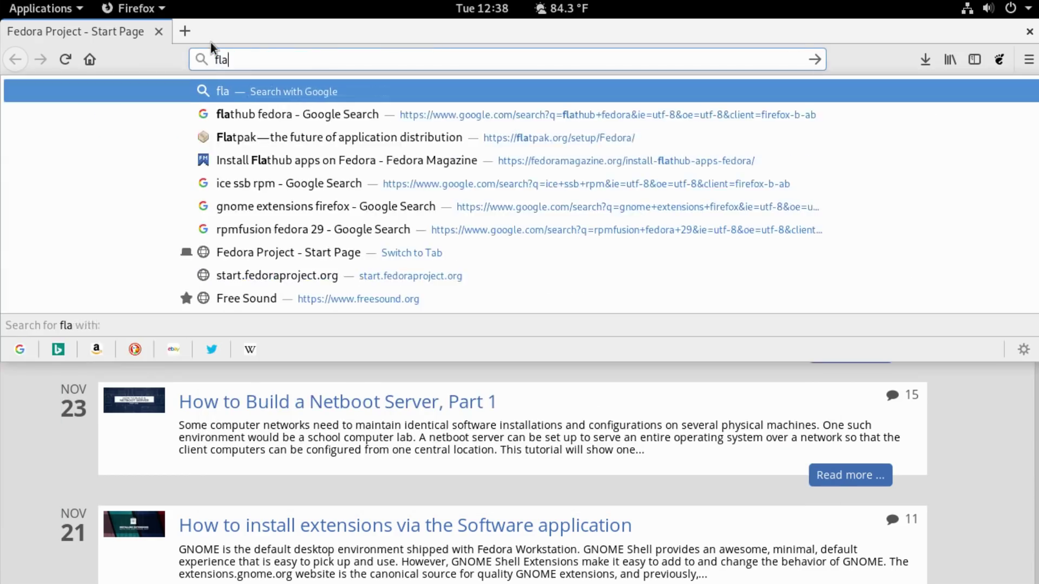
{"action": "type", "text": "t remix gnom"}
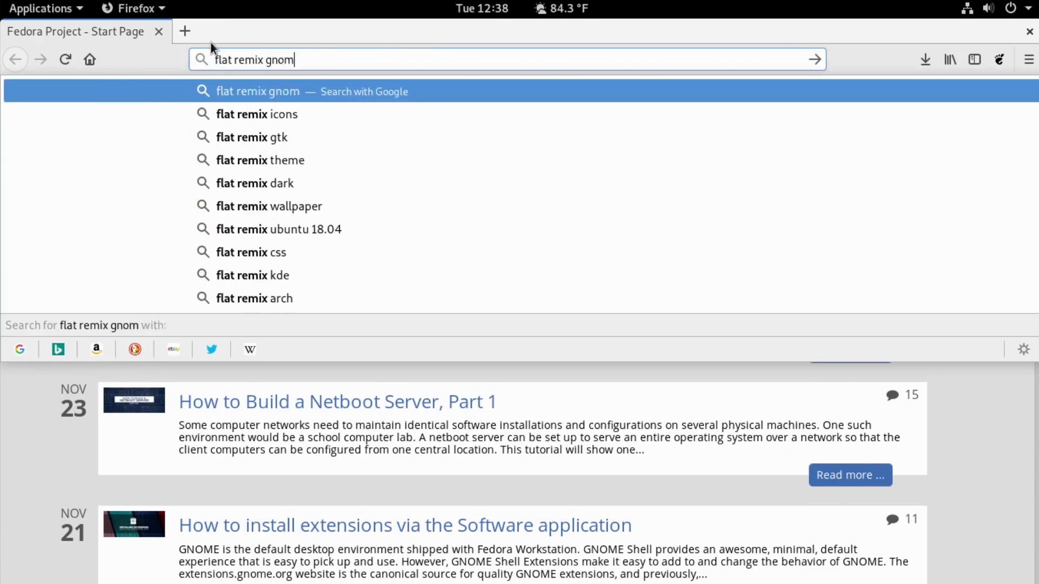
{"action": "type", "text": "e fedora c"}
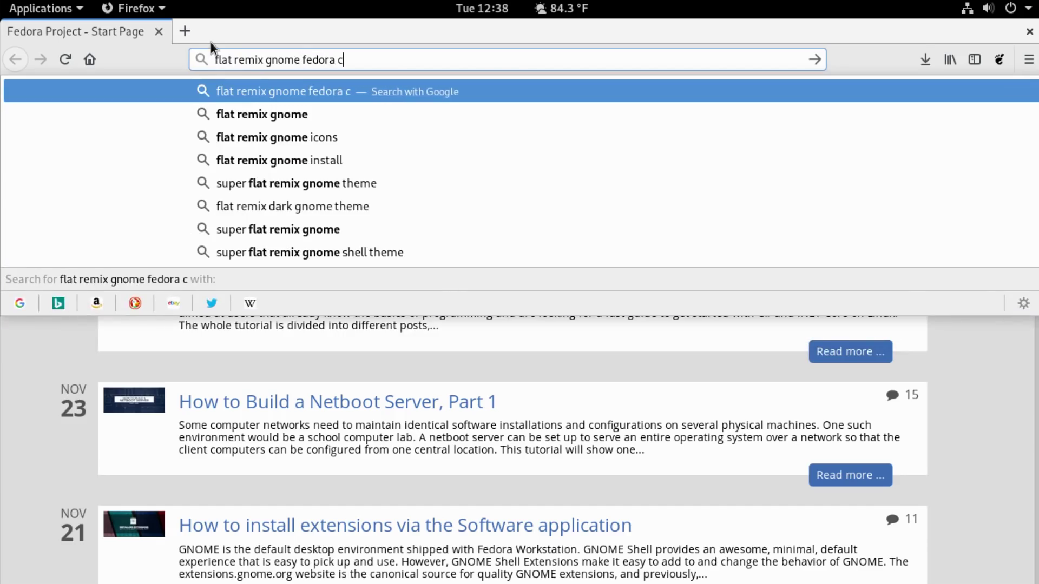
{"action": "type", "text": "opr"}
{"action": "key", "text": "Return"}
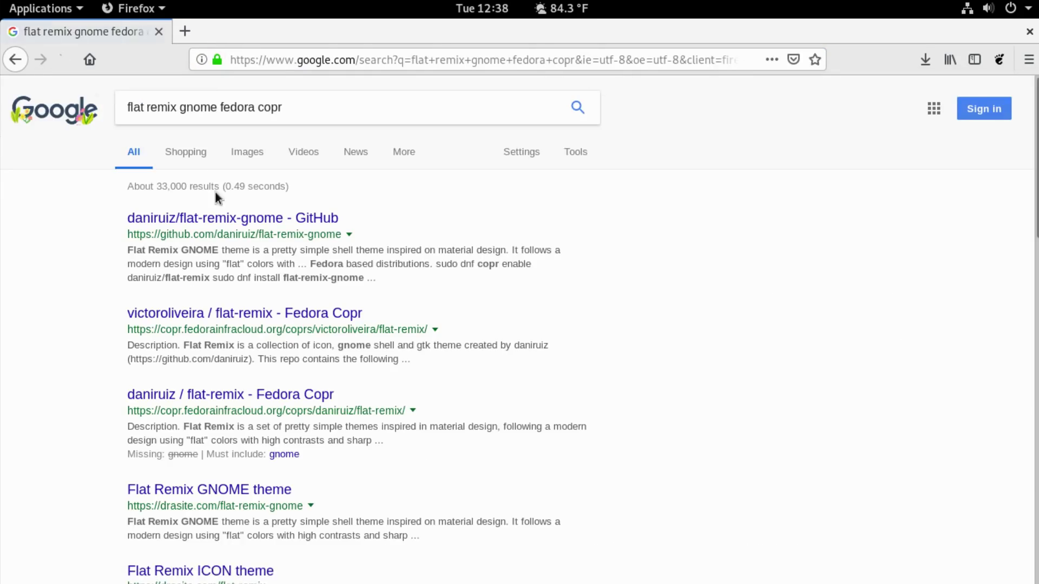
{"action": "left_click", "coordinate": [222, 219]}
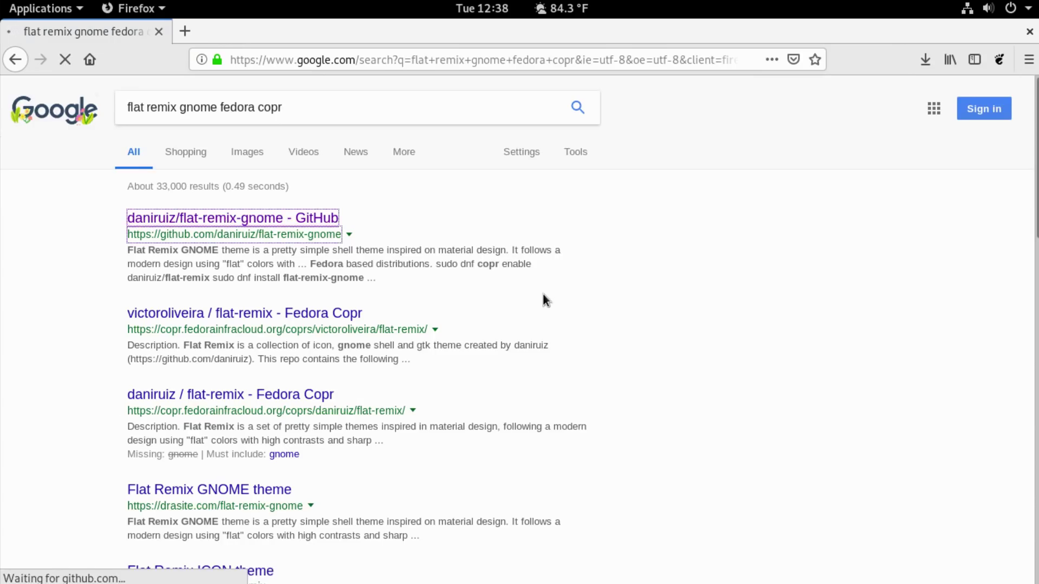
Step: Select the 'sudo dnf copr enable daniruiz/flat-remix' line under Fedora instructions
{"action": "scroll", "coordinate": [539, 351], "scroll_direction": "down", "scroll_amount": 10}
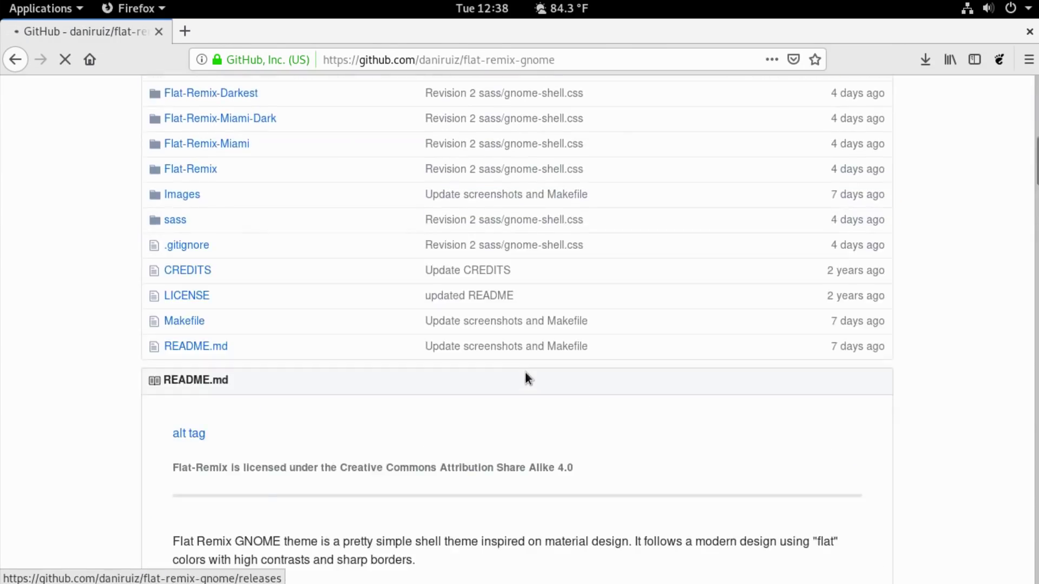
{"action": "scroll", "coordinate": [518, 374], "scroll_direction": "down", "scroll_amount": 15}
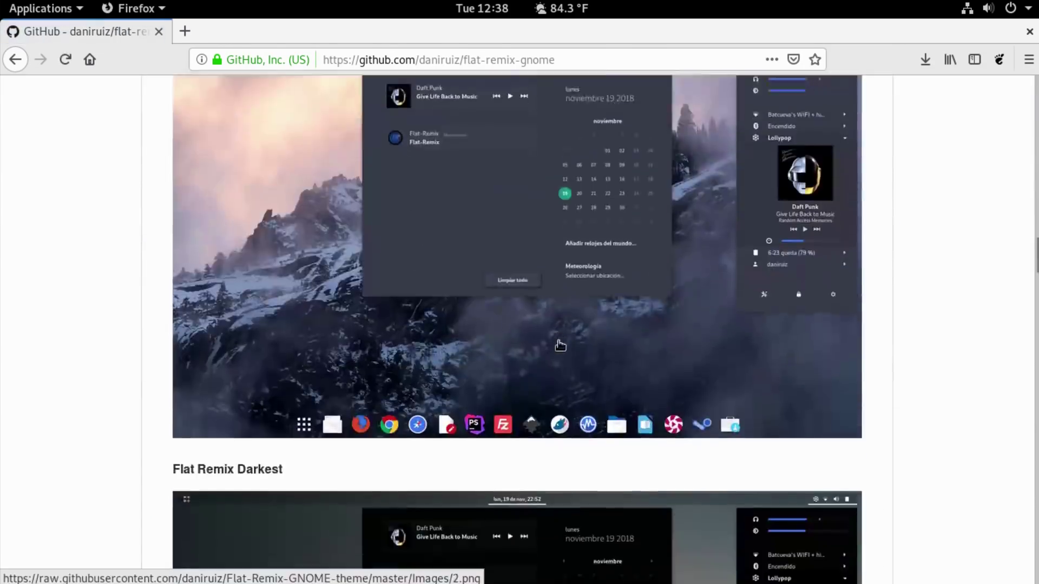
{"action": "scroll", "coordinate": [559, 345], "scroll_direction": "down", "scroll_amount": 20}
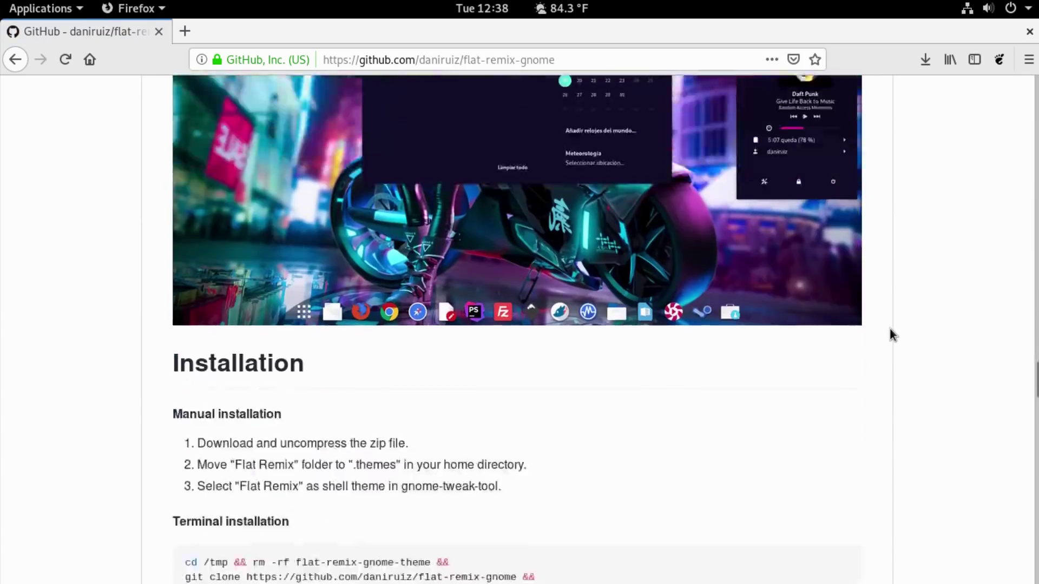
{"action": "scroll", "coordinate": [431, 320], "scroll_direction": "down", "scroll_amount": 7}
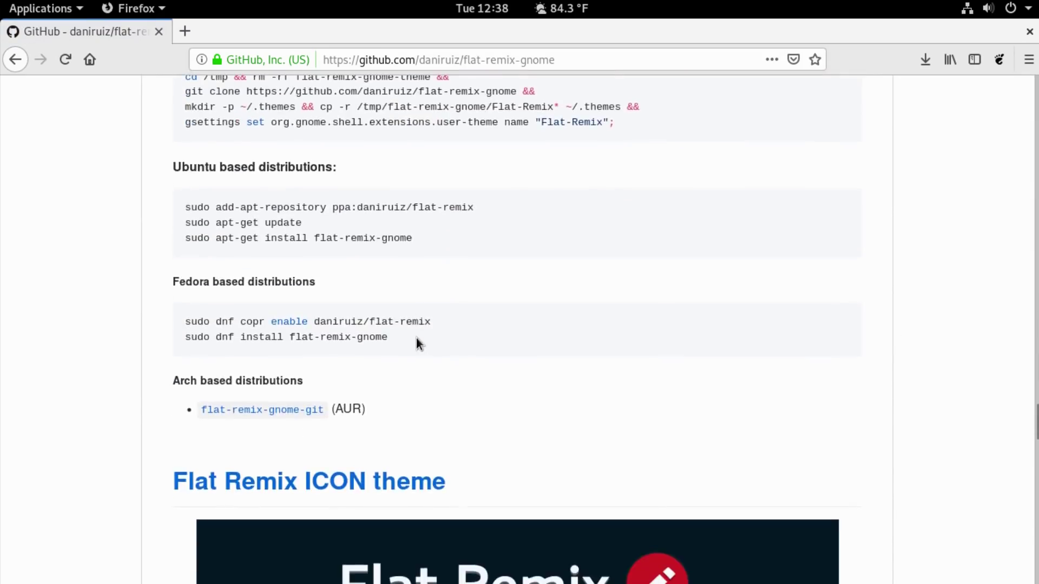
{"action": "left_click_drag", "start_coordinate": [431, 321], "coordinate": [184, 317]}
{"action": "key", "text": "super+c"}
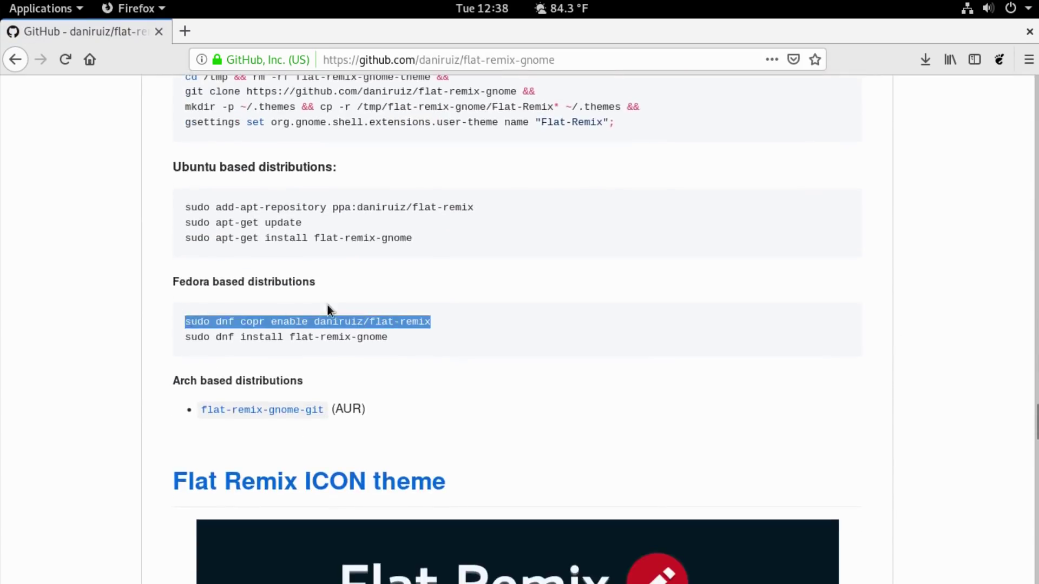
Step: Open a terminal and run the pasted copr enable command, entering the sudo password
{"action": "key", "text": "super"}
{"action": "type", "text": "term"}
{"action": "key", "text": "Return"}
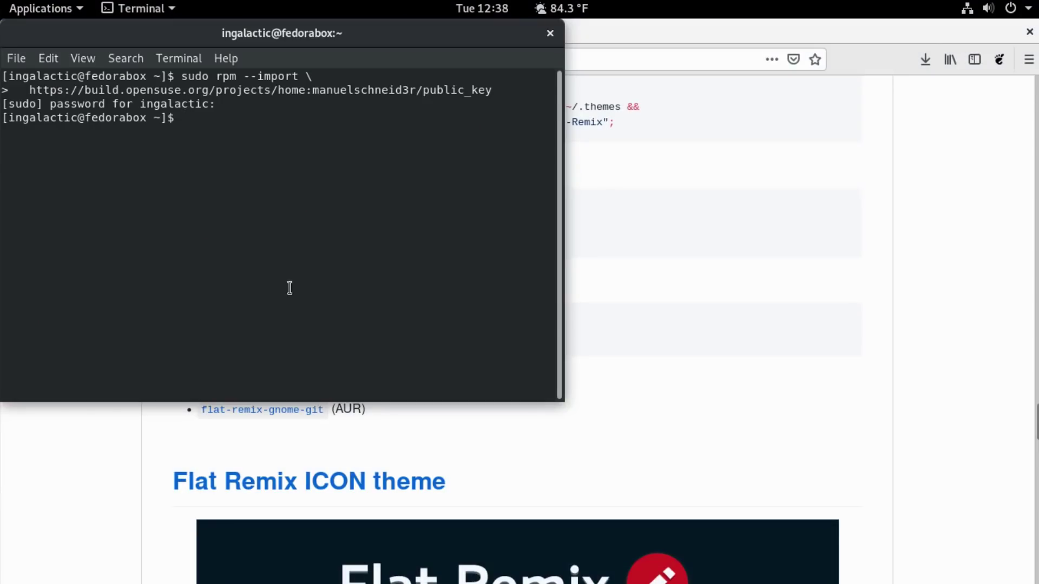
{"action": "left_click_drag", "start_coordinate": [256, 44], "coordinate": [512, 125]}
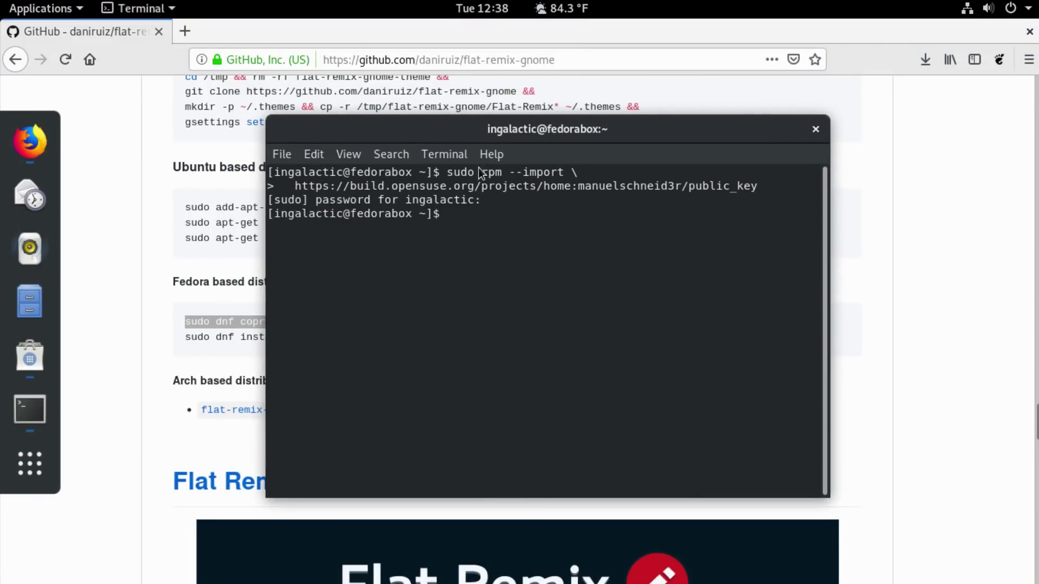
{"action": "middle_click", "coordinate": [477, 230]}
{"action": "key", "text": "Return"}
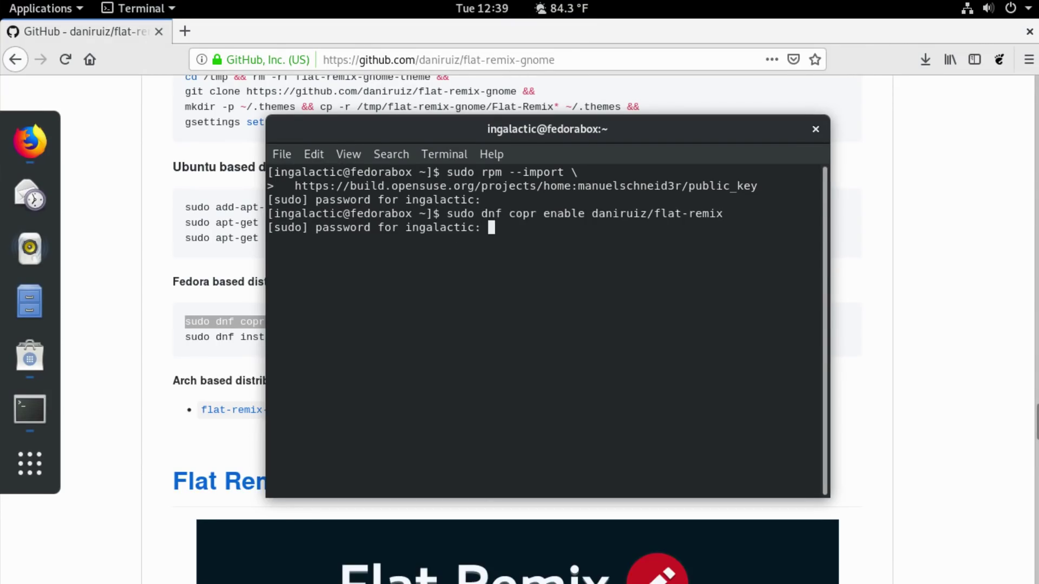
{"action": "key", "text": "Return"}
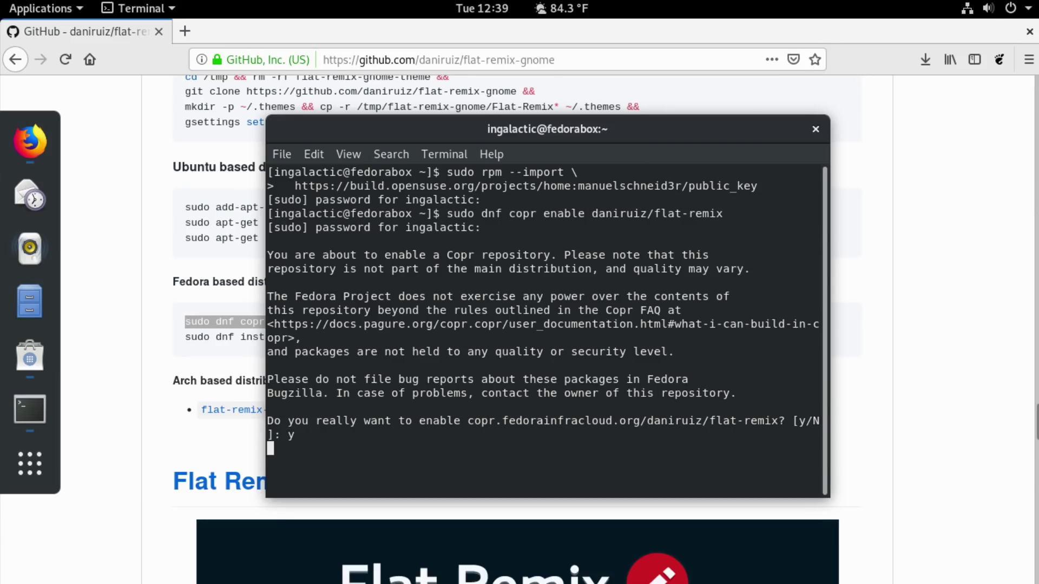
Step: Copy and run 'sudo dnf install flat-remix-gnome', confirming with y
{"action": "key", "text": "alt+Tab"}
{"action": "left_click_drag", "start_coordinate": [407, 339], "coordinate": [220, 341]}
{"action": "key", "text": "ctrl+c"}
{"action": "key", "text": "alt+Tab"}
{"action": "key", "text": "ctrl+shift+v"}
{"action": "key", "text": "Return"}
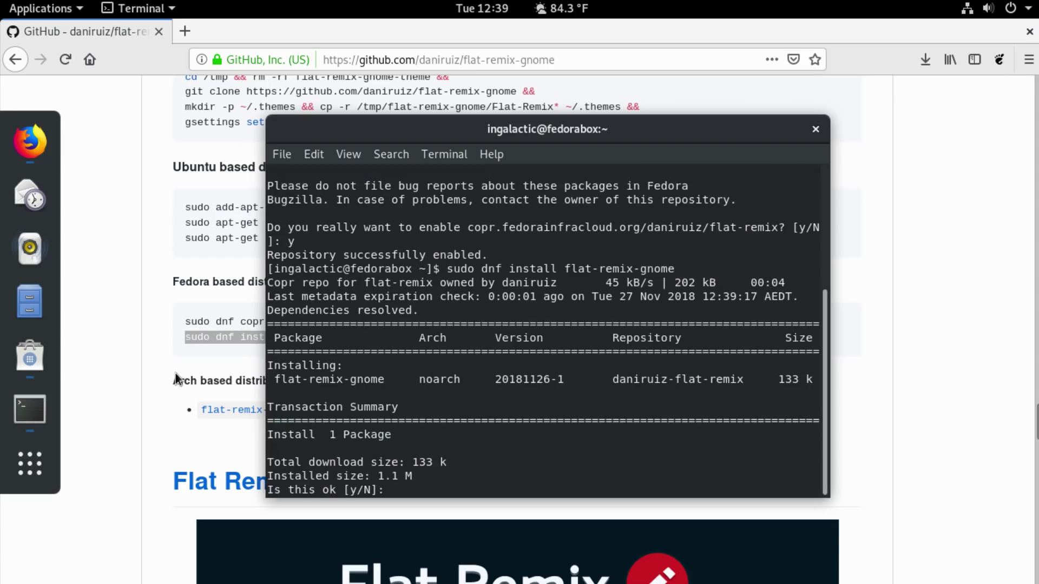
{"action": "type", "text": "y"}
{"action": "key", "text": "Return"}
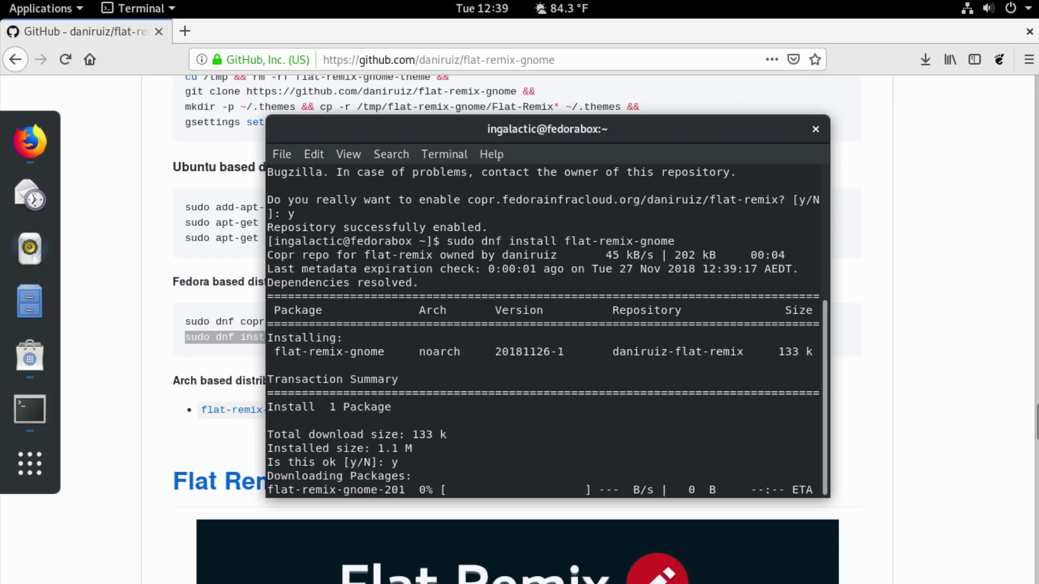
{"action": "left_click", "coordinate": [181, 404]}
Step: Scroll the flat-remix-gnome README to find the Flat Remix icon theme link
{"action": "scroll", "coordinate": [167, 405], "scroll_direction": "down", "scroll_amount": 15}
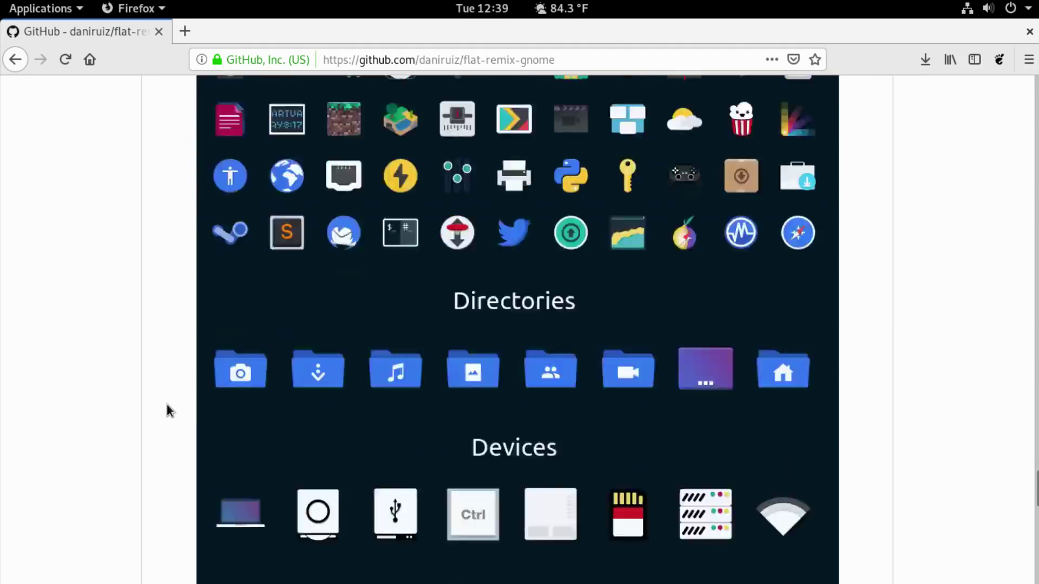
{"action": "scroll", "coordinate": [166, 405], "scroll_direction": "down", "scroll_amount": 10}
{"action": "scroll", "coordinate": [162, 387], "scroll_direction": "up", "scroll_amount": 15}
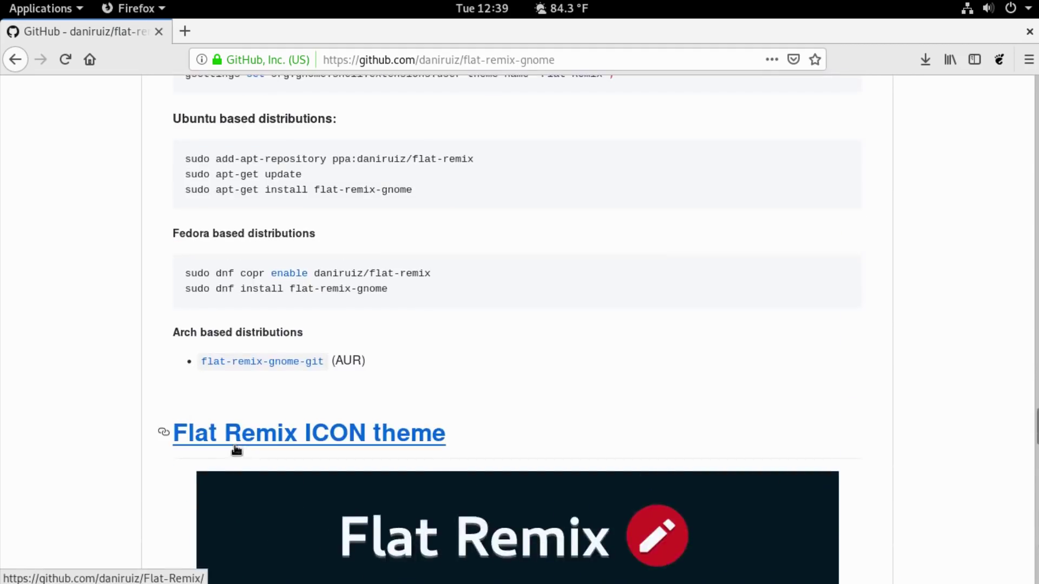
{"action": "scroll", "coordinate": [233, 441], "scroll_direction": "up", "scroll_amount": 15}
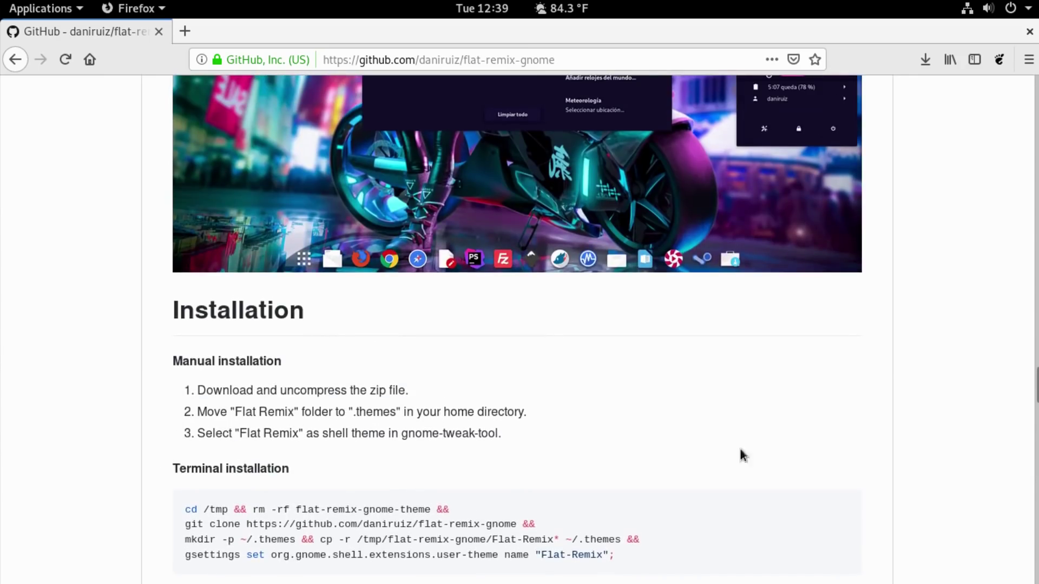
{"action": "scroll", "coordinate": [789, 444], "scroll_direction": "up", "scroll_amount": 15}
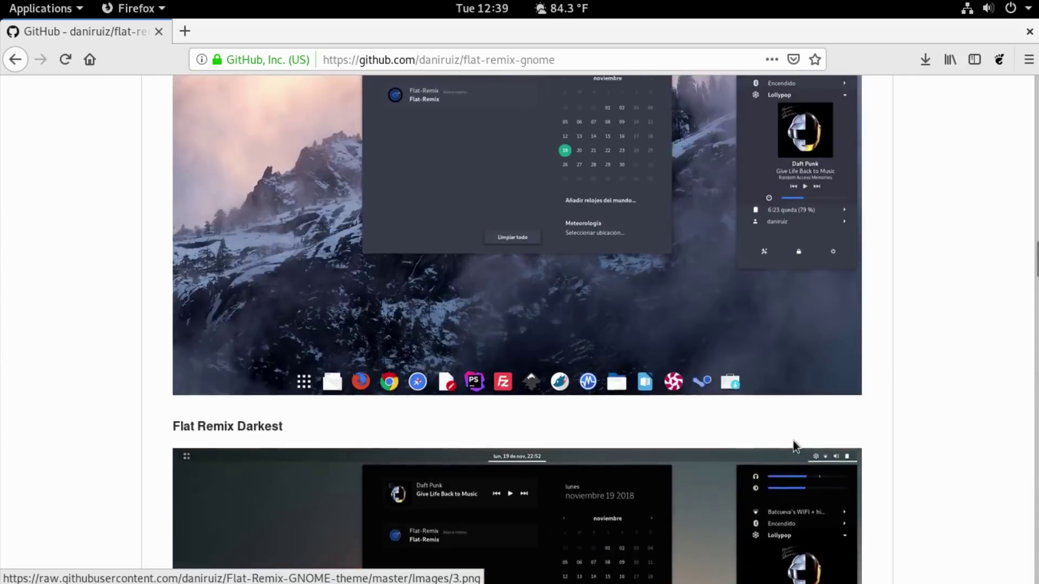
{"action": "scroll", "coordinate": [795, 448], "scroll_direction": "up", "scroll_amount": 8}
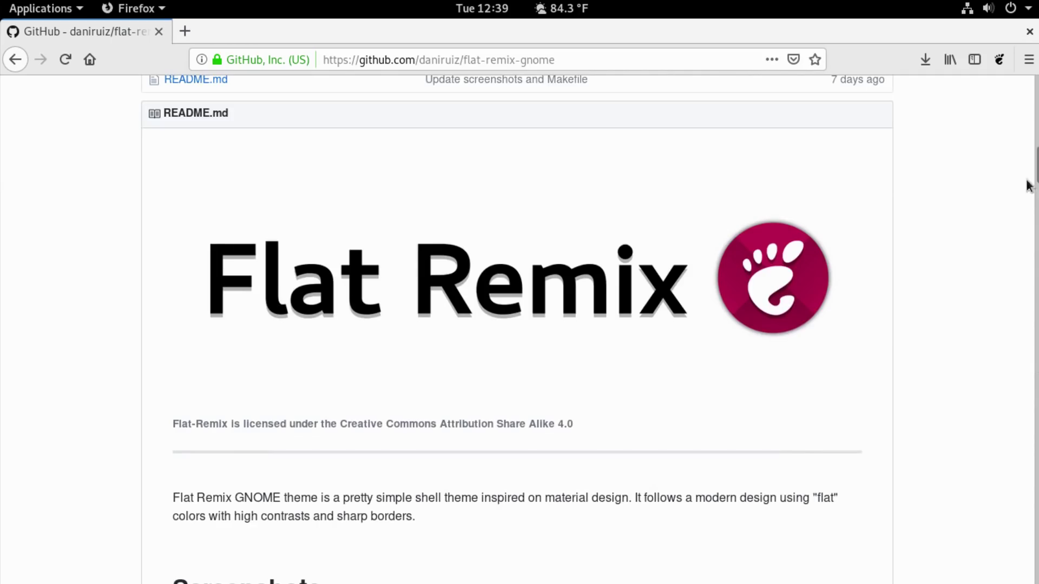
{"action": "left_click_drag", "start_coordinate": [1037, 168], "coordinate": [995, 569]}
{"action": "scroll", "coordinate": [589, 438], "scroll_direction": "up", "scroll_amount": 10}
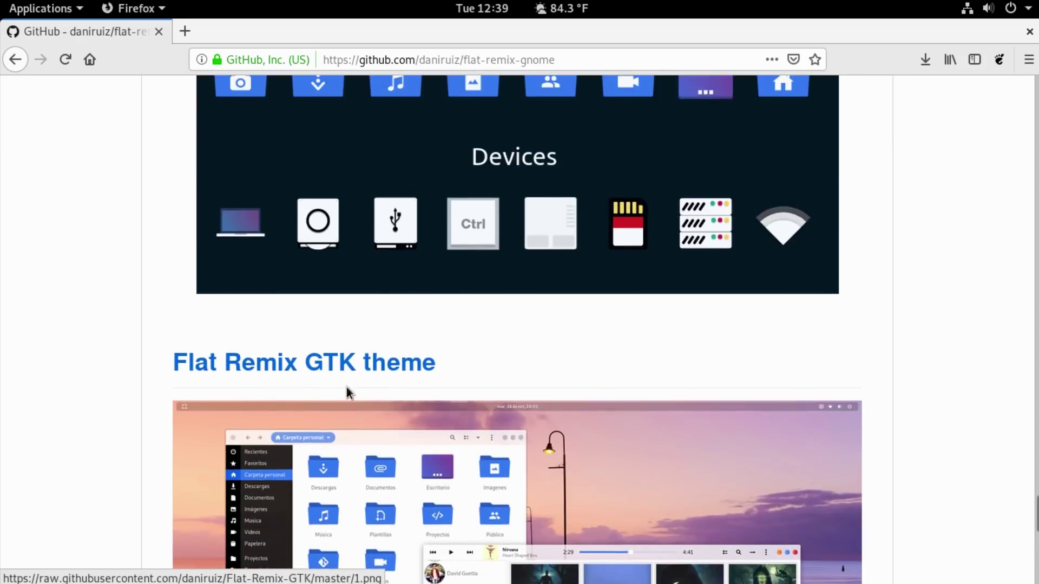
{"action": "scroll", "coordinate": [369, 372], "scroll_direction": "down", "scroll_amount": 4}
{"action": "scroll", "coordinate": [369, 371], "scroll_direction": "down", "scroll_amount": 5}
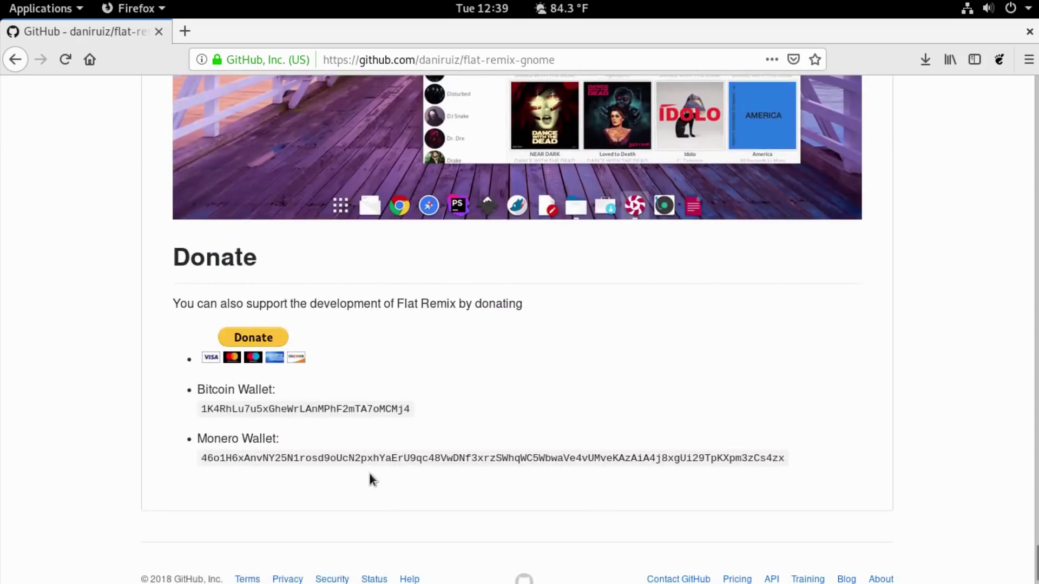
{"action": "scroll", "coordinate": [386, 491], "scroll_direction": "up", "scroll_amount": 20}
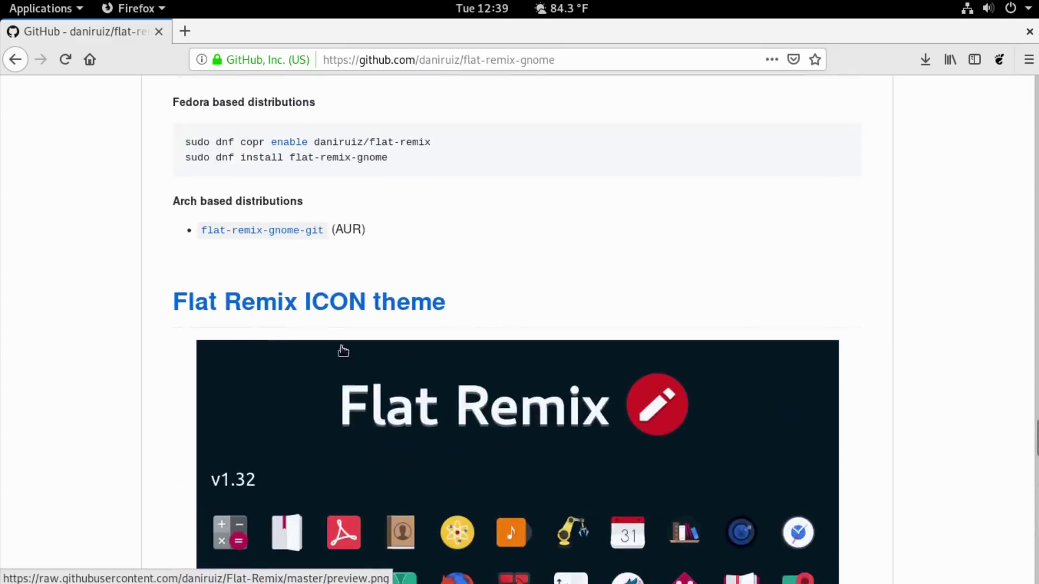
Step: Open the Flat Remix icon theme repository and scroll to its Fedora install section
{"action": "left_click", "coordinate": [323, 311]}
{"action": "scroll", "coordinate": [603, 379], "scroll_direction": "down", "scroll_amount": 10}
{"action": "scroll", "coordinate": [606, 382], "scroll_direction": "down", "scroll_amount": 20}
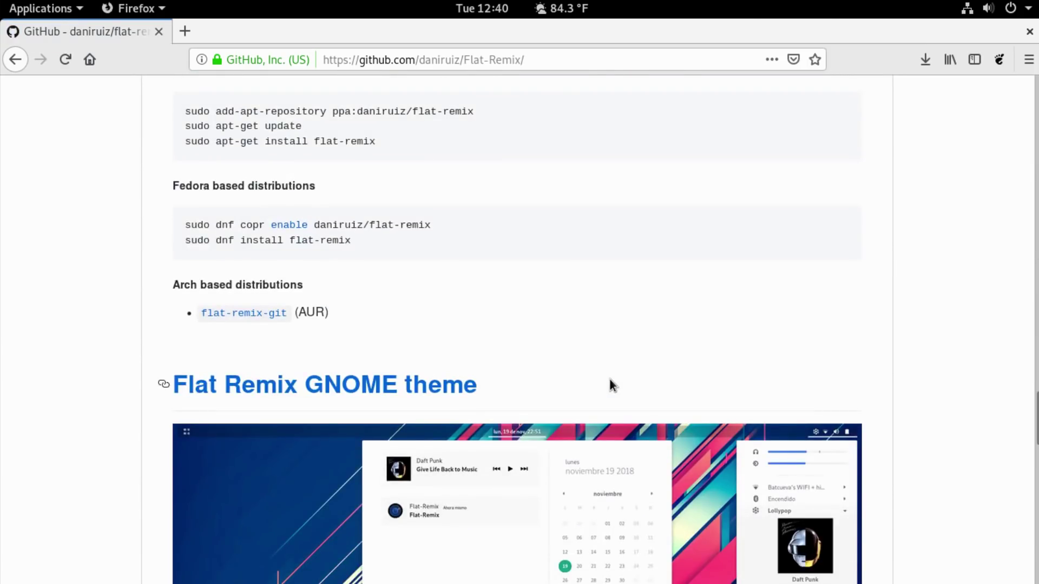
{"action": "scroll", "coordinate": [610, 380], "scroll_direction": "up", "scroll_amount": 3}
Step: Accept the GPG key, then install the flat-remix icon package by editing the recalled command
{"action": "key", "text": "alt+Tab"}
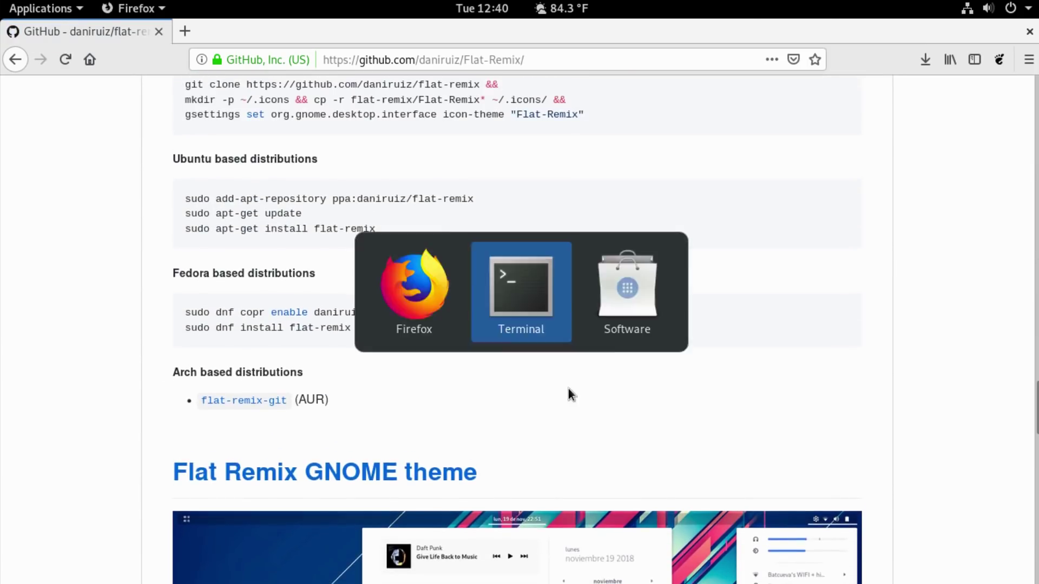
{"action": "type", "text": "y"}
{"action": "key", "text": "Return"}
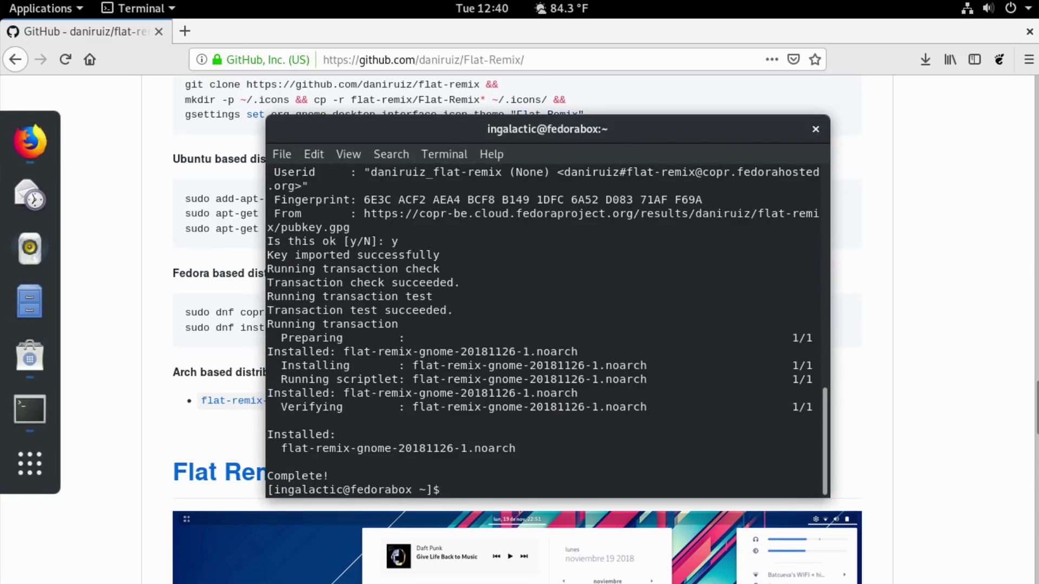
{"action": "key", "text": "Up"}
{"action": "key", "text": "BackSpace"}
{"action": "key", "text": "BackSpace"}
{"action": "key", "text": "BackSpace"}
{"action": "key", "text": "BackSpace"}
{"action": "key", "text": "BackSpace"}
{"action": "key", "text": "BackSpace"}
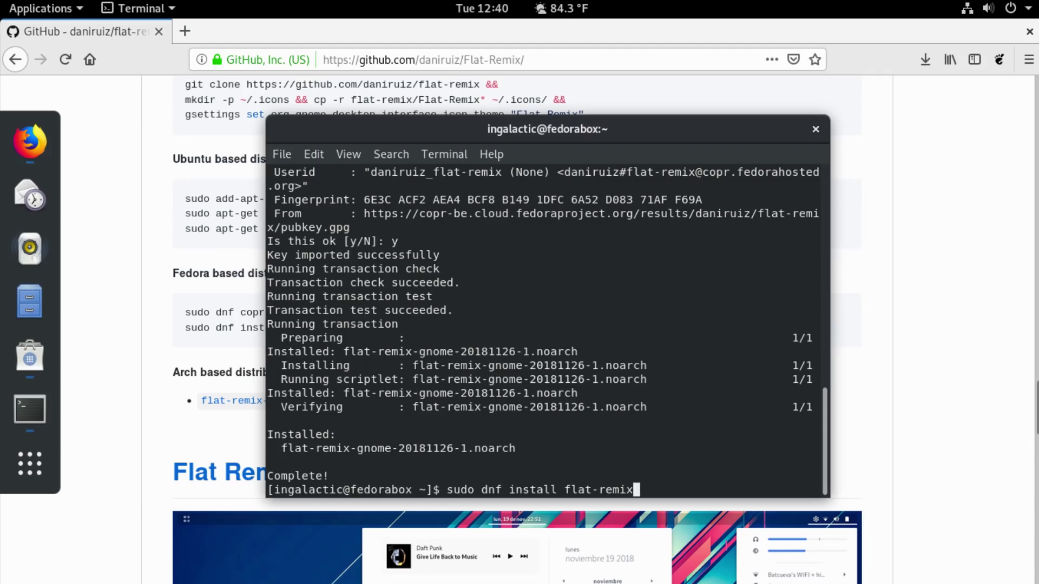
{"action": "key", "text": "Return"}
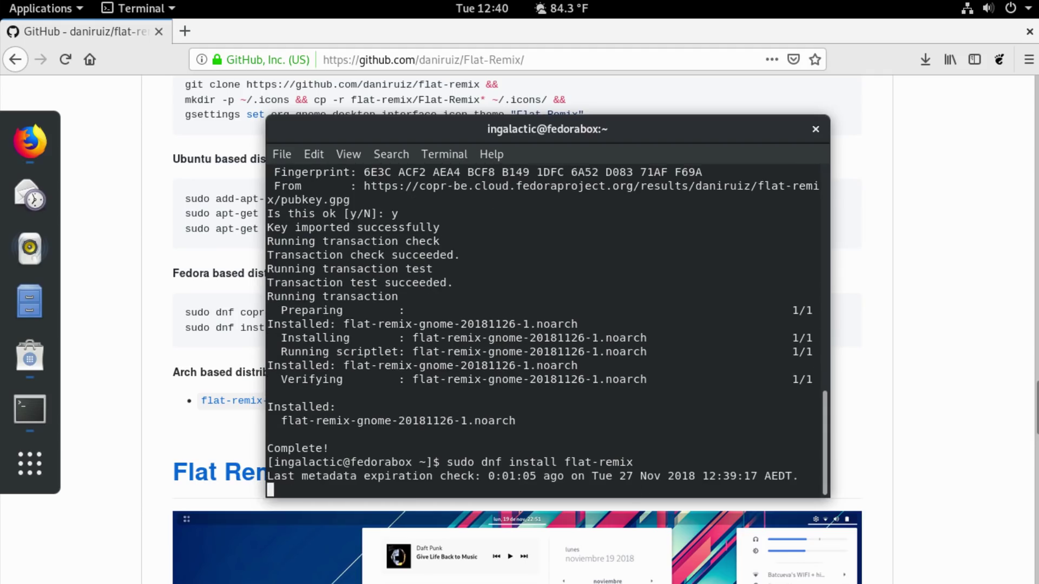
{"action": "key", "text": "Return"}
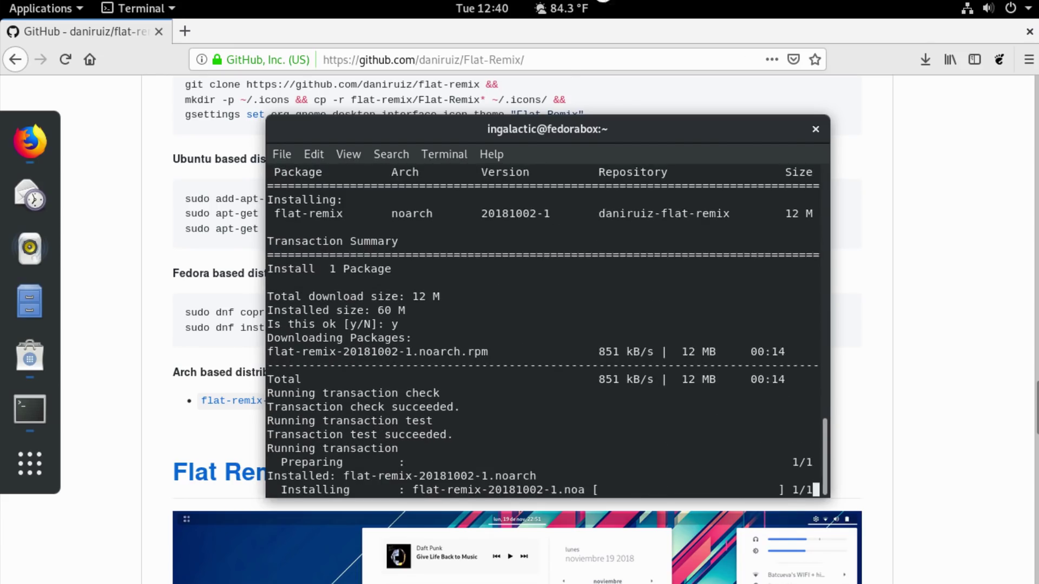
Step: Open the OpenWeather extension settings from the top-bar weather indicator
{"action": "left_click", "coordinate": [568, 11]}
{"action": "left_click", "coordinate": [562, 11]}
{"action": "left_click", "coordinate": [562, 11]}
{"action": "left_click", "coordinate": [892, 248]}
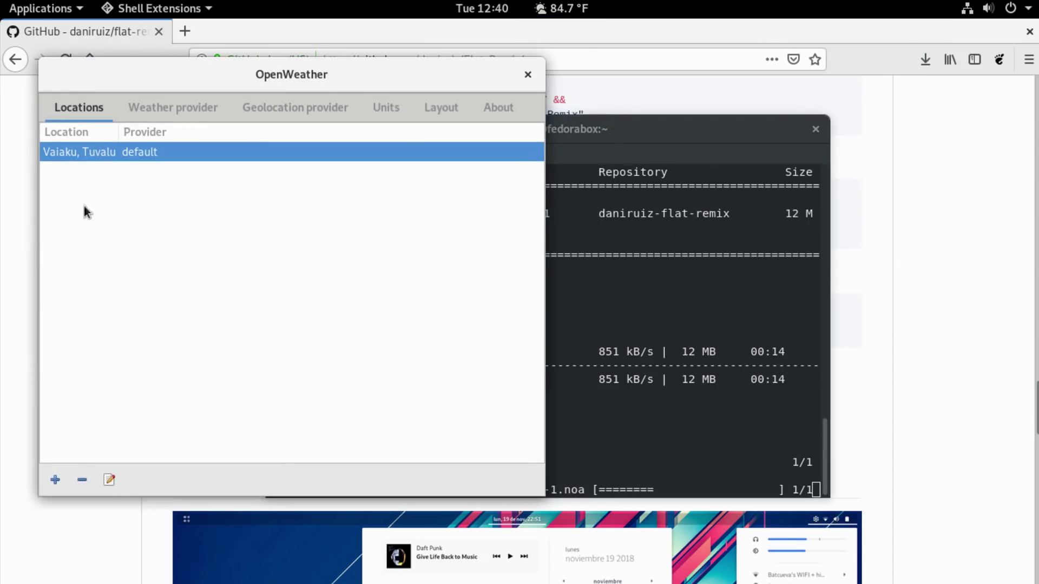
Step: Add Launceston, Tasmania as a new weather location
{"action": "left_click", "coordinate": [54, 480]}
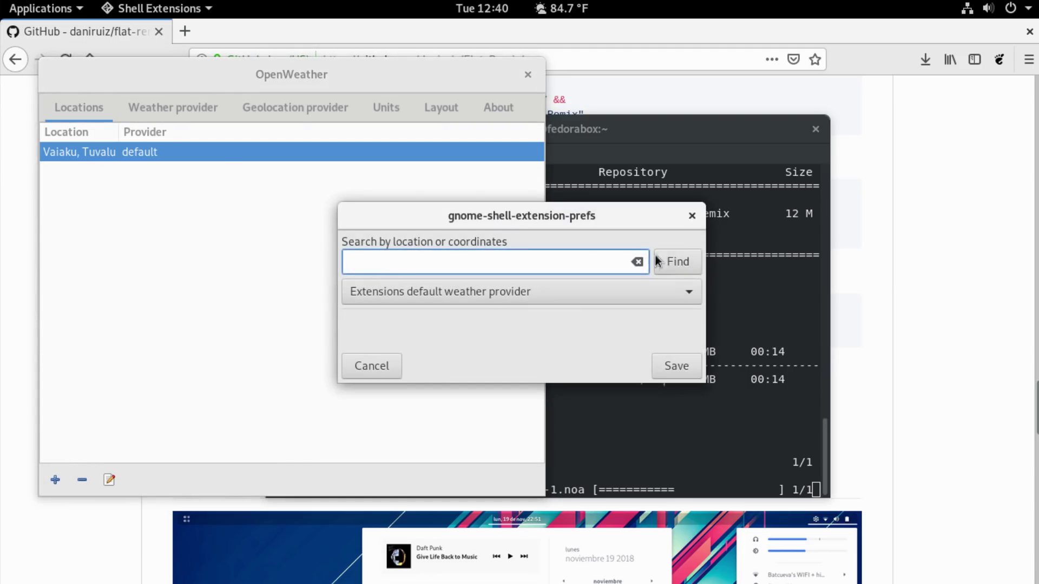
{"action": "left_click", "coordinate": [582, 261]}
{"action": "type", "text": "Launceston, TAS"}
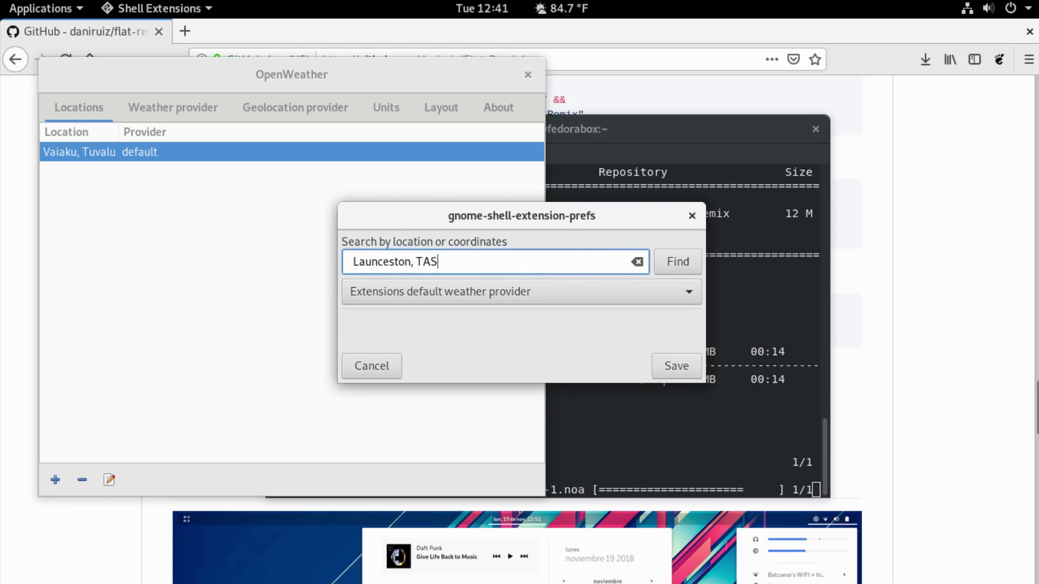
{"action": "key", "text": "Return"}
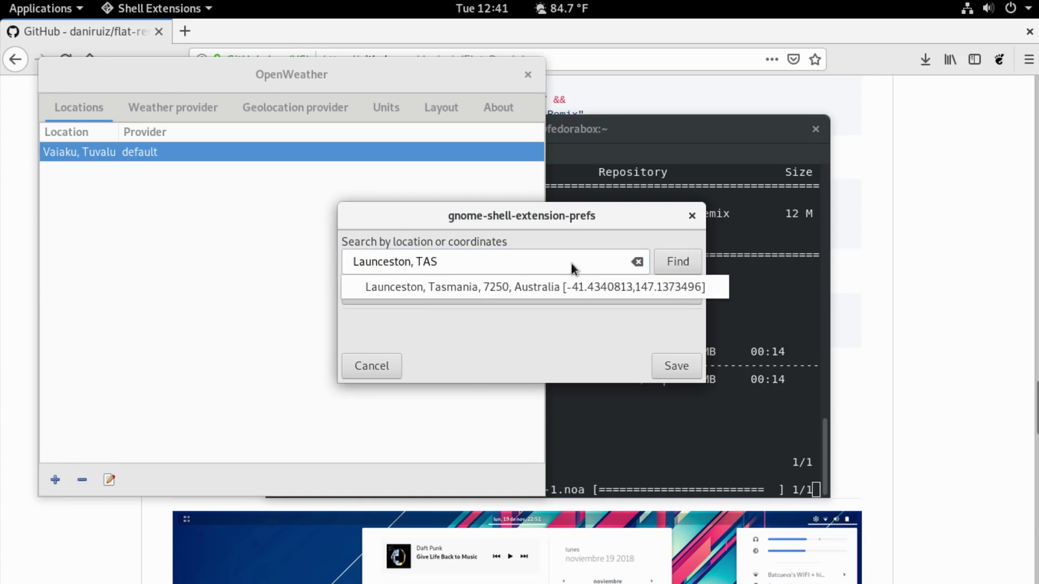
{"action": "left_click", "coordinate": [558, 287]}
{"action": "left_click", "coordinate": [676, 365]}
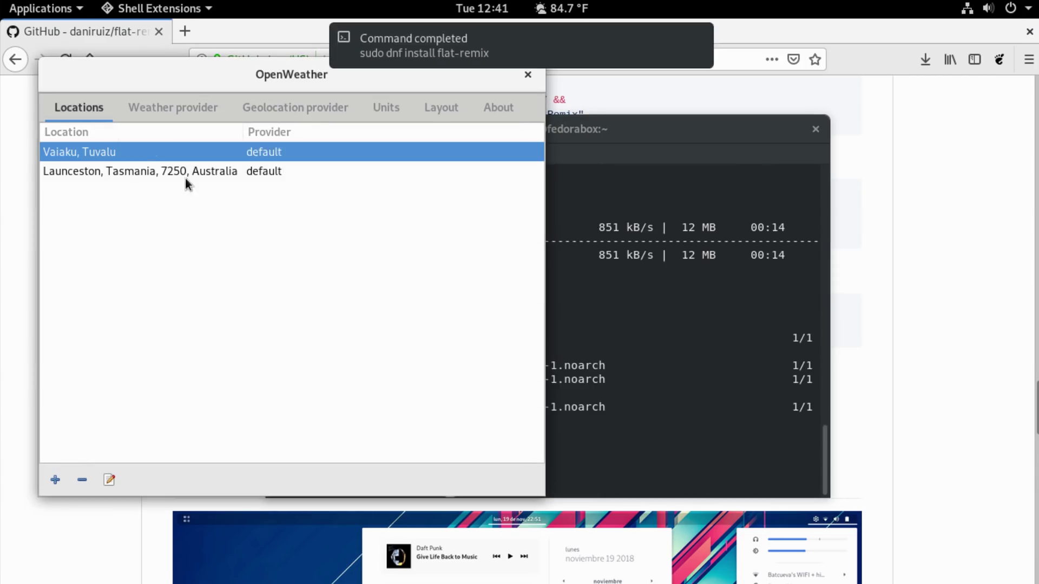
Step: Remove the Vaiaku, Tuvalu location
{"action": "left_click", "coordinate": [185, 170]}
{"action": "key", "text": "Up"}
{"action": "left_click", "coordinate": [82, 480]}
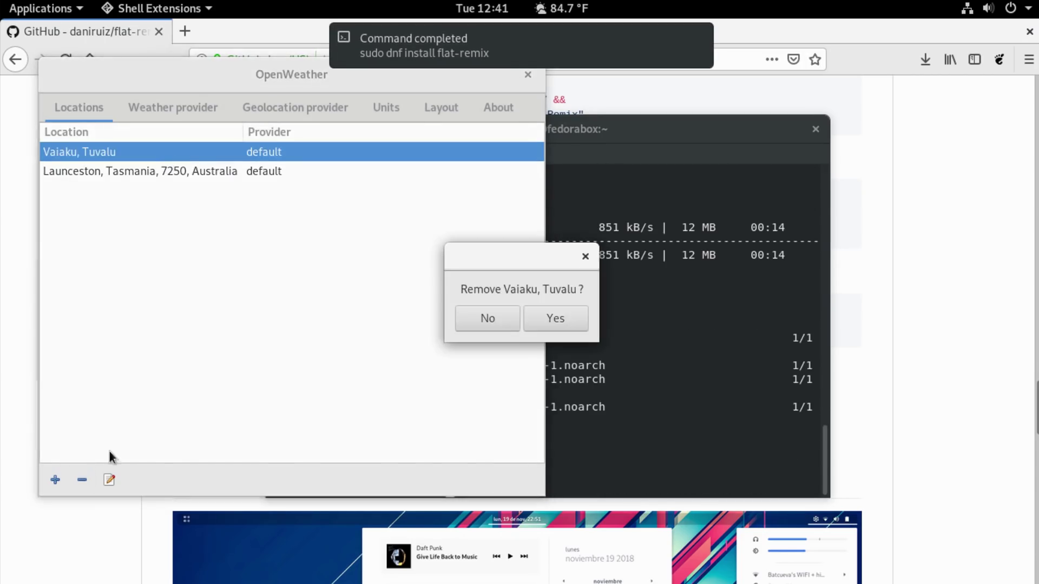
{"action": "left_click", "coordinate": [555, 318]}
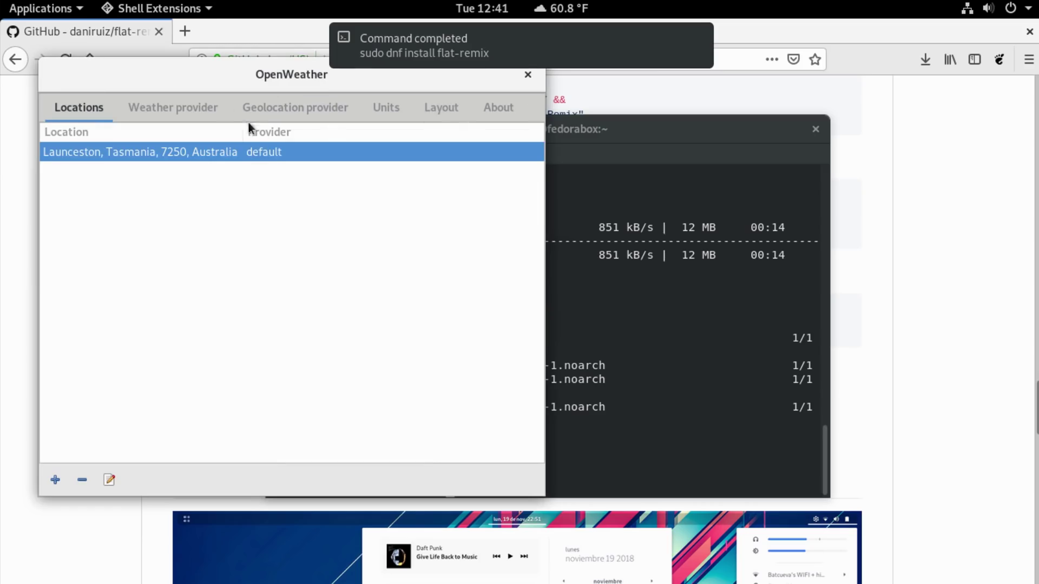
Step: Set temperature to °C, change the wind speed unit, and set pressure to bar
{"action": "left_click", "coordinate": [179, 108]}
{"action": "left_click", "coordinate": [368, 108]}
{"action": "left_click", "coordinate": [172, 142]}
{"action": "left_click", "coordinate": [162, 116]}
{"action": "left_click", "coordinate": [178, 172]}
{"action": "left_click", "coordinate": [181, 194]}
{"action": "left_click", "coordinate": [181, 205]}
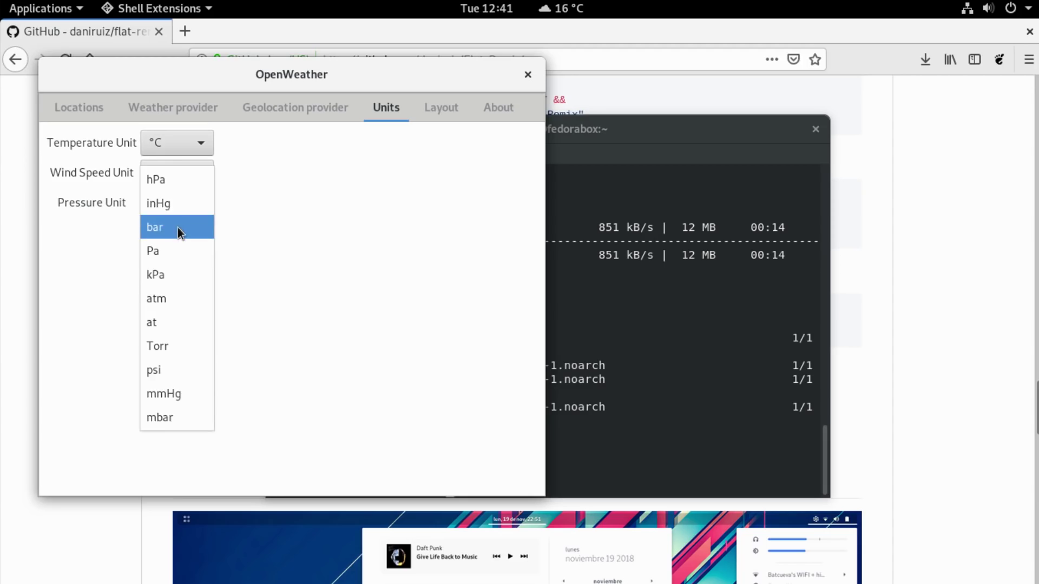
{"action": "left_click", "coordinate": [178, 227]}
Step: Close the OpenWeather preferences and check the updated weather panel readings
{"action": "left_click", "coordinate": [441, 107]}
{"action": "left_click", "coordinate": [79, 107]}
{"action": "left_click", "coordinate": [528, 74]}
{"action": "left_click", "coordinate": [558, 8]}
{"action": "left_click", "coordinate": [568, 9]}
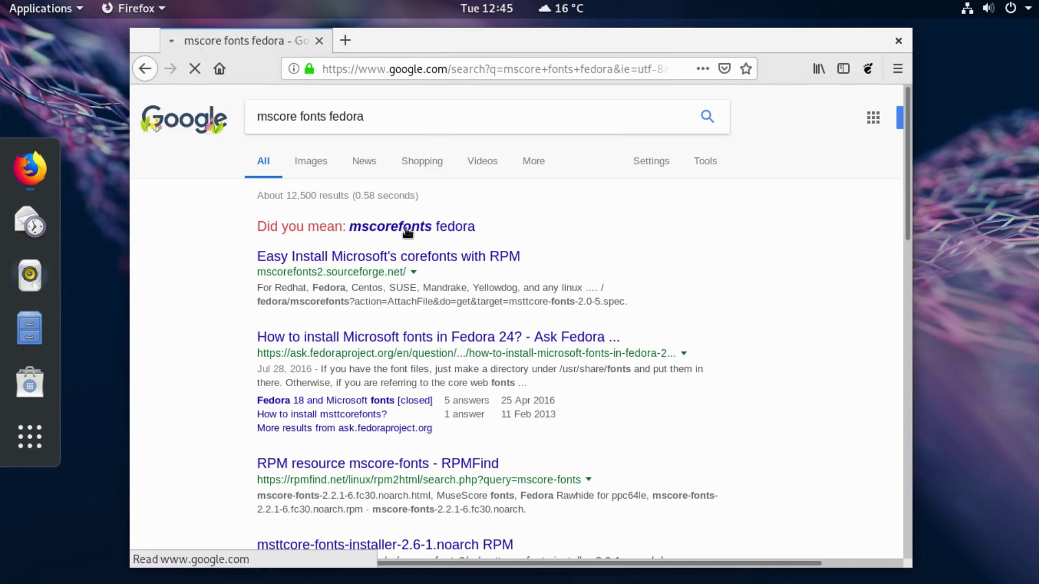
Step: Open the Microsoft core fonts RPM guide, then start a terminal with 'sudo dnf install' typed
{"action": "left_click", "coordinate": [420, 258]}
{"action": "scroll", "coordinate": [433, 308], "scroll_direction": "down", "scroll_amount": 8}
{"action": "key", "text": "super"}
{"action": "type", "text": "term"}
{"action": "key", "text": "Return"}
{"action": "type", "text": "dnf"}
{"action": "key", "text": "BackSpace"}
{"action": "key", "text": "BackSpace"}
{"action": "key", "text": "BackSpace"}
{"action": "type", "text": "sudo dnf install"}
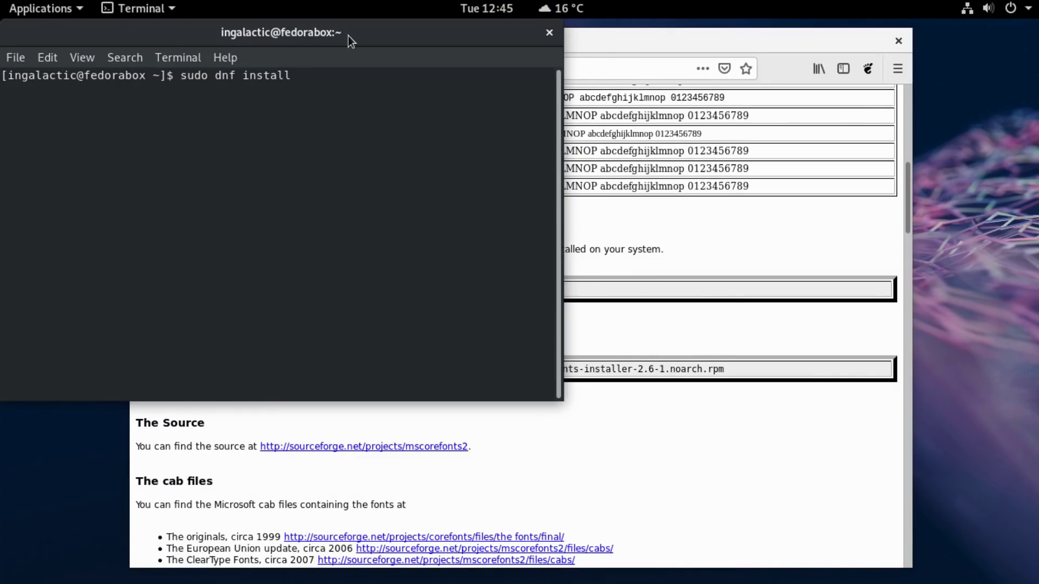
Step: Install curl, cabextract and the other listed prerequisites with dnf, confirming with y
{"action": "left_click_drag", "start_coordinate": [348, 36], "coordinate": [627, 403]}
{"action": "type", "text": "curl"}
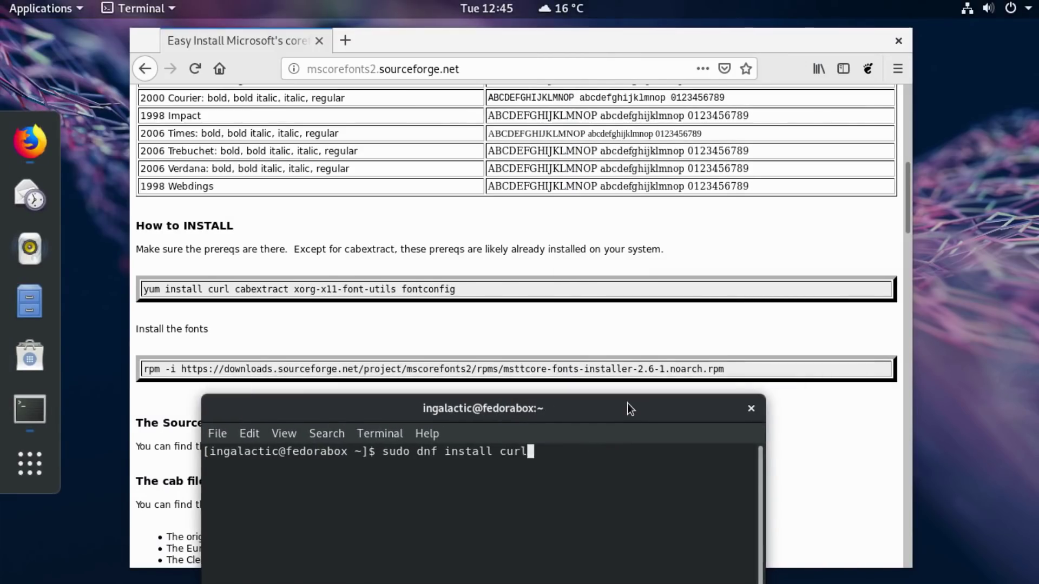
{"action": "left_click_drag", "start_coordinate": [454, 290], "coordinate": [234, 292]}
{"action": "key", "text": "super+c"}
{"action": "key", "text": "alt+Tab"}
{"action": "middle_click", "coordinate": [555, 456]}
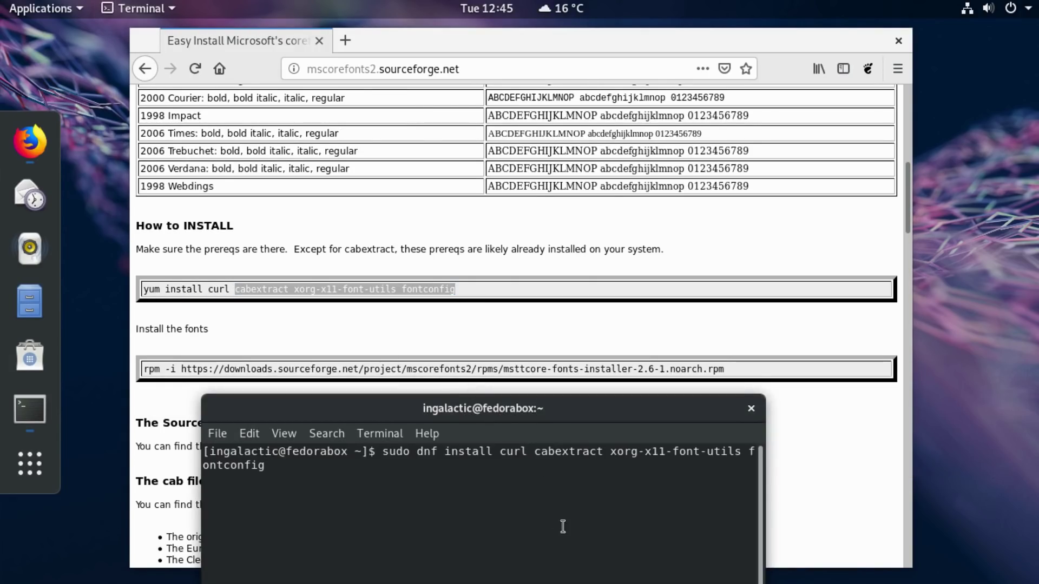
{"action": "key", "text": "Return"}
{"action": "key", "text": "Return"}
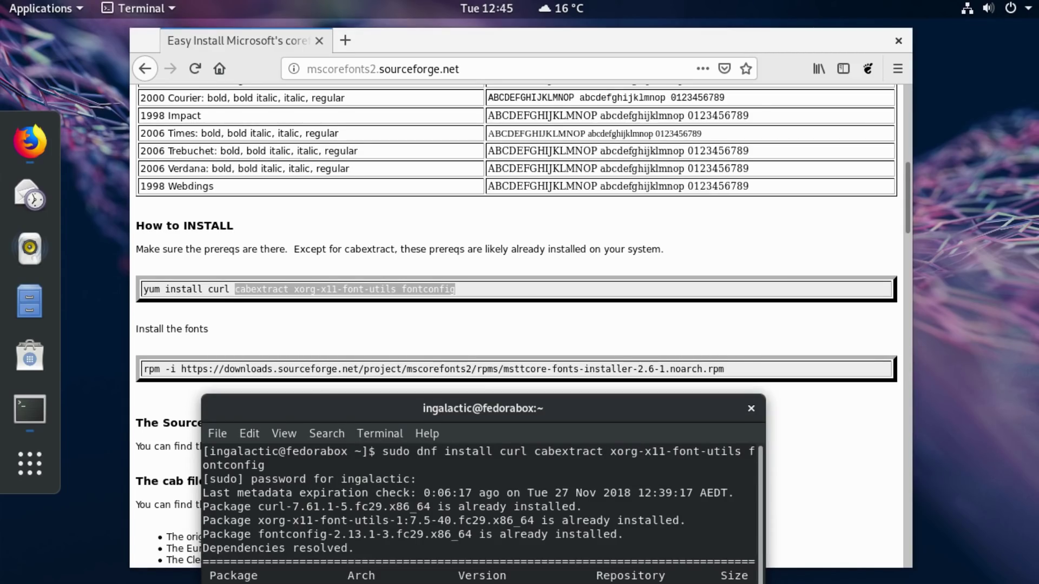
{"action": "left_click_drag", "start_coordinate": [534, 403], "coordinate": [537, 135]}
{"action": "type", "text": "y"}
{"action": "key", "text": "Return"}
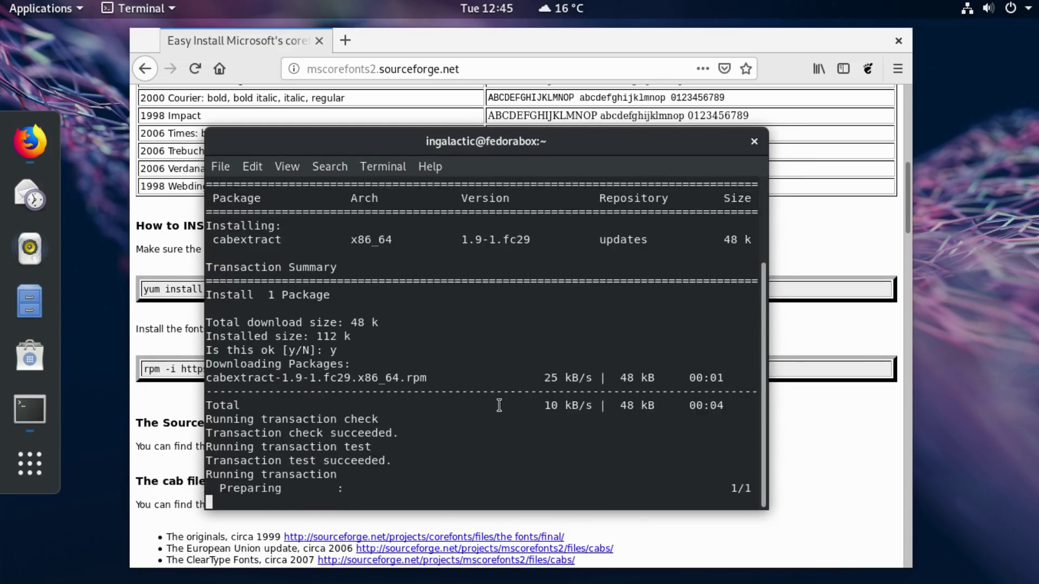
Step: Install the msttcore-fonts-installer rpm from the page's command, run with sudo
{"action": "left_click", "coordinate": [168, 370]}
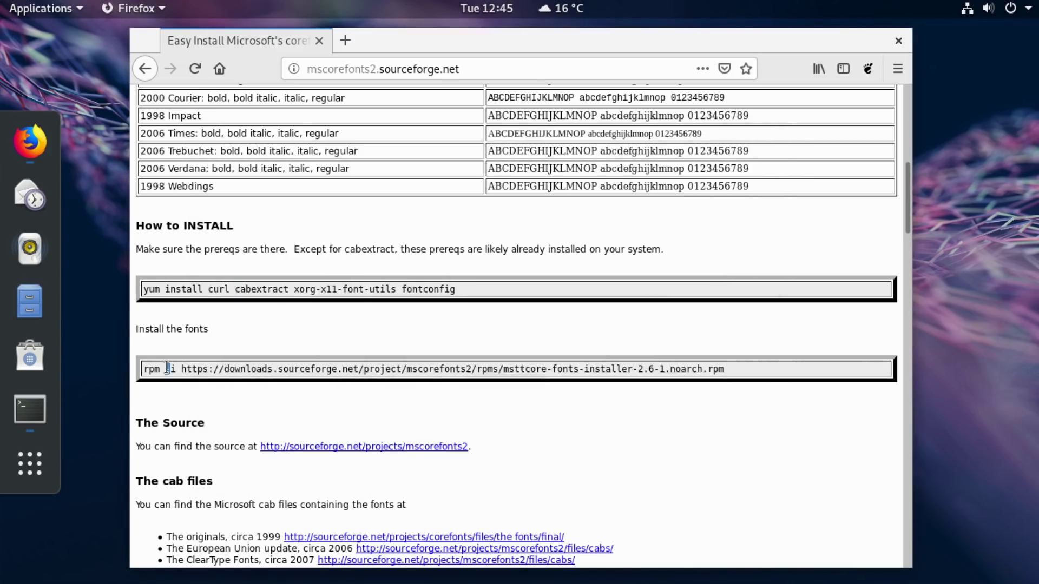
{"action": "triple_click", "coordinate": [168, 370]}
{"action": "key", "text": "alt+Tab"}
{"action": "middle_click", "coordinate": [377, 480]}
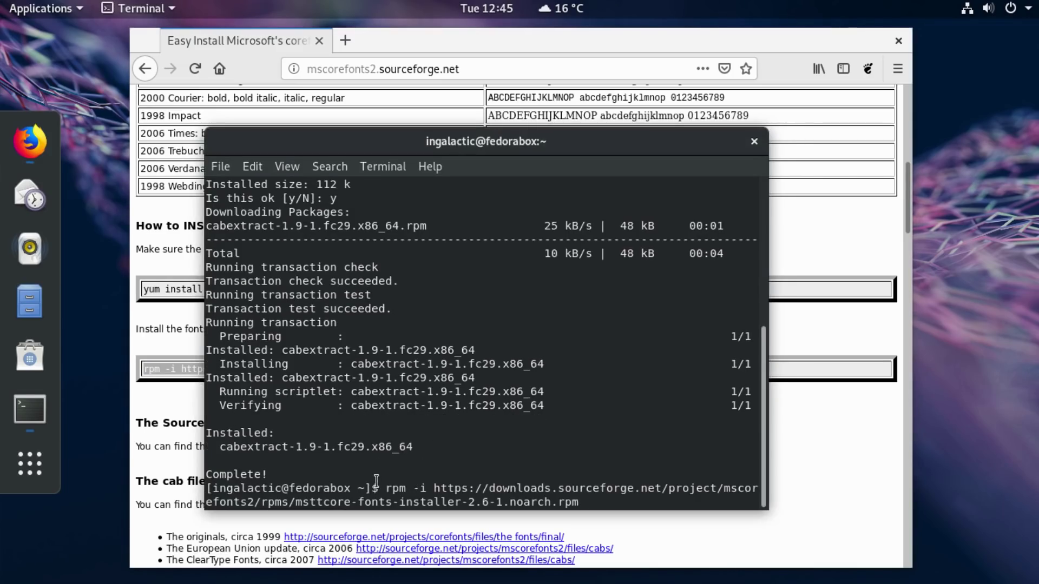
{"action": "key", "text": "Left"}
{"action": "key", "text": "Left"}
{"action": "key", "text": "Left"}
{"action": "key", "text": "Left"}
{"action": "key", "text": "Left"}
{"action": "key", "text": "Left"}
{"action": "key", "text": "Left"}
{"action": "key", "text": "Left"}
{"action": "key", "text": "Left"}
{"action": "key", "text": "Left"}
{"action": "key", "text": "Left"}
{"action": "key", "text": "Left"}
{"action": "key", "text": "Left"}
{"action": "key", "text": "Left"}
{"action": "key", "text": "Left"}
{"action": "key", "text": "Left"}
{"action": "key", "text": "Left"}
{"action": "key", "text": "Left"}
{"action": "key", "text": "Left"}
{"action": "key", "text": "Left"}
{"action": "key", "text": "Left"}
{"action": "key", "text": "Left"}
{"action": "key", "text": "Left"}
{"action": "key", "text": "Left"}
{"action": "key", "text": "Left"}
{"action": "key", "text": "Left"}
{"action": "key", "text": "Left"}
{"action": "key", "text": "Left"}
{"action": "key", "text": "Left"}
{"action": "key", "text": "Left"}
{"action": "key", "text": "Left"}
{"action": "key", "text": "Left"}
{"action": "key", "text": "Left"}
{"action": "key", "text": "Left"}
{"action": "key", "text": "Left"}
{"action": "key", "text": "Left"}
{"action": "key", "text": "Left"}
{"action": "key", "text": "Left"}
{"action": "key", "text": "Left"}
{"action": "key", "text": "Left"}
{"action": "key", "text": "Left"}
{"action": "key", "text": "Left"}
{"action": "key", "text": "Left"}
{"action": "key", "text": "Left"}
{"action": "key", "text": "Left"}
{"action": "key", "text": "Left"}
{"action": "key", "text": "Left"}
{"action": "type", "text": "sudo"}
{"action": "key", "text": "Return"}
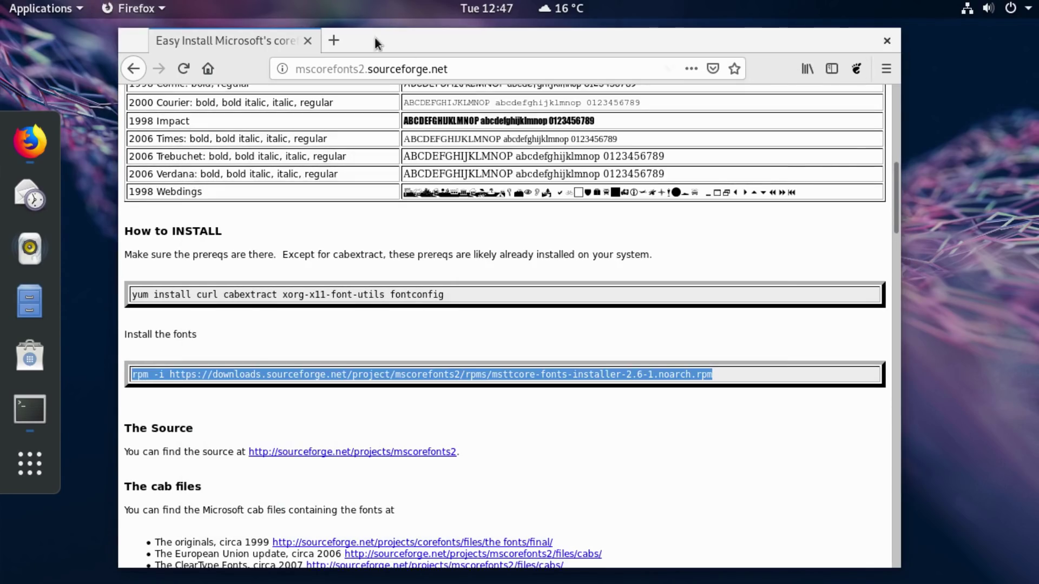
Step: Search the web for 'timeshift' and open its GitHub repository
{"action": "left_click", "coordinate": [333, 40]}
{"action": "left_click", "coordinate": [295, 40]}
{"action": "type", "text": "timeshift"}
{"action": "key", "text": "Return"}
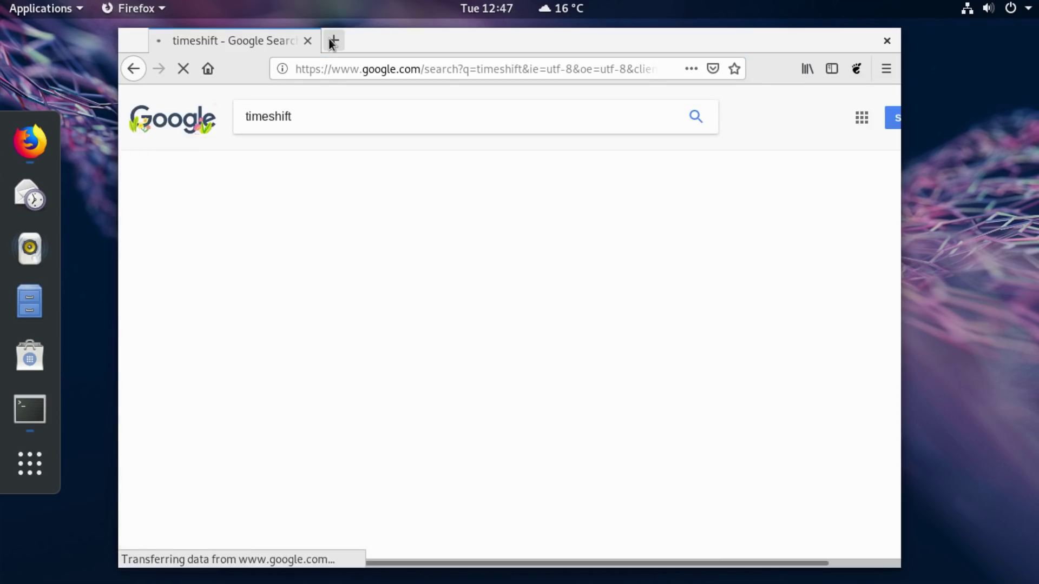
{"action": "scroll", "coordinate": [324, 249], "scroll_direction": "down", "scroll_amount": 10}
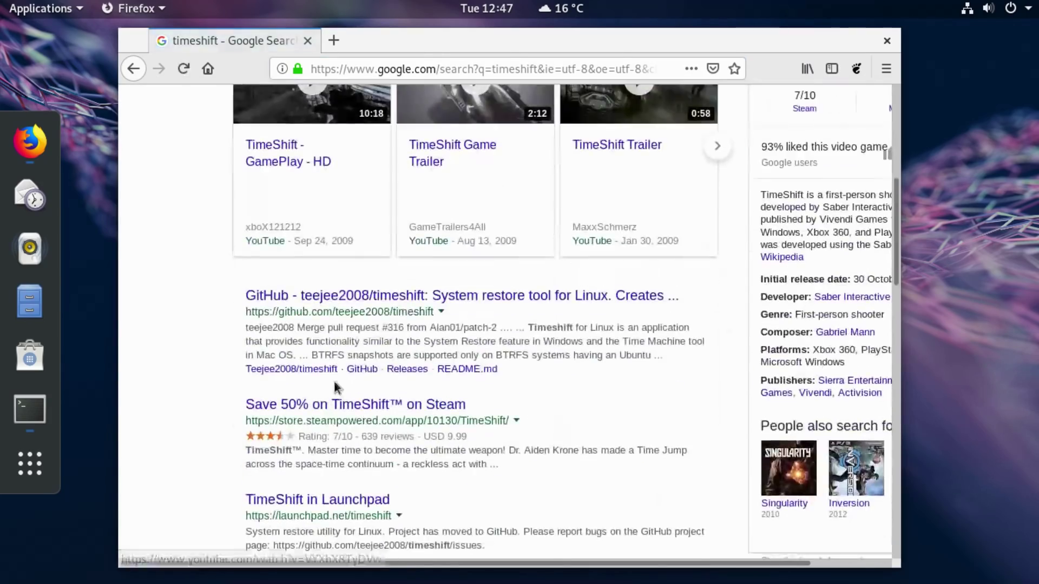
{"action": "left_click", "coordinate": [409, 312]}
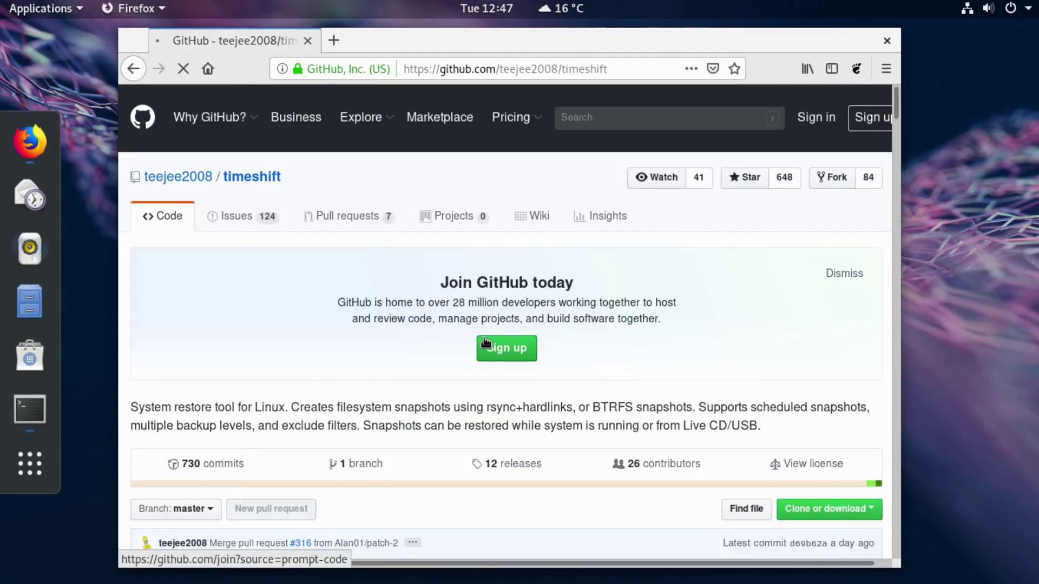
Step: Find the Fedora install instructions on the Timeshift repository page
{"action": "scroll", "coordinate": [488, 340], "scroll_direction": "down", "scroll_amount": 20}
{"action": "scroll", "coordinate": [493, 342], "scroll_direction": "down", "scroll_amount": 20}
{"action": "scroll", "coordinate": [496, 344], "scroll_direction": "down", "scroll_amount": 5}
{"action": "key", "text": "ctrl+f"}
{"action": "type", "text": "fedora"}
{"action": "key", "text": "Return"}
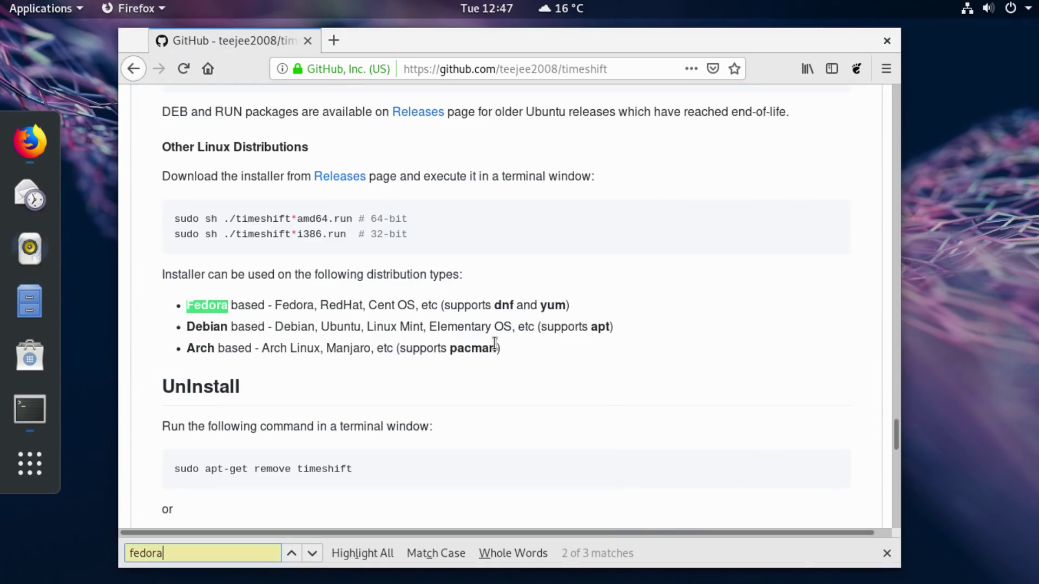
Step: Open the Releases page and download timeshift-v18.9.1-amd64.run
{"action": "scroll", "coordinate": [318, 293], "scroll_direction": "up", "scroll_amount": 2}
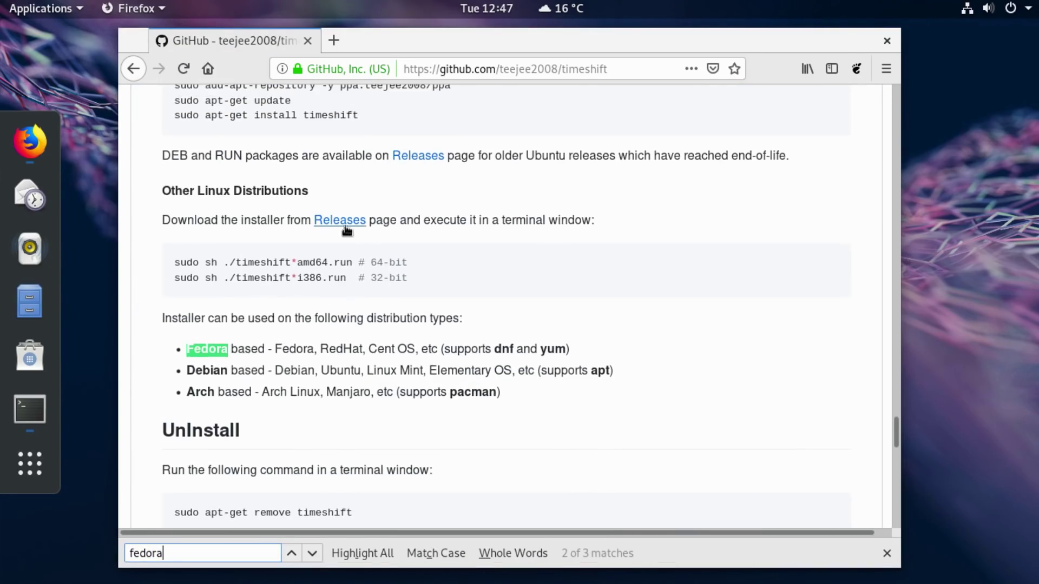
{"action": "middle_click", "coordinate": [341, 221]}
{"action": "left_click", "coordinate": [380, 41]}
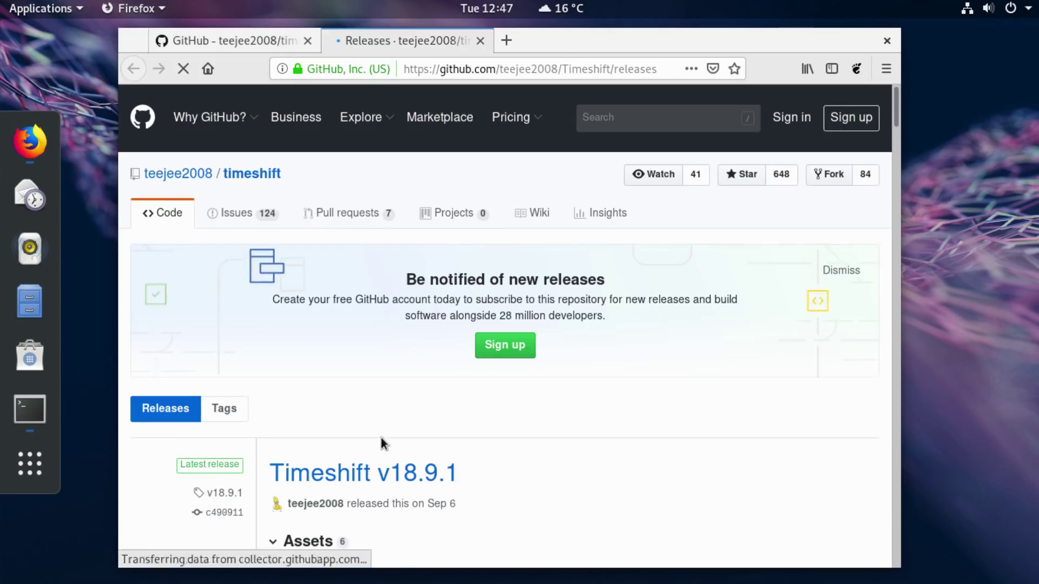
{"action": "scroll", "coordinate": [381, 438], "scroll_direction": "down", "scroll_amount": 5}
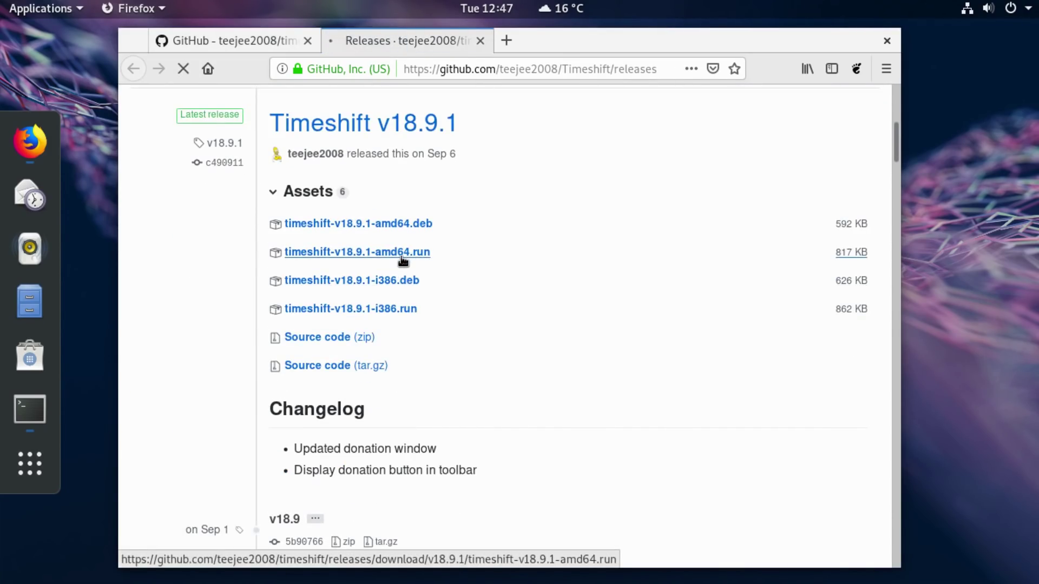
{"action": "left_click", "coordinate": [663, 320]}
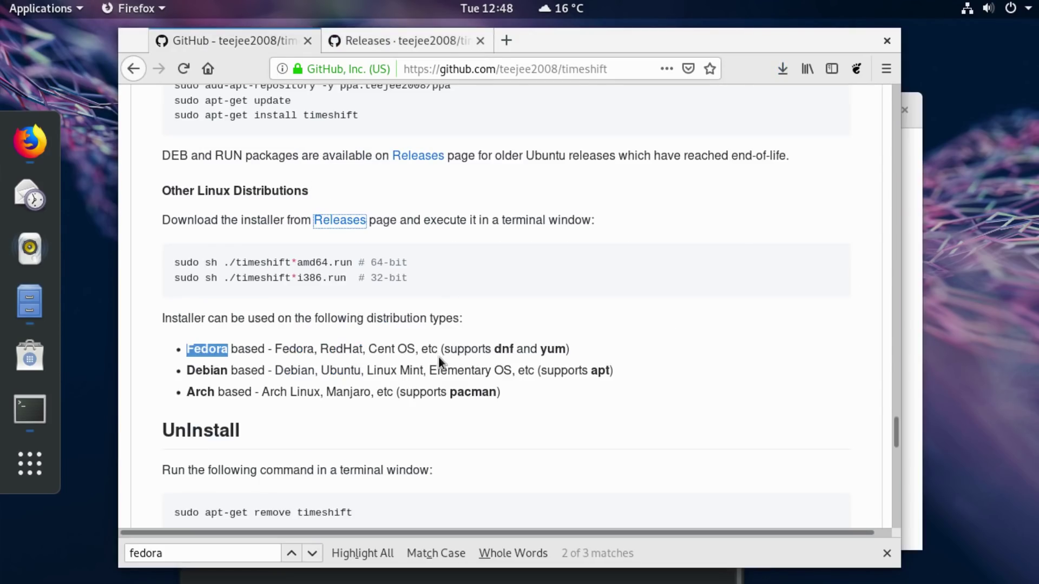
Step: Run the Timeshift installer 'sh ./timeshift*amd64.run' as administrator from Downloads until it completes
{"action": "key", "text": "ctrl+alt+t"}
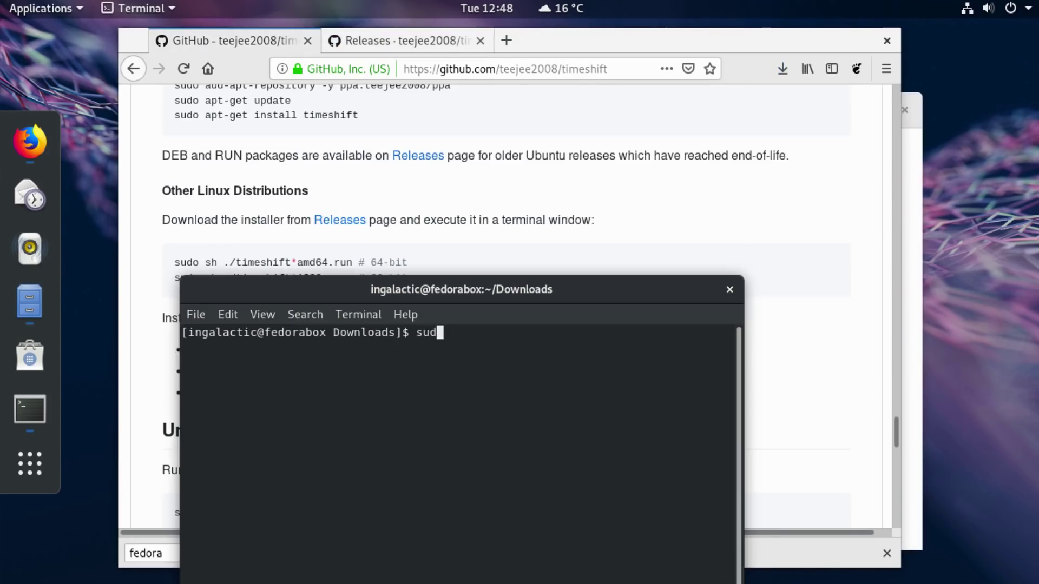
{"action": "type", "text": "sh ./timeshift"}
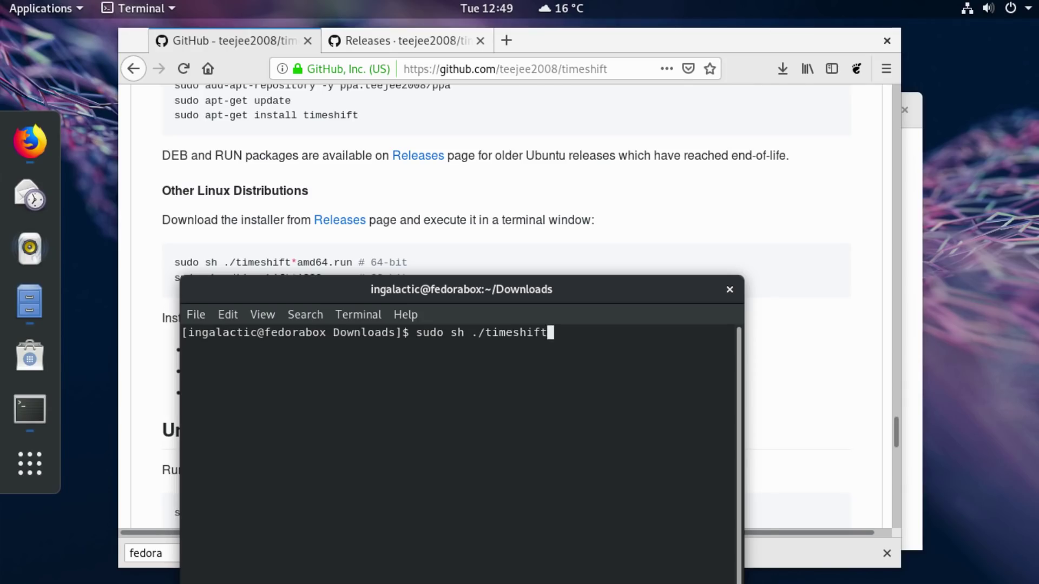
{"action": "type", "text": "*amd64.run"}
{"action": "key", "text": "Return"}
{"action": "key", "text": "Return"}
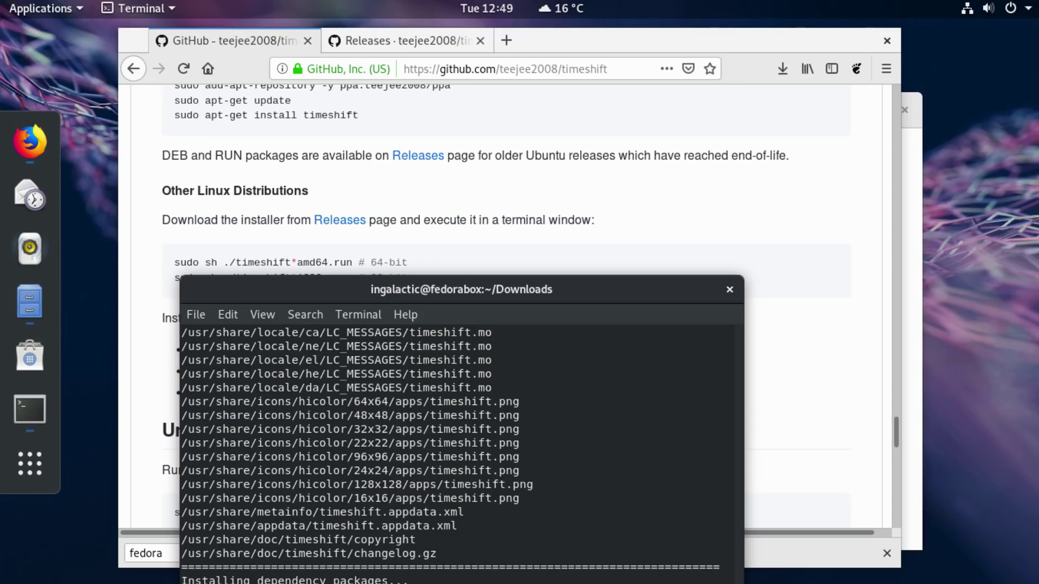
{"action": "left_click_drag", "start_coordinate": [377, 298], "coordinate": [398, 165]}
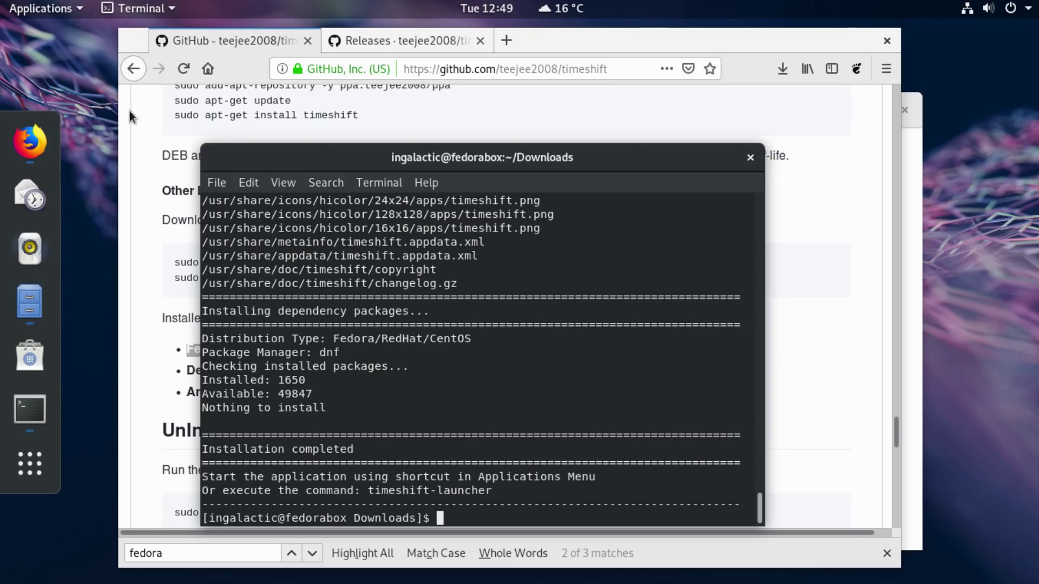
Step: Launch Timeshift from the installed applications under System Tools
{"action": "left_click", "coordinate": [59, 12]}
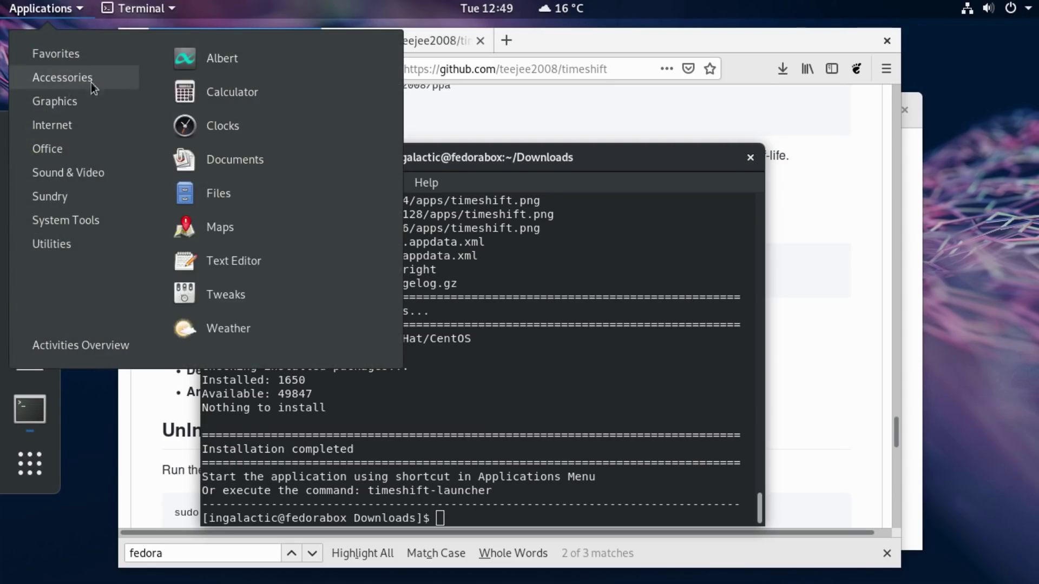
{"action": "mouse_move", "coordinate": [75, 219]}
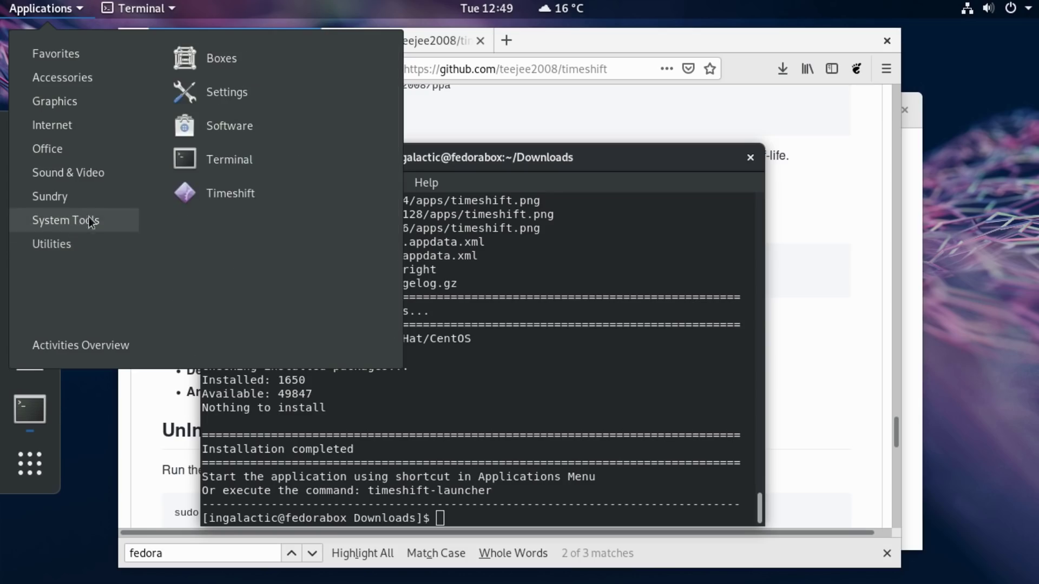
{"action": "left_click", "coordinate": [239, 189]}
Step: Authenticate with the admin password and finish Timeshift setup using RSYNC snapshots on sda1
{"action": "type", "text": "•••••"}
{"action": "key", "text": "Return"}
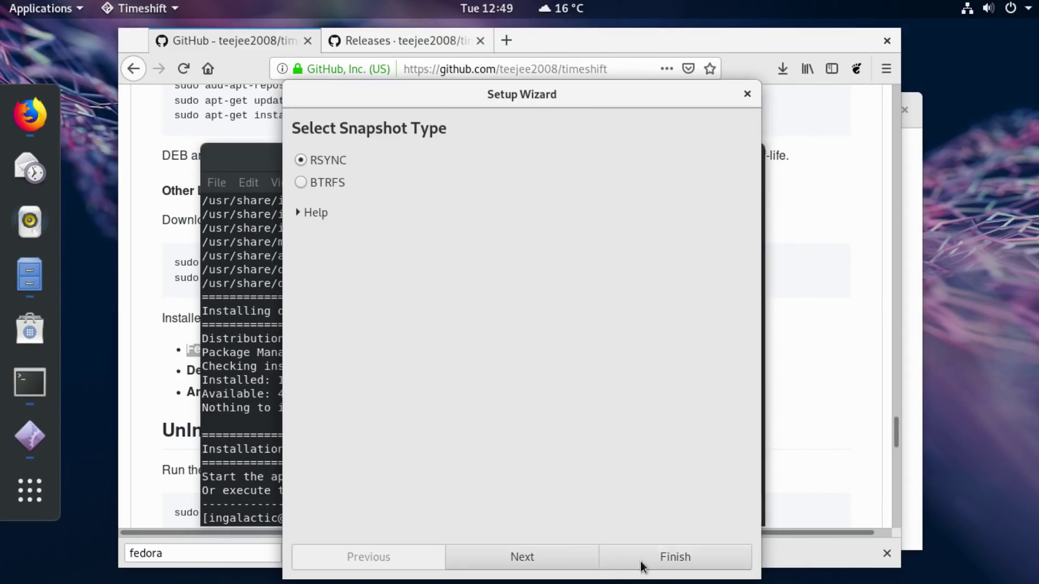
{"action": "left_click", "coordinate": [544, 557]}
{"action": "left_click_drag", "start_coordinate": [521, 95], "coordinate": [441, 46]}
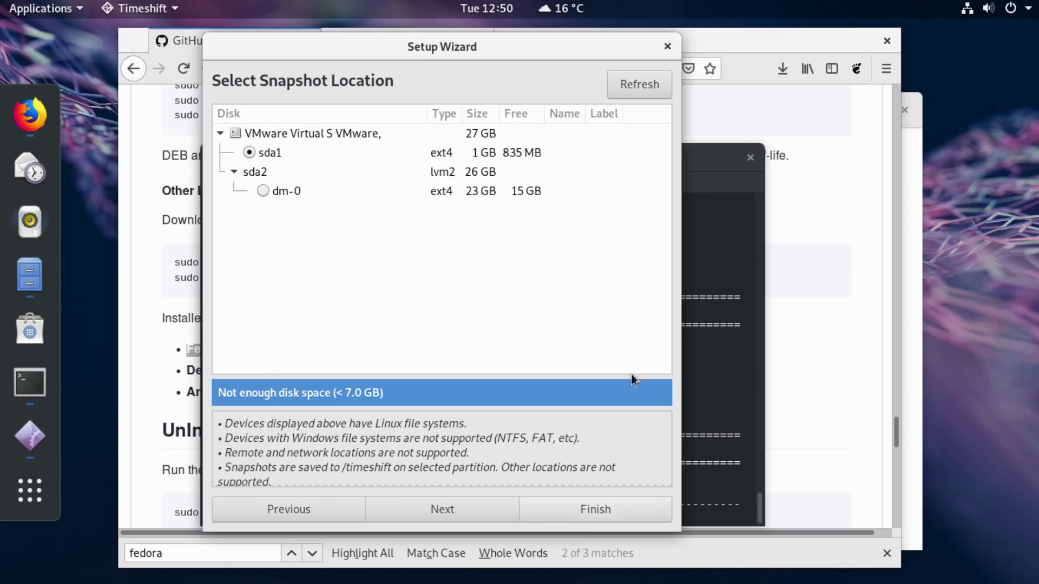
{"action": "left_click", "coordinate": [577, 509]}
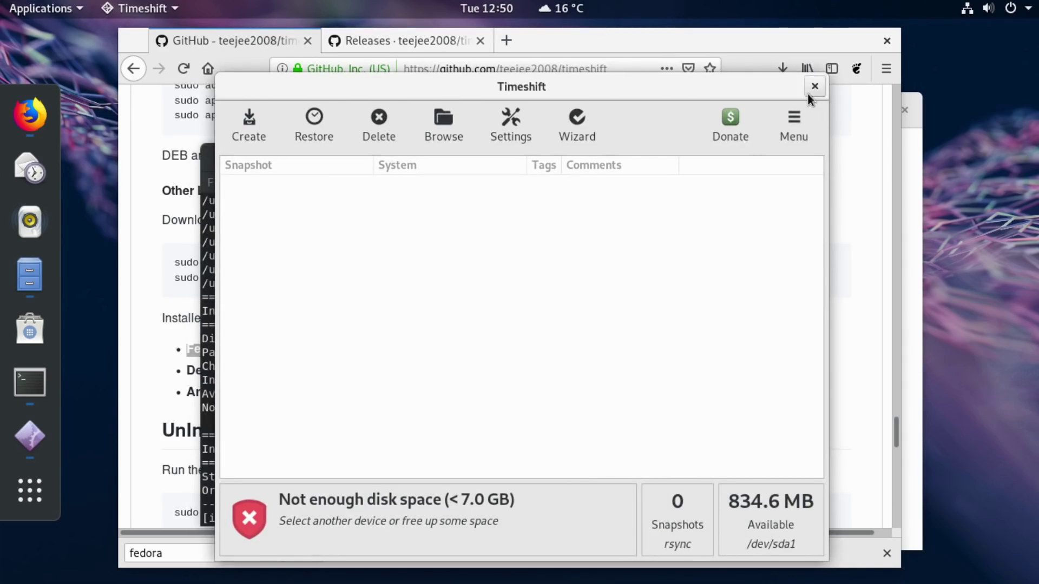
Step: Close Timeshift (answering No), the terminal, Firefox with both tabs, and Files
{"action": "left_click", "coordinate": [810, 89]}
{"action": "left_click", "coordinate": [708, 398]}
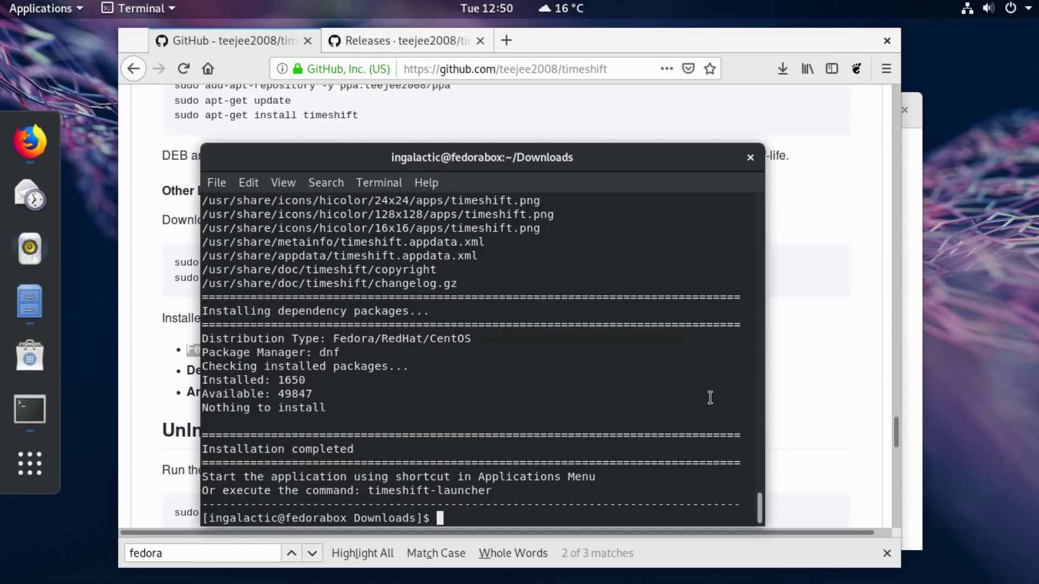
{"action": "left_click", "coordinate": [752, 158]}
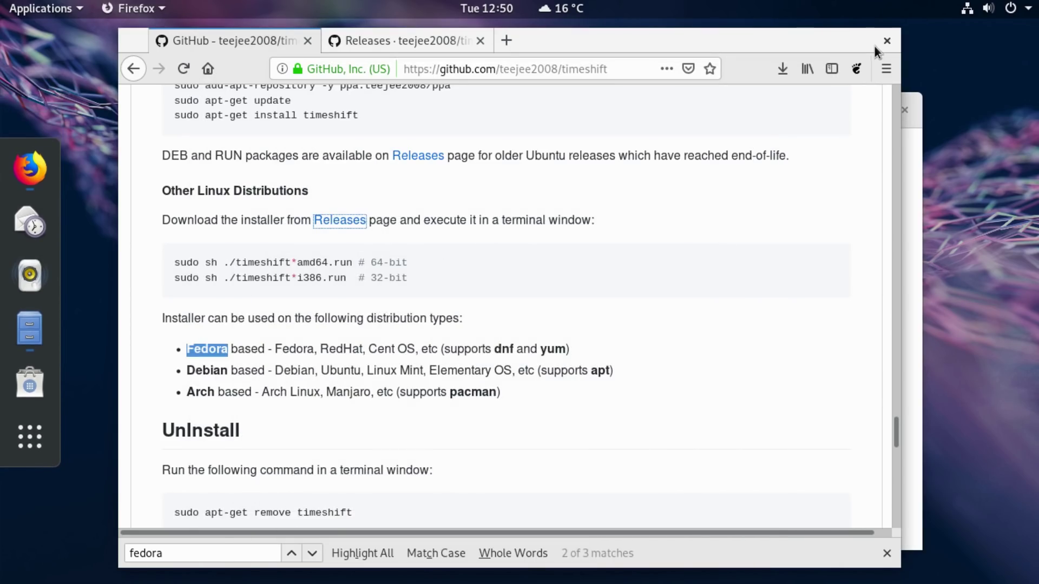
{"action": "left_click", "coordinate": [887, 41]}
{"action": "left_click", "coordinate": [661, 342]}
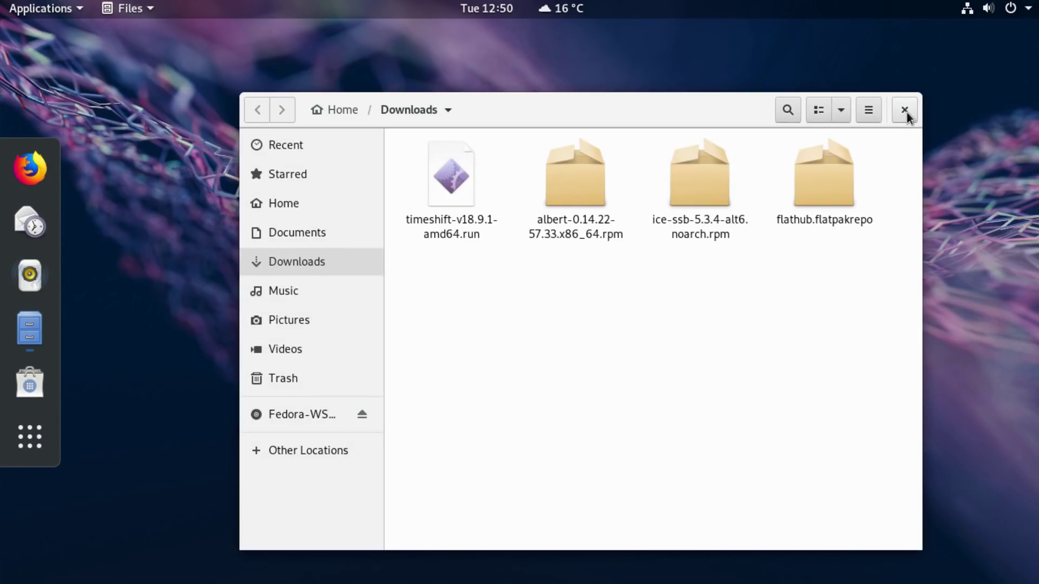
{"action": "left_click", "coordinate": [907, 113]}
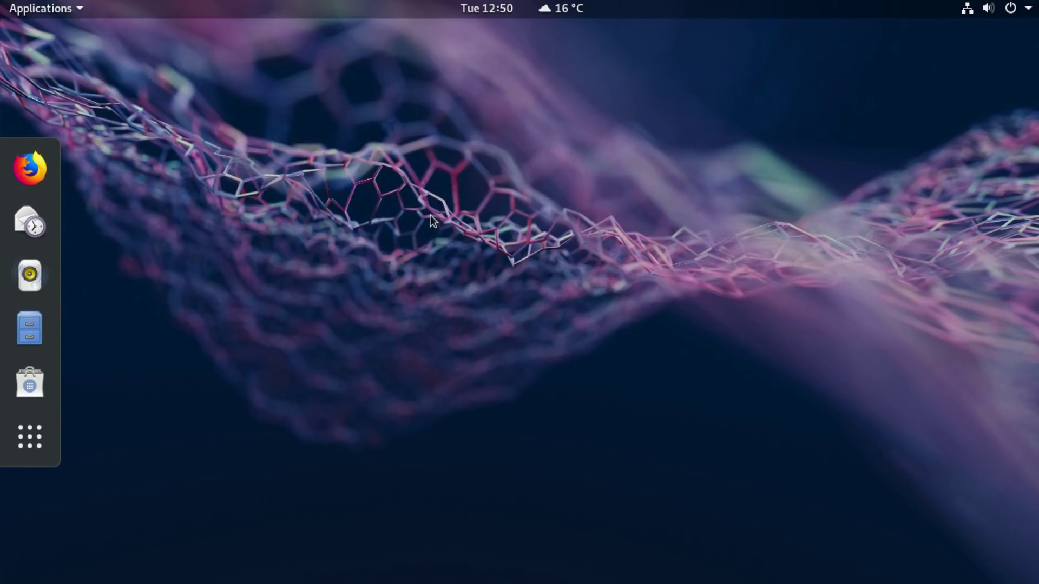
Step: Open Dash to dock settings in Tweaks, enable Panel mode and limit icons to 32 px
{"action": "key", "text": "super"}
{"action": "type", "text": "tweaks"}
{"action": "key", "text": "Return"}
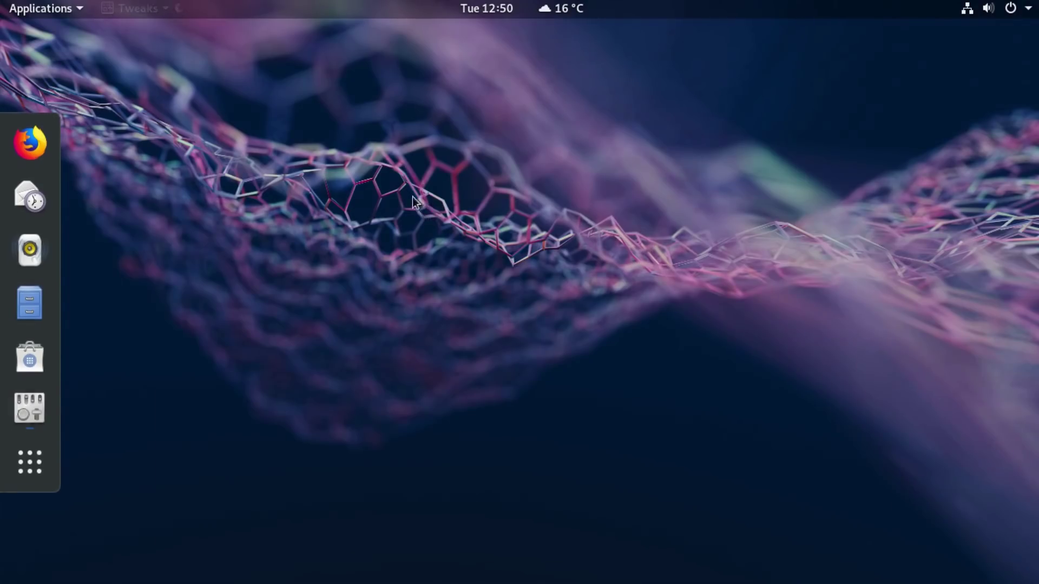
{"action": "left_click", "coordinate": [230, 140]}
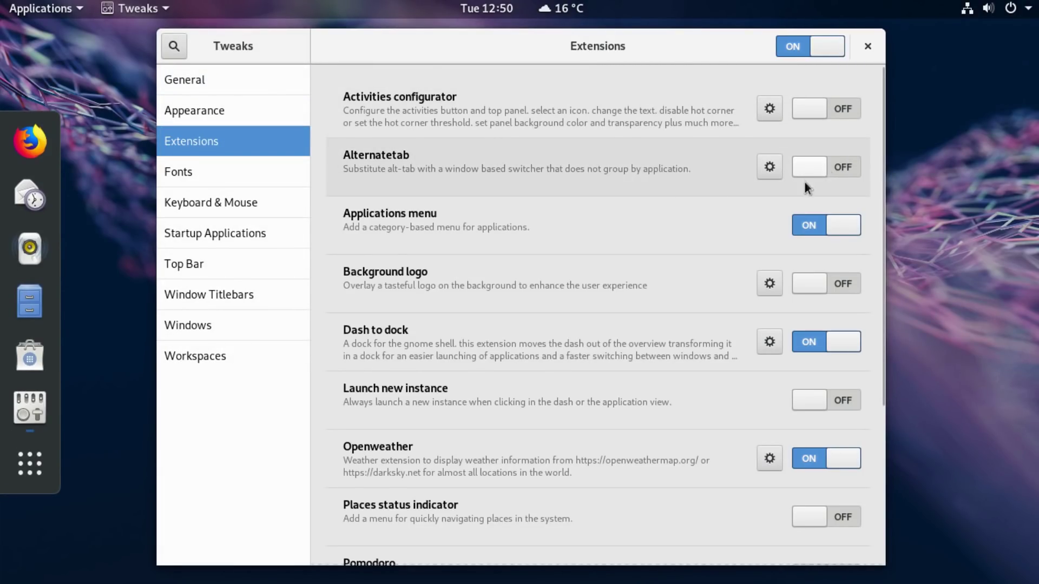
{"action": "scroll", "coordinate": [741, 267], "scroll_direction": "down", "scroll_amount": 2}
{"action": "left_click", "coordinate": [769, 284]}
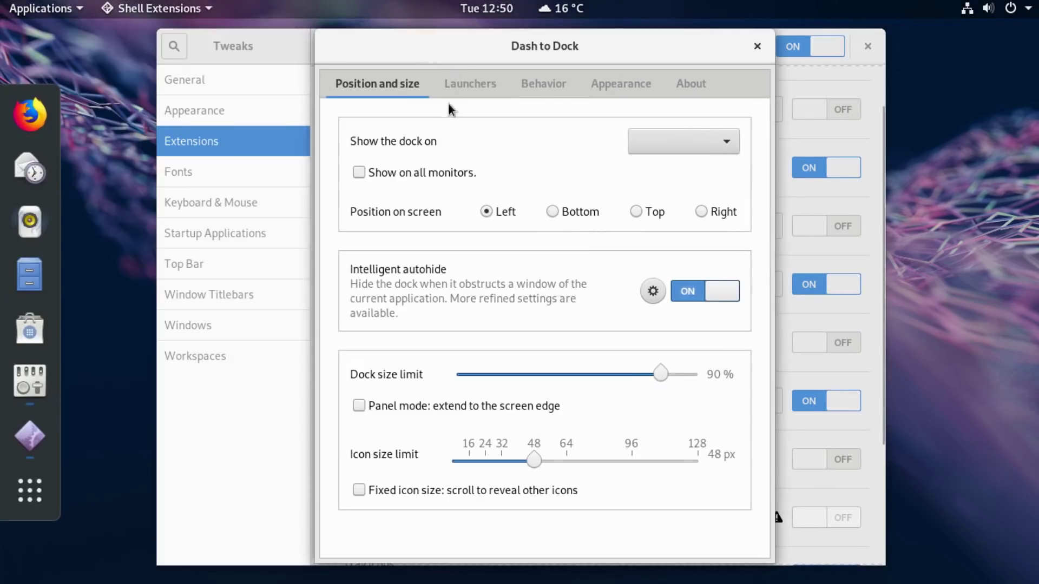
{"action": "left_click", "coordinate": [358, 408]}
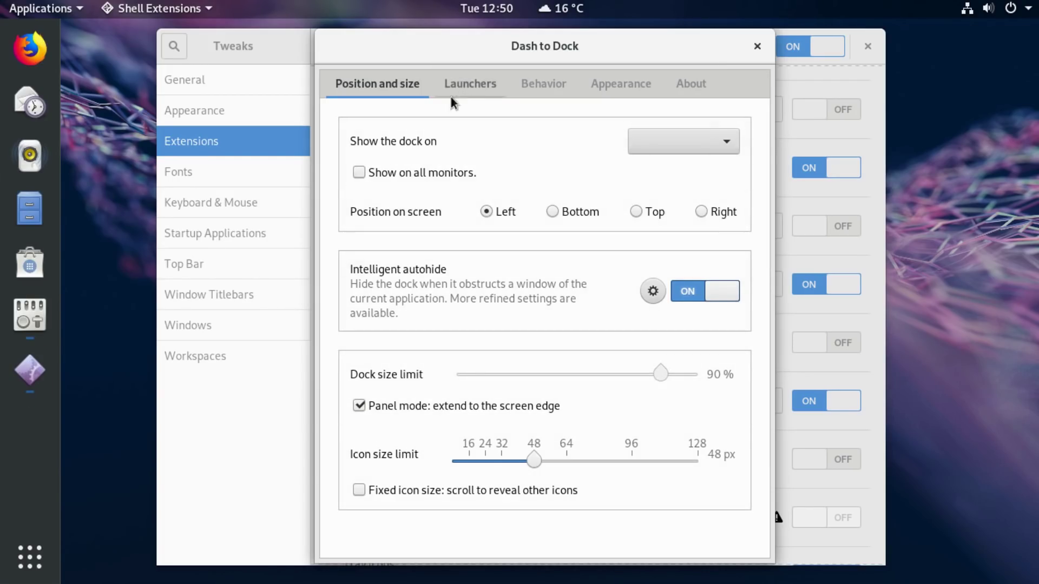
{"action": "left_click_drag", "start_coordinate": [528, 462], "coordinate": [501, 463]}
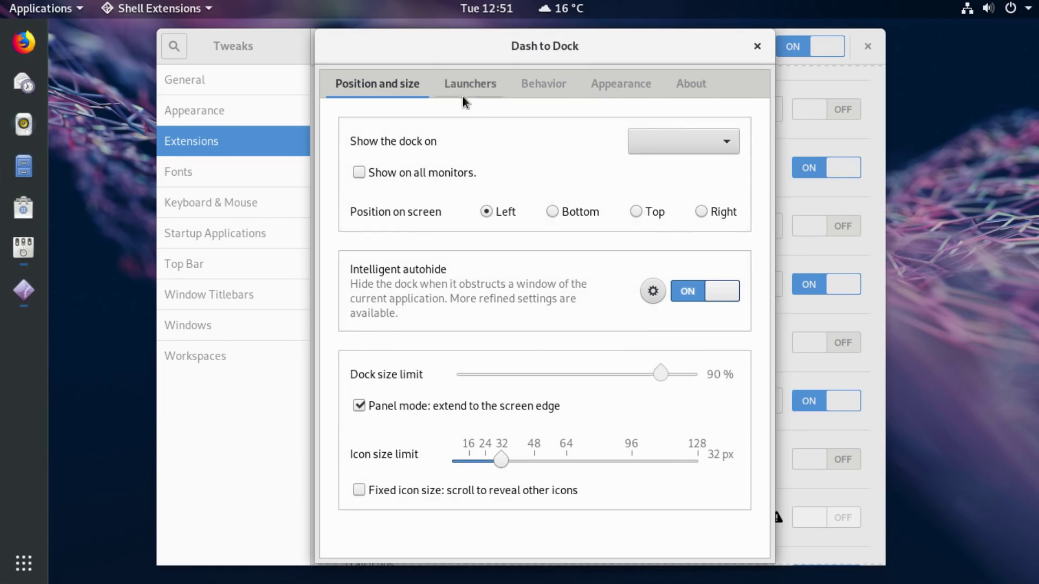
Step: Turn on the dock's built-in theme under Appearance and review the other settings tabs
{"action": "left_click", "coordinate": [467, 85]}
{"action": "left_click", "coordinate": [620, 84]}
{"action": "left_click", "coordinate": [695, 160]}
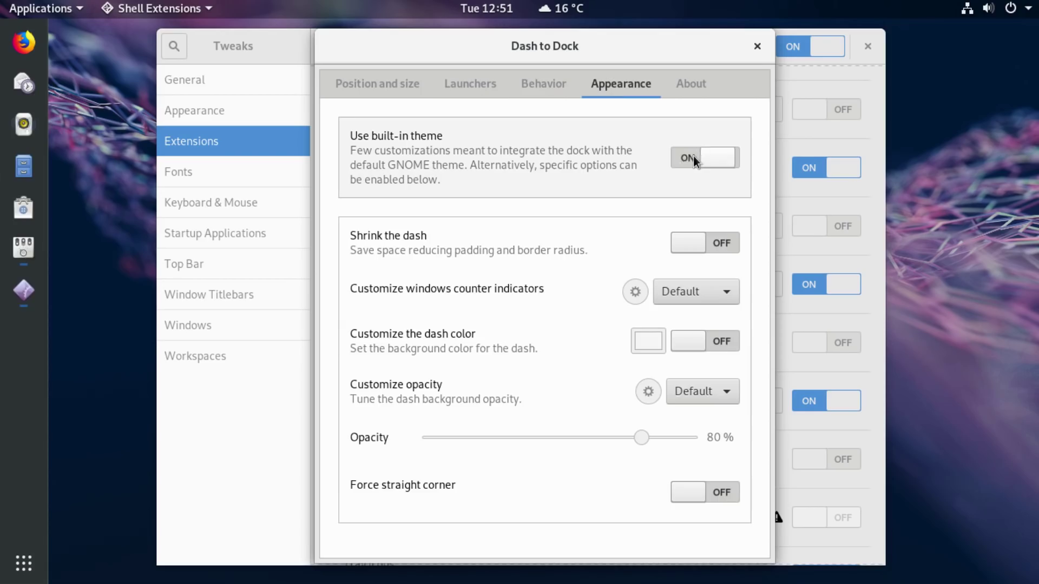
{"action": "left_click", "coordinate": [707, 165]}
{"action": "left_click", "coordinate": [708, 165]}
{"action": "left_click", "coordinate": [708, 165]}
{"action": "left_click", "coordinate": [708, 165]}
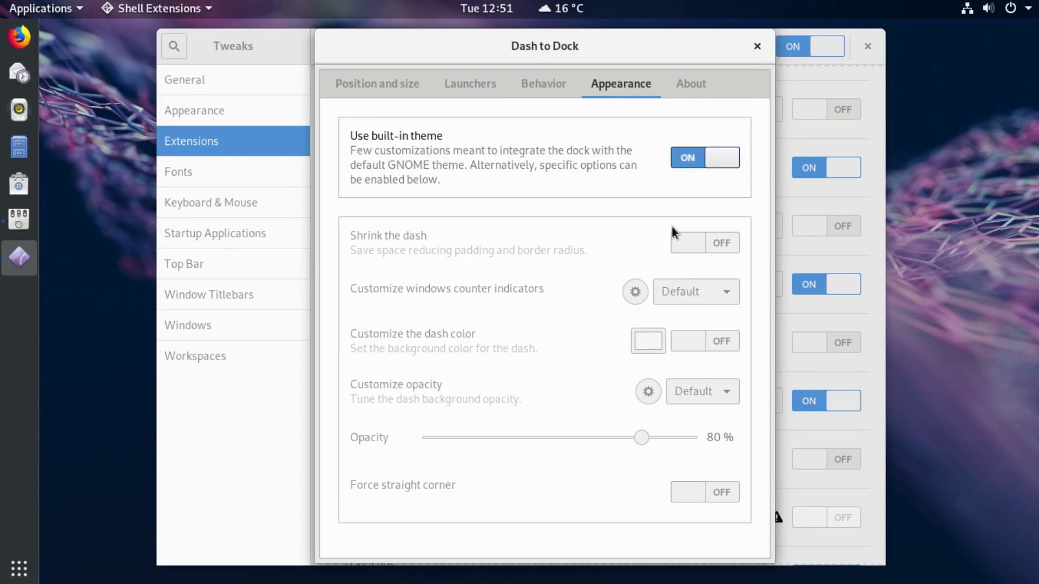
{"action": "left_click", "coordinate": [543, 84]}
{"action": "left_click", "coordinate": [687, 85]}
{"action": "left_click", "coordinate": [620, 84]}
{"action": "left_click", "coordinate": [470, 84]}
{"action": "left_click", "coordinate": [417, 85]}
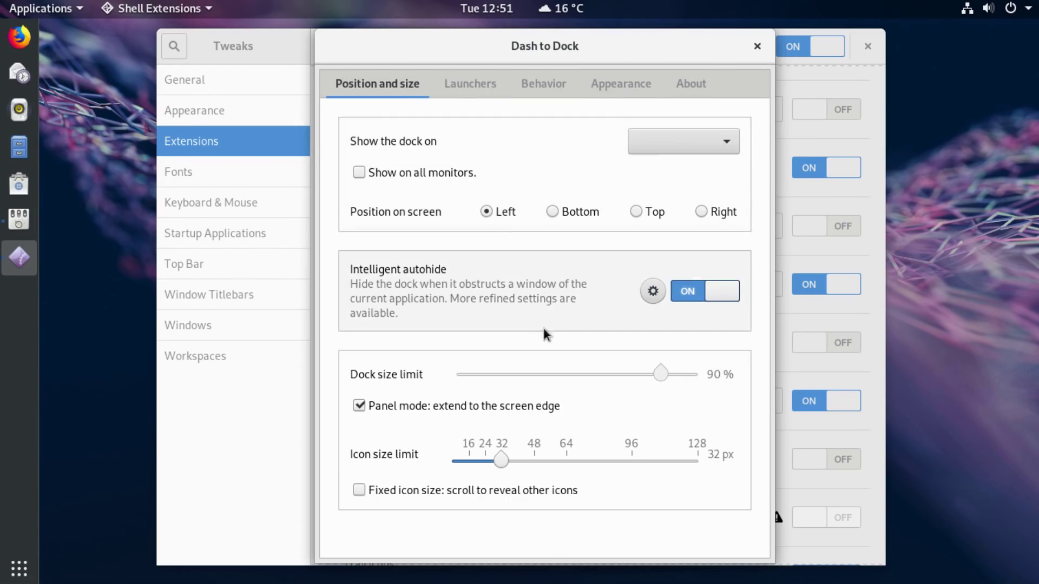
Step: Apply the Flat-Remix shell theme in Appearance, keeping Adwaita for applications
{"action": "left_click", "coordinate": [757, 46]}
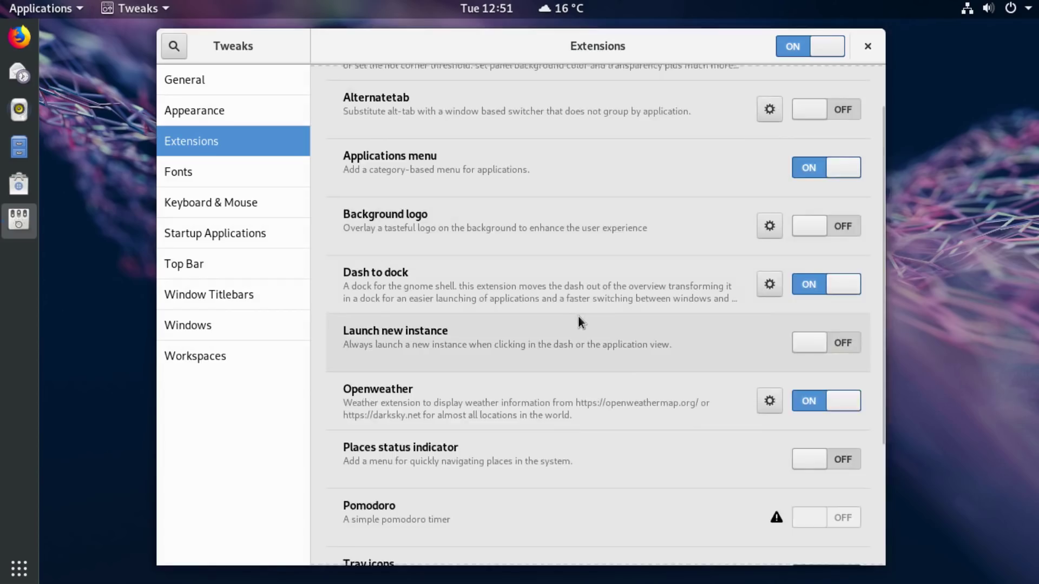
{"action": "scroll", "coordinate": [580, 317], "scroll_direction": "down", "scroll_amount": 3}
{"action": "scroll", "coordinate": [521, 388], "scroll_direction": "up", "scroll_amount": 5}
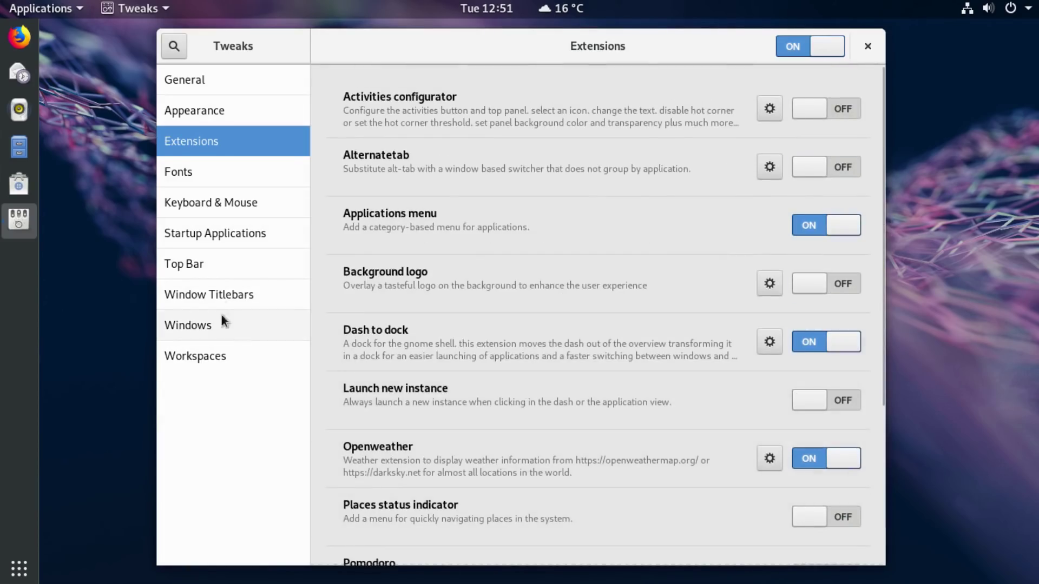
{"action": "left_click", "coordinate": [239, 113]}
{"action": "left_click", "coordinate": [790, 121]}
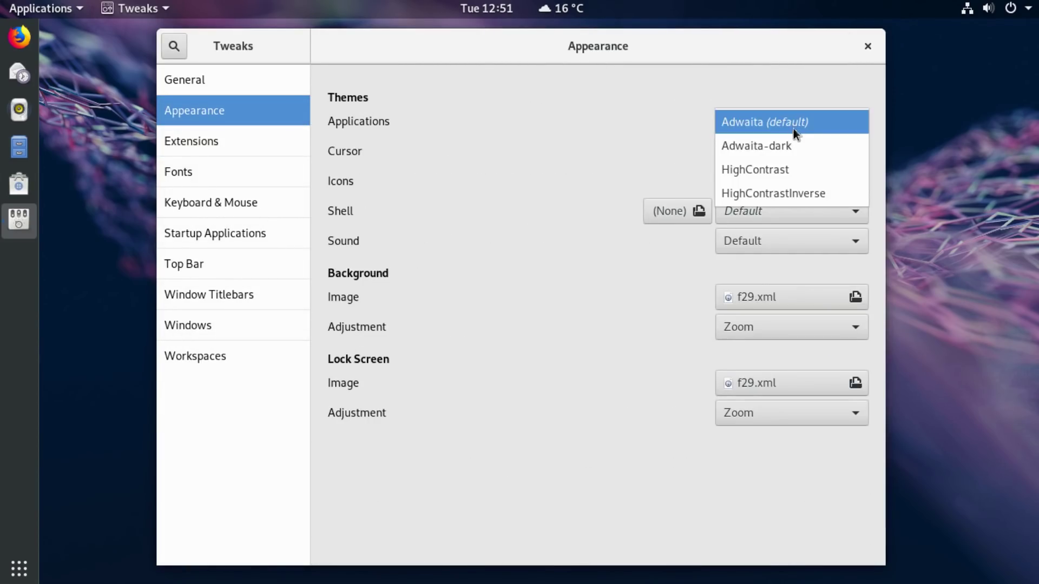
{"action": "left_click", "coordinate": [796, 121]}
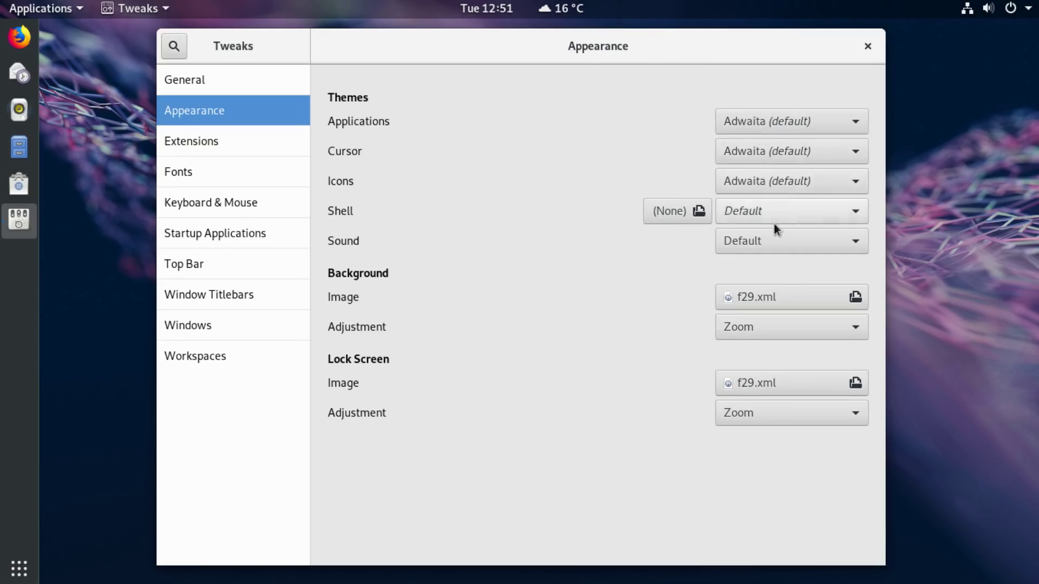
{"action": "left_click", "coordinate": [731, 214]}
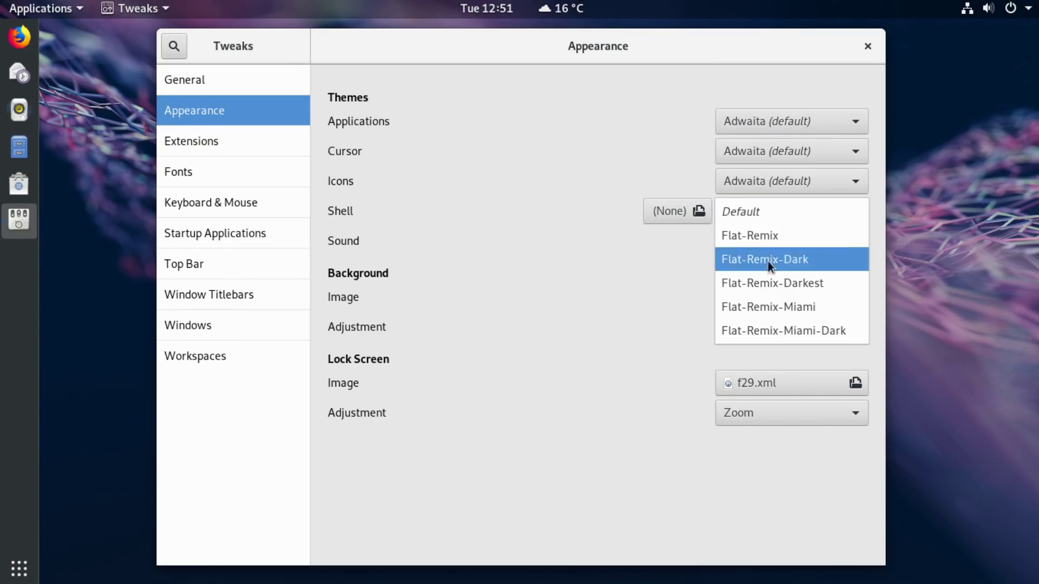
{"action": "left_click", "coordinate": [771, 238]}
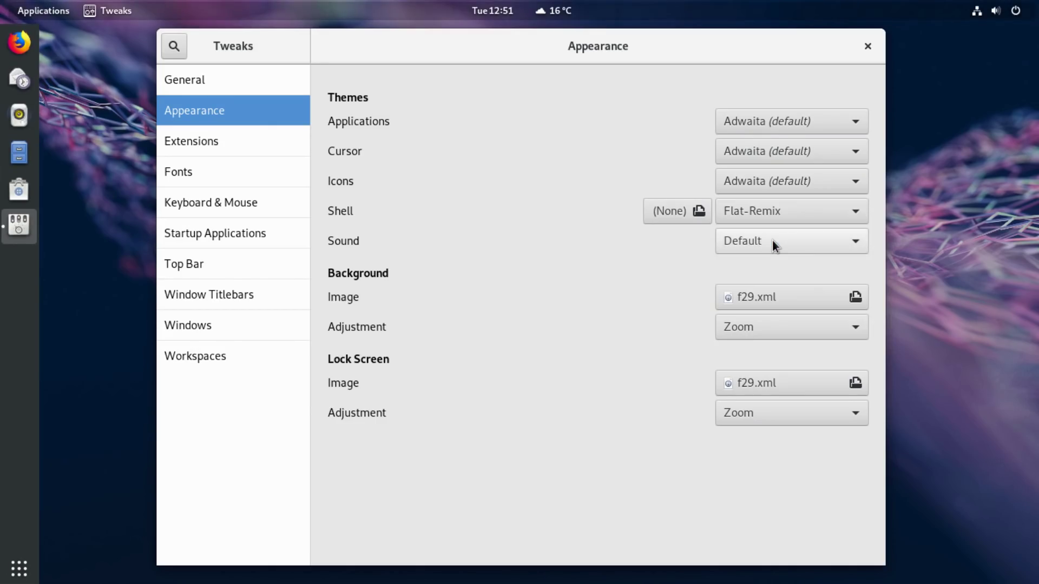
Step: Set the icon theme to Flat-Remix, leaving cursor and applications on Adwaita
{"action": "left_click", "coordinate": [764, 181]}
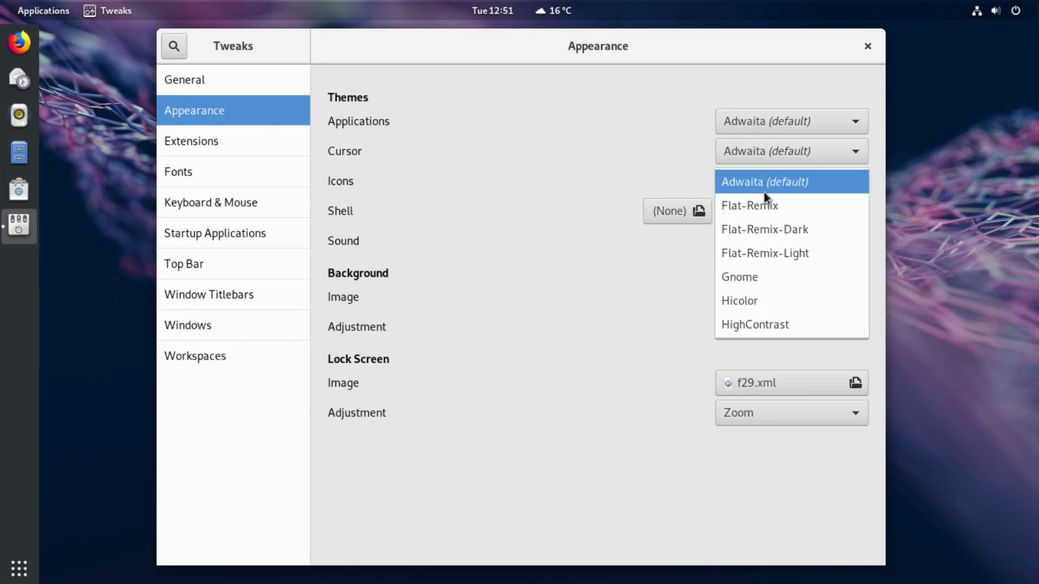
{"action": "left_click", "coordinate": [775, 212]}
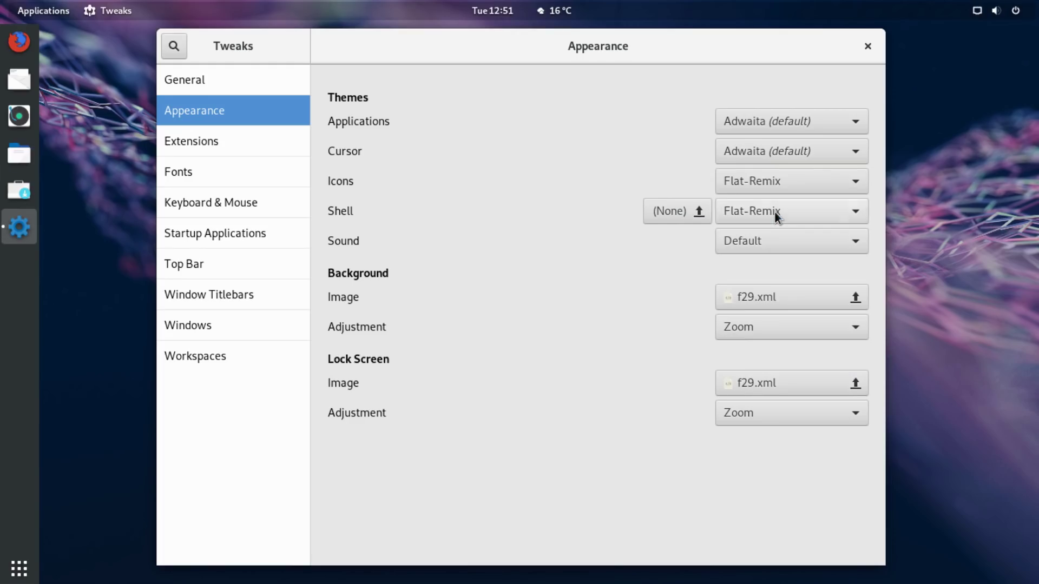
{"action": "left_click", "coordinate": [790, 151]}
{"action": "left_click", "coordinate": [790, 151]}
{"action": "left_click", "coordinate": [775, 122]}
{"action": "left_click", "coordinate": [775, 123]}
Step: Switch the icons to Flat-Remix-Light, confirming Adwaita for cursor and applications
{"action": "mouse_move", "coordinate": [622, 55]}
{"action": "left_mouse_down"}
{"action": "mouse_move", "coordinate": [668, 70]}
{"action": "mouse_move", "coordinate": [640, 64]}
{"action": "left_mouse_up"}
{"action": "left_click", "coordinate": [782, 188]}
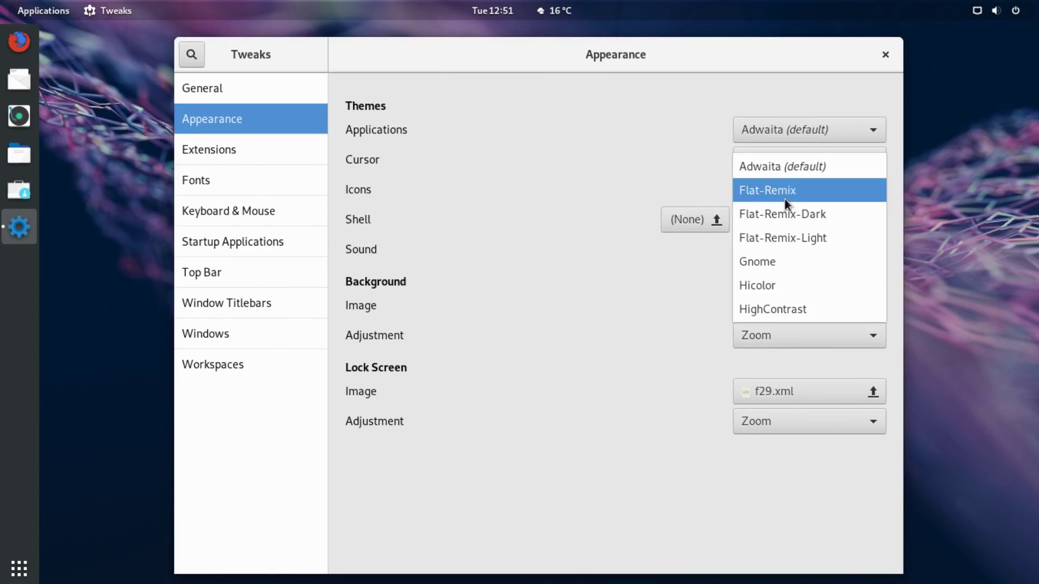
{"action": "left_click", "coordinate": [780, 236]}
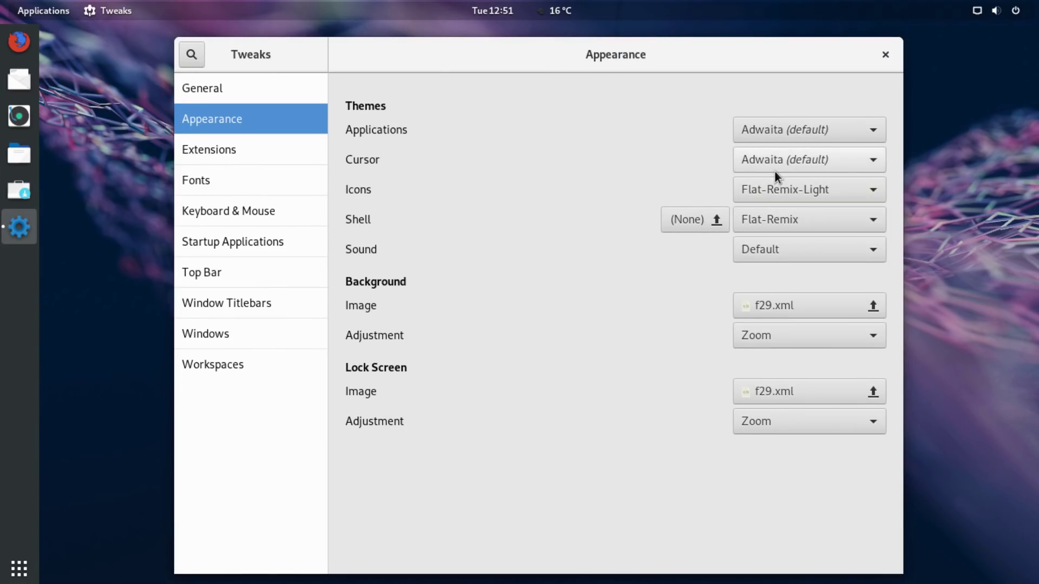
{"action": "left_click", "coordinate": [749, 157]}
{"action": "left_click", "coordinate": [750, 159]}
{"action": "left_click", "coordinate": [775, 140]}
{"action": "left_click", "coordinate": [726, 139]}
{"action": "left_click", "coordinate": [764, 136]}
{"action": "left_click", "coordinate": [765, 135]}
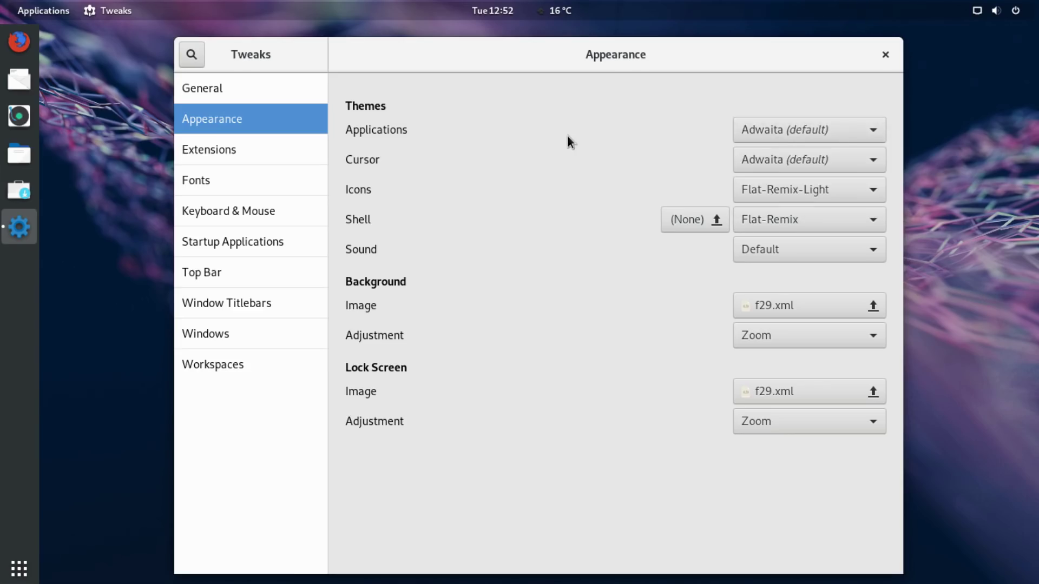
Step: Close Tweaks and open the flat-remix-gtk GitHub result in Firefox
{"action": "left_click", "coordinate": [885, 54]}
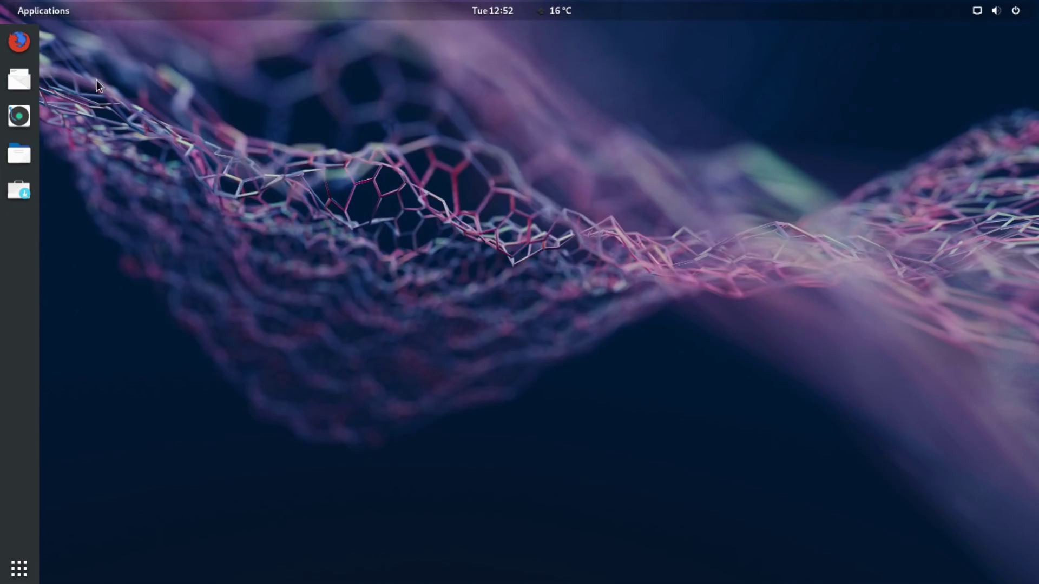
{"action": "left_click", "coordinate": [20, 566]}
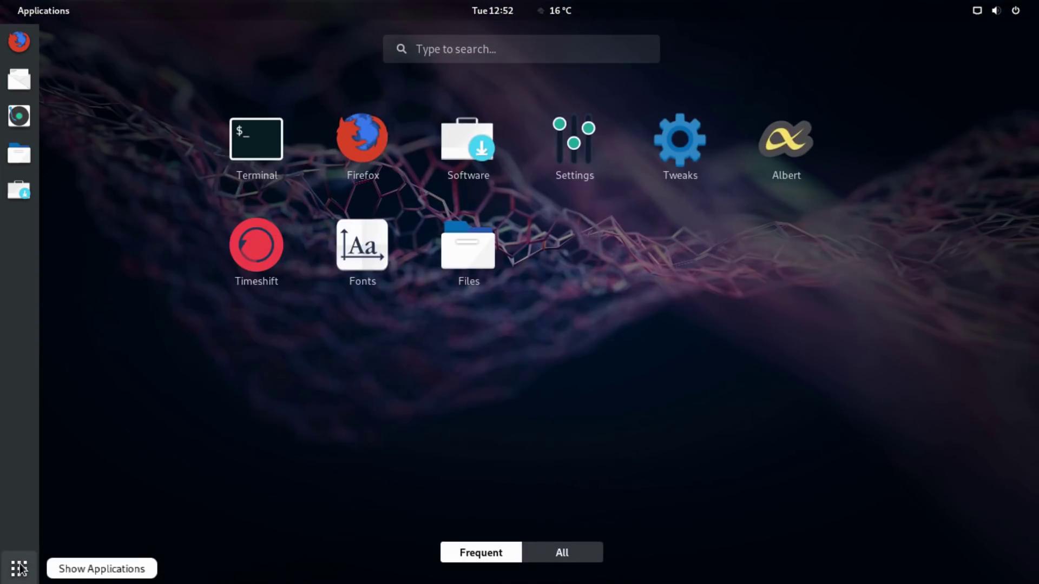
{"action": "left_click", "coordinate": [20, 567]}
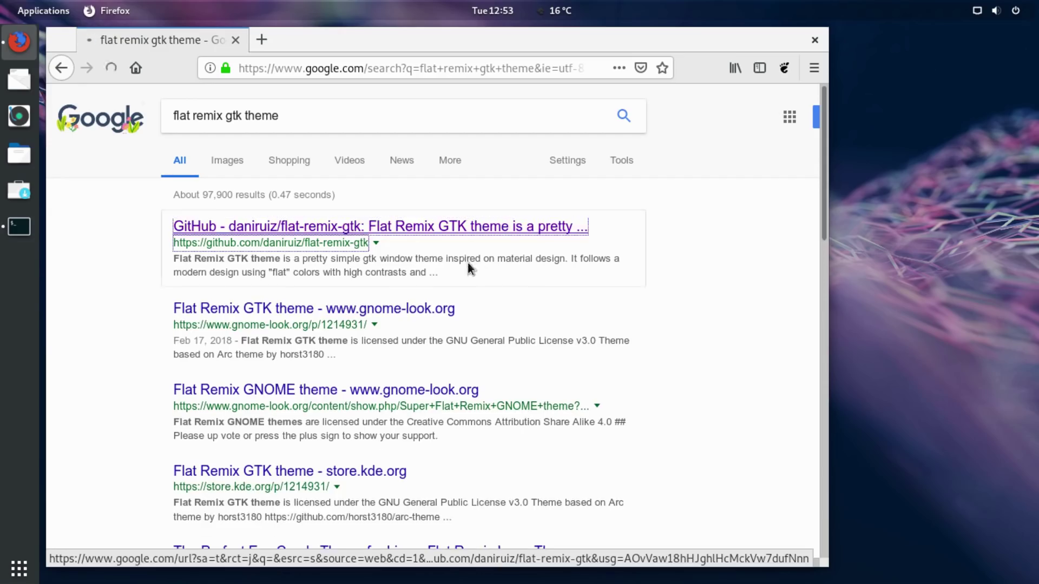
{"action": "key", "text": "Return"}
Step: Highlight the Fedora 'sudo dnf install flat-remix-gtk' line in the Installation section
{"action": "scroll", "coordinate": [500, 406], "scroll_direction": "down", "scroll_amount": 4}
{"action": "scroll", "coordinate": [500, 406], "scroll_direction": "down", "scroll_amount": 15}
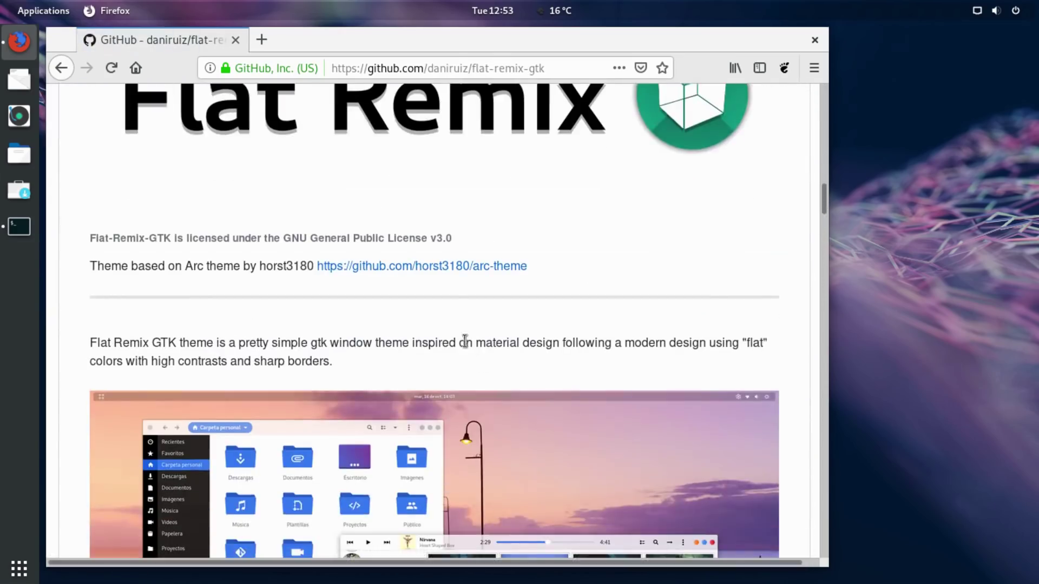
{"action": "scroll", "coordinate": [549, 362], "scroll_direction": "down", "scroll_amount": 7}
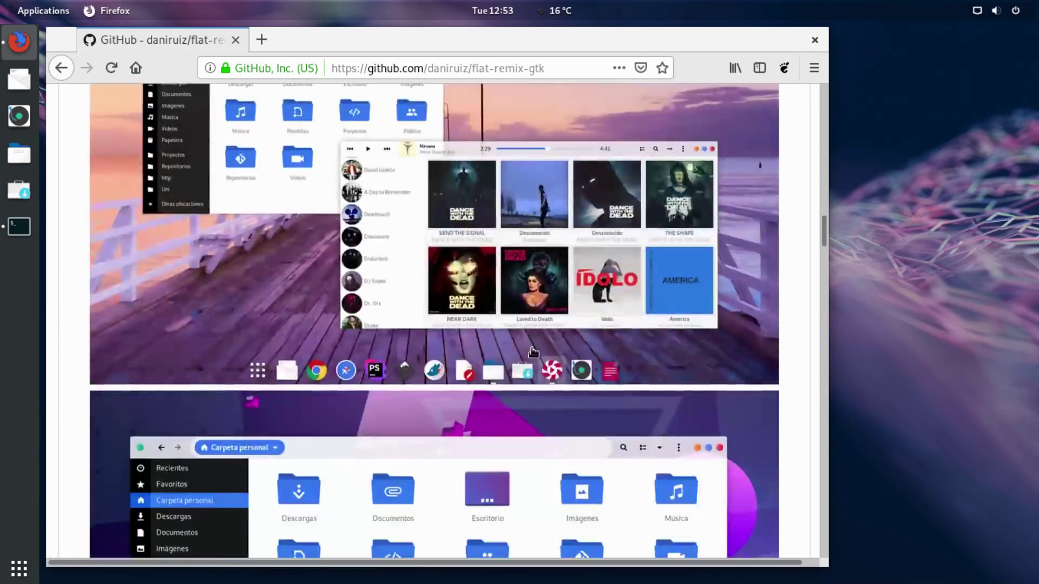
{"action": "scroll", "coordinate": [533, 353], "scroll_direction": "down", "scroll_amount": 11}
{"action": "scroll", "coordinate": [528, 344], "scroll_direction": "down", "scroll_amount": 6}
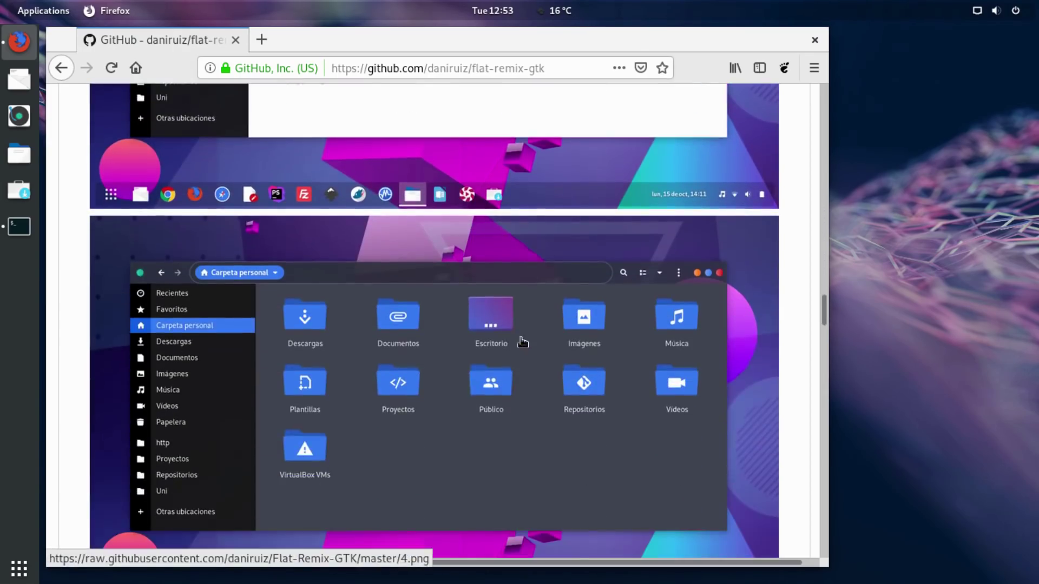
{"action": "scroll", "coordinate": [510, 340], "scroll_direction": "down", "scroll_amount": 16}
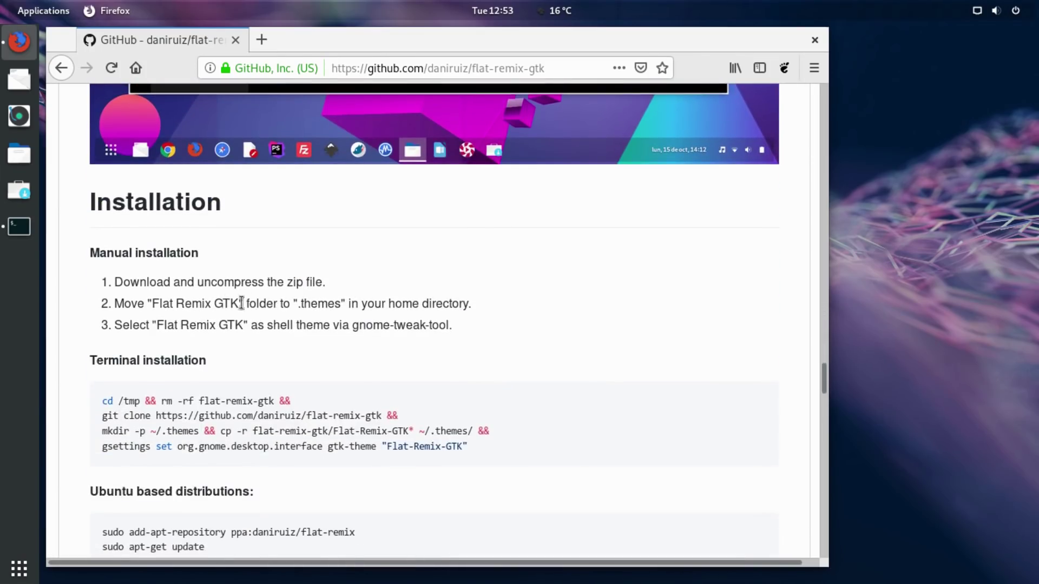
{"action": "scroll", "coordinate": [332, 327], "scroll_direction": "down", "scroll_amount": 2}
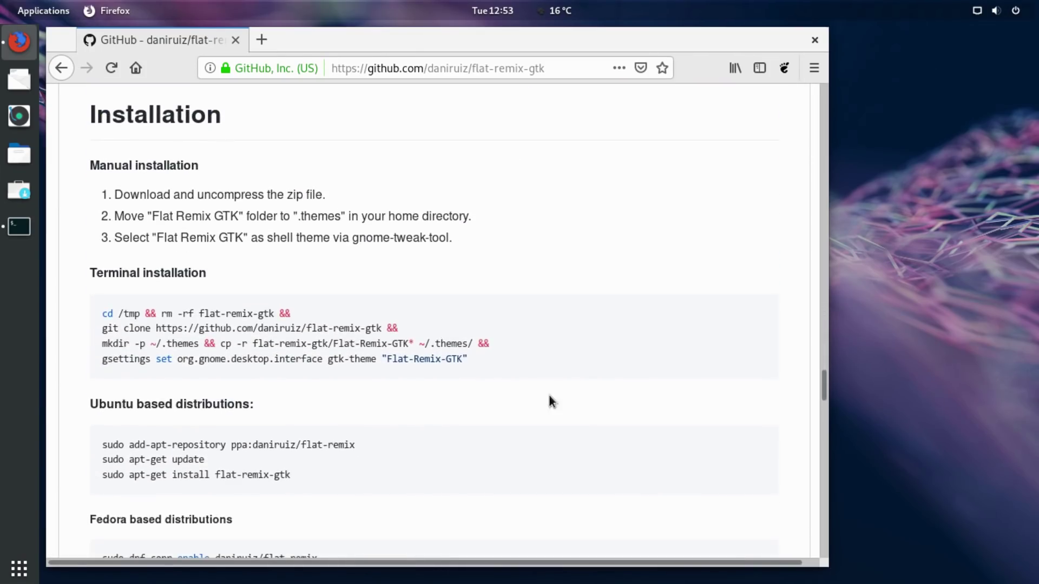
{"action": "scroll", "coordinate": [476, 412], "scroll_direction": "up", "scroll_amount": 2}
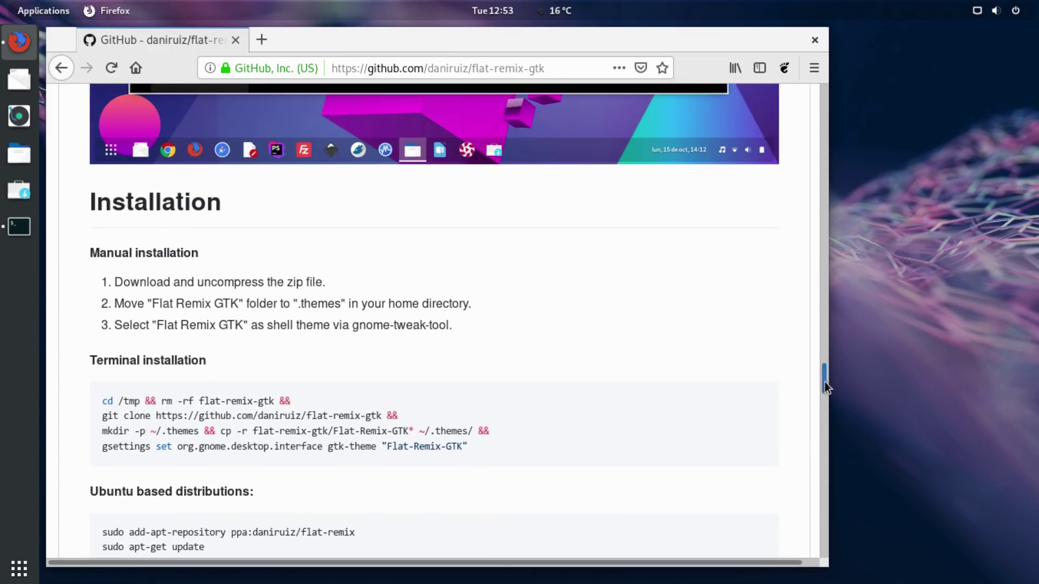
{"action": "mouse_move", "coordinate": [824, 381]}
{"action": "left_mouse_down"}
{"action": "mouse_move", "coordinate": [825, 413]}
{"action": "mouse_move", "coordinate": [827, 399]}
{"action": "left_mouse_up"}
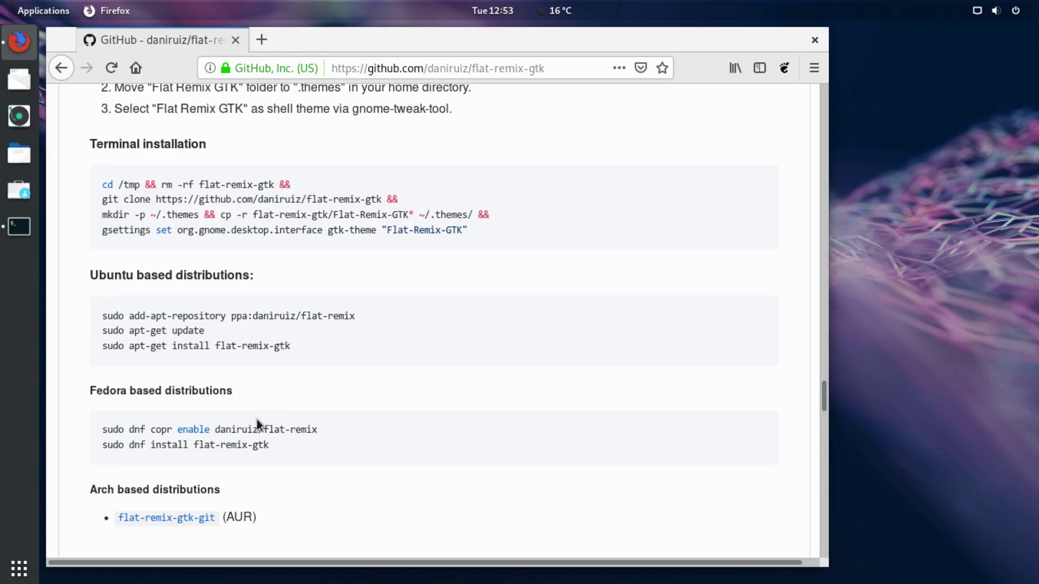
{"action": "left_click_drag", "start_coordinate": [269, 451], "coordinate": [102, 452]}
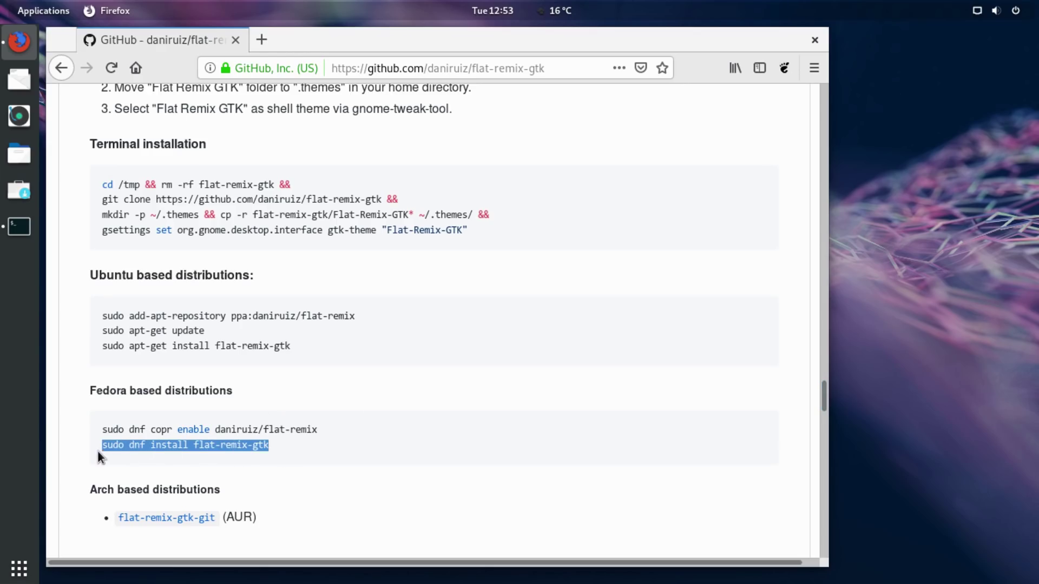
{"action": "key", "text": "alt+Tab"}
Step: Paste and run 'sudo dnf install flat-remix-gtk', answering y to install version 20181126-1
{"action": "middle_click", "coordinate": [476, 326]}
{"action": "key", "text": "Return"}
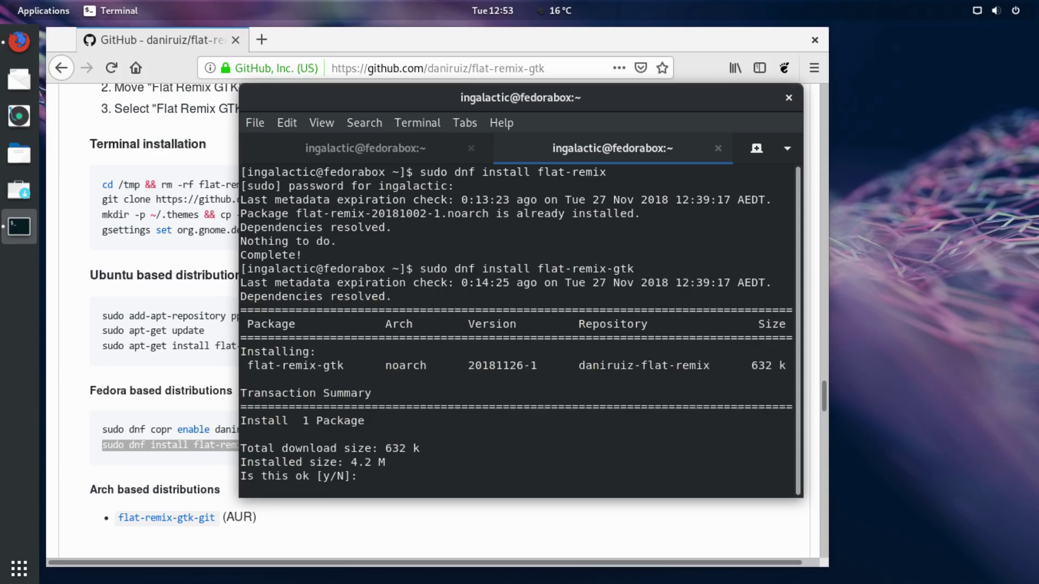
{"action": "type", "text": "y"}
{"action": "key", "text": "Return"}
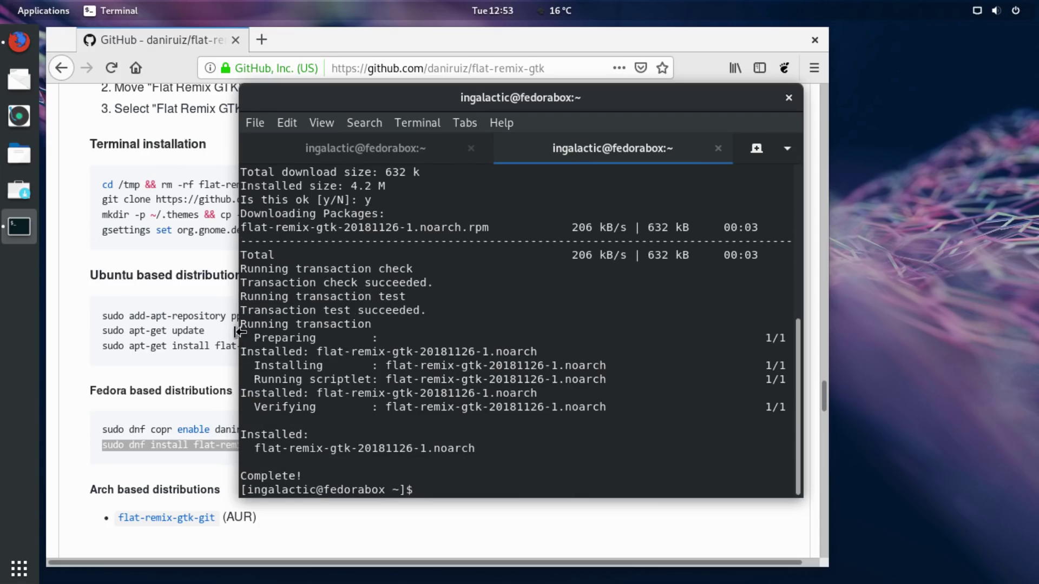
Step: In Tweaks Appearance, choose Flat-Remix-GTK-Darker for Applications and Flat-Remix-Dark for Shell
{"action": "left_click", "coordinate": [78, 466]}
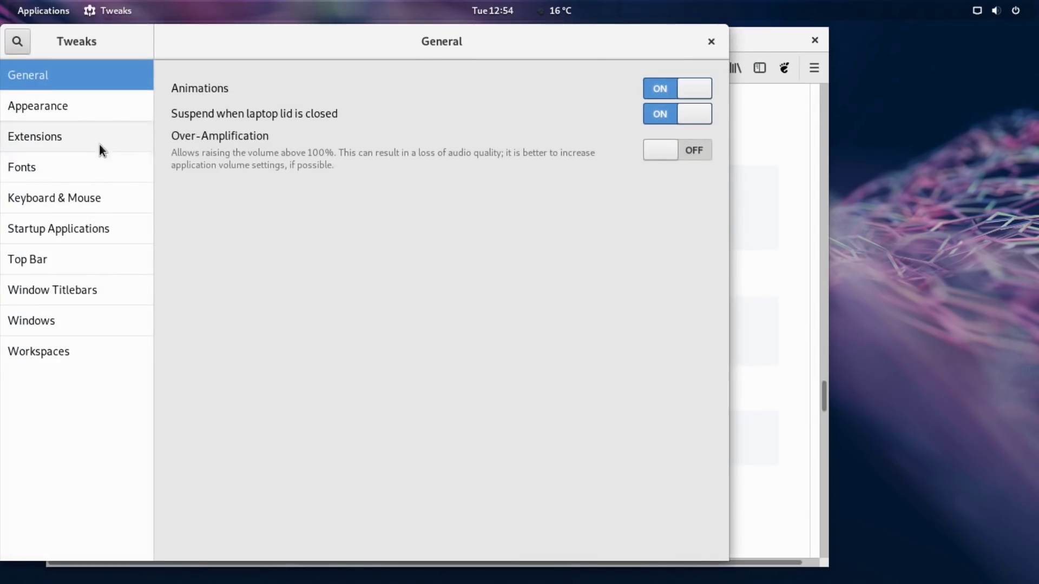
{"action": "left_click", "coordinate": [97, 107]}
{"action": "left_click", "coordinate": [628, 118]}
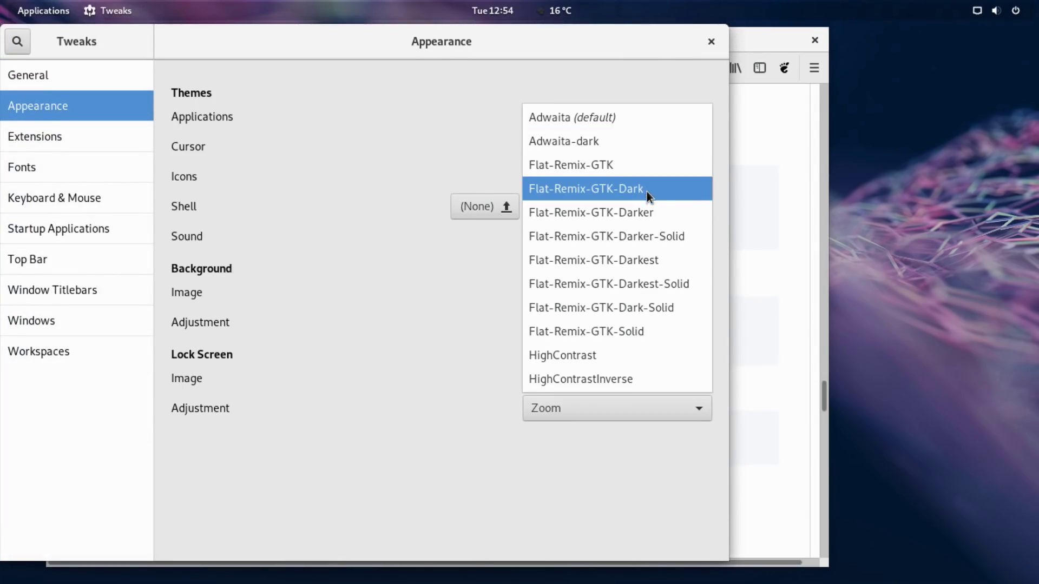
{"action": "left_click", "coordinate": [648, 211]}
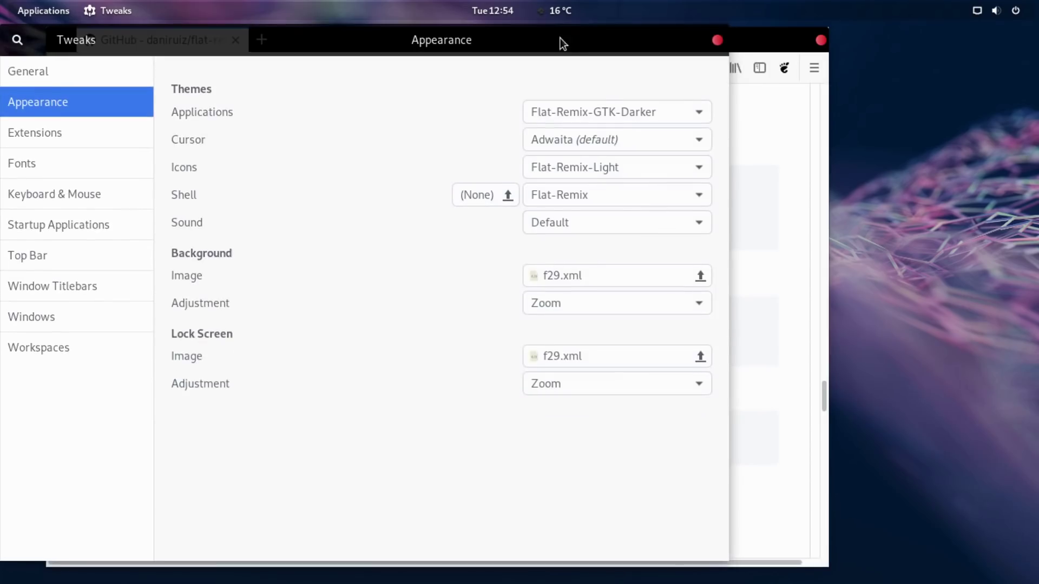
{"action": "left_click", "coordinate": [735, 138]}
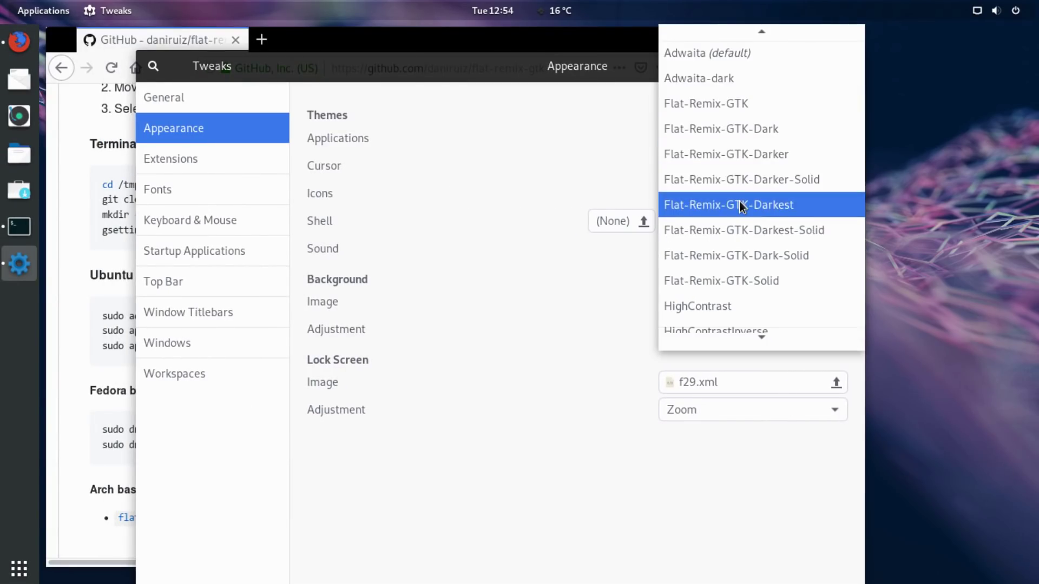
{"action": "left_click", "coordinate": [458, 181]}
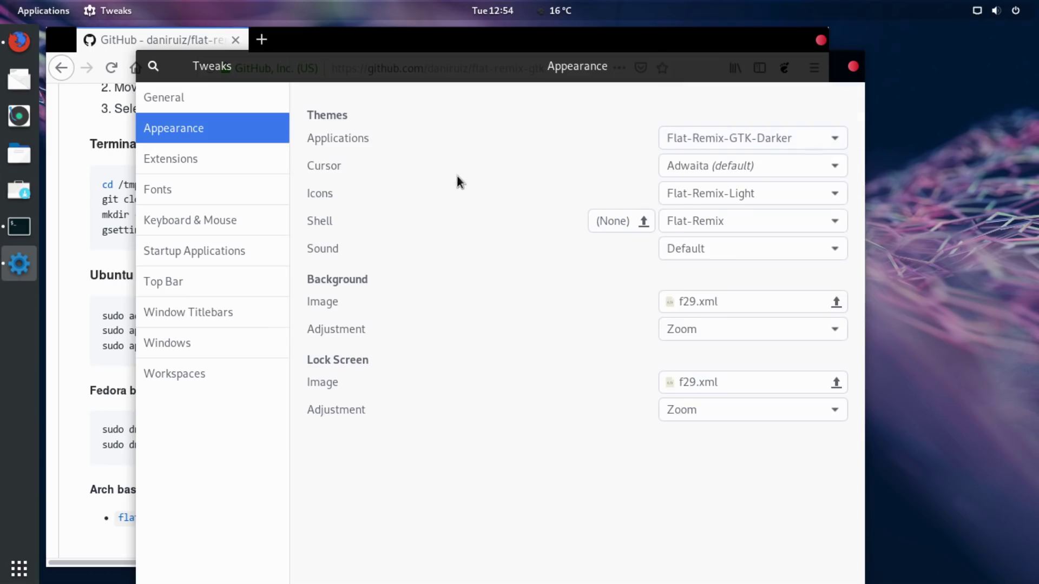
{"action": "left_click", "coordinate": [739, 221]}
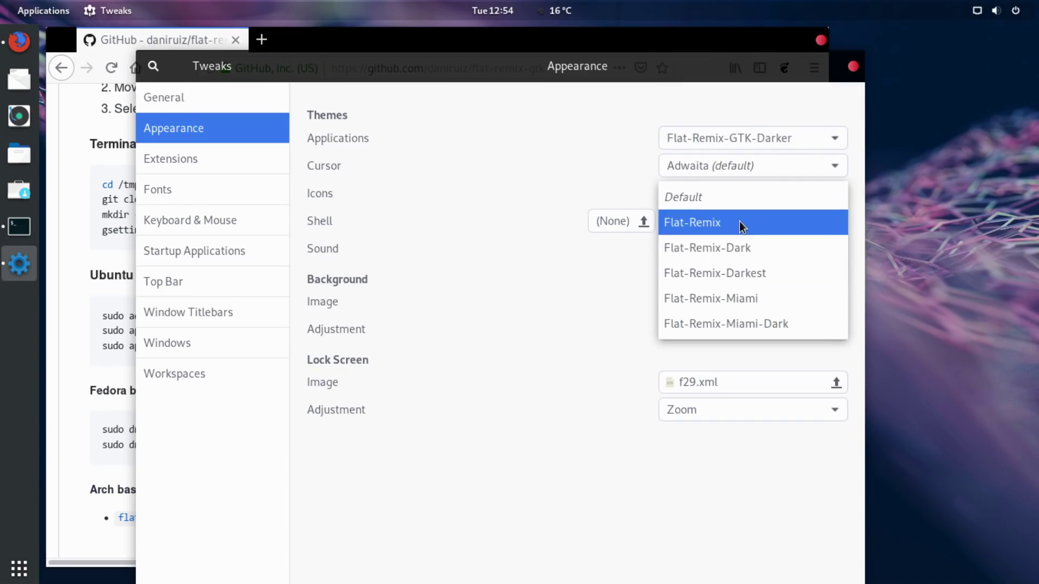
{"action": "left_click", "coordinate": [748, 250]}
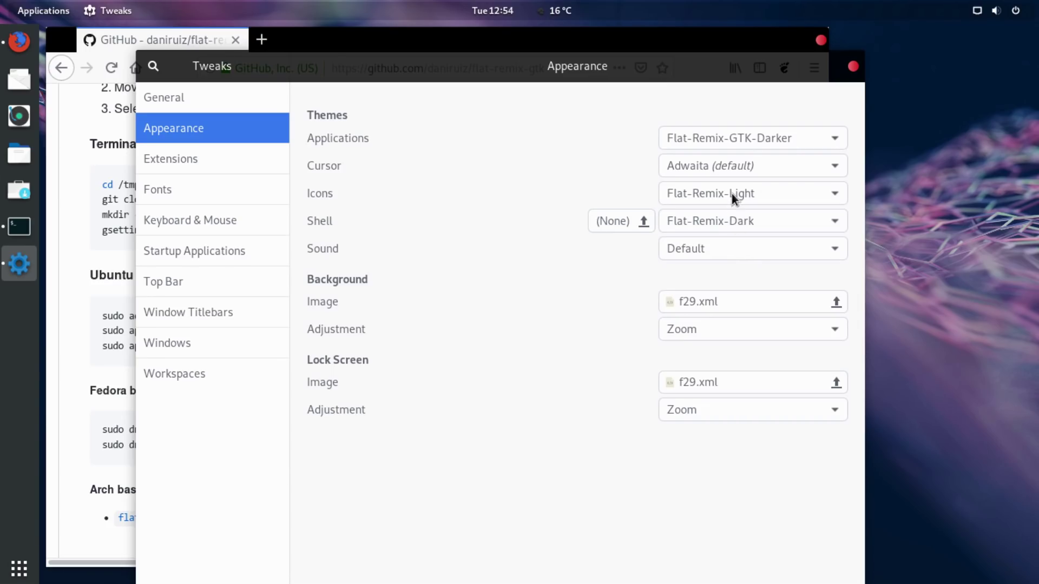
Step: Search 'dash to panel', open its extensions.gnome.org page, switch it ON and confirm Install
{"action": "left_click", "coordinate": [258, 46]}
{"action": "left_click", "coordinate": [261, 40]}
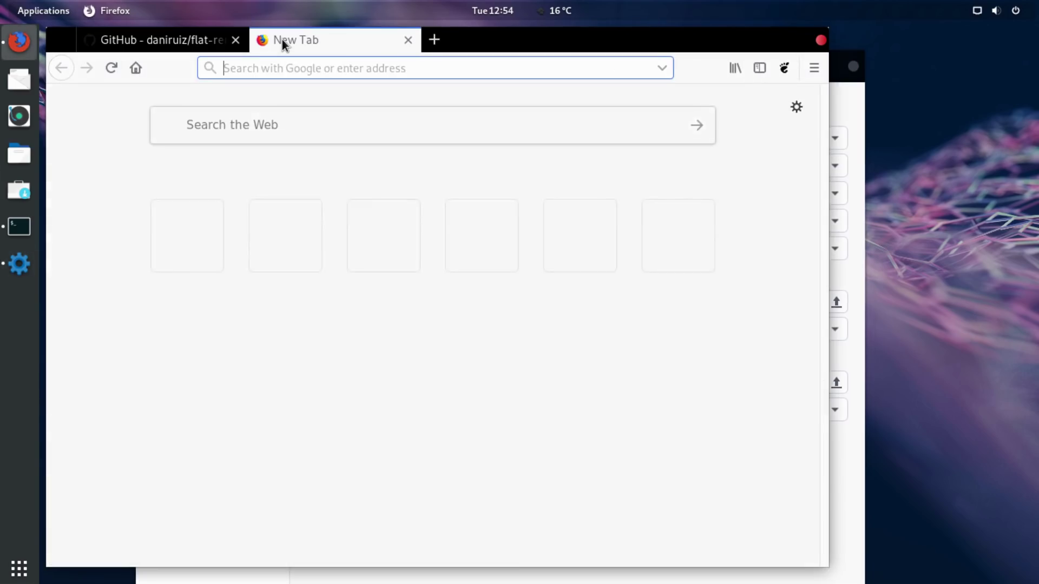
{"action": "type", "text": "dash to panel"}
{"action": "key", "text": "Return"}
{"action": "left_click", "coordinate": [258, 227]}
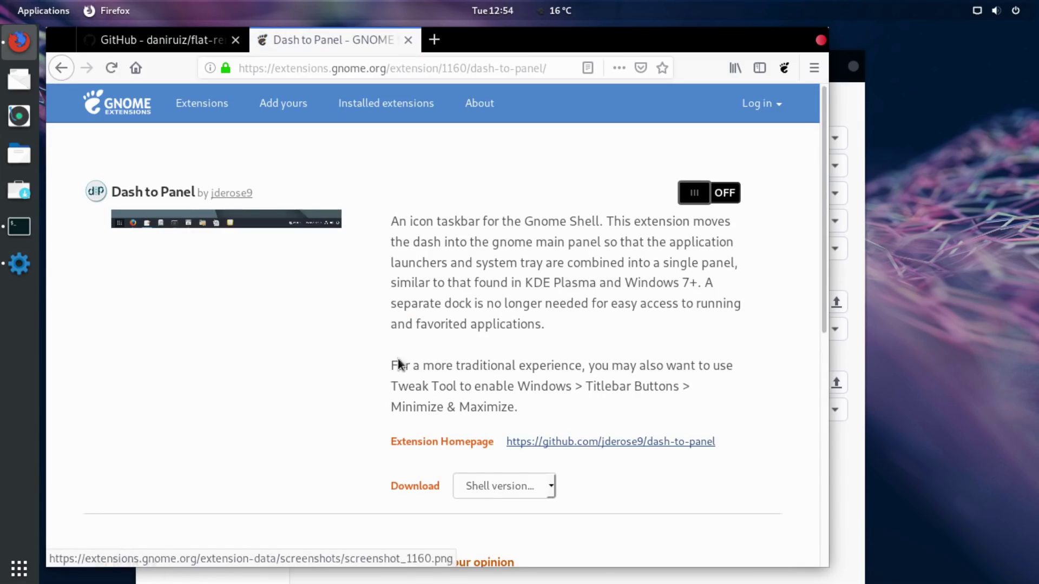
{"action": "left_click", "coordinate": [690, 195]}
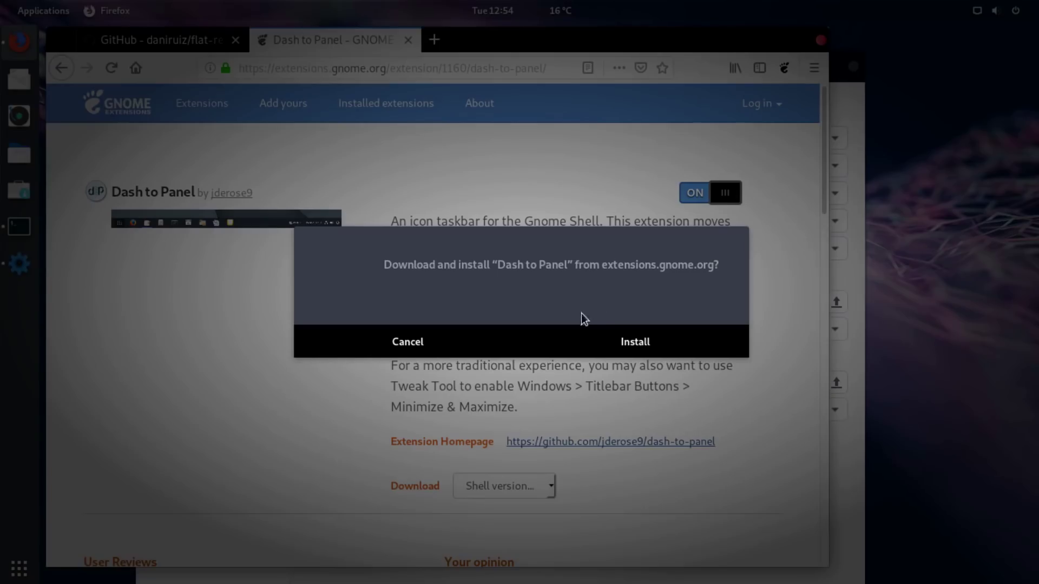
{"action": "left_click", "coordinate": [597, 344]}
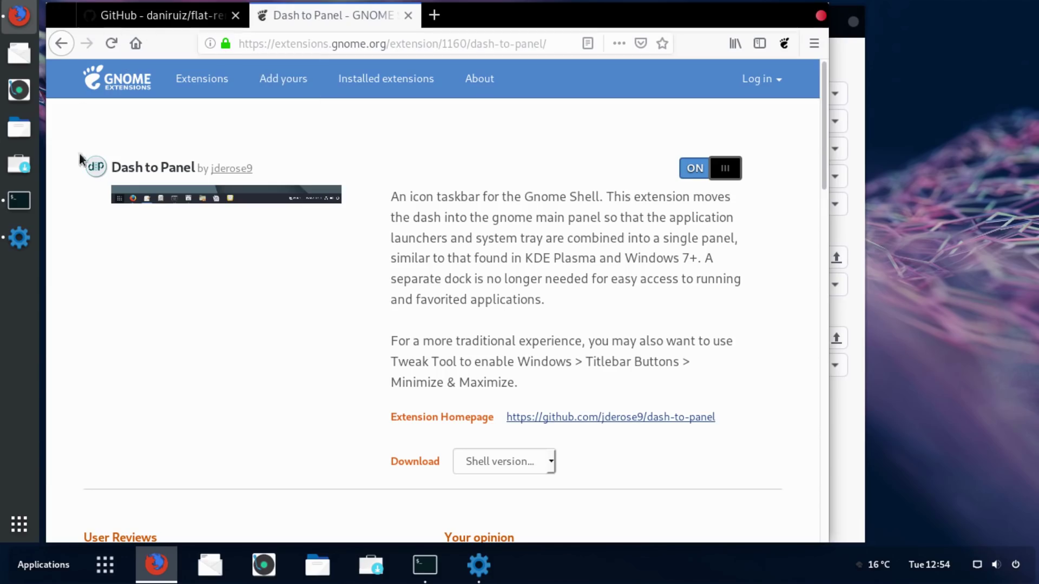
Step: Switch off the Dash to dock extension and add the Maximize titlebar button
{"action": "left_click", "coordinate": [21, 236]}
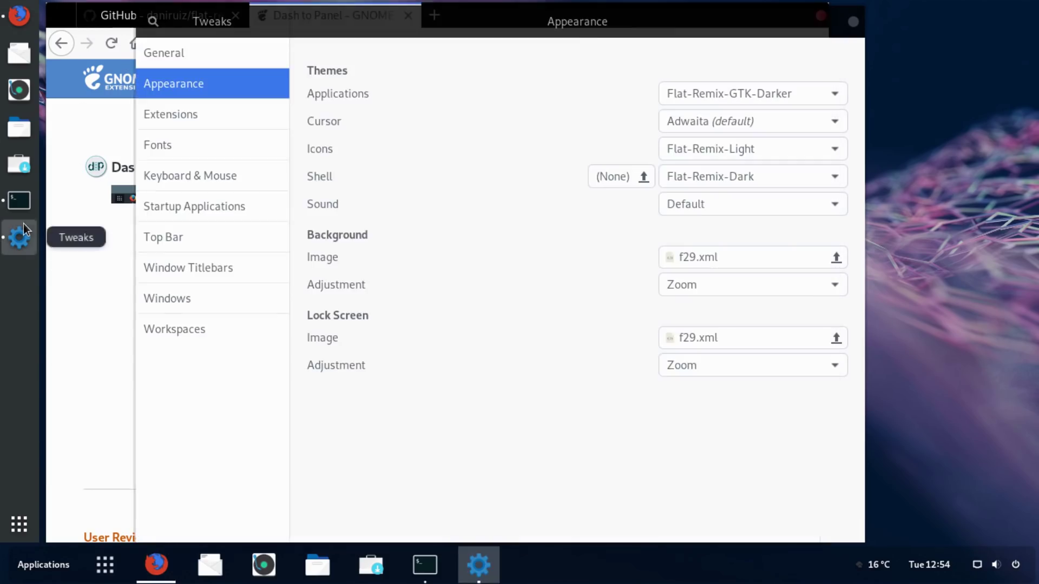
{"action": "left_click", "coordinate": [254, 112]}
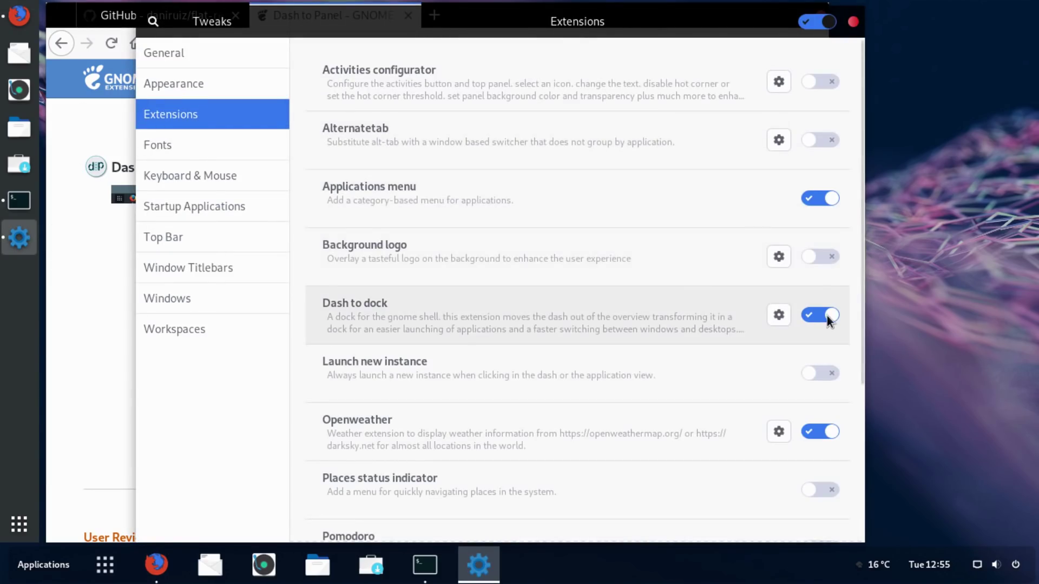
{"action": "left_click", "coordinate": [827, 316]}
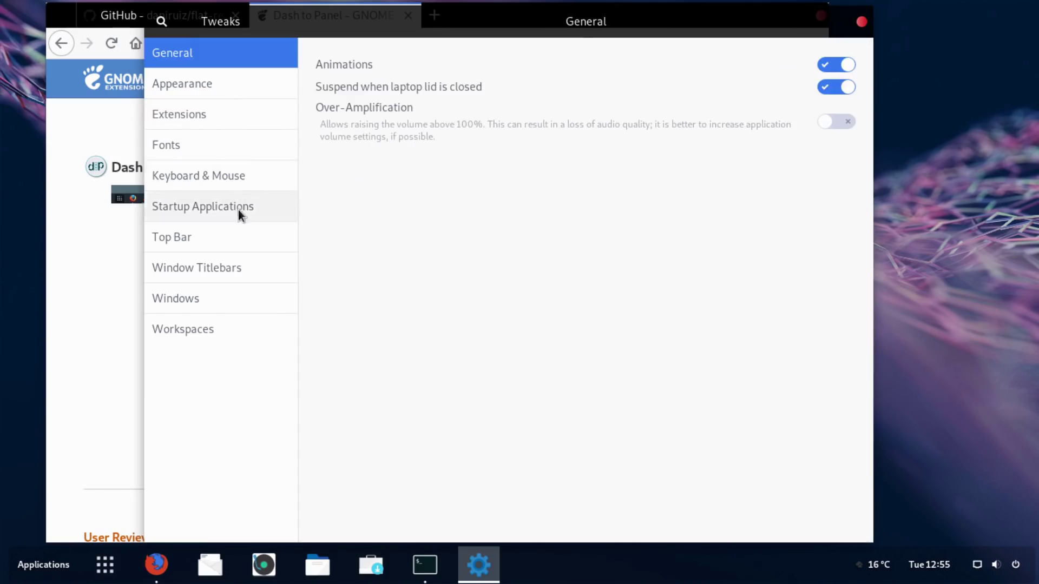
{"action": "left_click", "coordinate": [241, 270]}
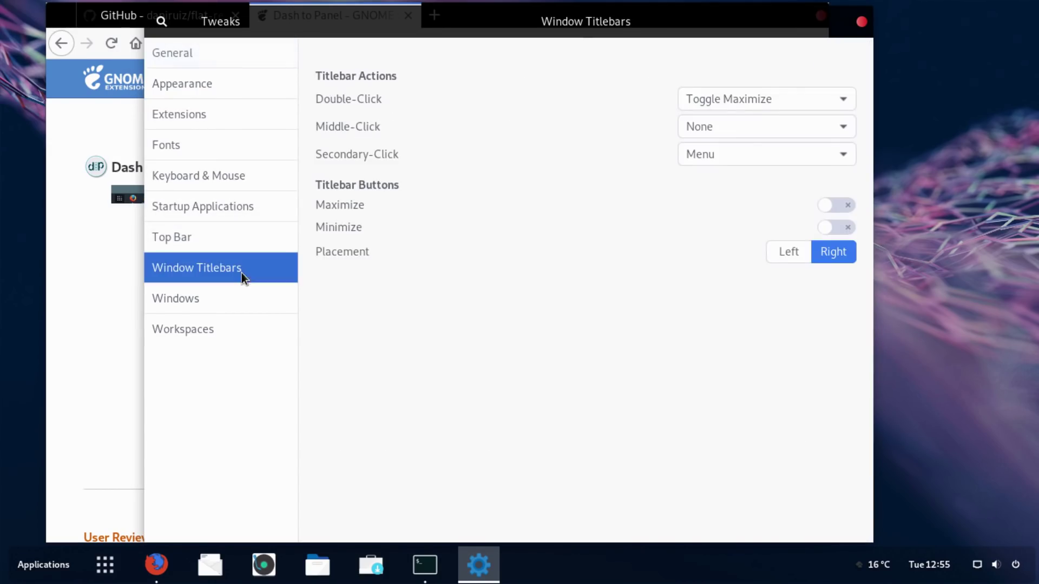
{"action": "left_click", "coordinate": [837, 206]}
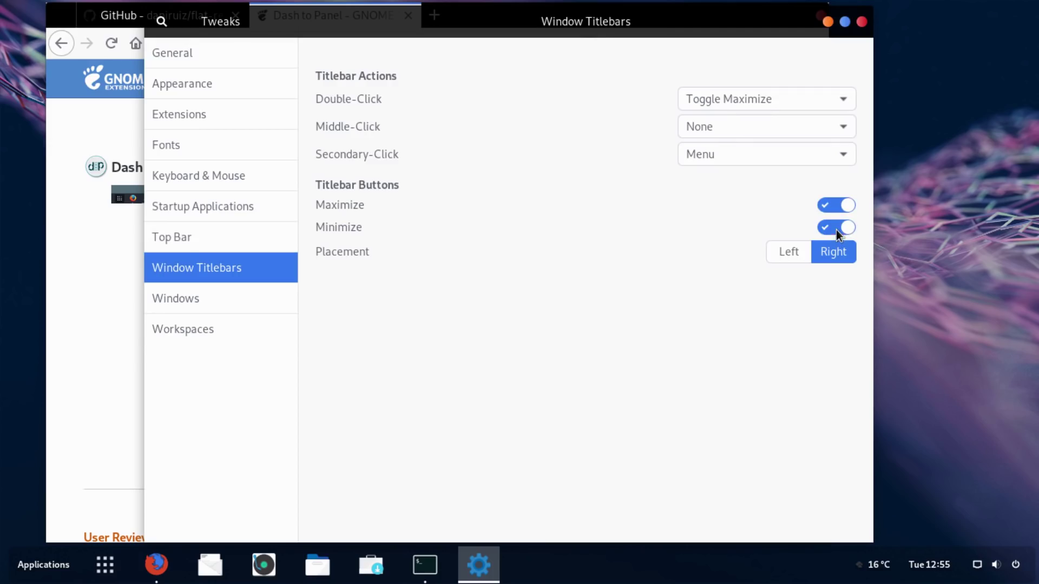
Step: Look over the Windows and Workspaces settings, then close Tweaks and Firefox
{"action": "left_click", "coordinate": [184, 299]}
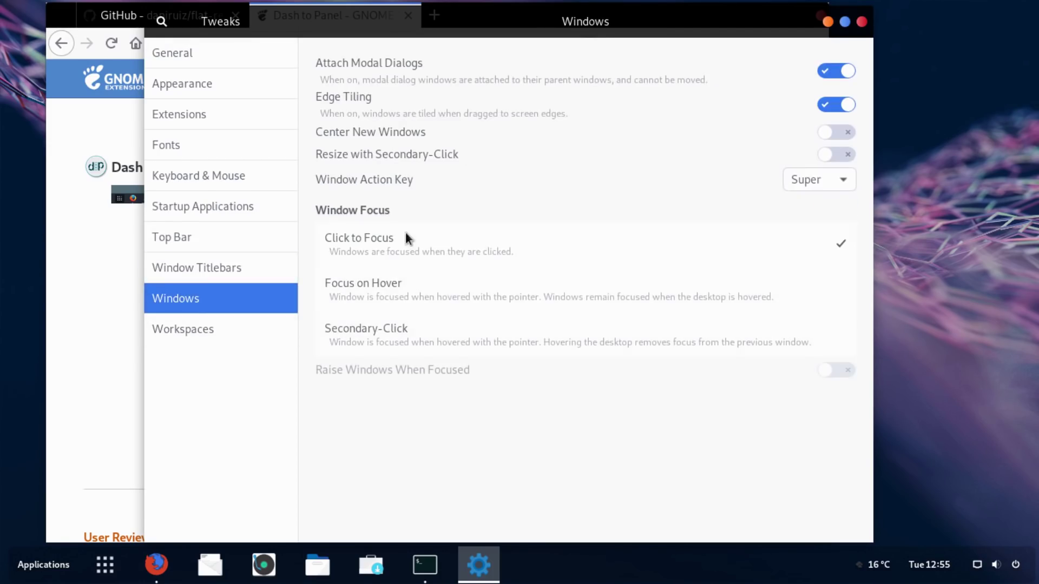
{"action": "left_click", "coordinate": [217, 333]}
{"action": "left_click", "coordinate": [210, 268]}
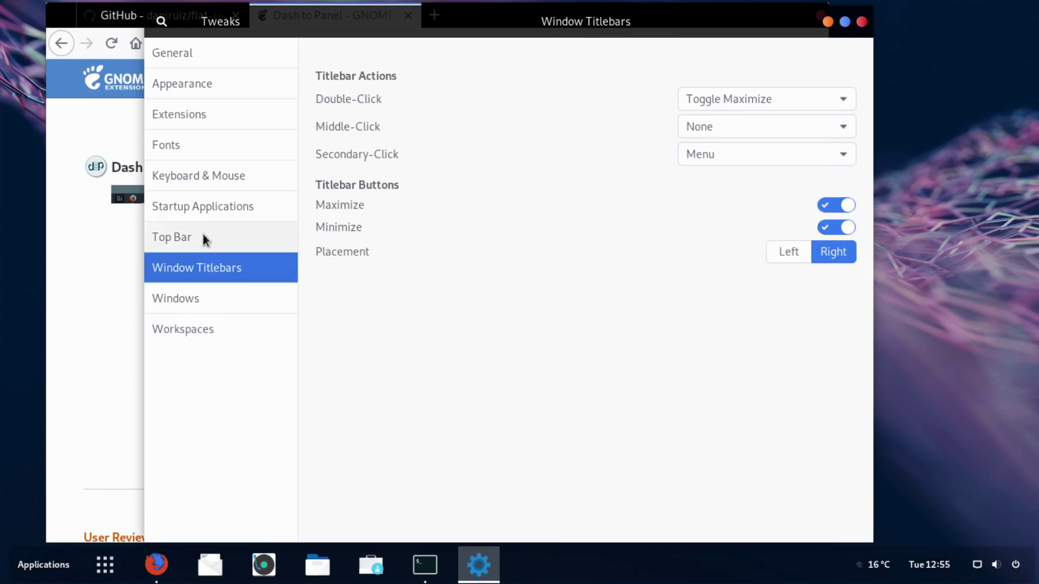
{"action": "left_click", "coordinate": [211, 114]}
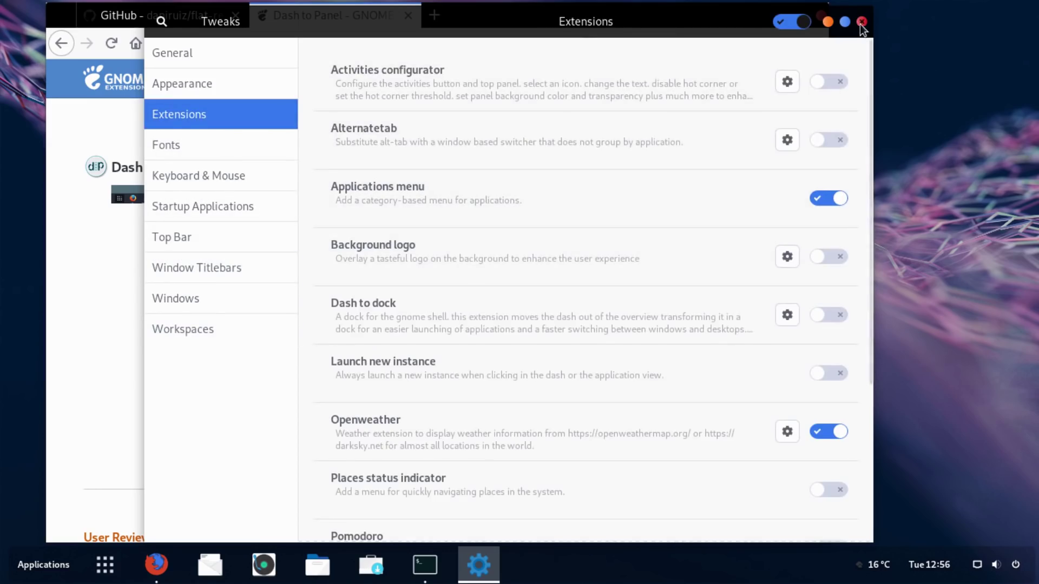
{"action": "left_click", "coordinate": [861, 22]}
{"action": "left_click", "coordinate": [820, 16]}
Step: Close Firefox and the terminal, then relaunch Tweaks by searching 'twe'
{"action": "left_click", "coordinate": [583, 316]}
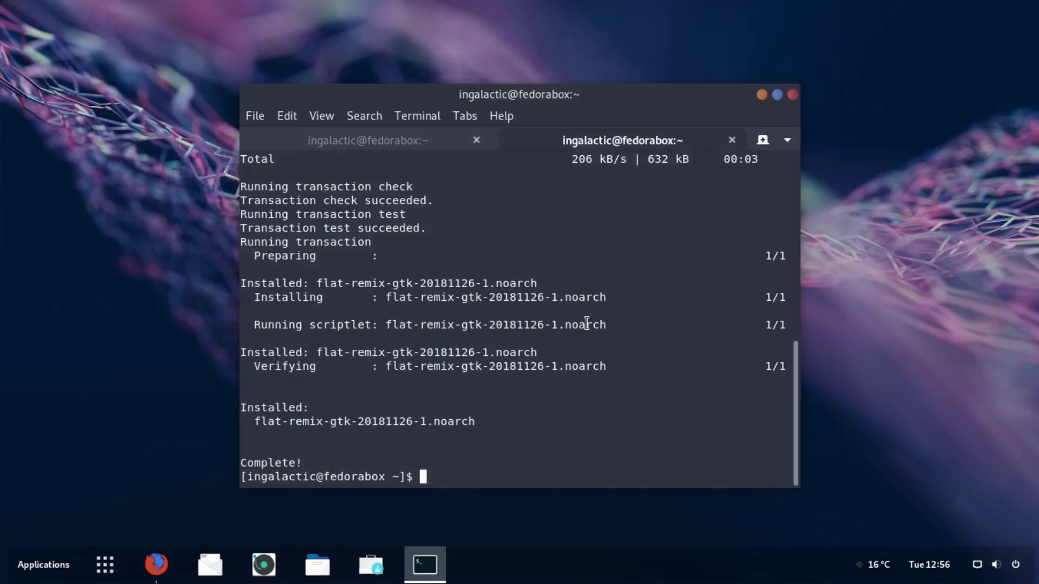
{"action": "left_click", "coordinate": [793, 96]}
{"action": "right_click", "coordinate": [515, 316]}
{"action": "left_click", "coordinate": [529, 386]}
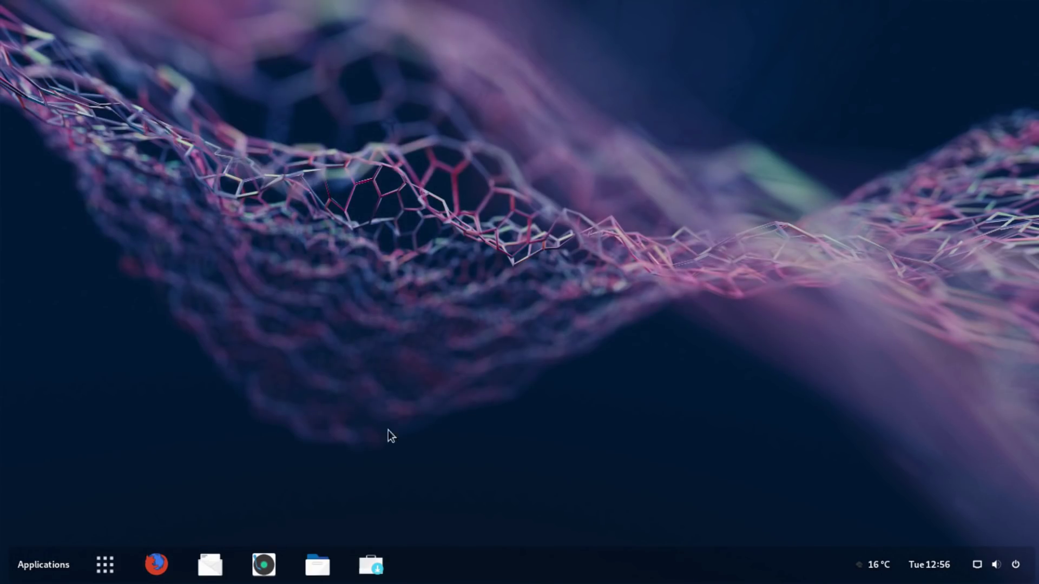
{"action": "key", "text": "super"}
{"action": "type", "text": "twe"}
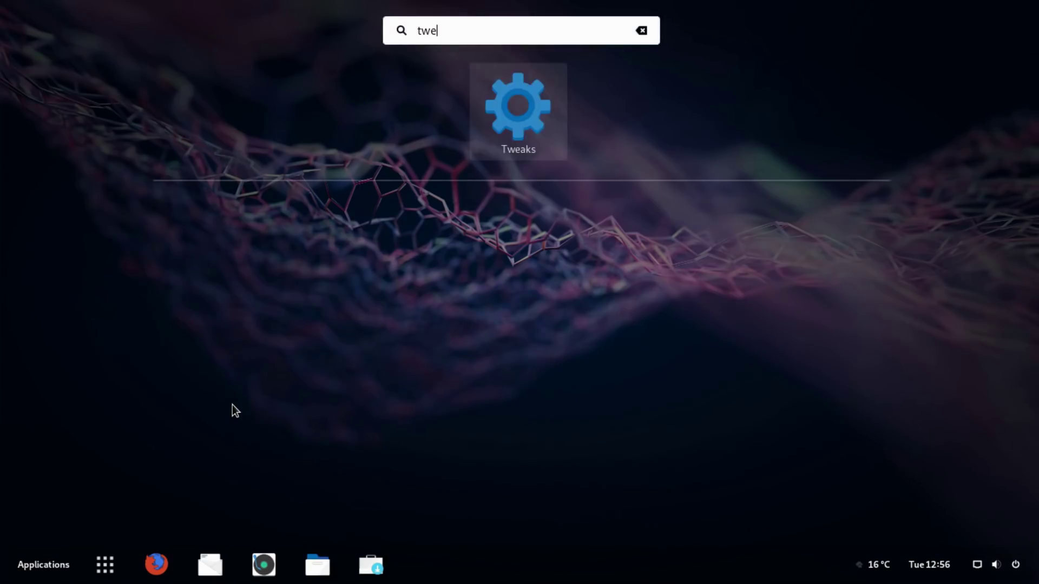
{"action": "key", "text": "Return"}
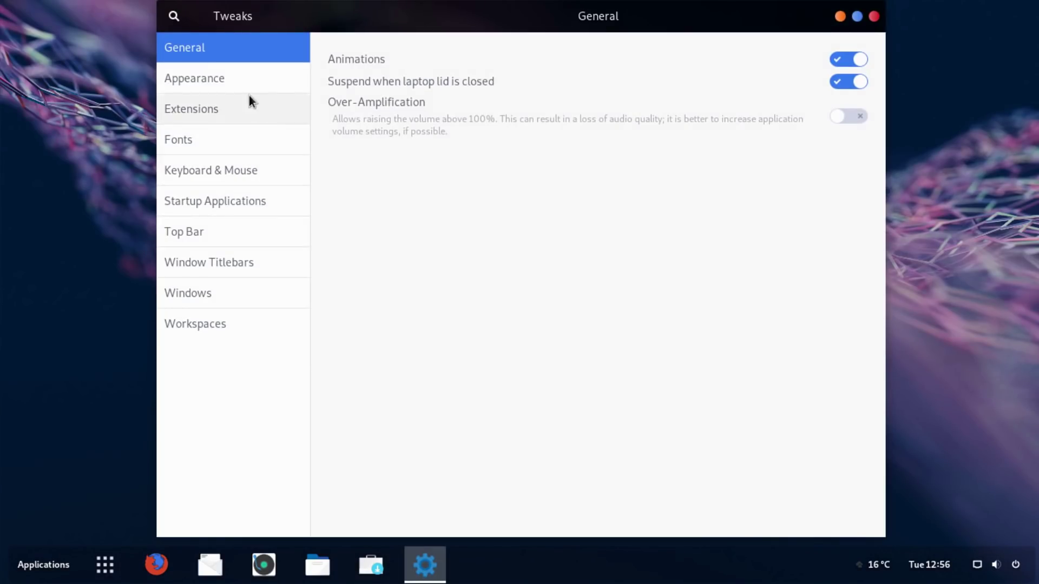
Step: In Dash to Panel settings, shrink the panel size to 32 px and the app icon margin to 4 px
{"action": "left_click", "coordinate": [236, 110]}
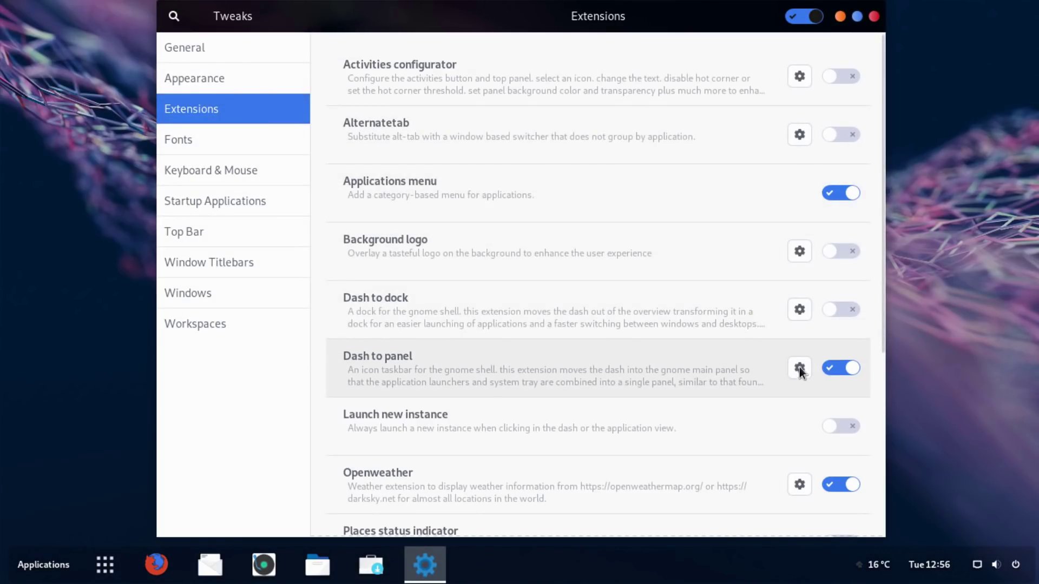
{"action": "left_click", "coordinate": [802, 368]}
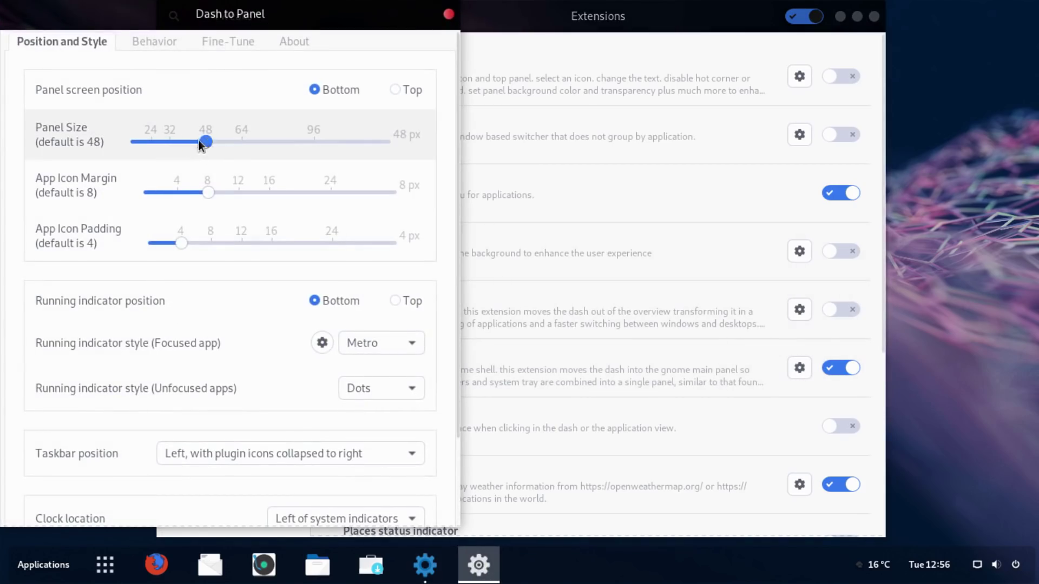
{"action": "left_click_drag", "start_coordinate": [197, 145], "coordinate": [169, 145]}
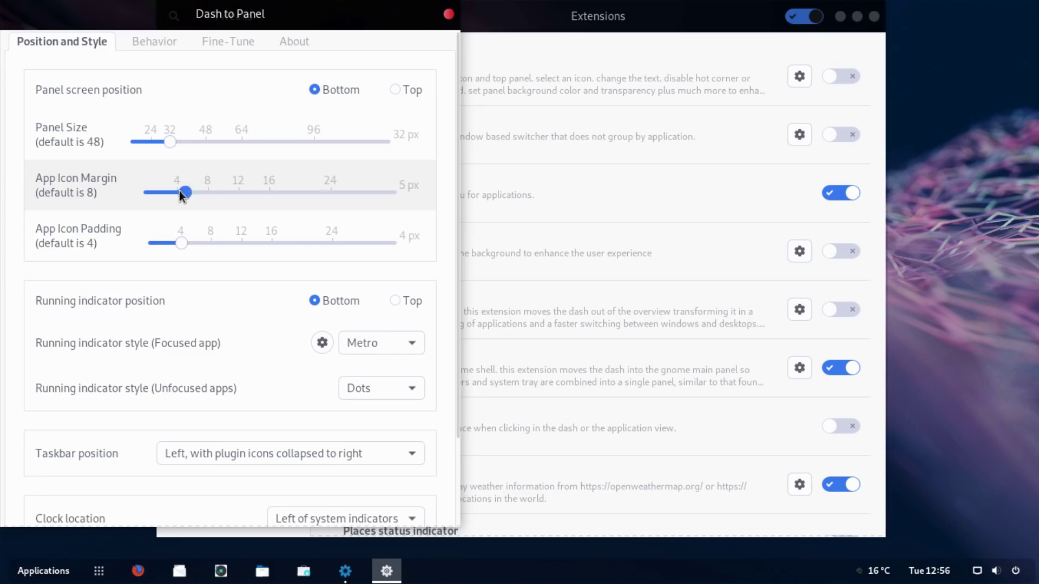
{"action": "left_click_drag", "start_coordinate": [179, 190], "coordinate": [173, 191]}
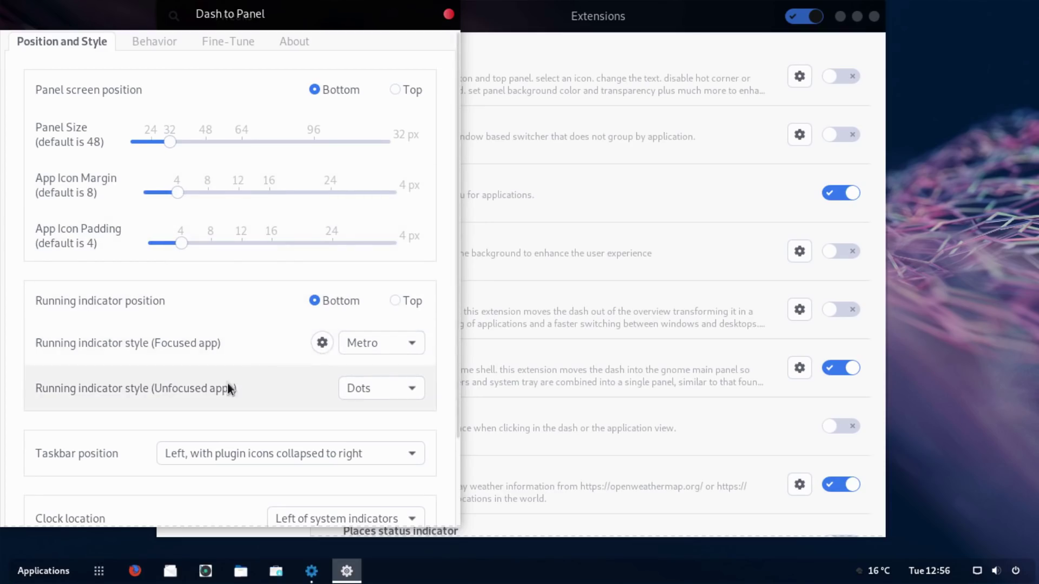
{"action": "scroll", "coordinate": [118, 346], "scroll_direction": "down", "scroll_amount": 3}
{"action": "scroll", "coordinate": [176, 417], "scroll_direction": "up", "scroll_amount": 3}
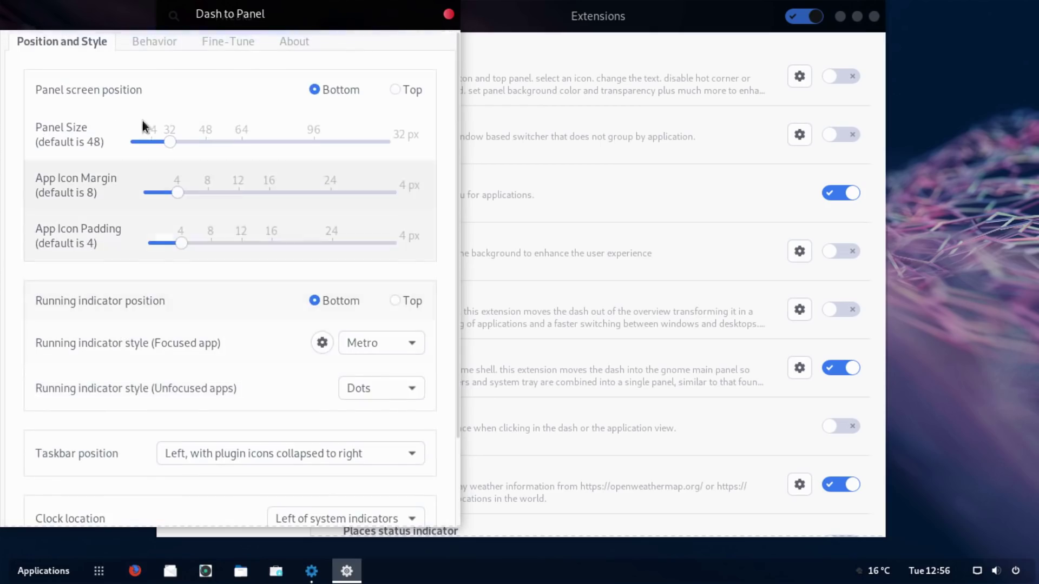
{"action": "left_click", "coordinate": [151, 40]}
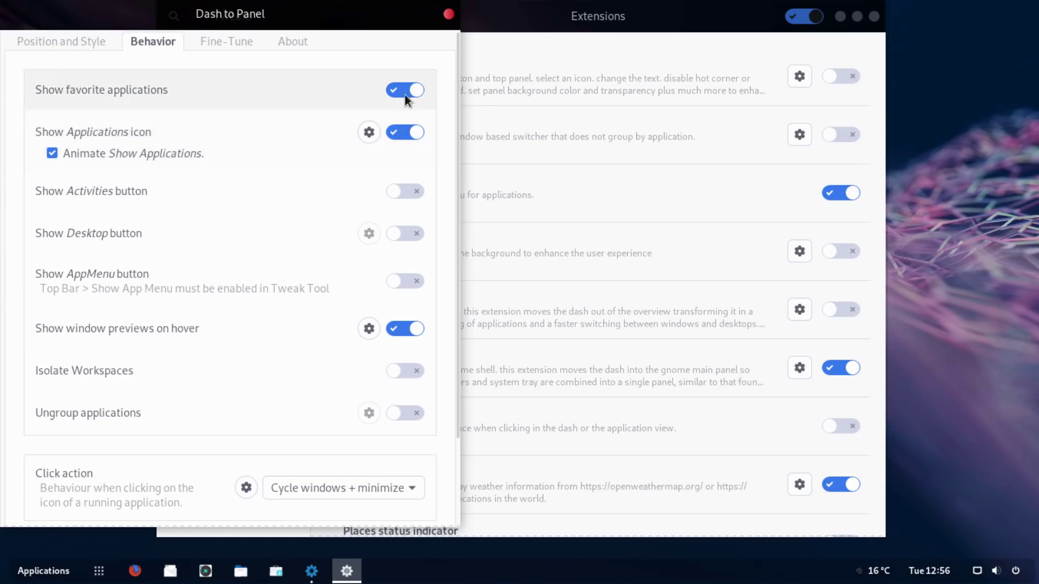
Step: Hide the show-applications icon from the Dash to Panel taskbar
{"action": "left_click", "coordinate": [400, 130]}
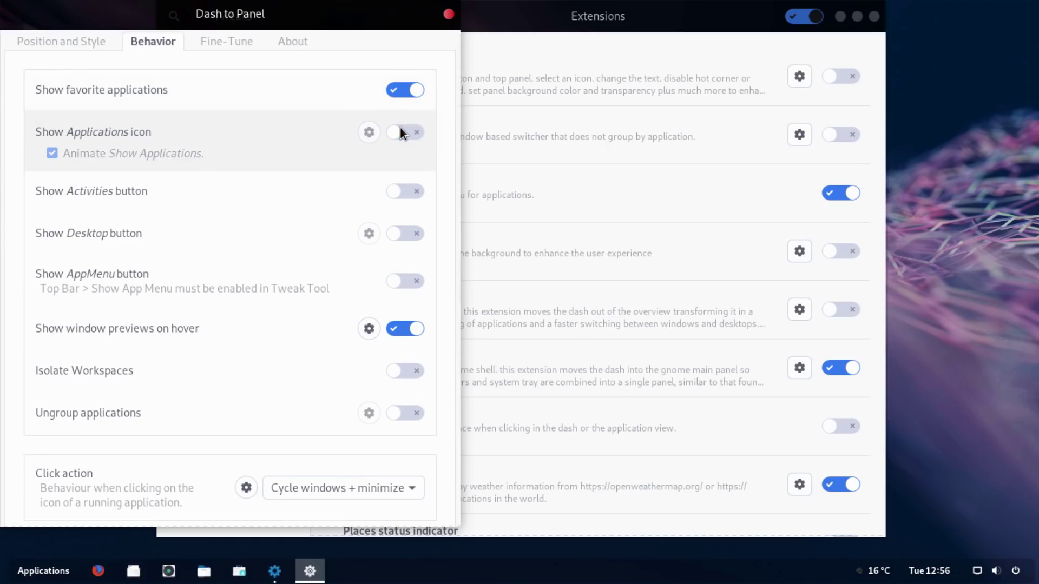
{"action": "left_click", "coordinate": [401, 132]}
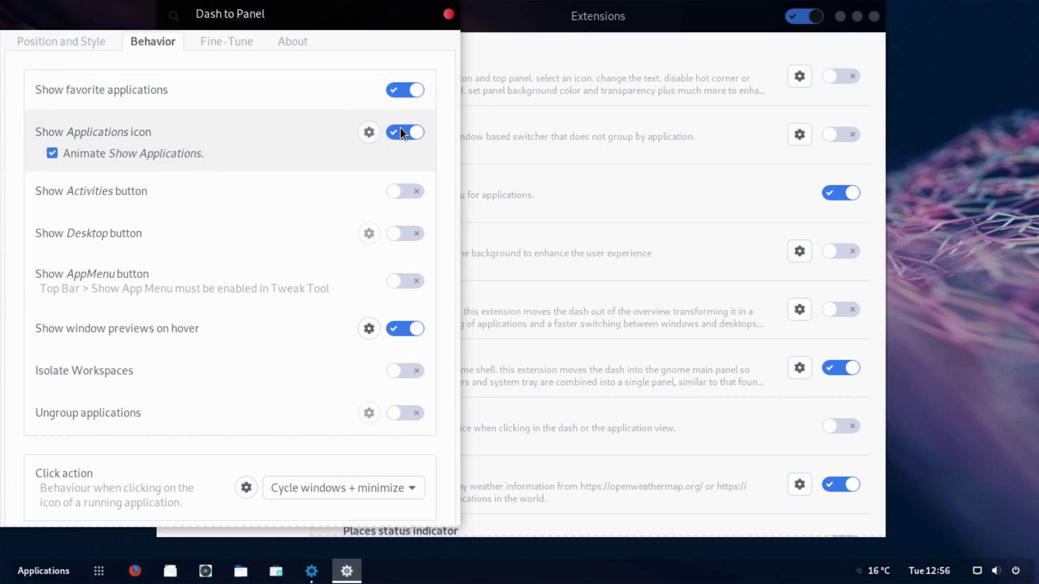
{"action": "left_click", "coordinate": [401, 132]}
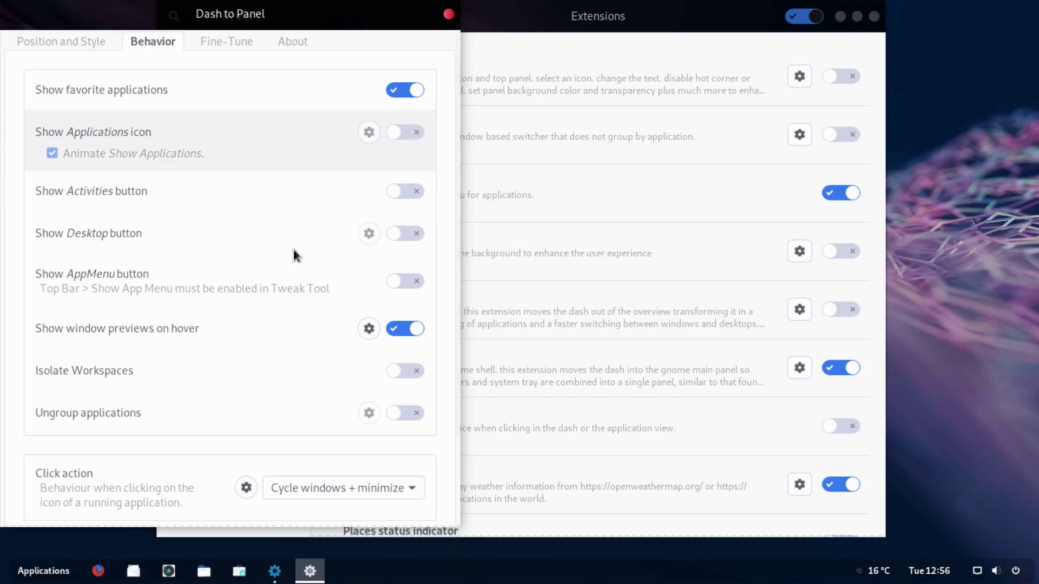
{"action": "scroll", "coordinate": [168, 325], "scroll_direction": "down", "scroll_amount": 3}
{"action": "scroll", "coordinate": [168, 325], "scroll_direction": "up", "scroll_amount": 3}
Step: Browse Dash to Panel's Fine-Tune, Position and Style, and Behavior settings pages
{"action": "left_click", "coordinate": [208, 42]}
{"action": "left_click", "coordinate": [279, 44]}
{"action": "left_click", "coordinate": [227, 42]}
{"action": "left_click", "coordinate": [91, 37]}
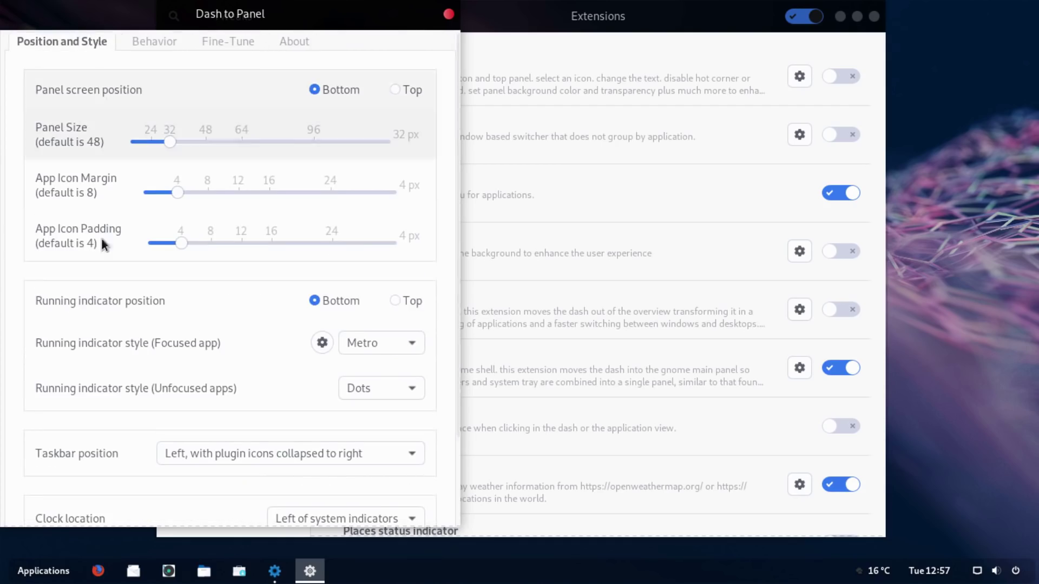
{"action": "scroll", "coordinate": [102, 293], "scroll_direction": "down", "scroll_amount": 3}
{"action": "scroll", "coordinate": [88, 304], "scroll_direction": "up", "scroll_amount": 3}
{"action": "left_click", "coordinate": [154, 42]}
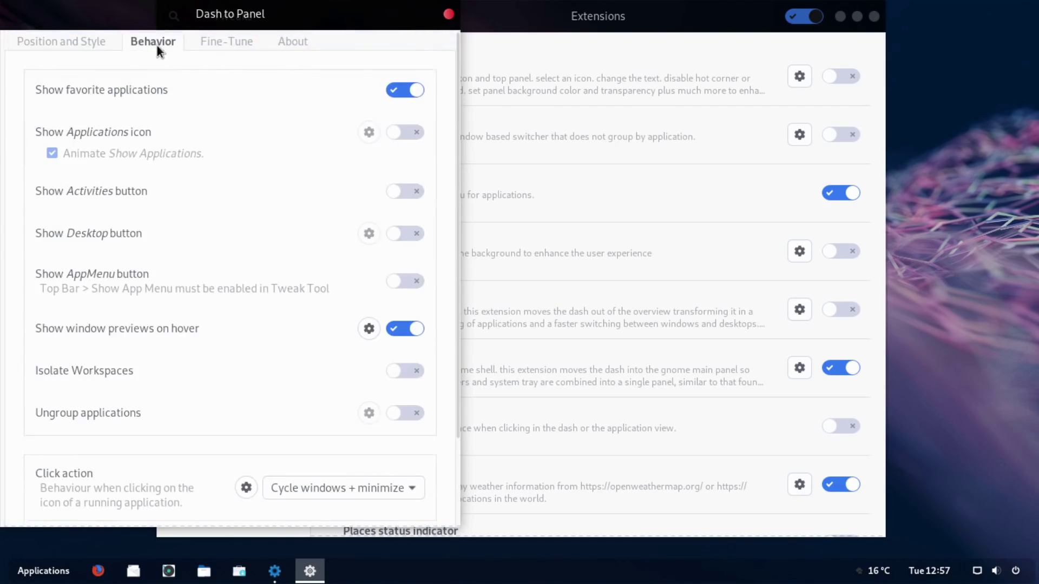
Step: Try the Applications menu on the new panel, then close the Dash to Panel settings
{"action": "left_click", "coordinate": [53, 572]}
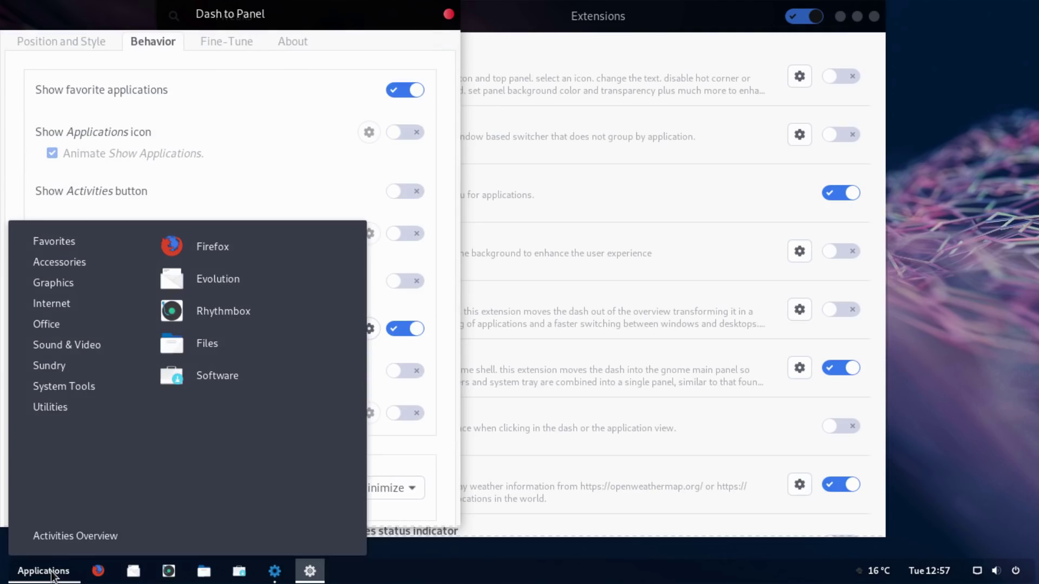
{"action": "left_click", "coordinate": [53, 573]}
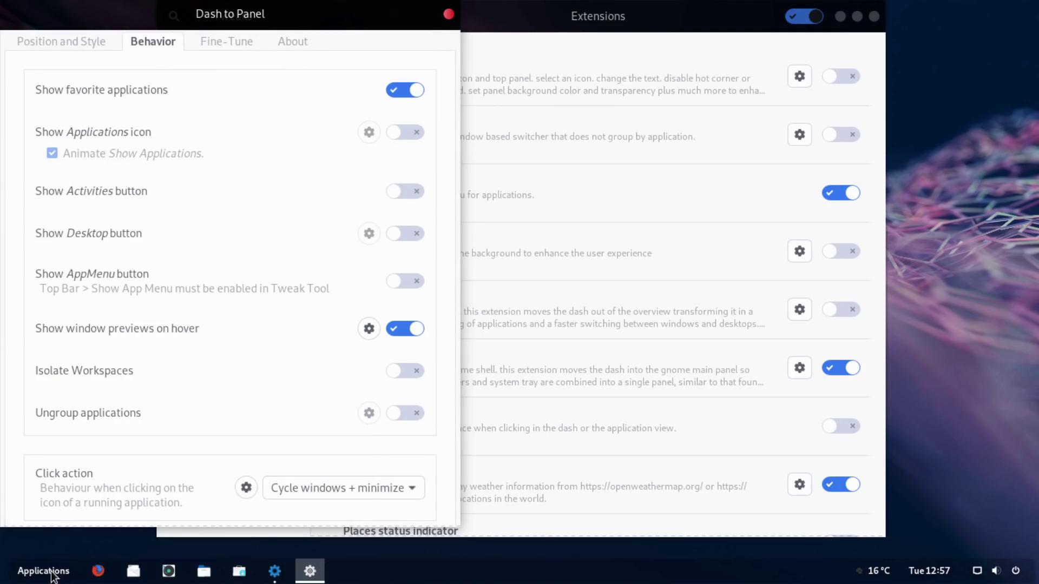
{"action": "left_click", "coordinate": [53, 572]}
{"action": "mouse_move", "coordinate": [60, 262]}
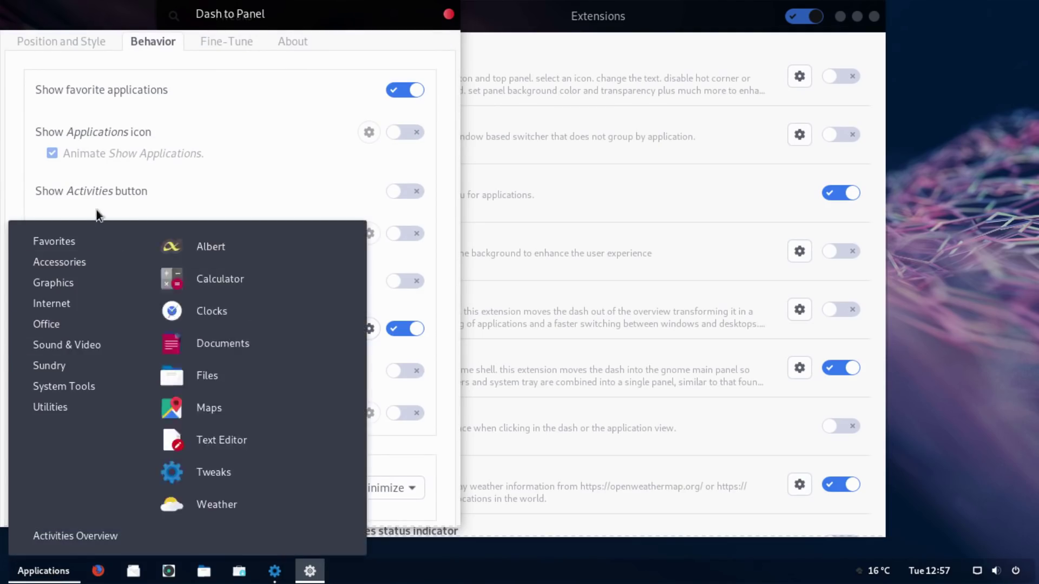
{"action": "left_click", "coordinate": [254, 21]}
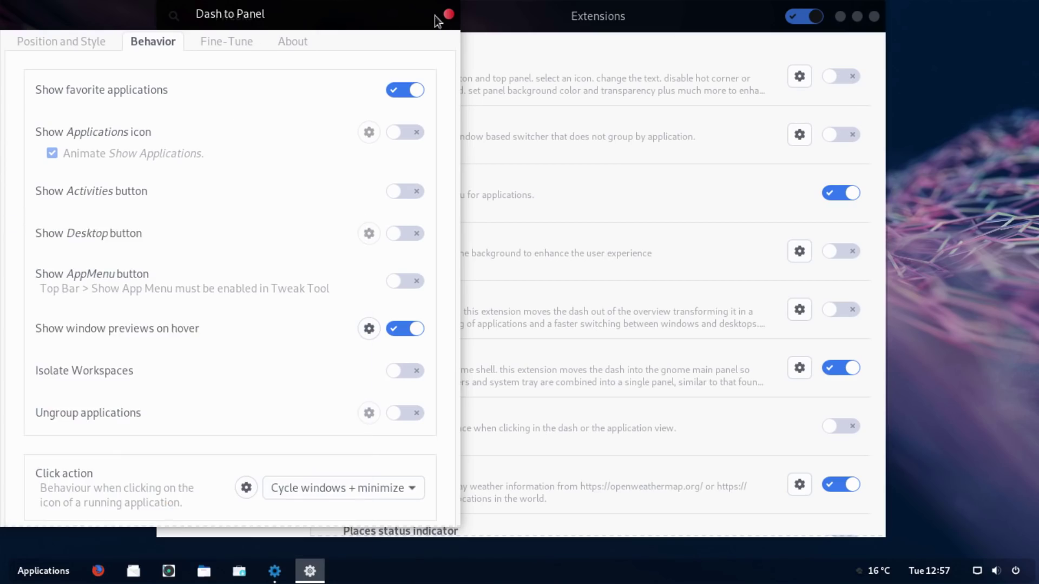
{"action": "left_click", "coordinate": [453, 15]}
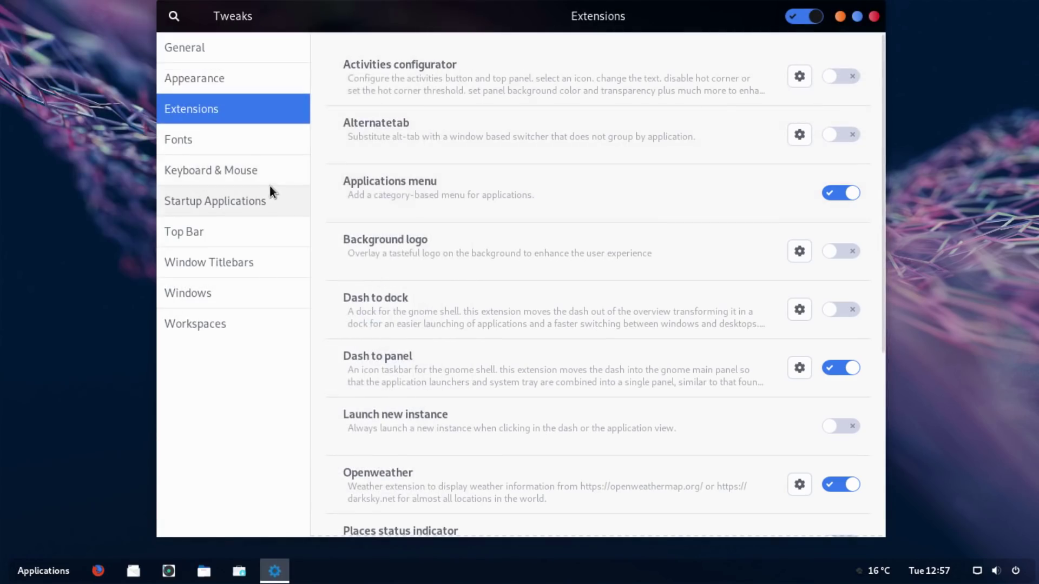
Step: Set the icon theme to Flat-Remix-Dark under Appearance
{"action": "left_click", "coordinate": [256, 142]}
{"action": "left_click", "coordinate": [222, 82]}
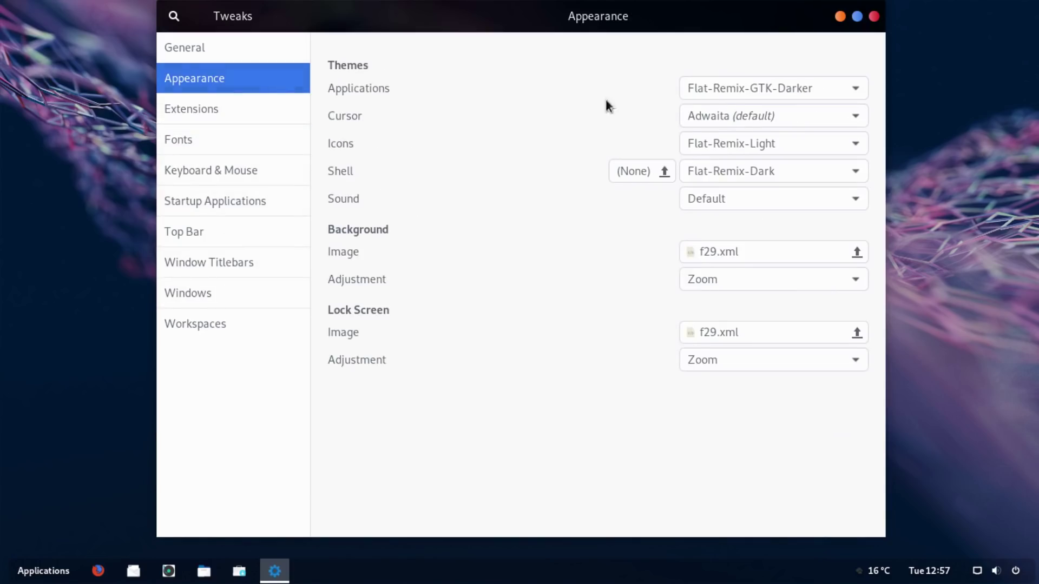
{"action": "left_click", "coordinate": [742, 142]}
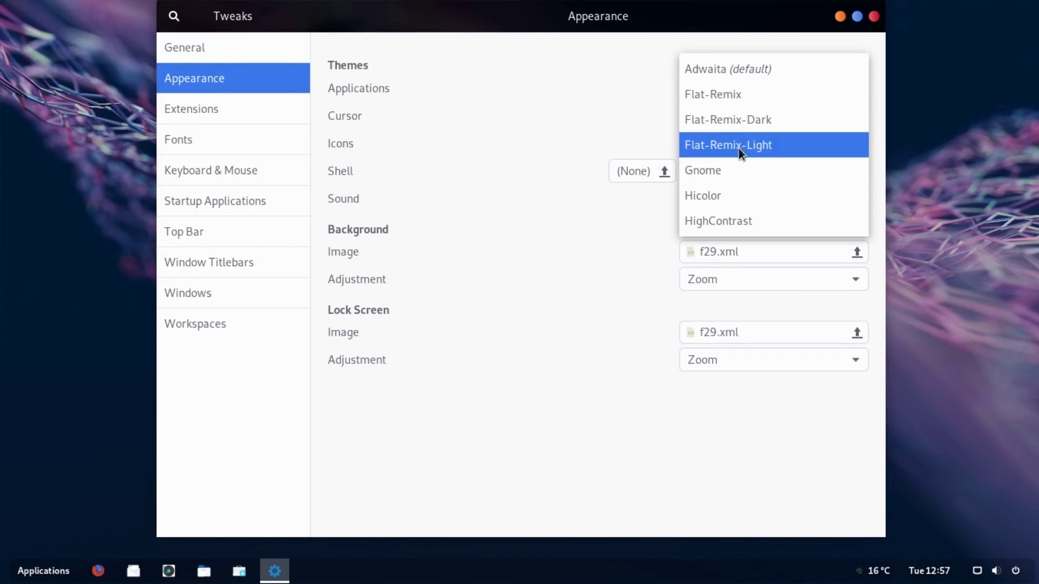
{"action": "left_click", "coordinate": [735, 119]}
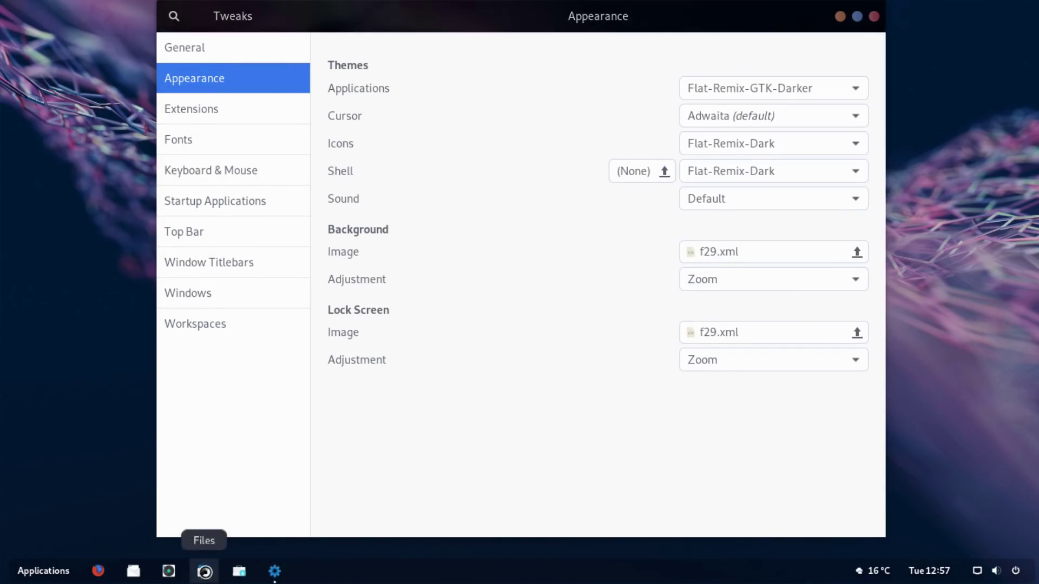
Step: Preview the new icons in Files, then close Files and Tweaks
{"action": "left_click", "coordinate": [203, 570]}
{"action": "left_click", "coordinate": [342, 92]}
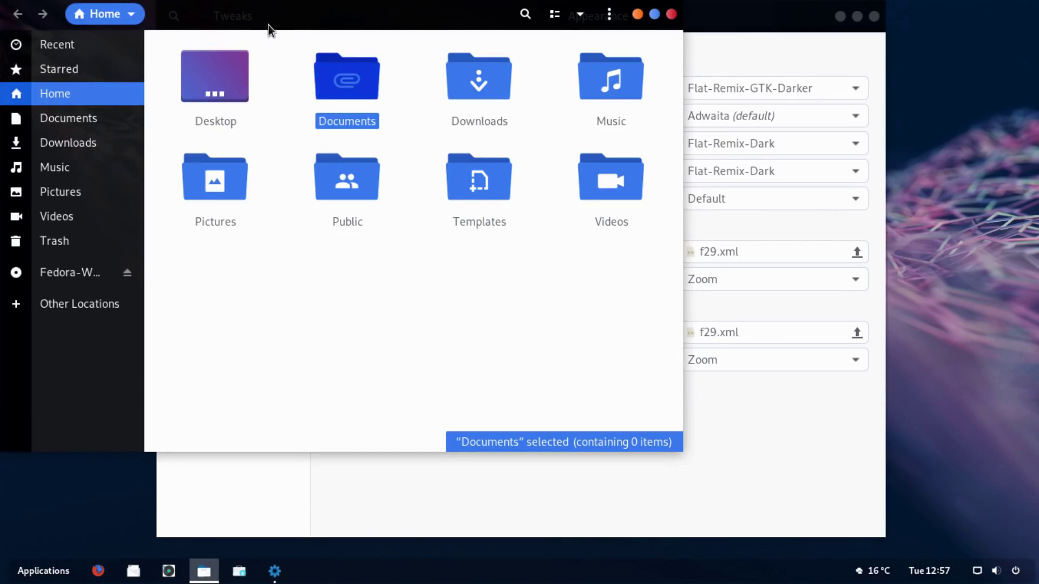
{"action": "left_click_drag", "start_coordinate": [345, 19], "coordinate": [420, 79]}
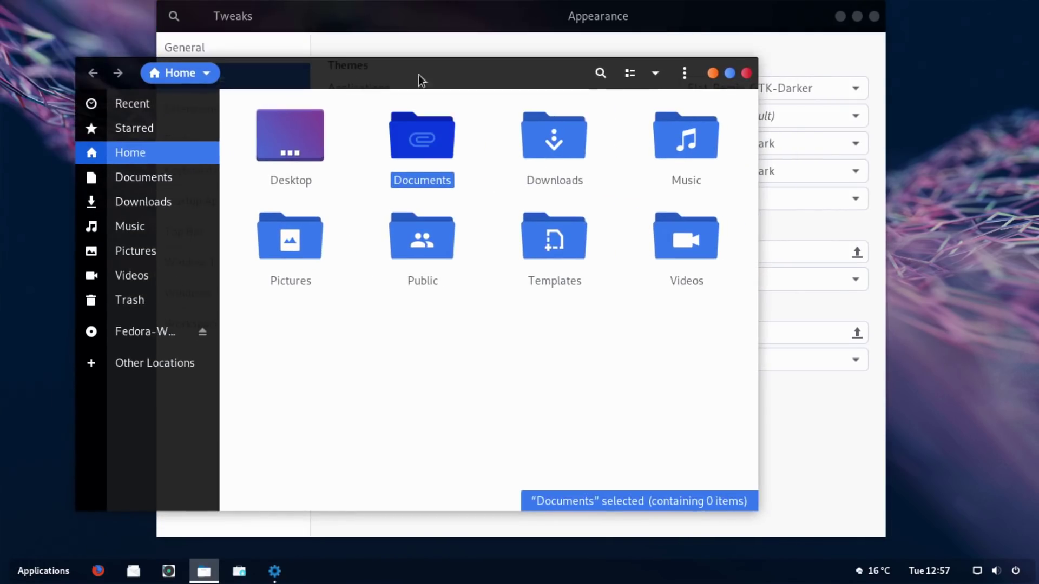
{"action": "left_click", "coordinate": [746, 73]}
{"action": "left_click", "coordinate": [874, 17]}
{"action": "right_click", "coordinate": [507, 157]}
{"action": "left_click", "coordinate": [542, 177]}
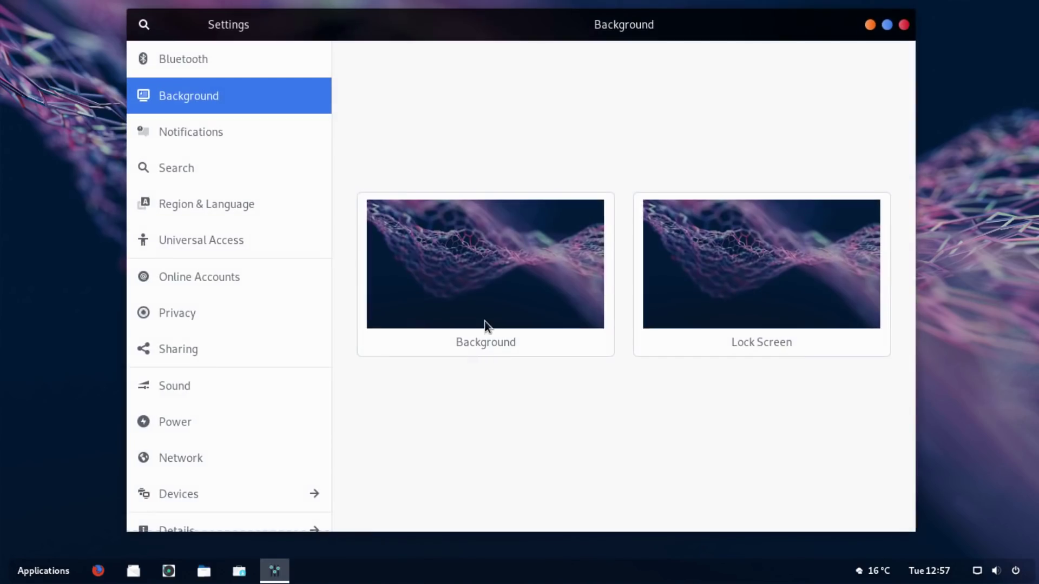
Step: Apply the snowy sunset image as the desktop background, then close Settings
{"action": "left_click", "coordinate": [480, 304]}
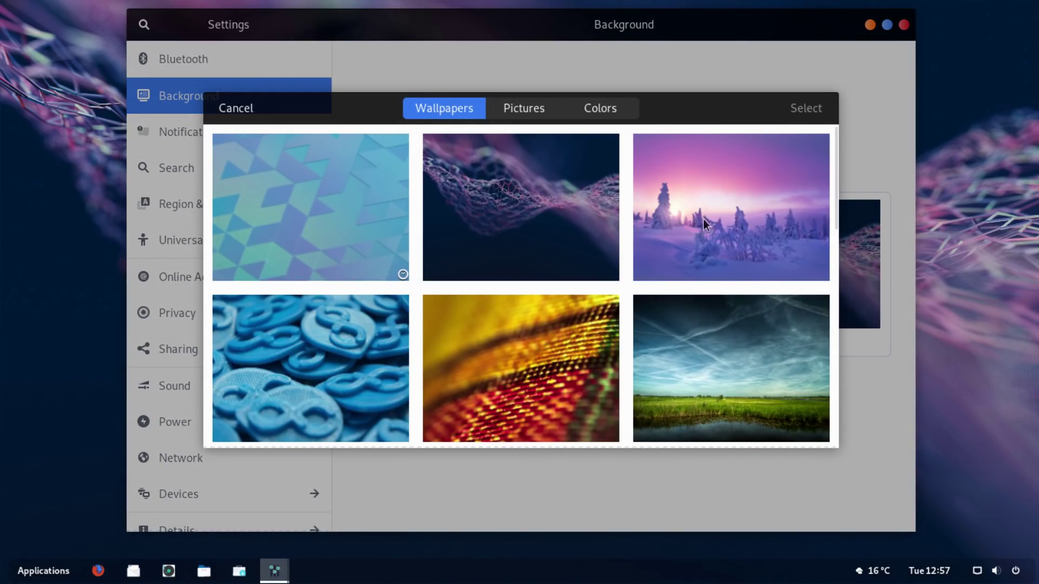
{"action": "left_click", "coordinate": [758, 215]}
{"action": "left_click", "coordinate": [807, 108]}
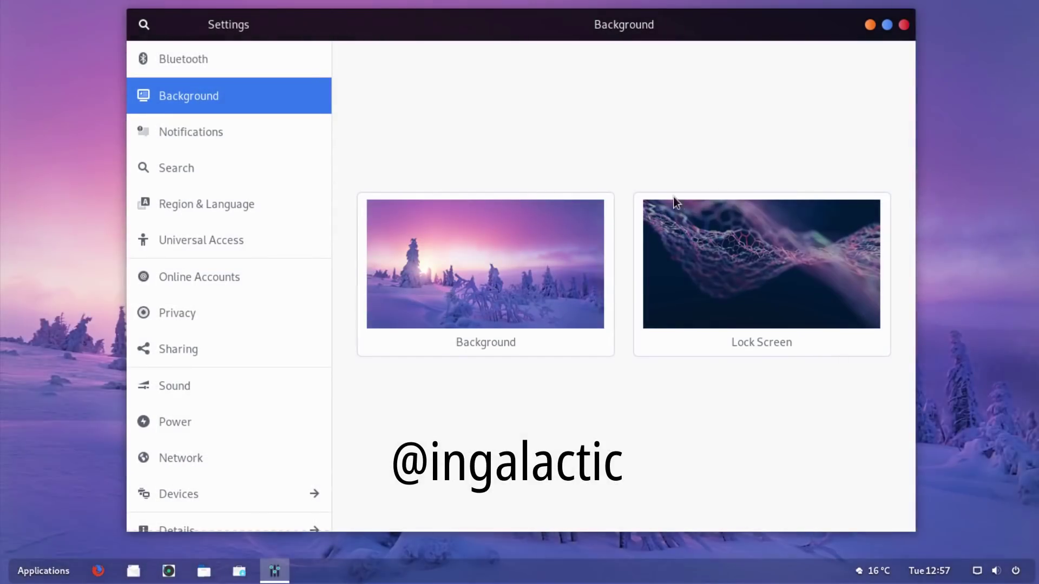
{"action": "left_click", "coordinate": [905, 25]}
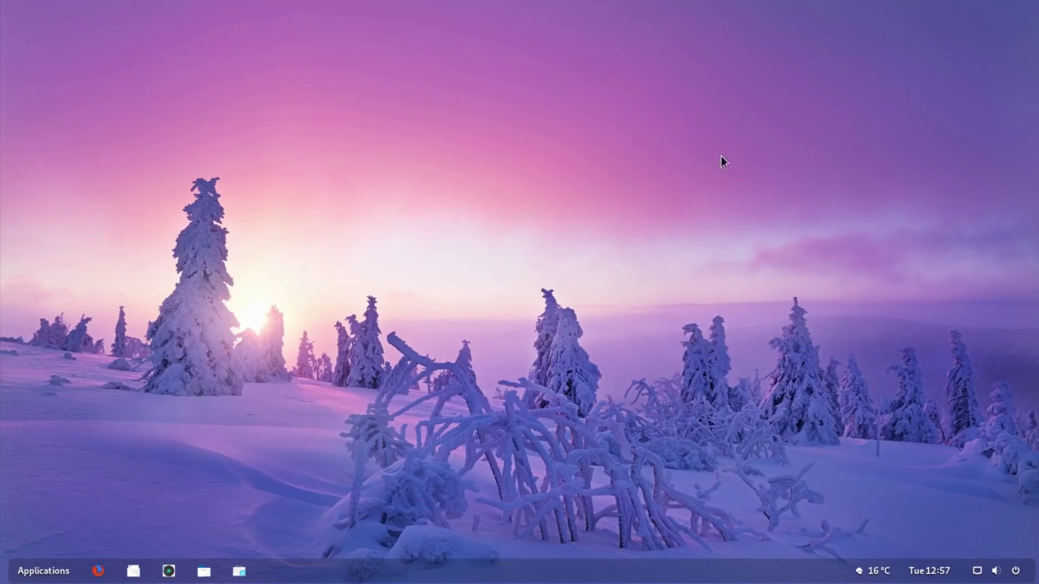
Step: Check the Applications menu and calendar popover on the new bottom panel
{"action": "left_click", "coordinate": [59, 569]}
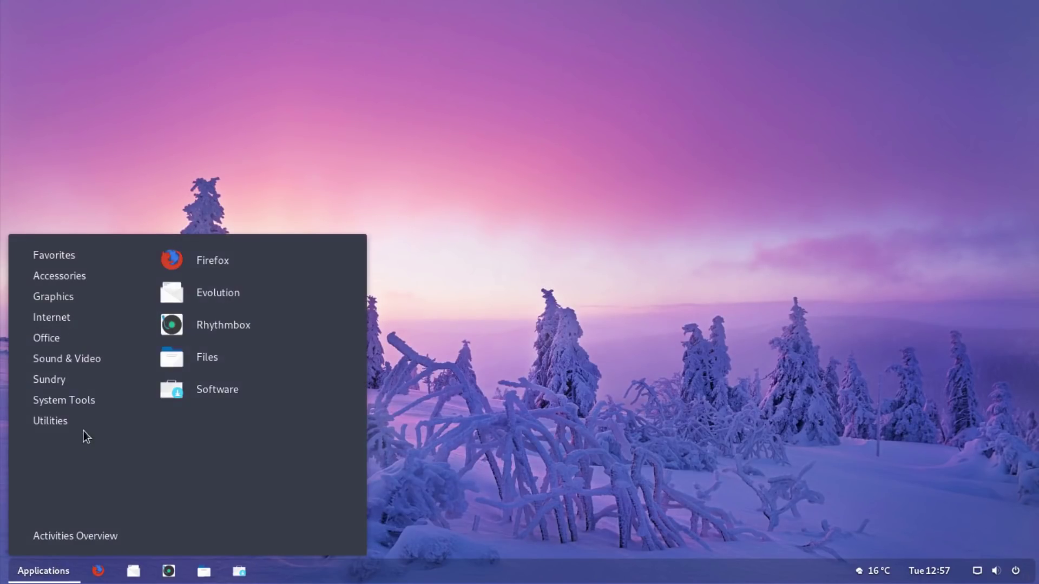
{"action": "mouse_move", "coordinate": [60, 380]}
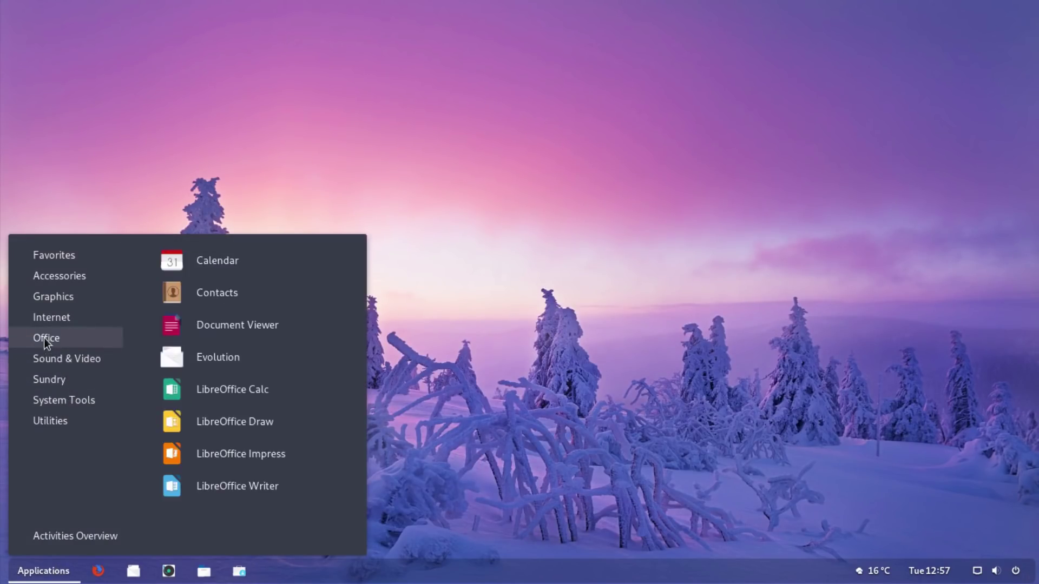
{"action": "mouse_move", "coordinate": [45, 302]}
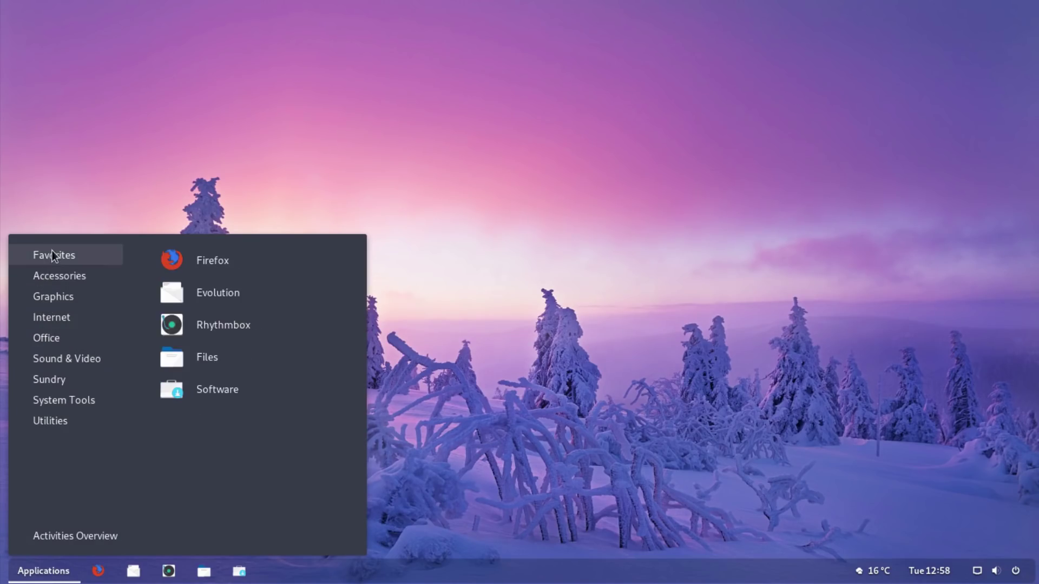
{"action": "mouse_move", "coordinate": [63, 276]}
{"action": "left_click", "coordinate": [212, 263]}
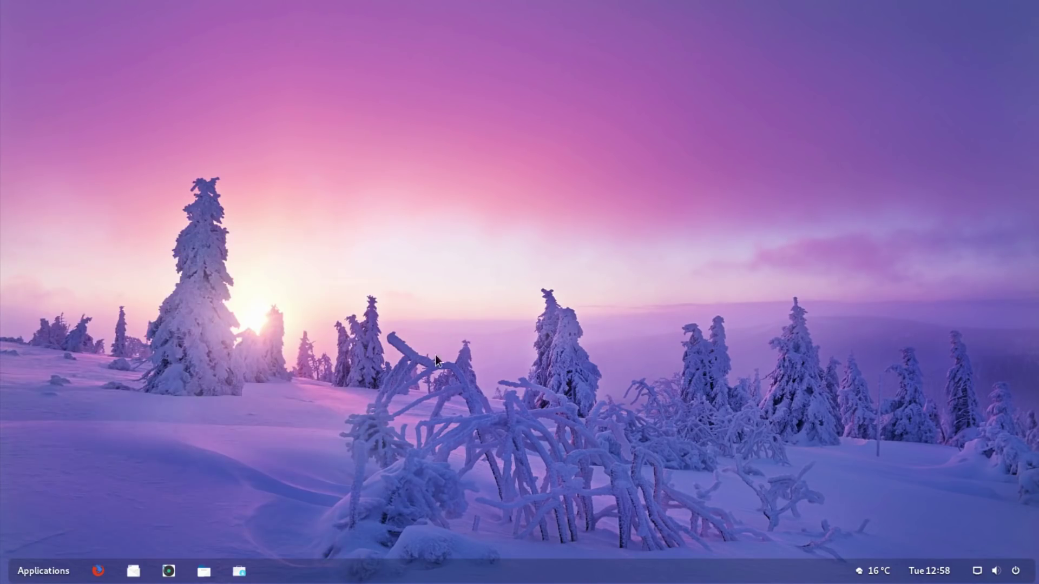
{"action": "left_click", "coordinate": [53, 577]}
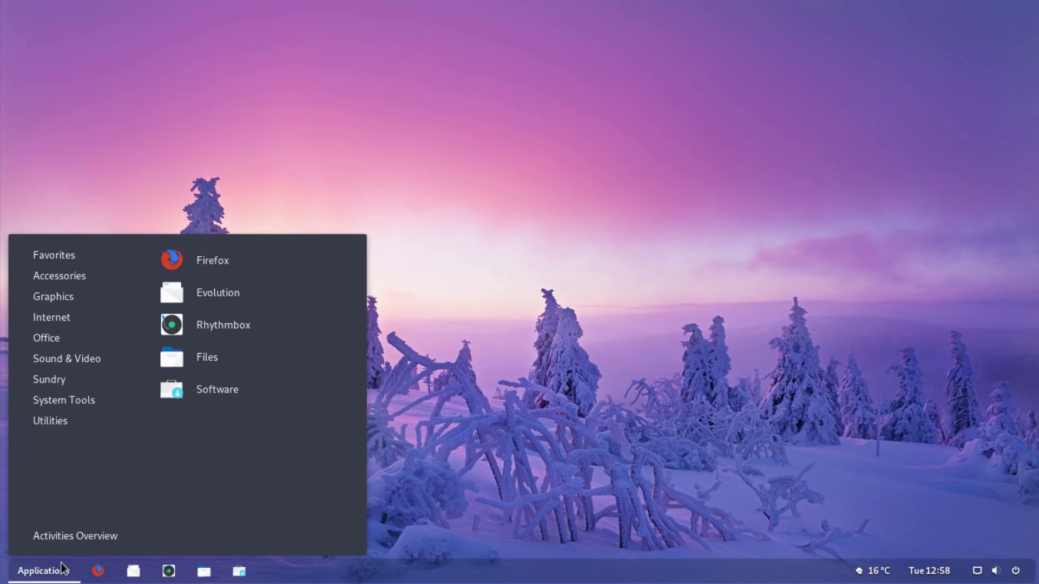
{"action": "left_click", "coordinate": [60, 571]}
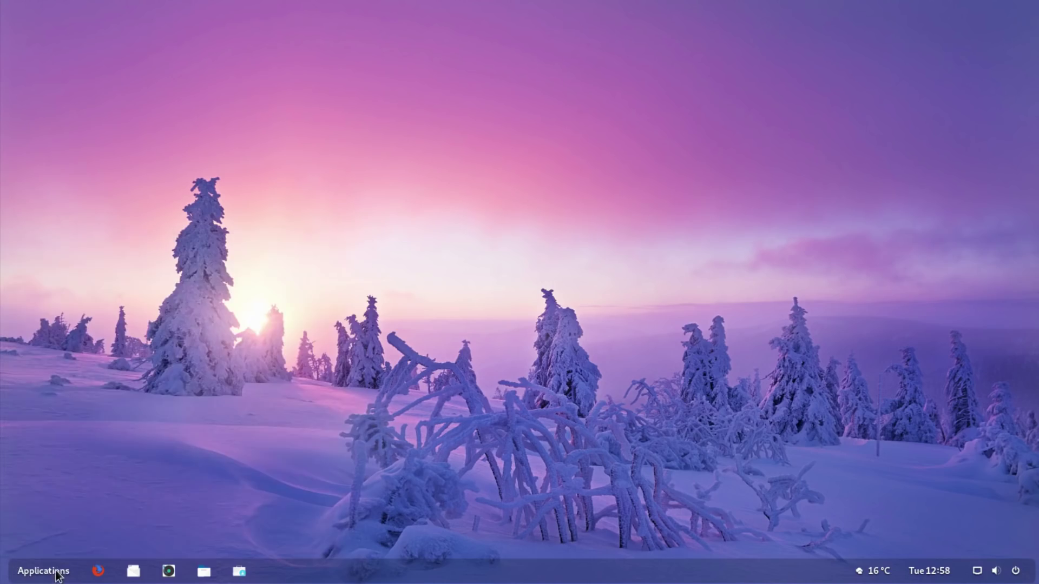
{"action": "left_click", "coordinate": [933, 576]}
{"action": "mouse_move", "coordinate": [993, 576]}
{"action": "left_click", "coordinate": [766, 167]}
{"action": "left_click", "coordinate": [239, 571]}
{"action": "double_click", "coordinate": [722, 11]}
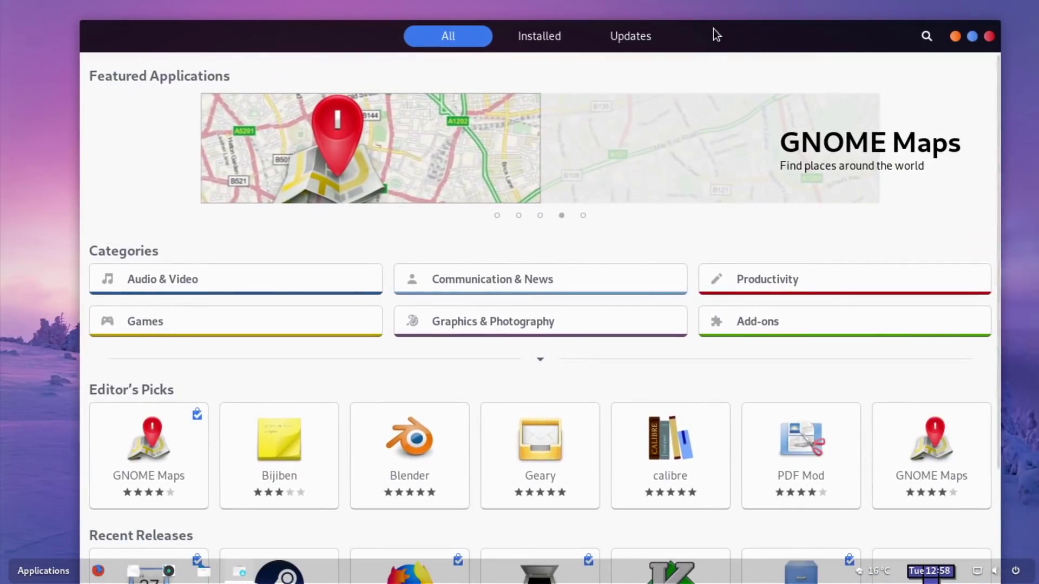
{"action": "mouse_move", "coordinate": [715, 24]}
{"action": "left_mouse_down"}
{"action": "mouse_move", "coordinate": [700, 19]}
{"action": "mouse_move", "coordinate": [709, 88]}
{"action": "mouse_move", "coordinate": [706, 20]}
{"action": "left_mouse_up"}
{"action": "scroll", "coordinate": [448, 339], "scroll_direction": "down", "scroll_amount": 5}
{"action": "scroll", "coordinate": [448, 338], "scroll_direction": "up", "scroll_amount": 5}
{"action": "scroll", "coordinate": [525, 353], "scroll_direction": "down", "scroll_amount": 5}
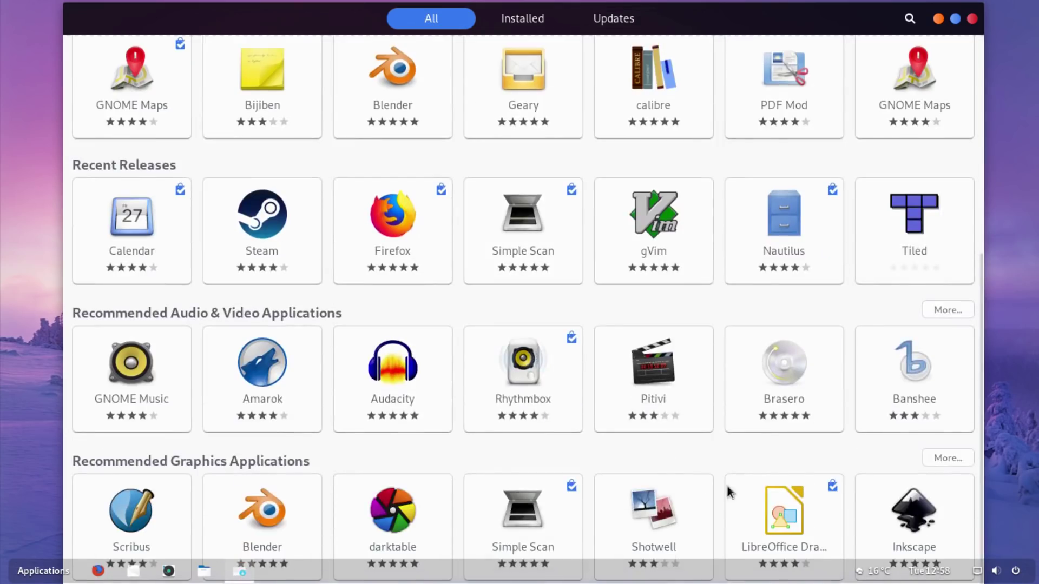
{"action": "scroll", "coordinate": [836, 490], "scroll_direction": "up", "scroll_amount": 5}
{"action": "left_click", "coordinate": [972, 19]}
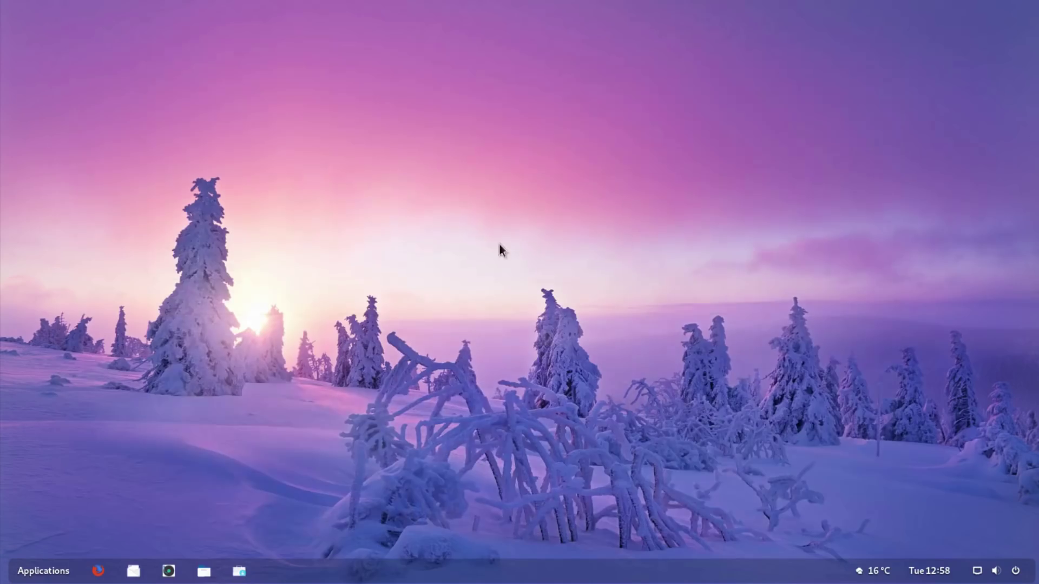